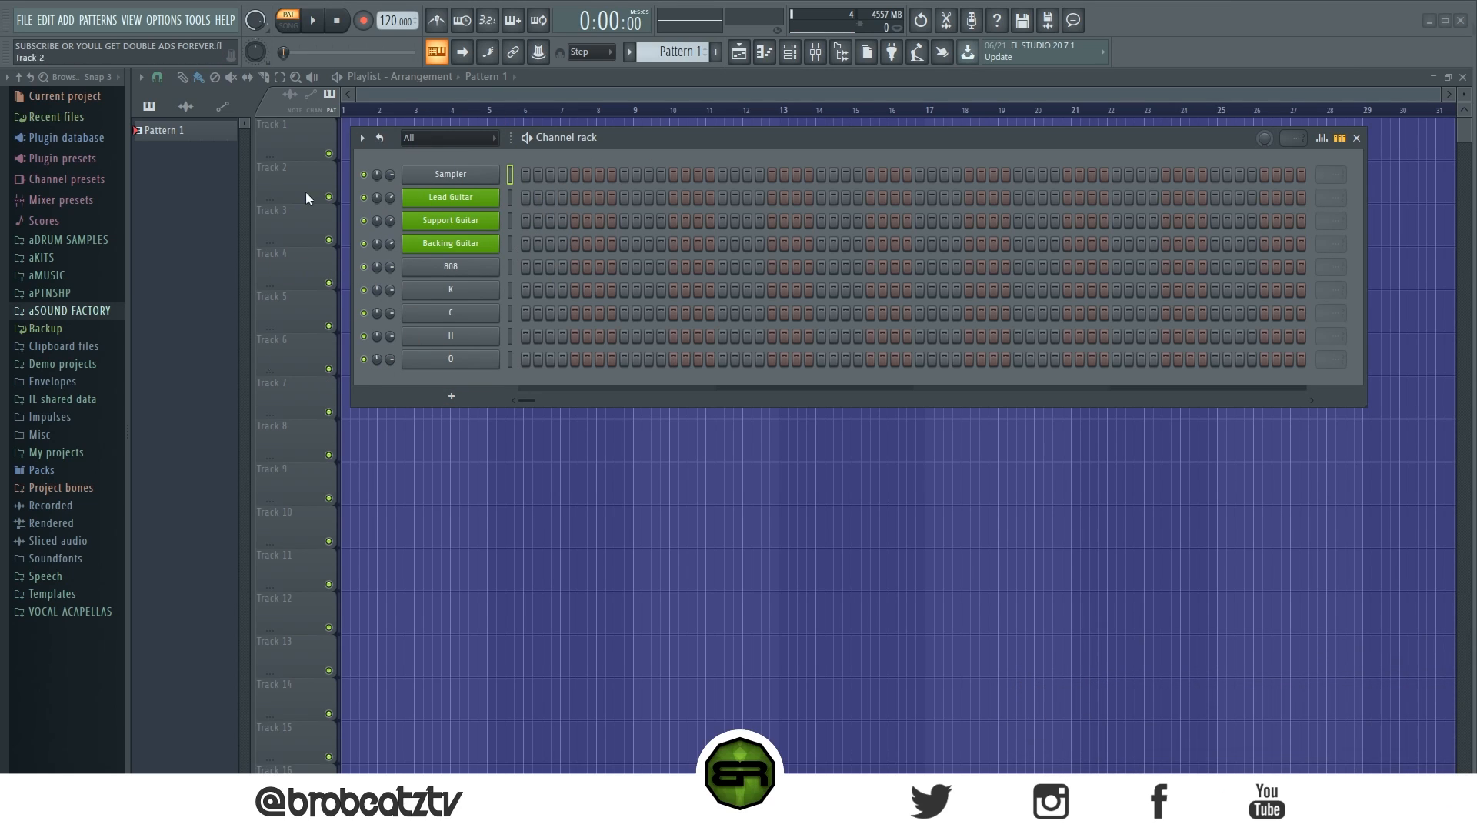
Load the G# Major scale from the Midi Scales V1 folder under aSOUND FACTORY Helpers into the Sampler channel
click(100, 311)
click(84, 331)
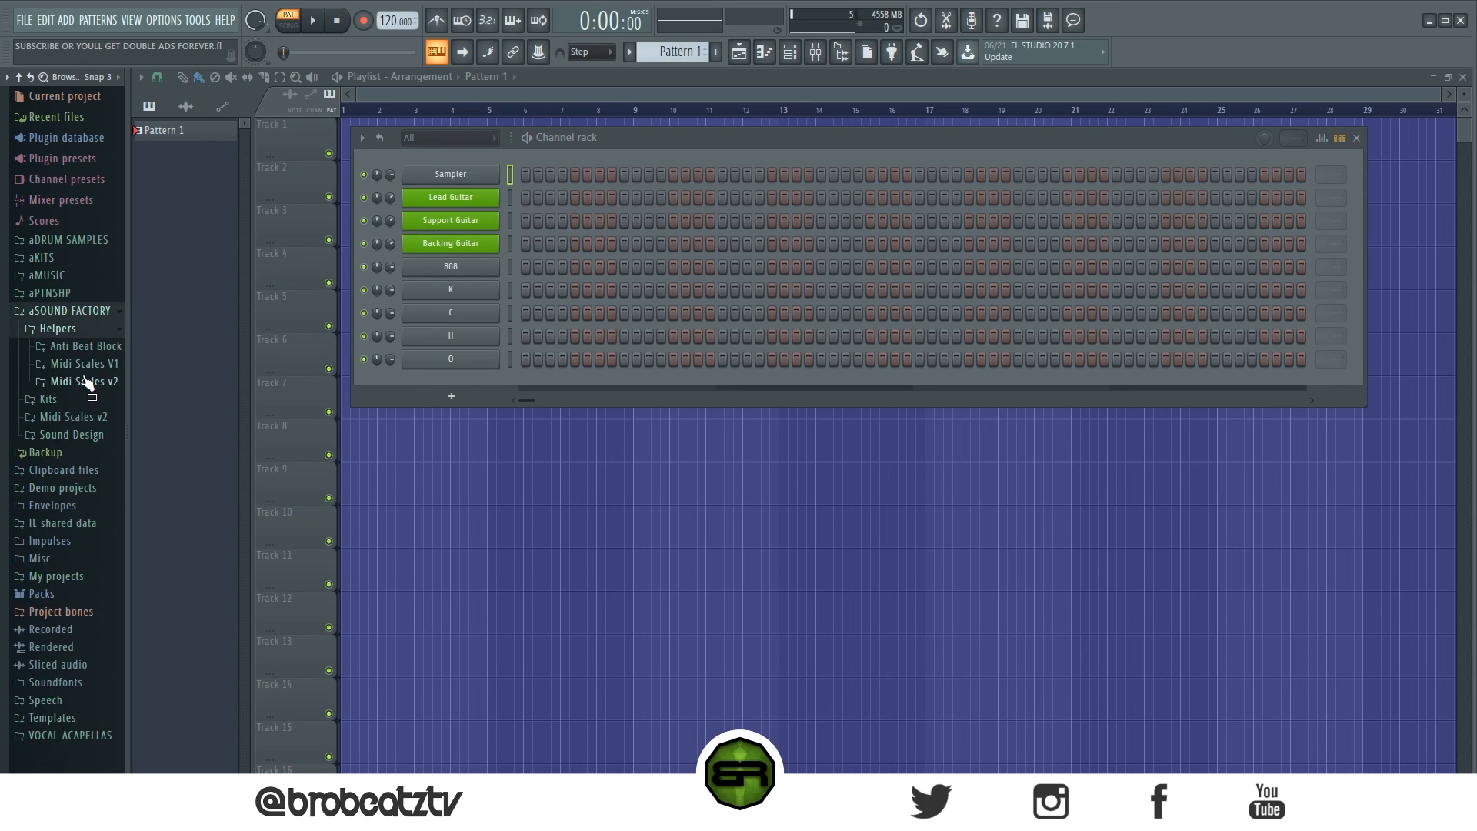
click(86, 364)
scroll(92, 402, down, 4)
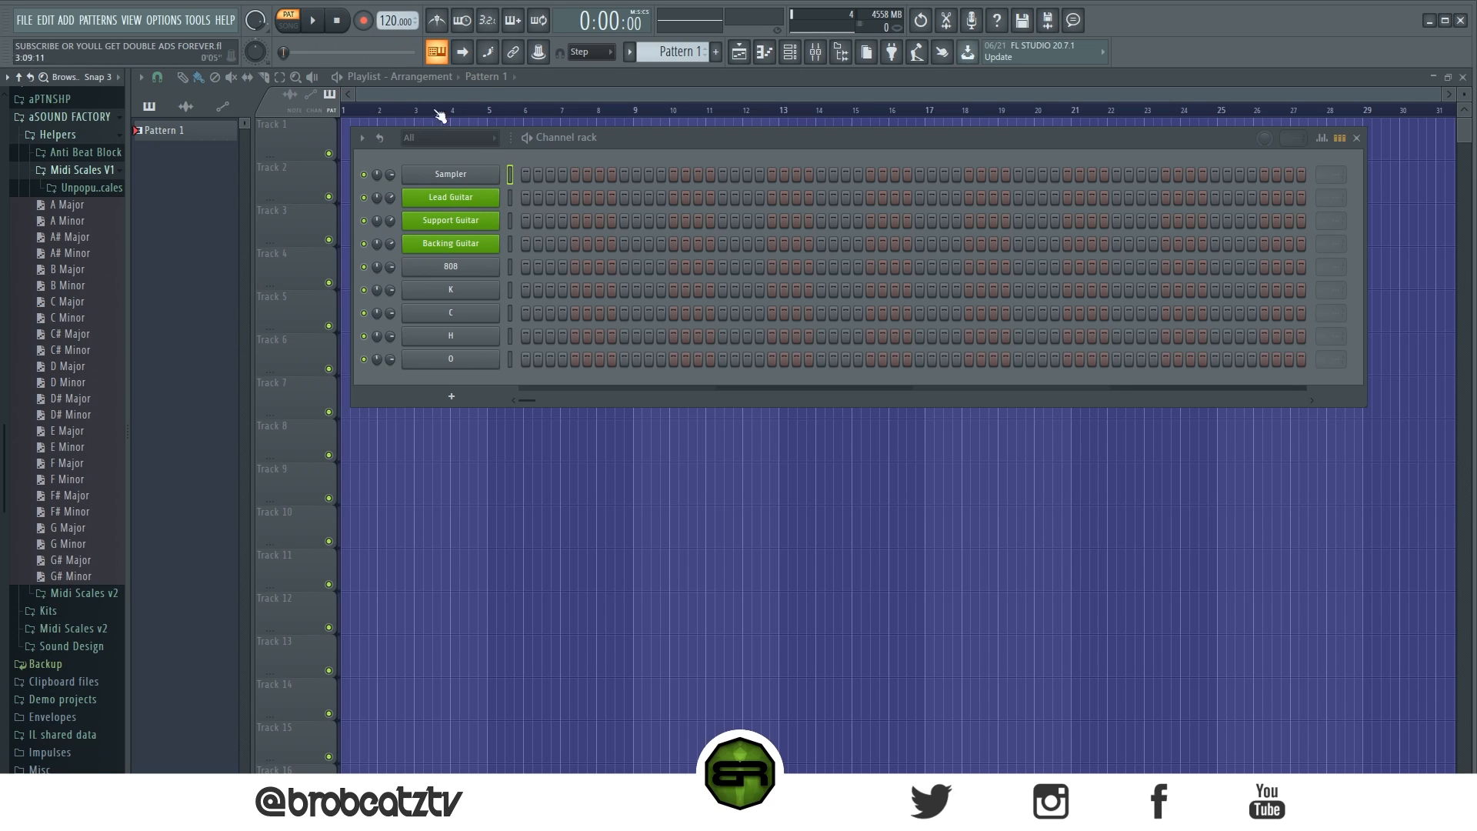
click(85, 286)
click(83, 318)
click(81, 367)
click(85, 447)
click(94, 544)
click(83, 560)
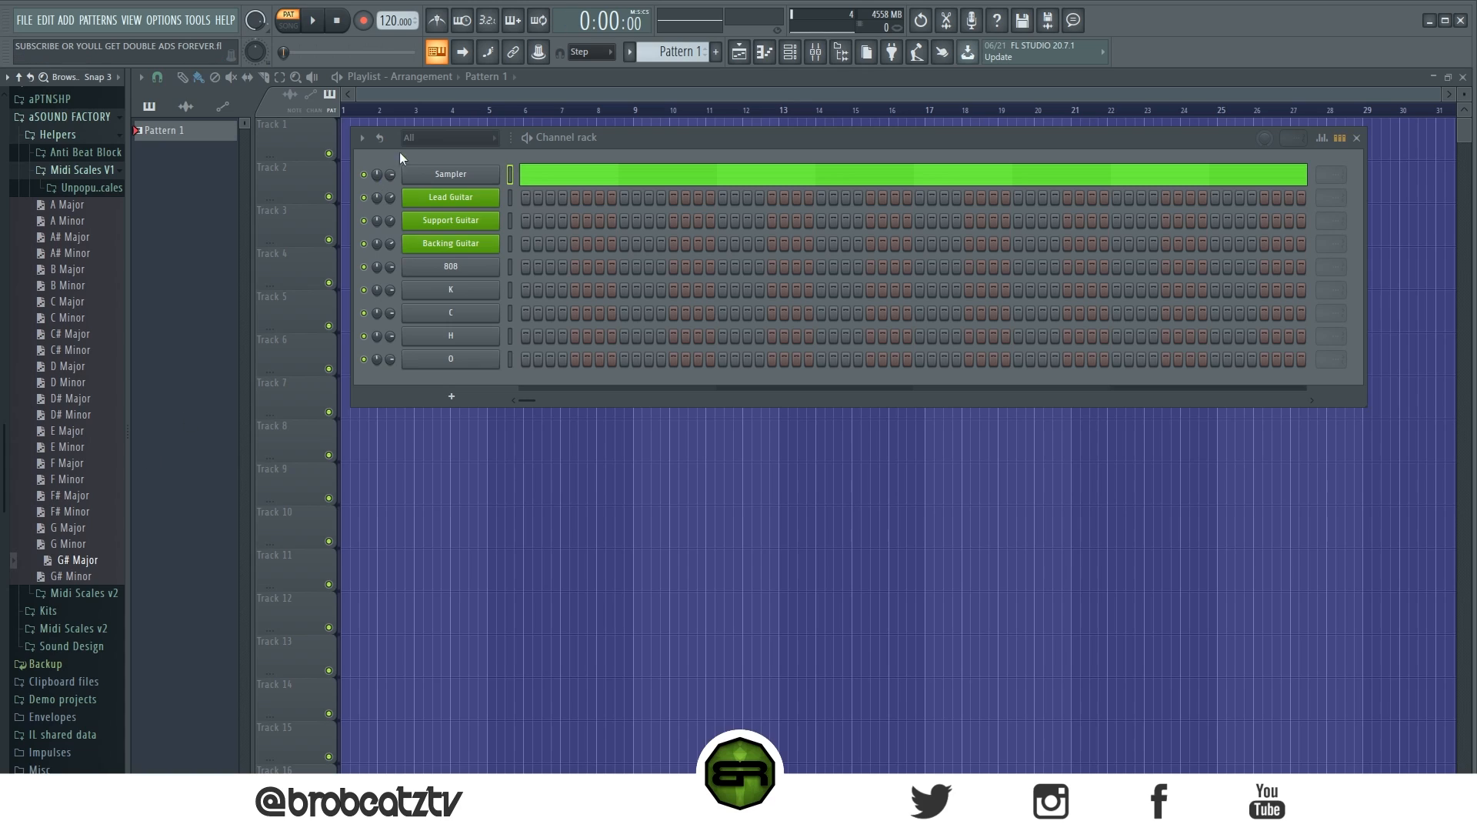
Rename the Sampler channel to G# MAJ
right_click(434, 171)
click(532, 200)
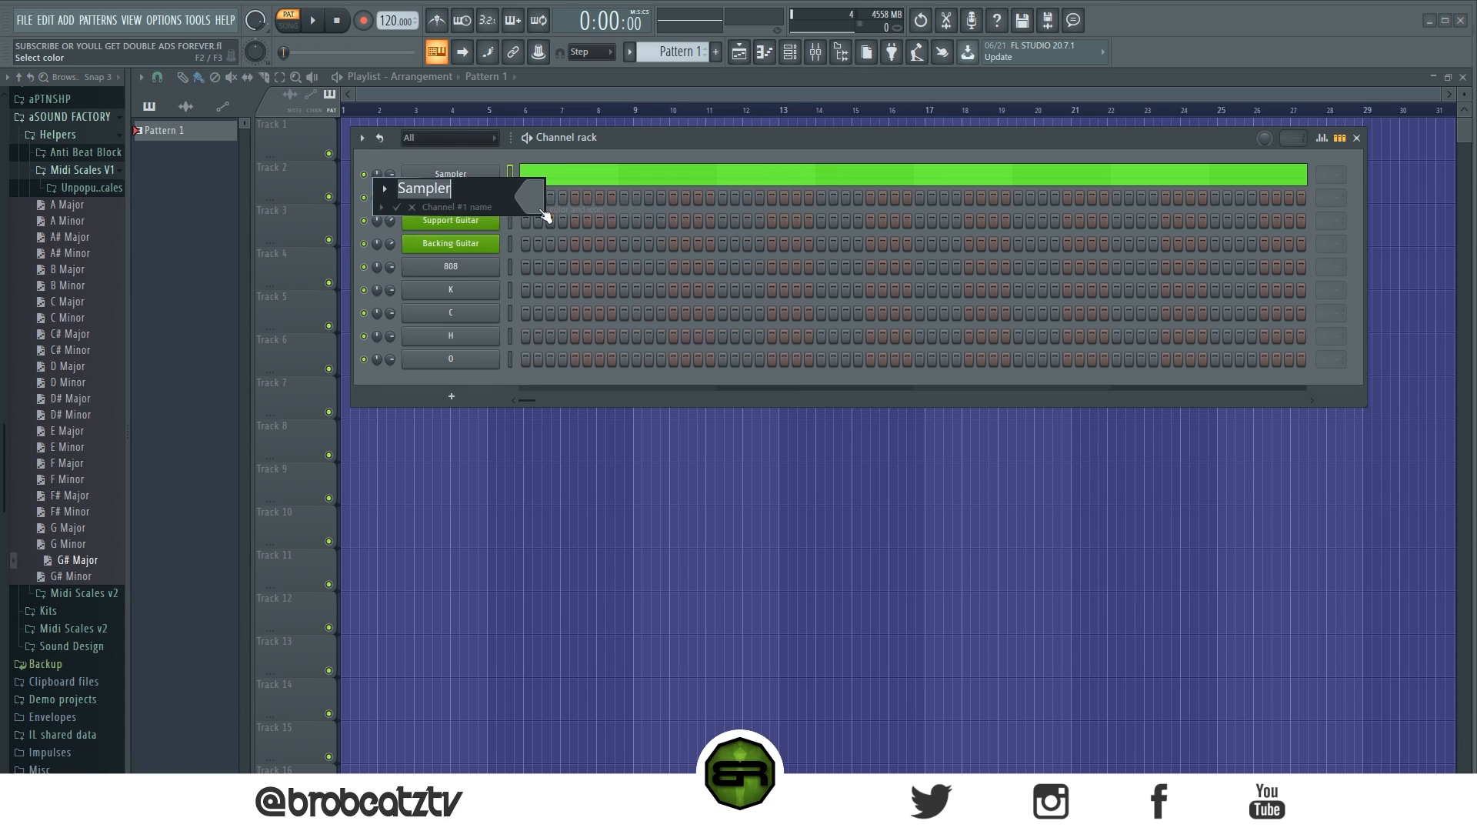
text(F)
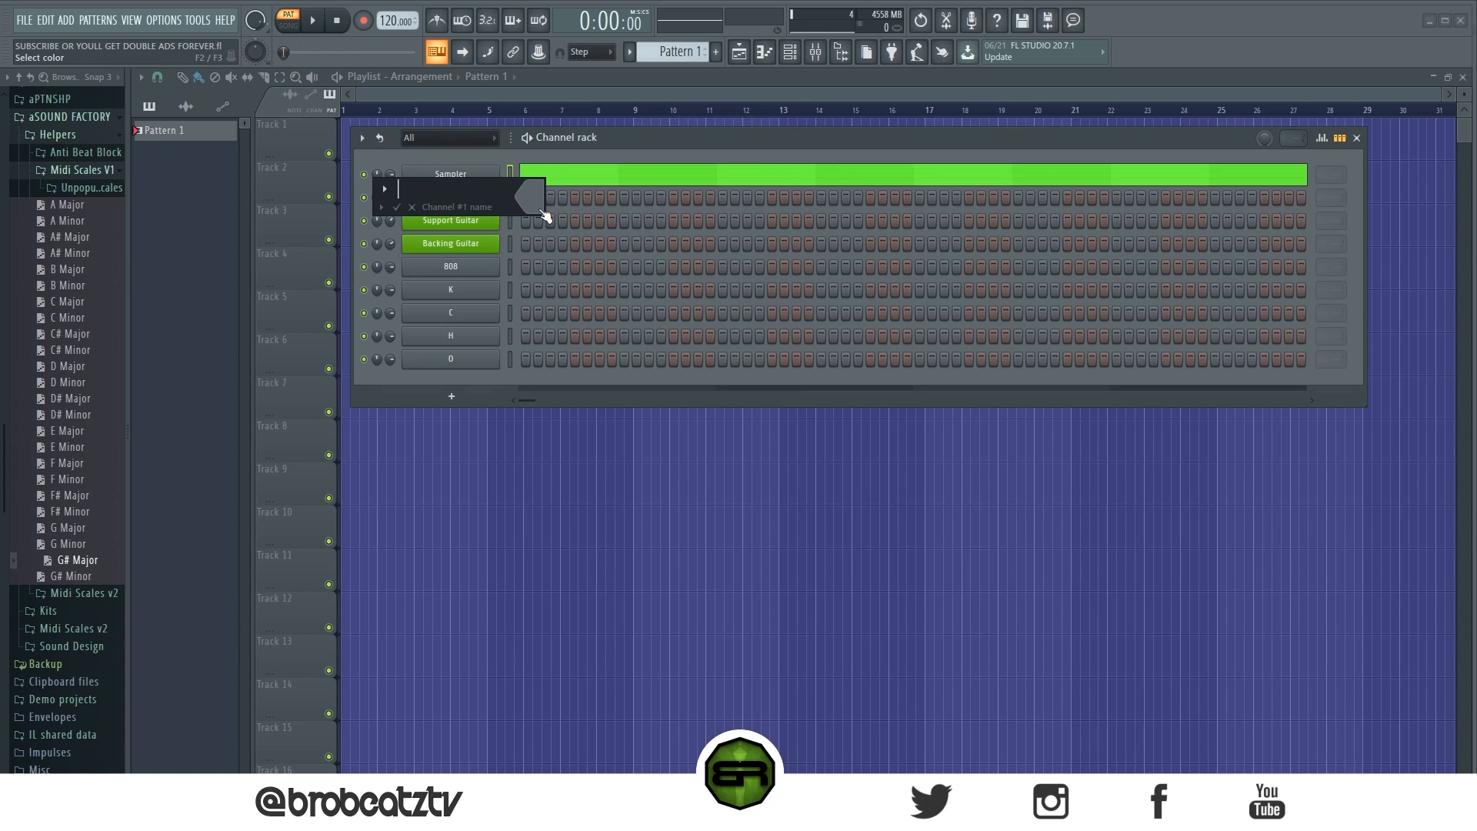
text(# MAJ)
key(Return)
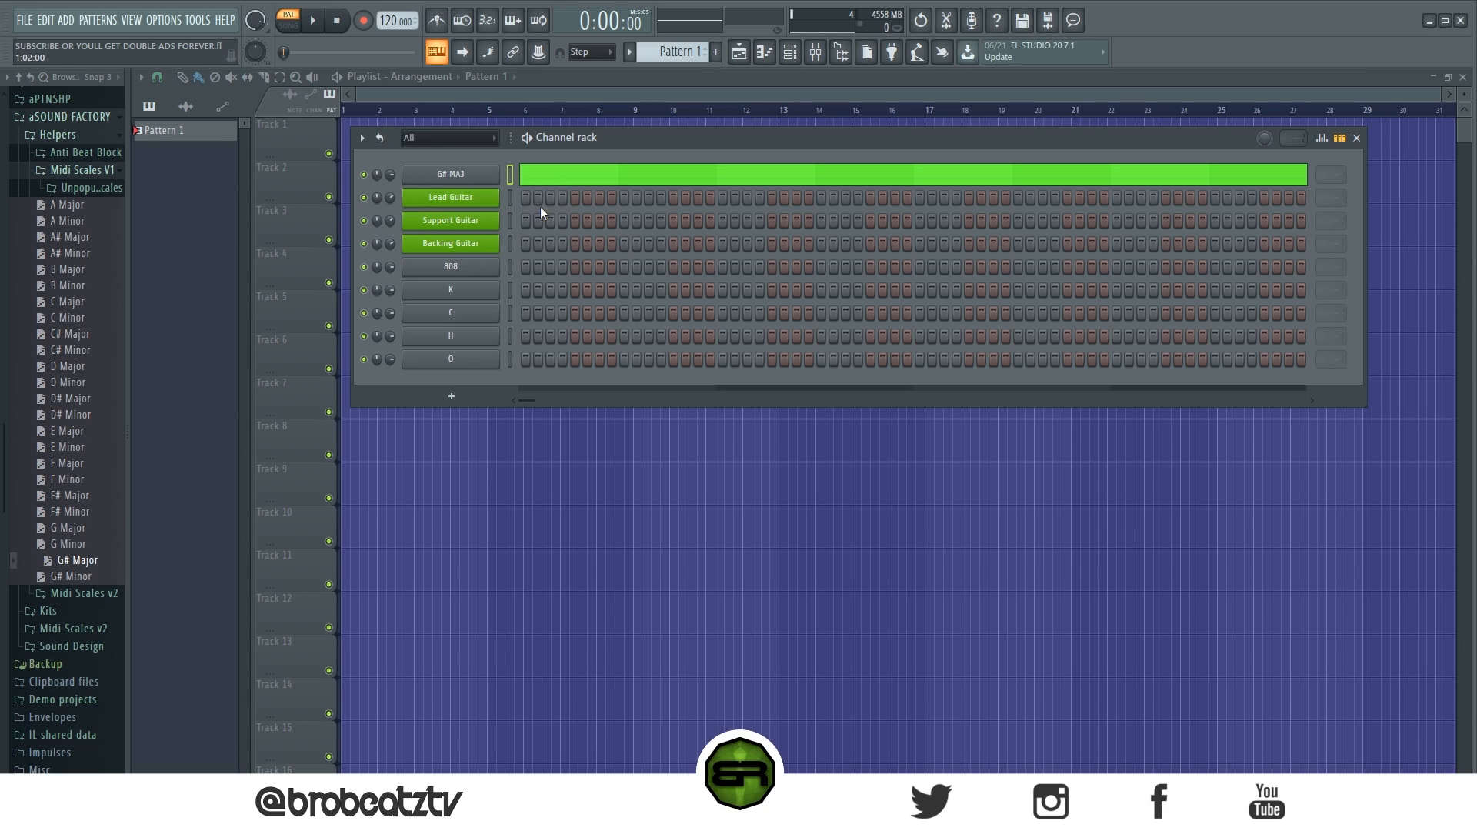
Collapse the aSOUND FACTORY folder and make the file browser slightly narrower
click(70, 118)
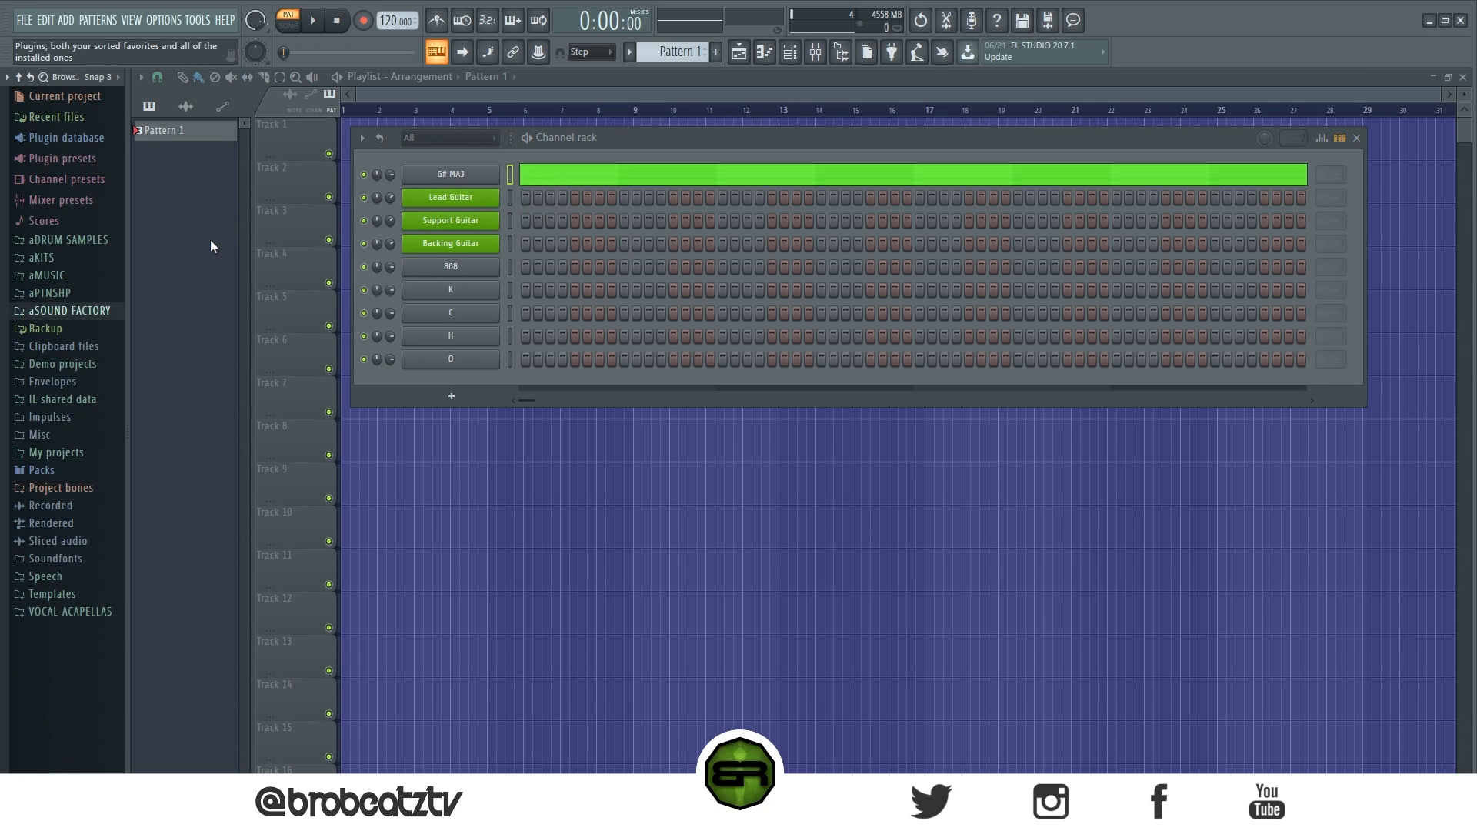
drag(130, 328, 117, 328)
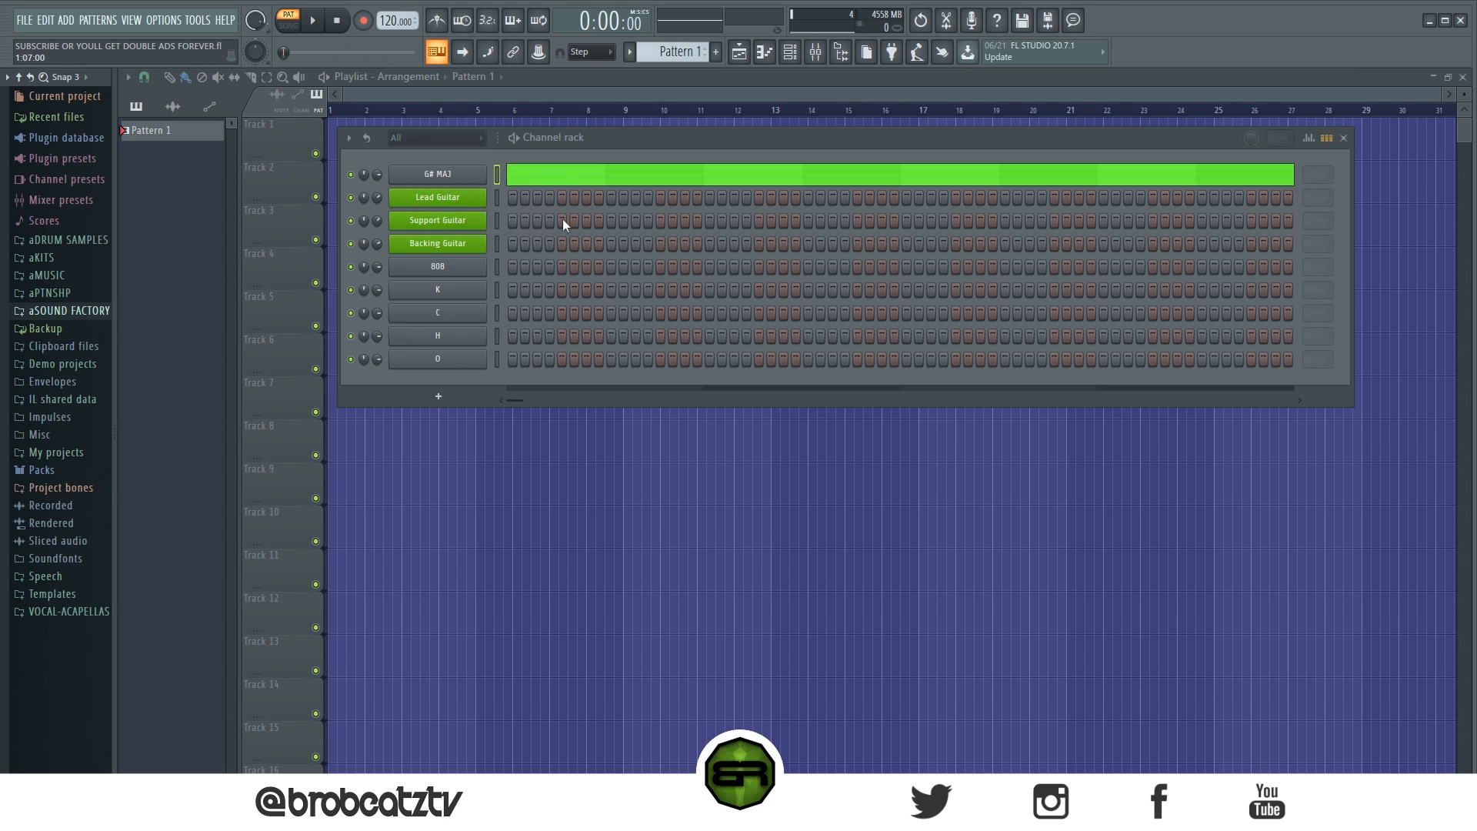
Open the Backing Guitar's piano roll and place a one-bar G#5 note in bar 1
right_click(438, 243)
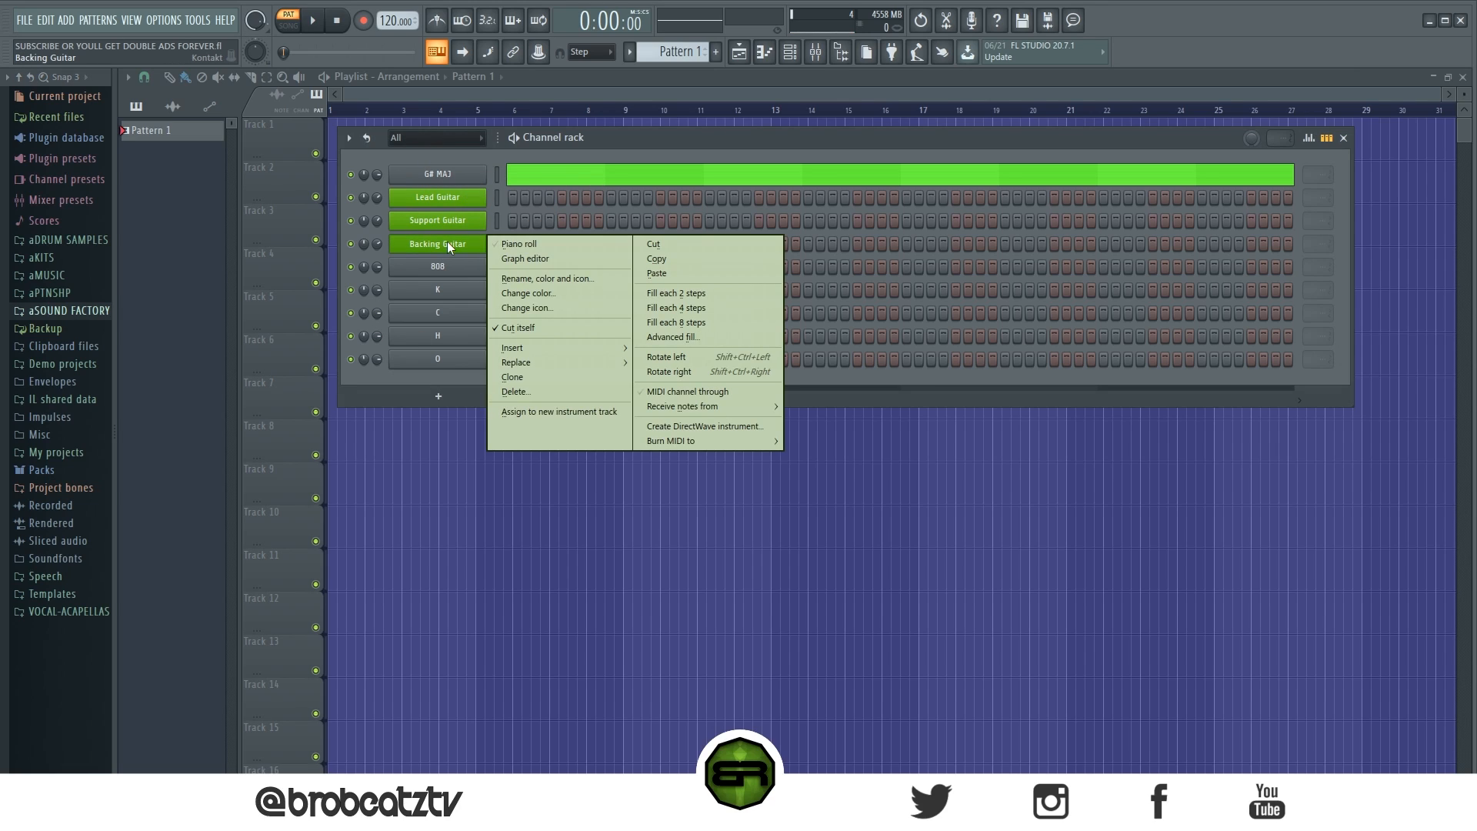
click(497, 243)
scroll(335, 397, up, 1)
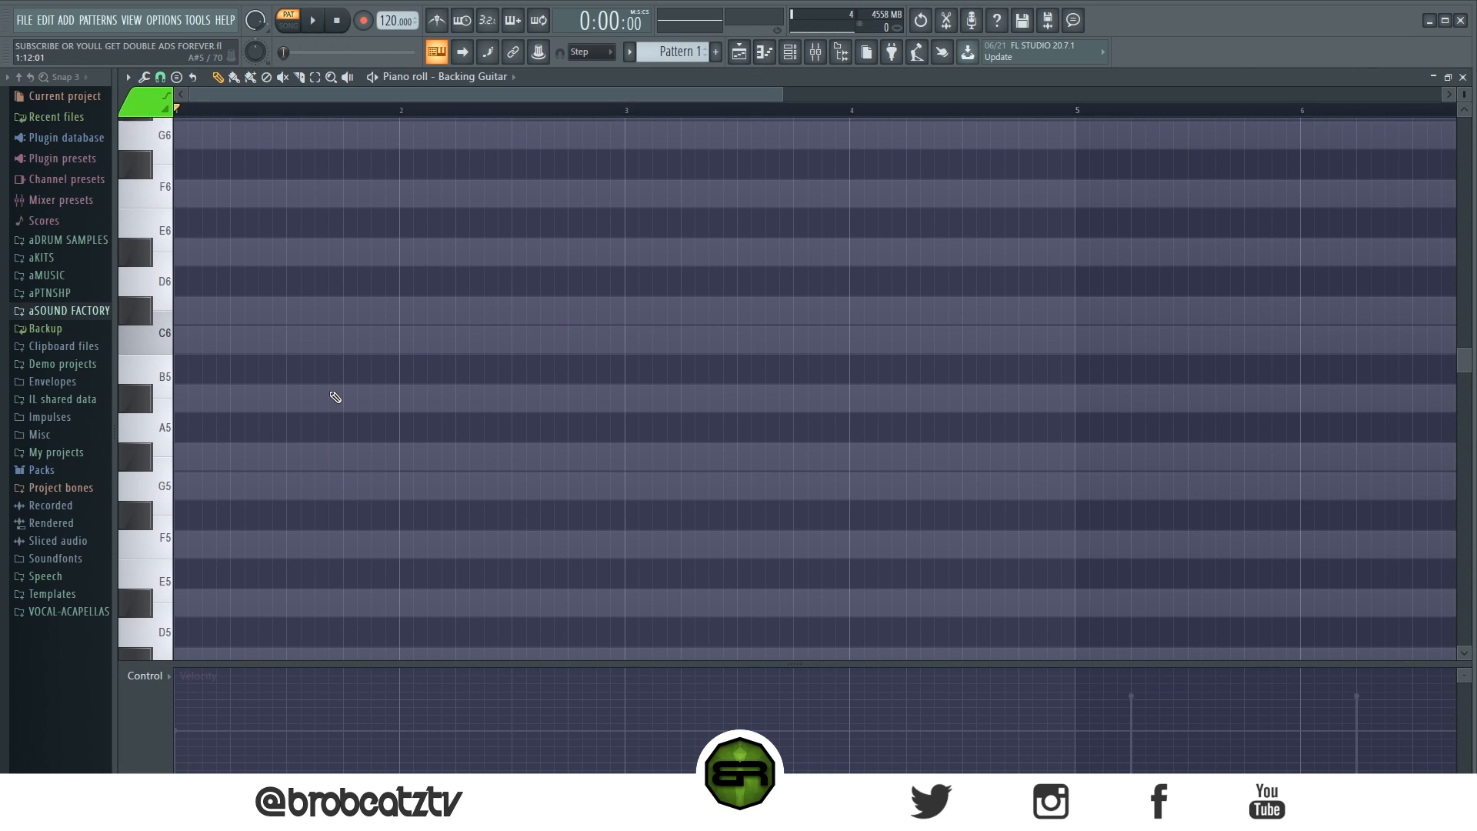
scroll(336, 397, down, 1)
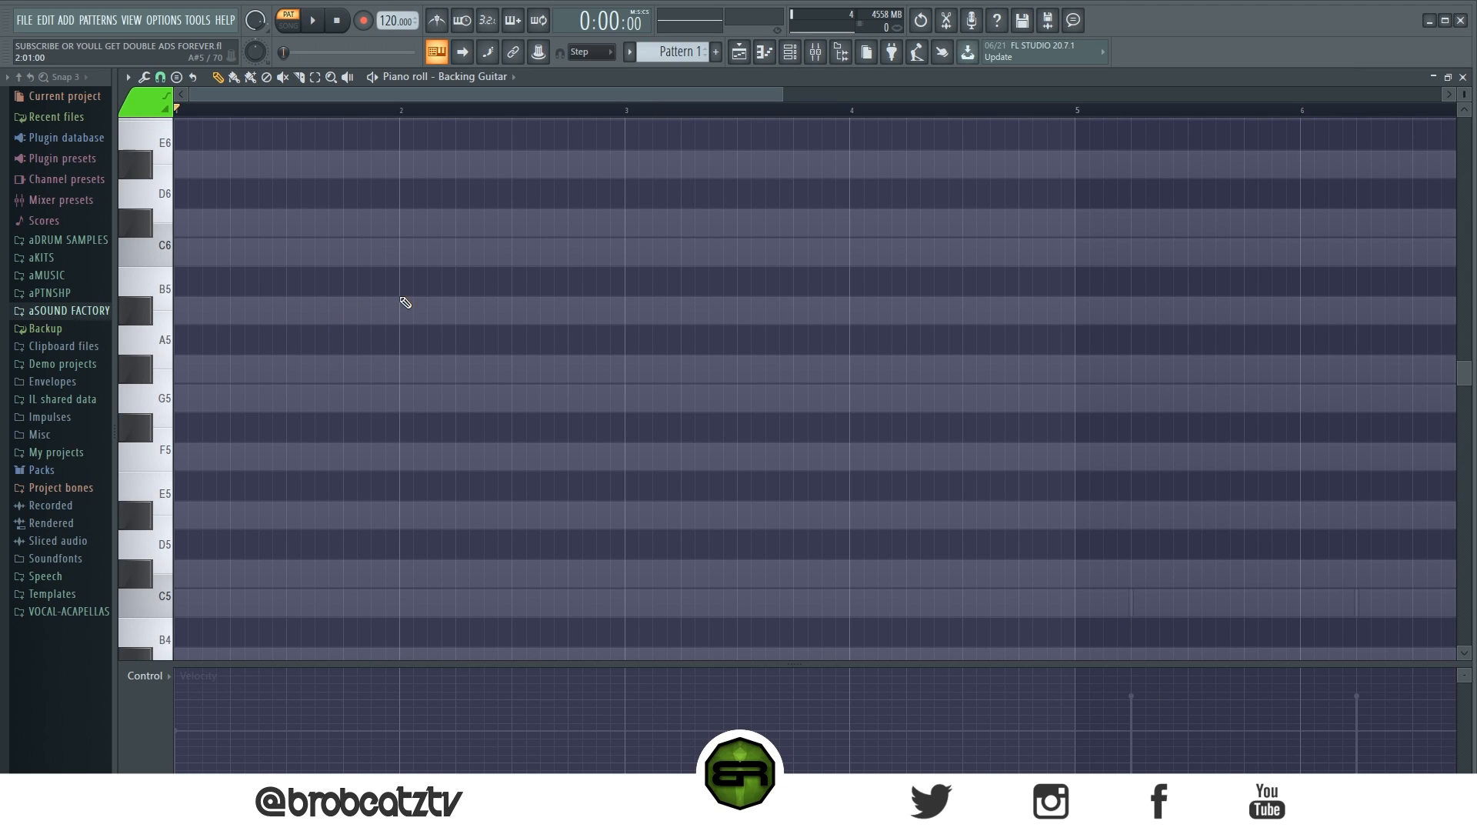
scroll(356, 333, up, 1)
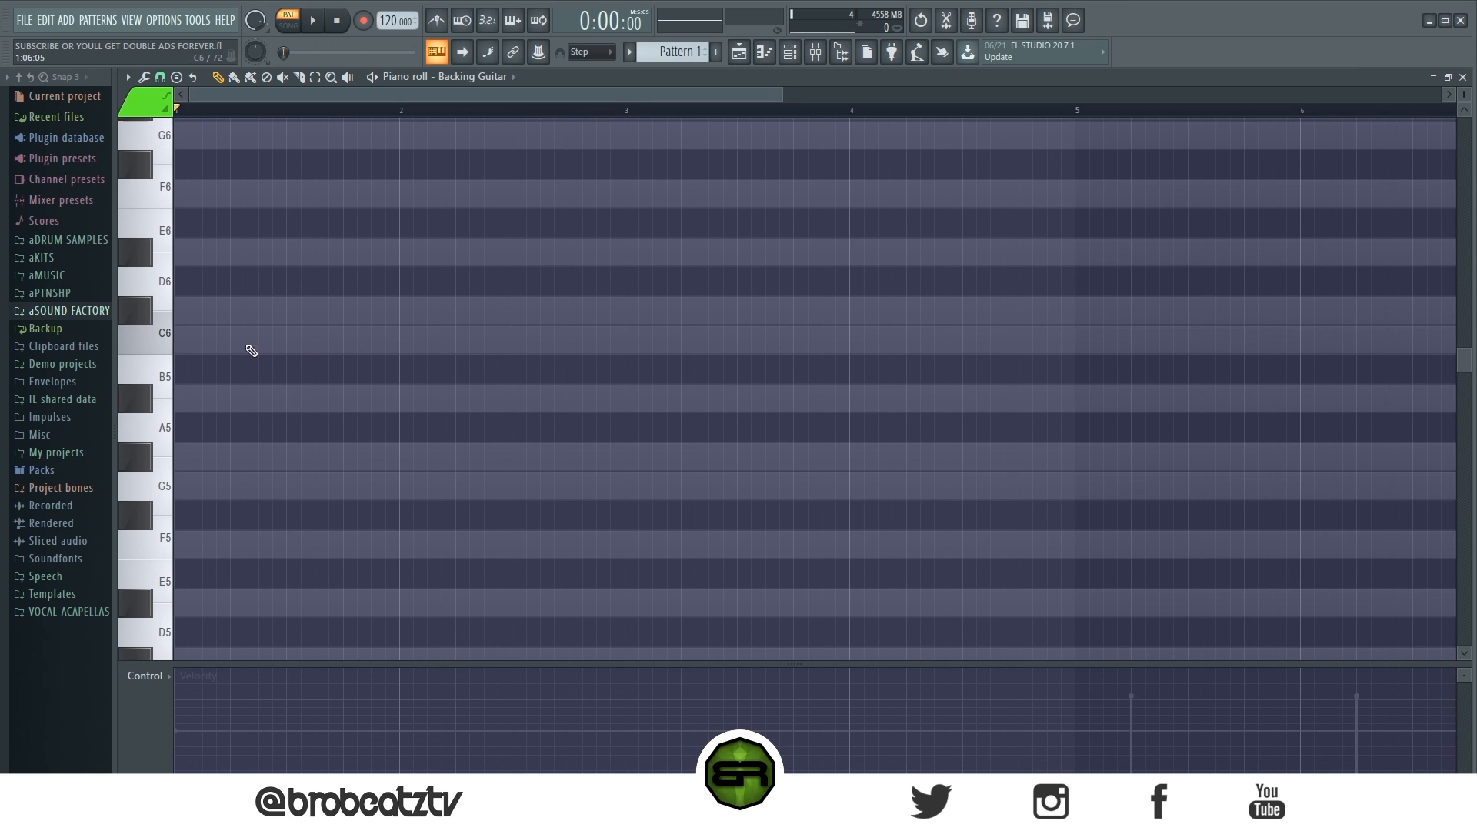
click(208, 465)
scroll(238, 438, down, 1)
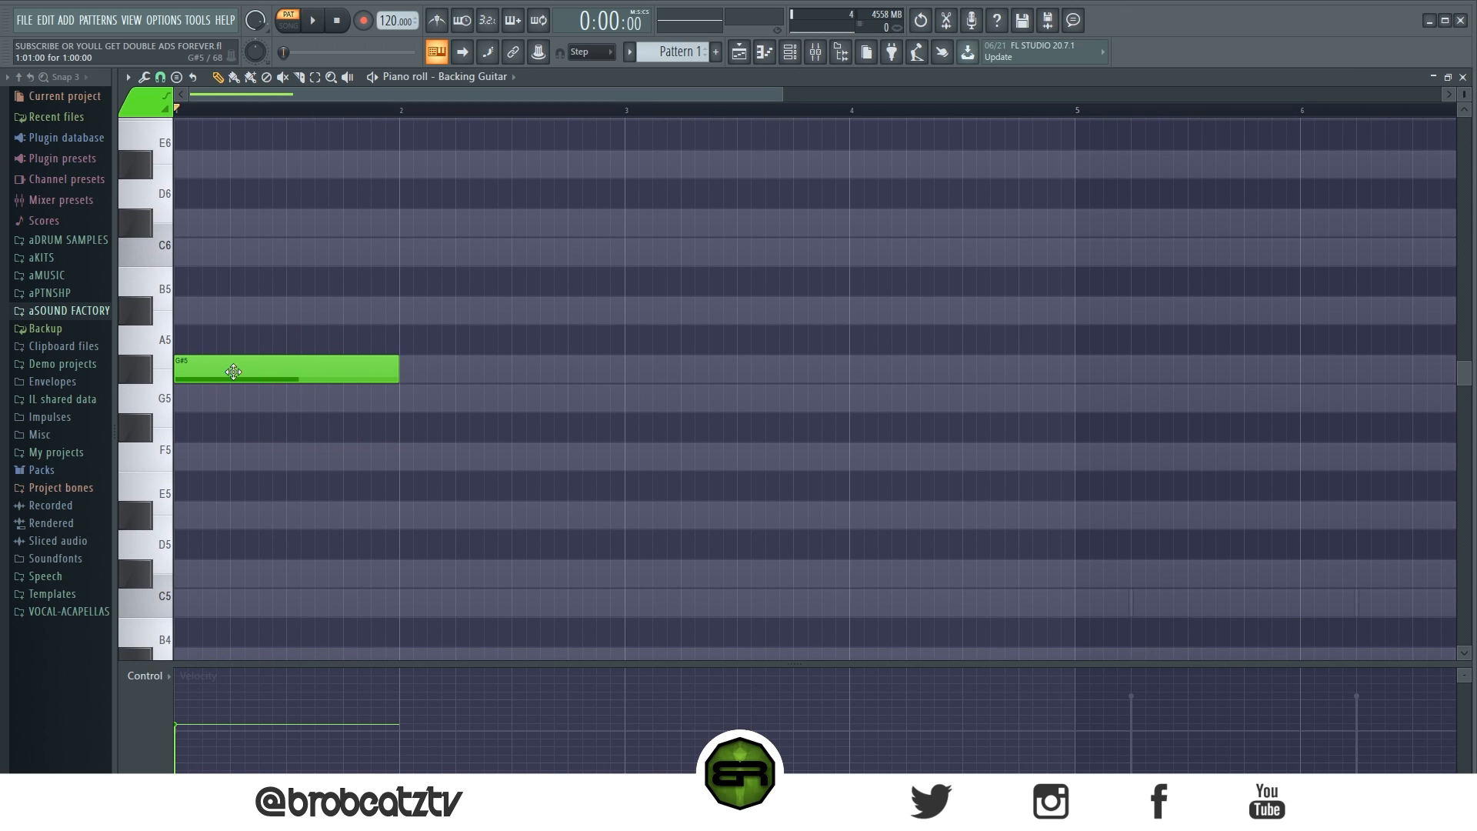
scroll(254, 416, down, 1)
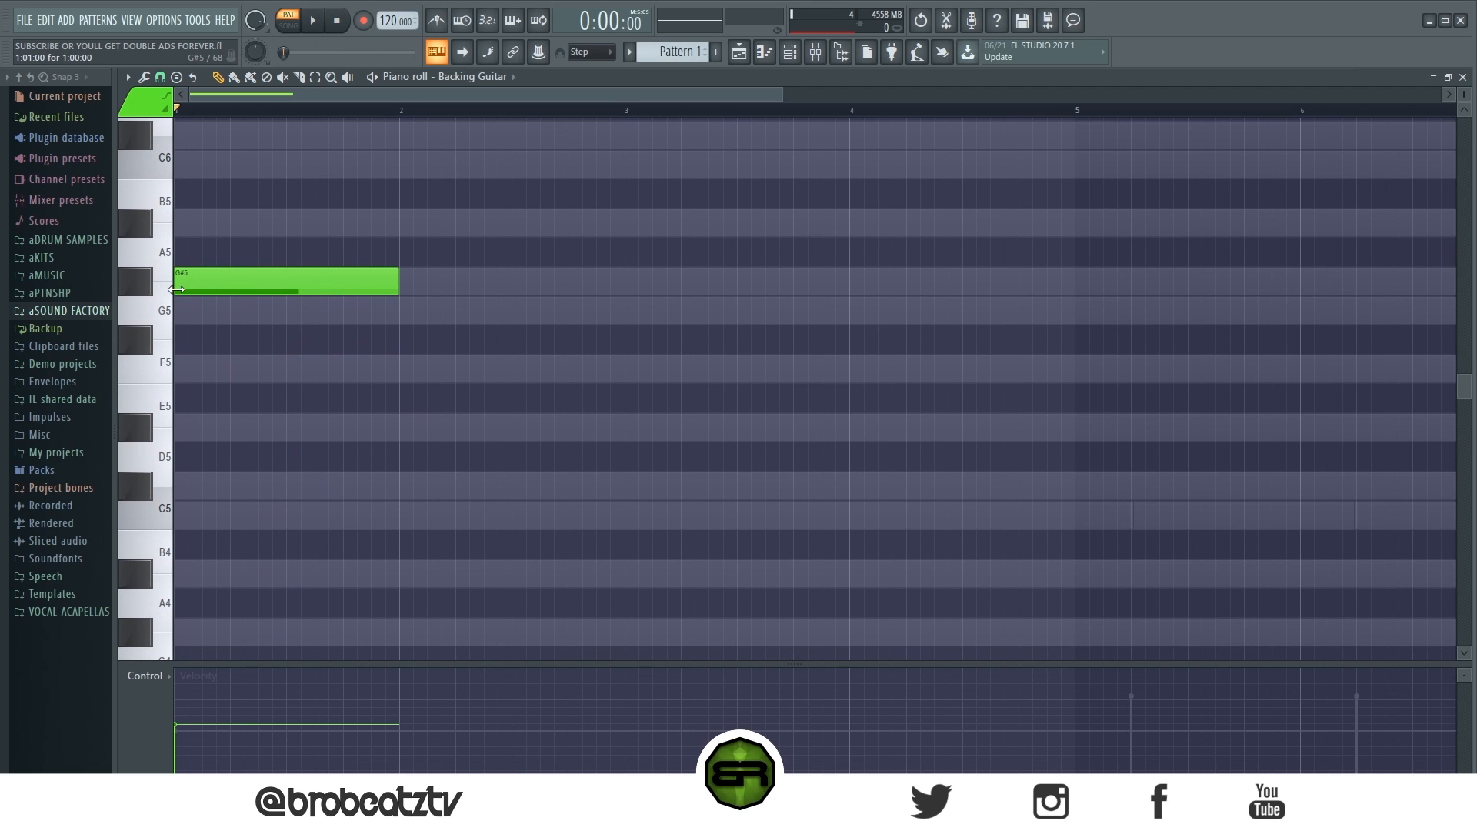
scroll(196, 327, up, 2)
click(196, 331)
click(213, 252)
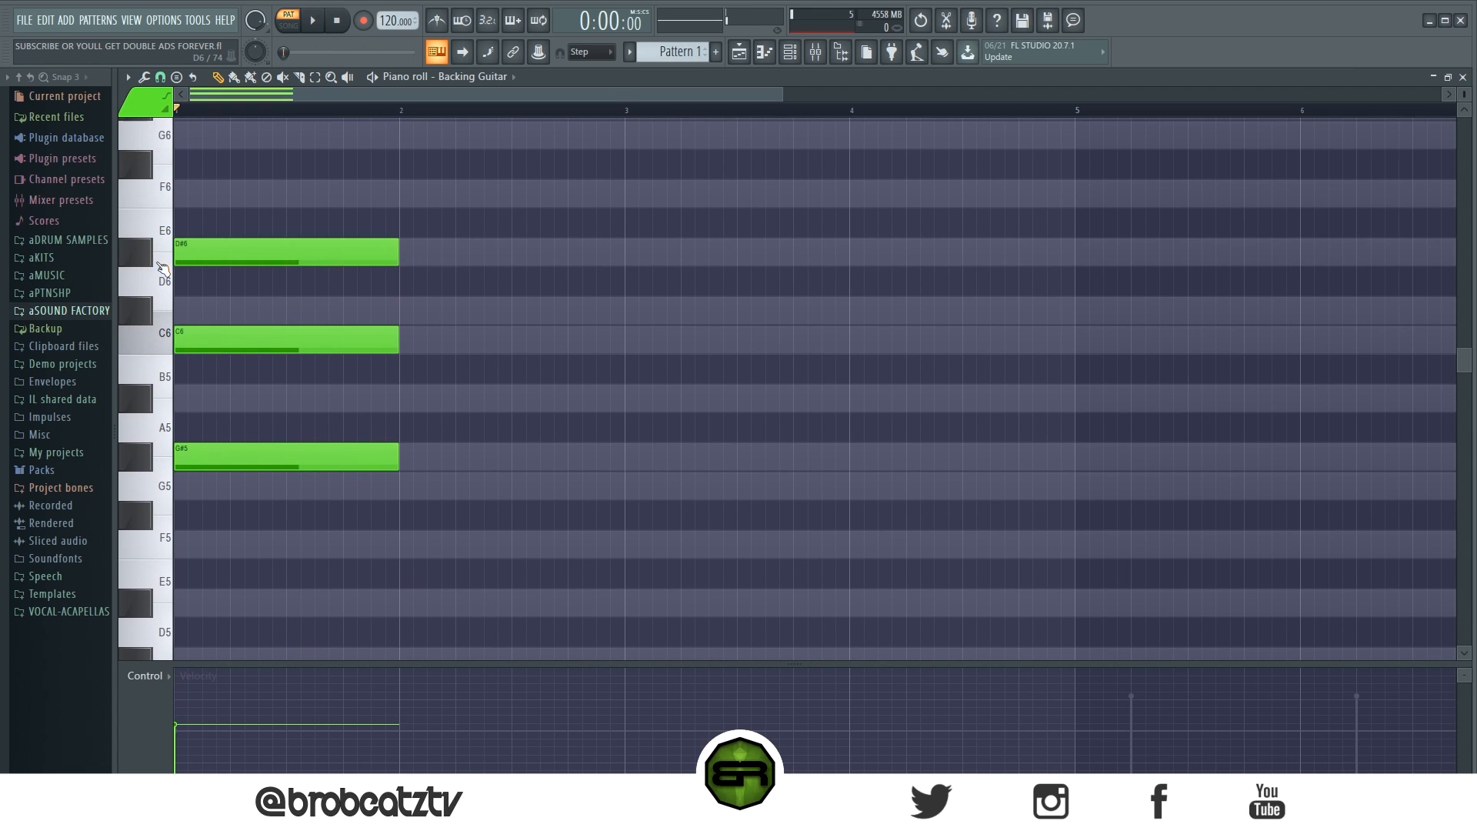
right_click(219, 251)
right_click(230, 338)
Add one-bar F5 and C#5 notes below the G#5 in bar 1 of the Backing Guitar
scroll(223, 400, down, 1)
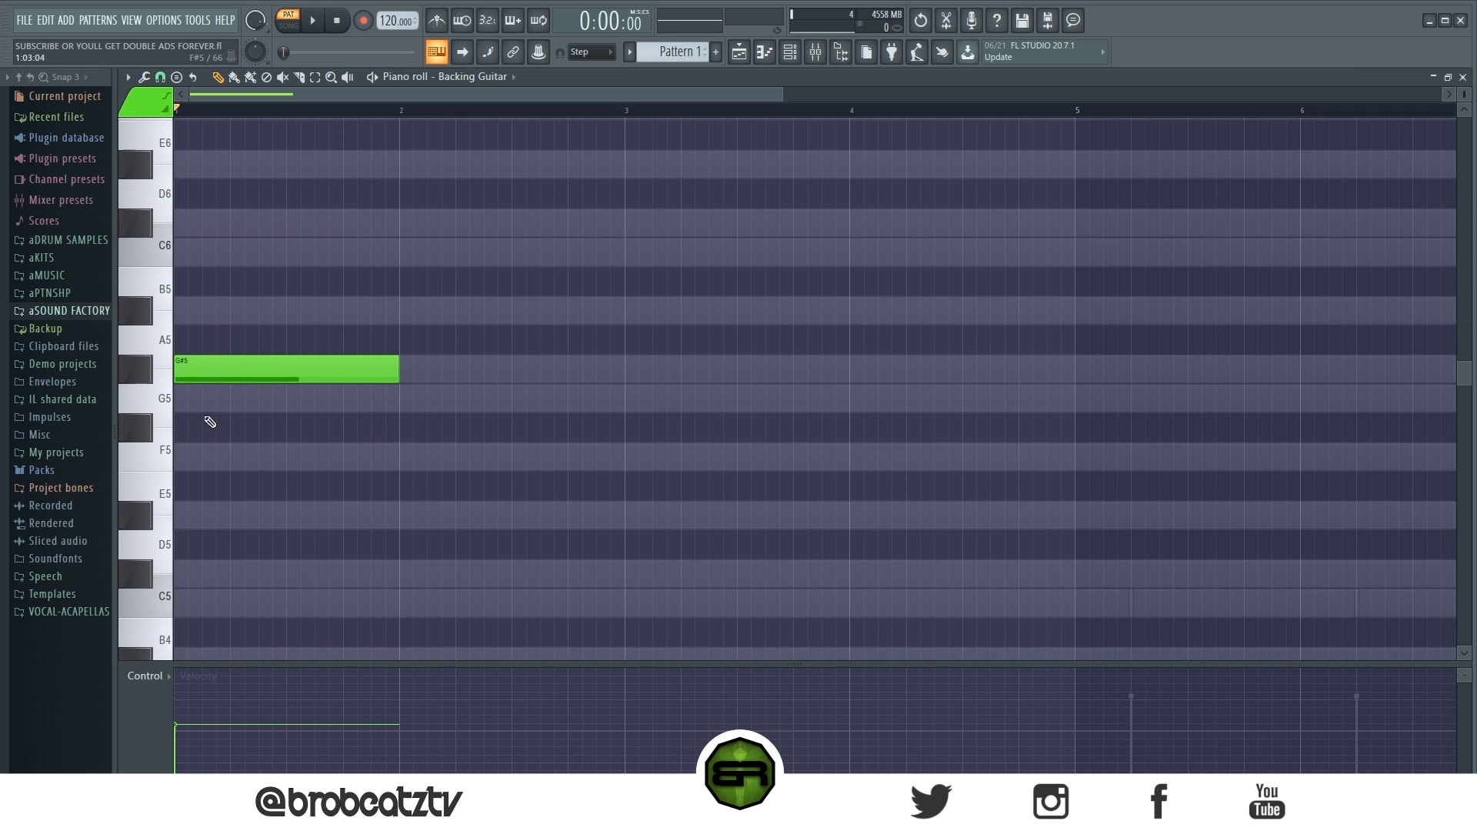
click(198, 455)
scroll(257, 471, down, 2)
click(223, 401)
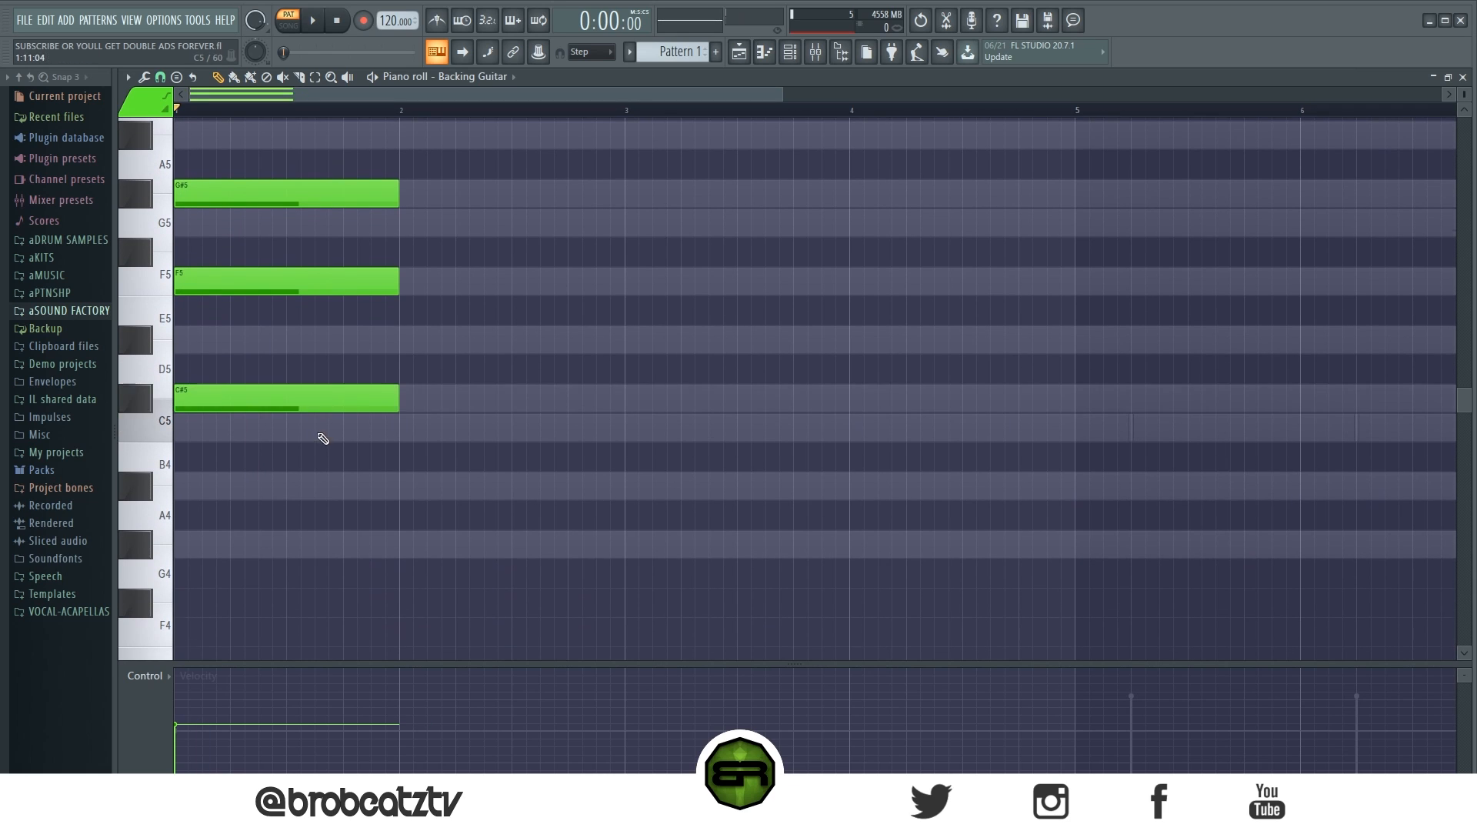
scroll(300, 453, up, 2)
Spread the notes into a rising line by moving G#5 to bar 4 and F5 to bar 3 and adding D#5 in bar 2
drag(231, 552, 346, 602)
ctrl+click(372, 519)
drag(436, 531, 392, 560)
drag(194, 377, 866, 379)
drag(310, 461, 761, 461)
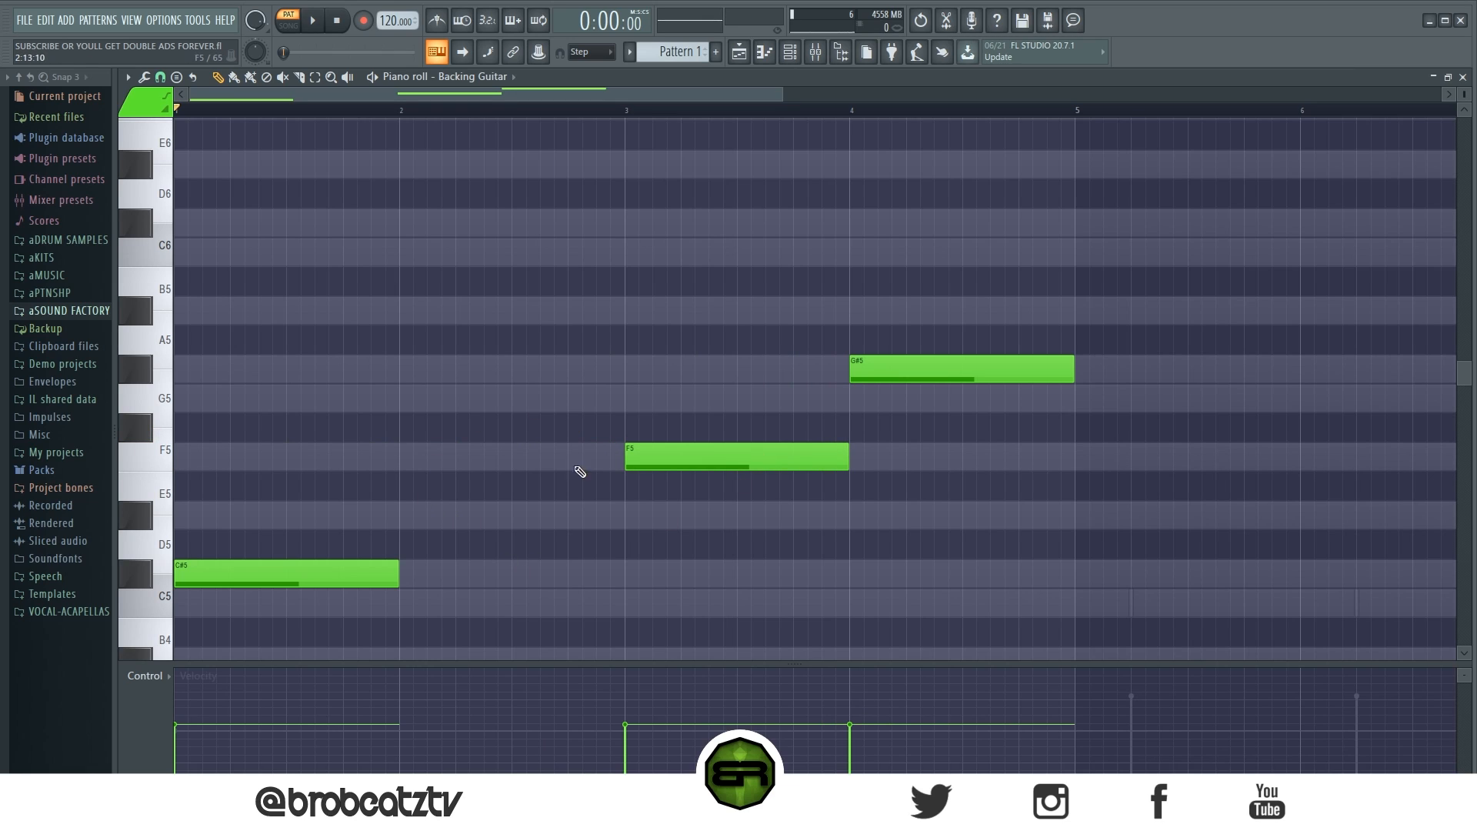
click(403, 522)
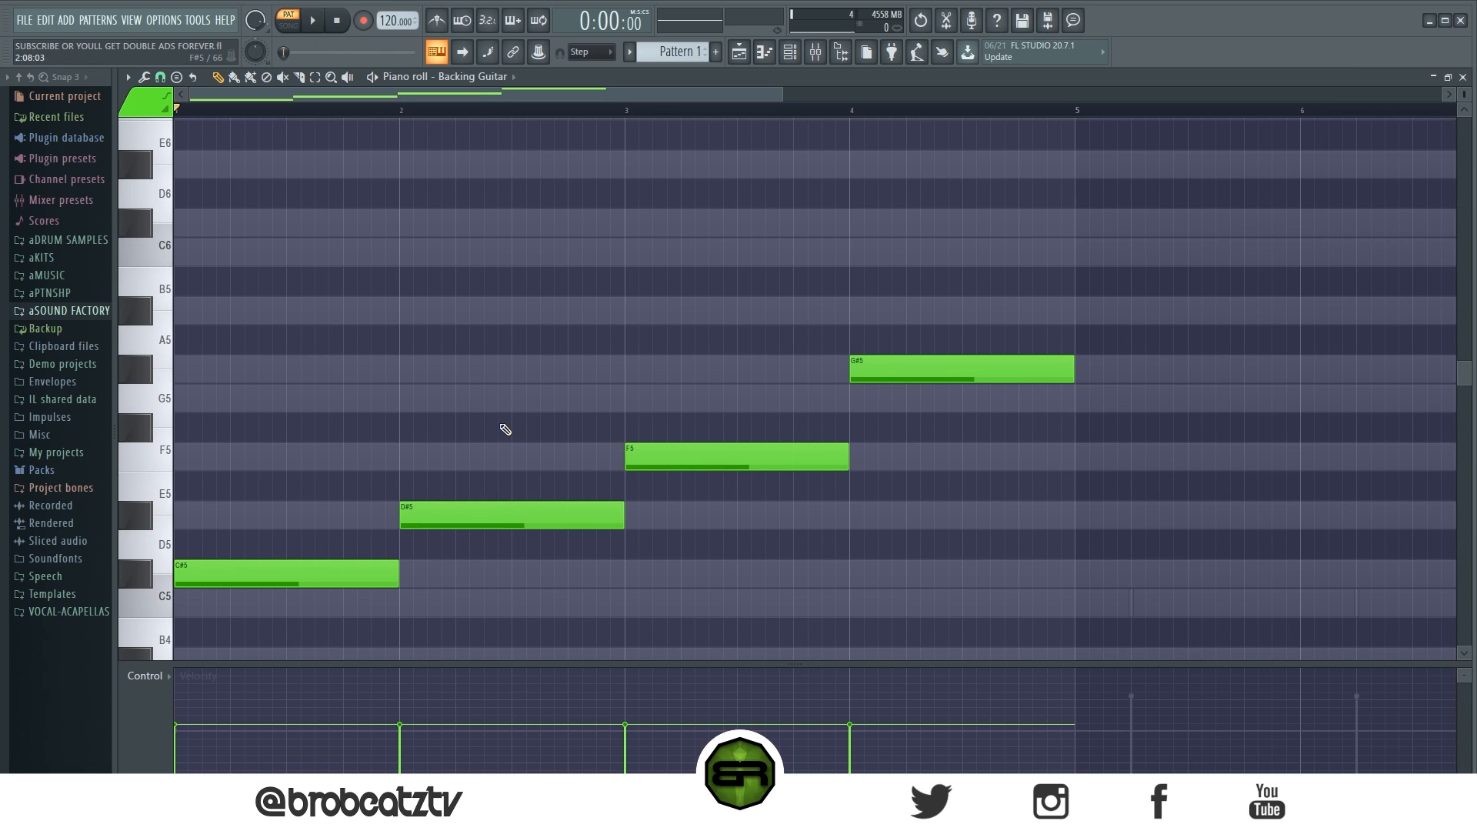
key(space)
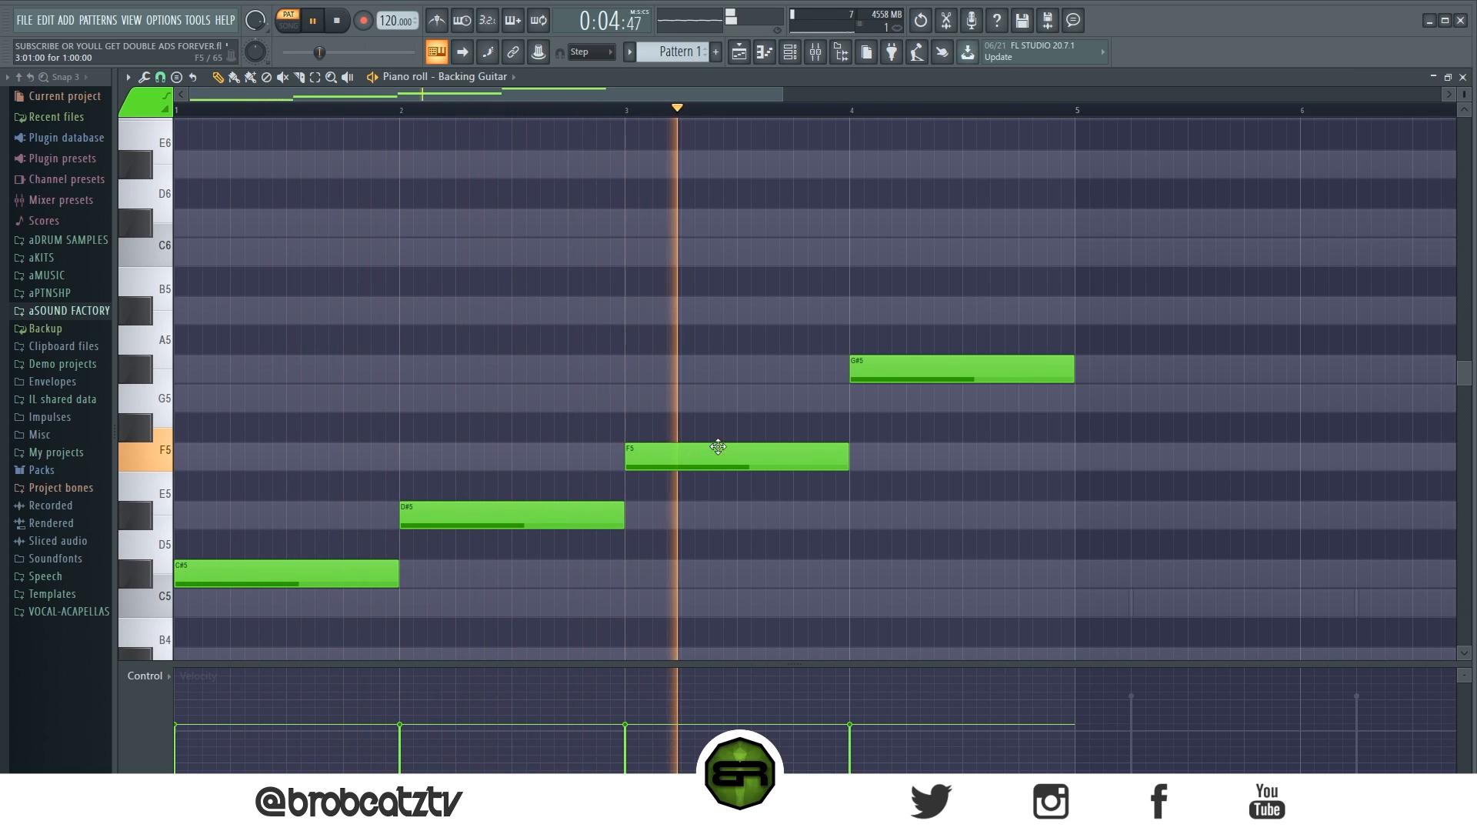
key(space)
Stack a copy of the four-note line above itself as F5, G5, G#5 and C6 in bars 1 to 4
drag(968, 310, 303, 617)
drag(361, 567, 260, 446)
key(ctrl+d)
drag(718, 351, 720, 376)
drag(957, 227, 908, 271)
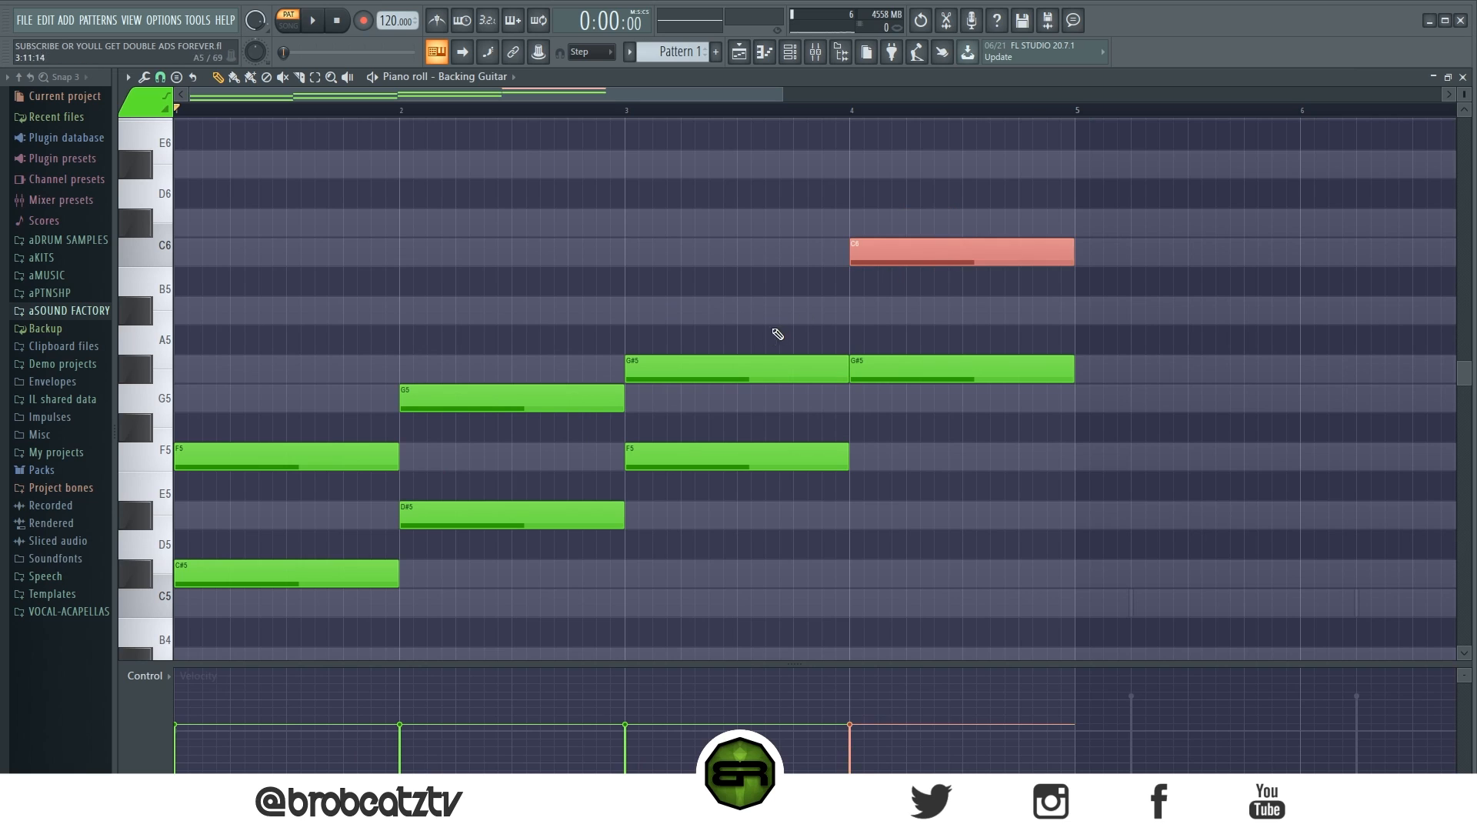
Complete the triads with a copy of the upper voice, placed as G#5, A#5, C6 and D#6 in bars 1 to 4
drag(776, 336, 739, 379)
drag(558, 372, 543, 423)
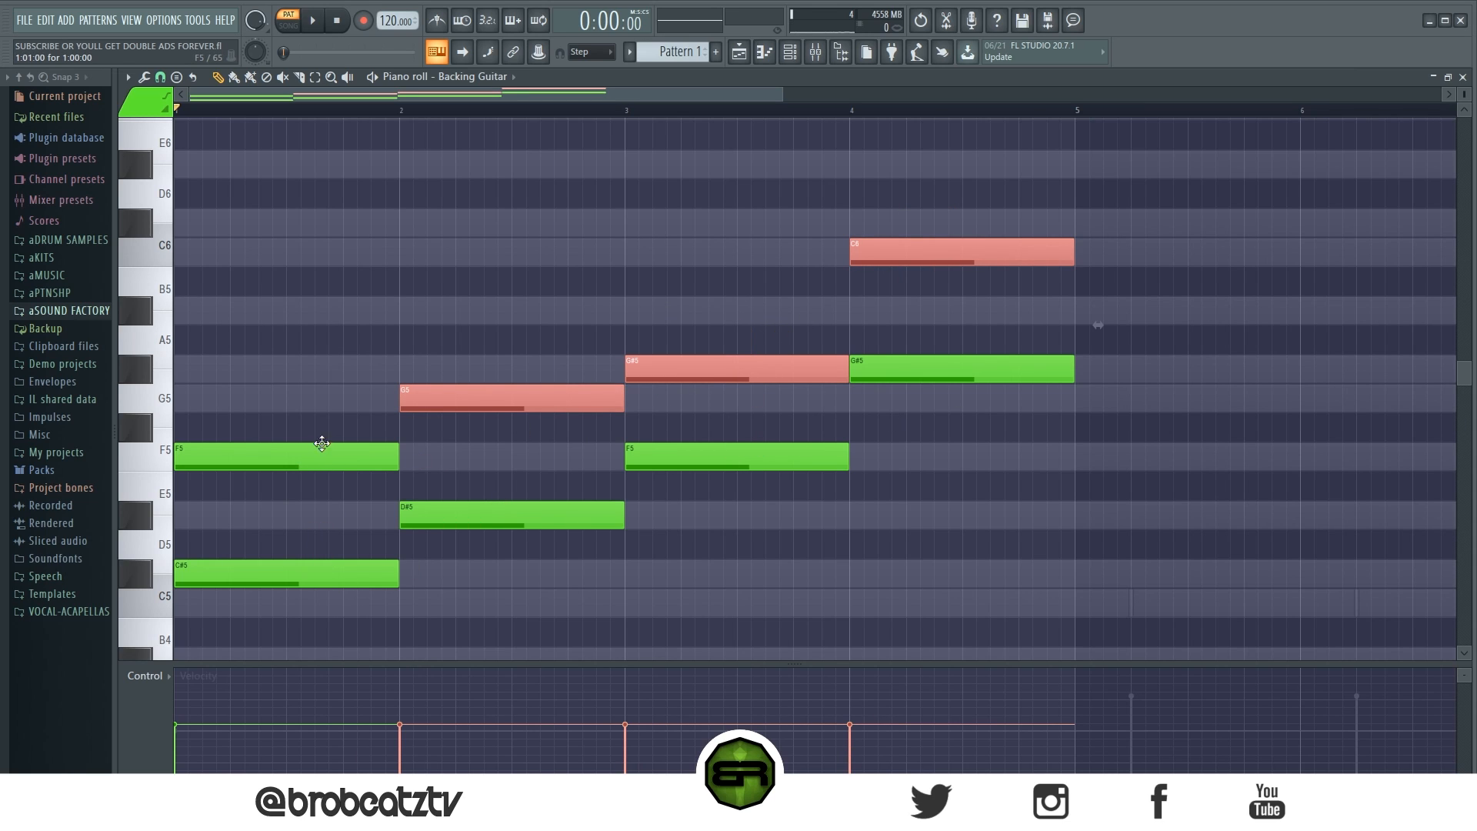
ctrl+shift+click(243, 469)
drag(230, 460, 206, 360)
ctrl+click(320, 314)
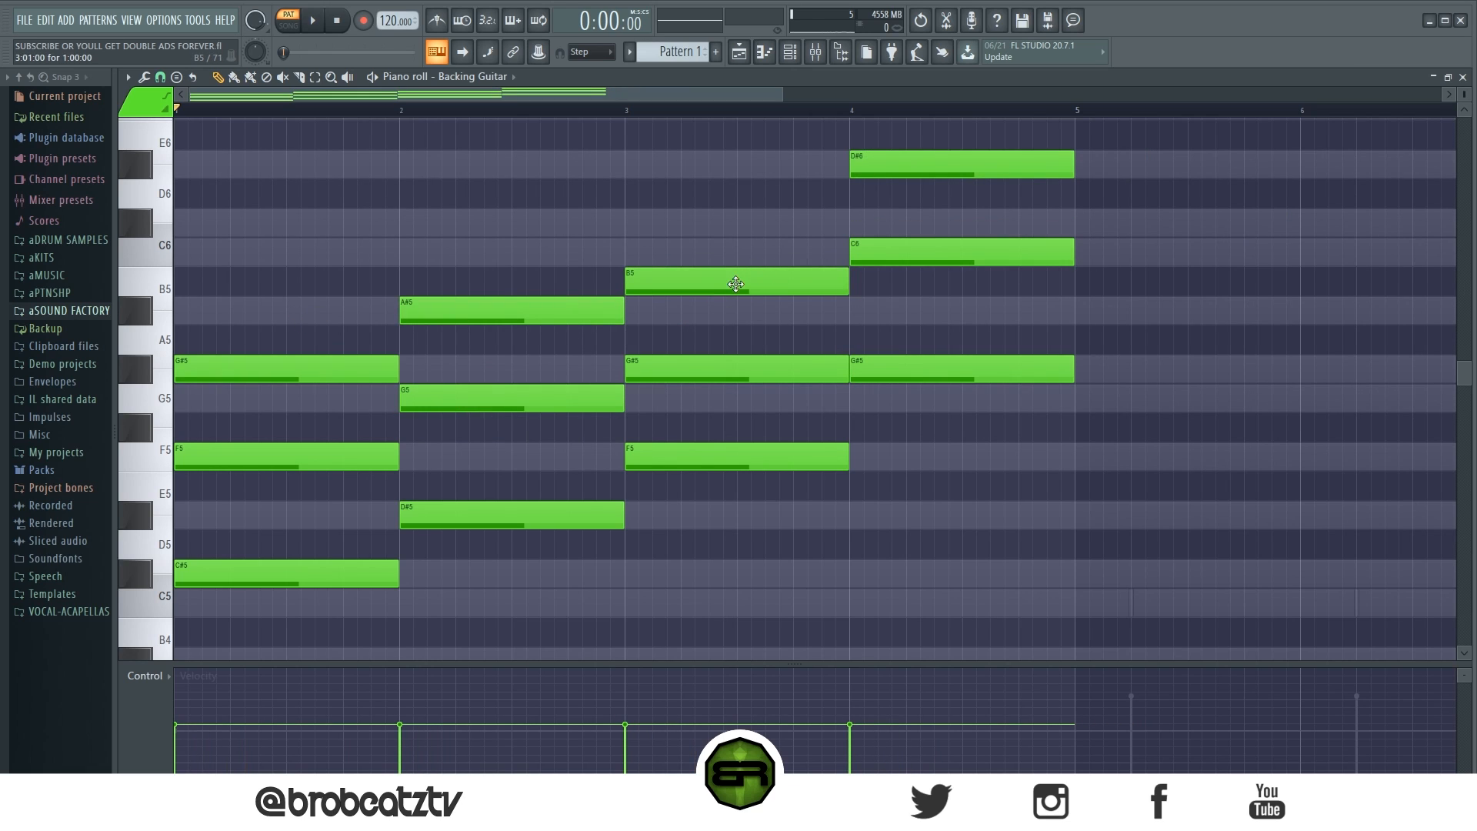
drag(736, 283, 747, 248)
Play back the chord progression and transpose all Backing Guitar notes down one octave
key(space)
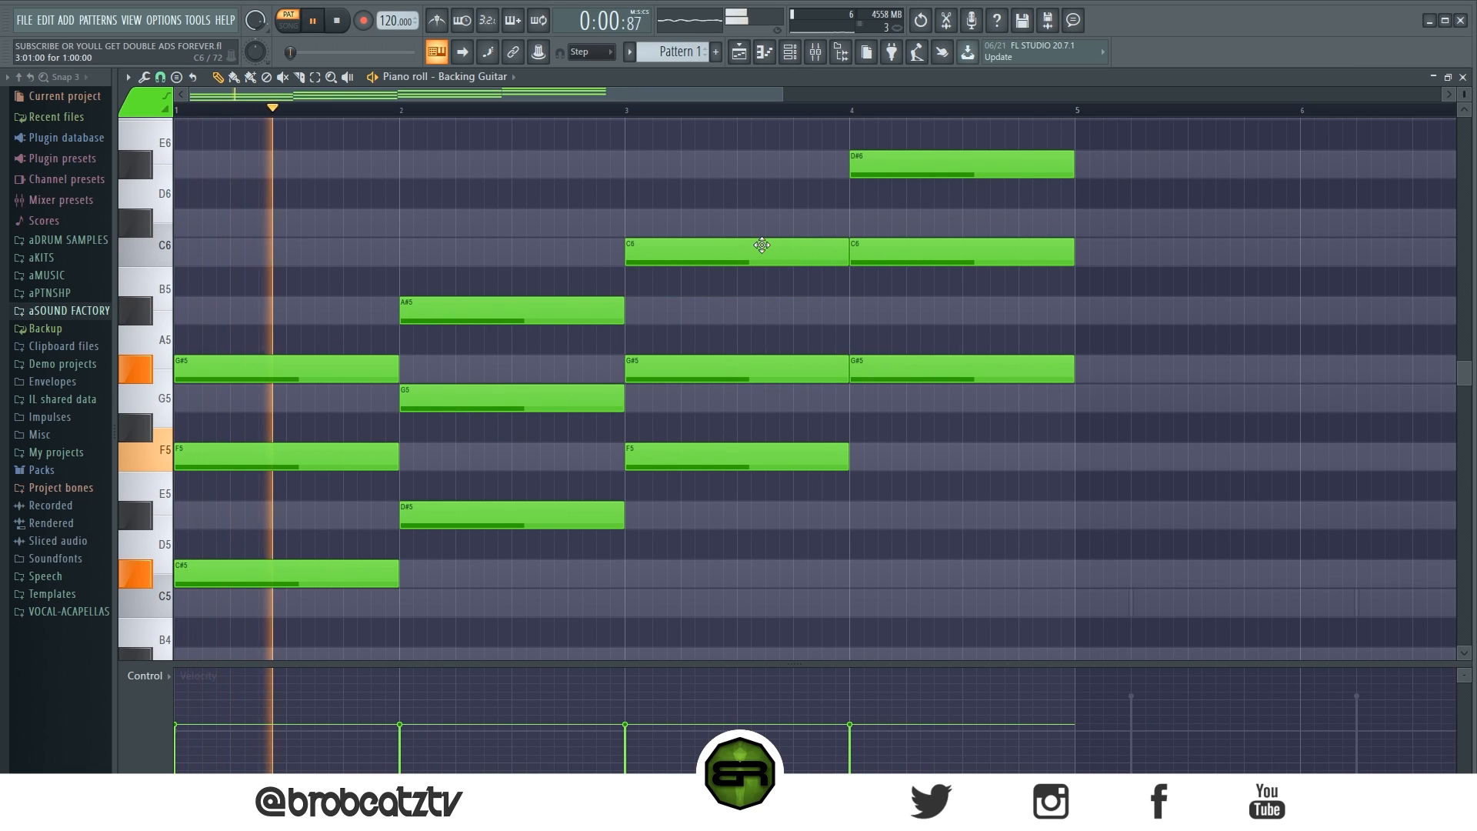
key(space)
key(ctrl+a)
key(ctrl+Down)
scroll(767, 251, down, 6)
key(space)
Shift all notes of the G# MAJ channel down one octave and return to the Backing Guitar's piano roll
right_click(1051, 316)
right_click(1051, 316)
key(ctrl+a)
key(ctrl+Down)
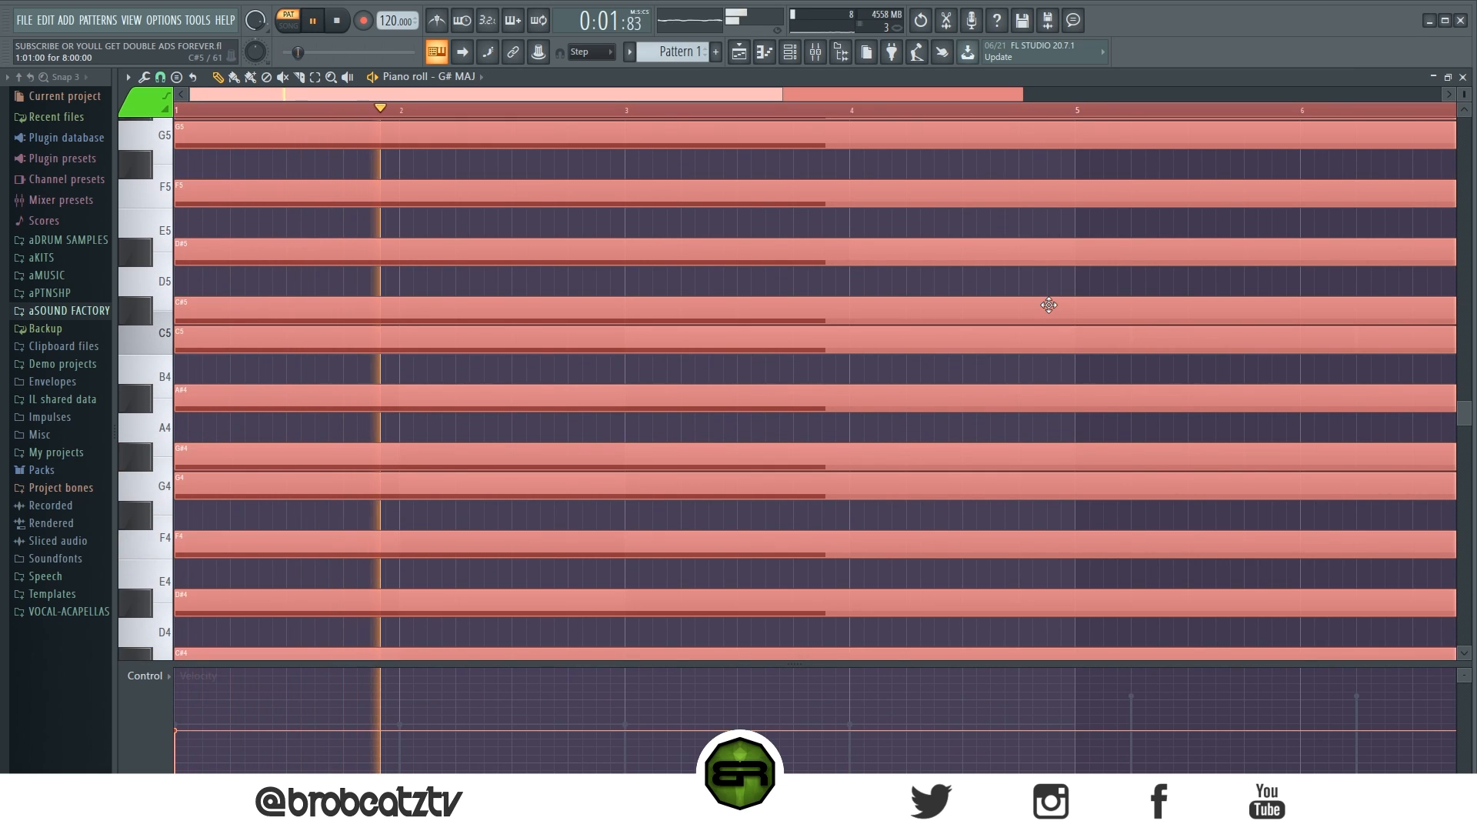
click(787, 57)
click(606, 247)
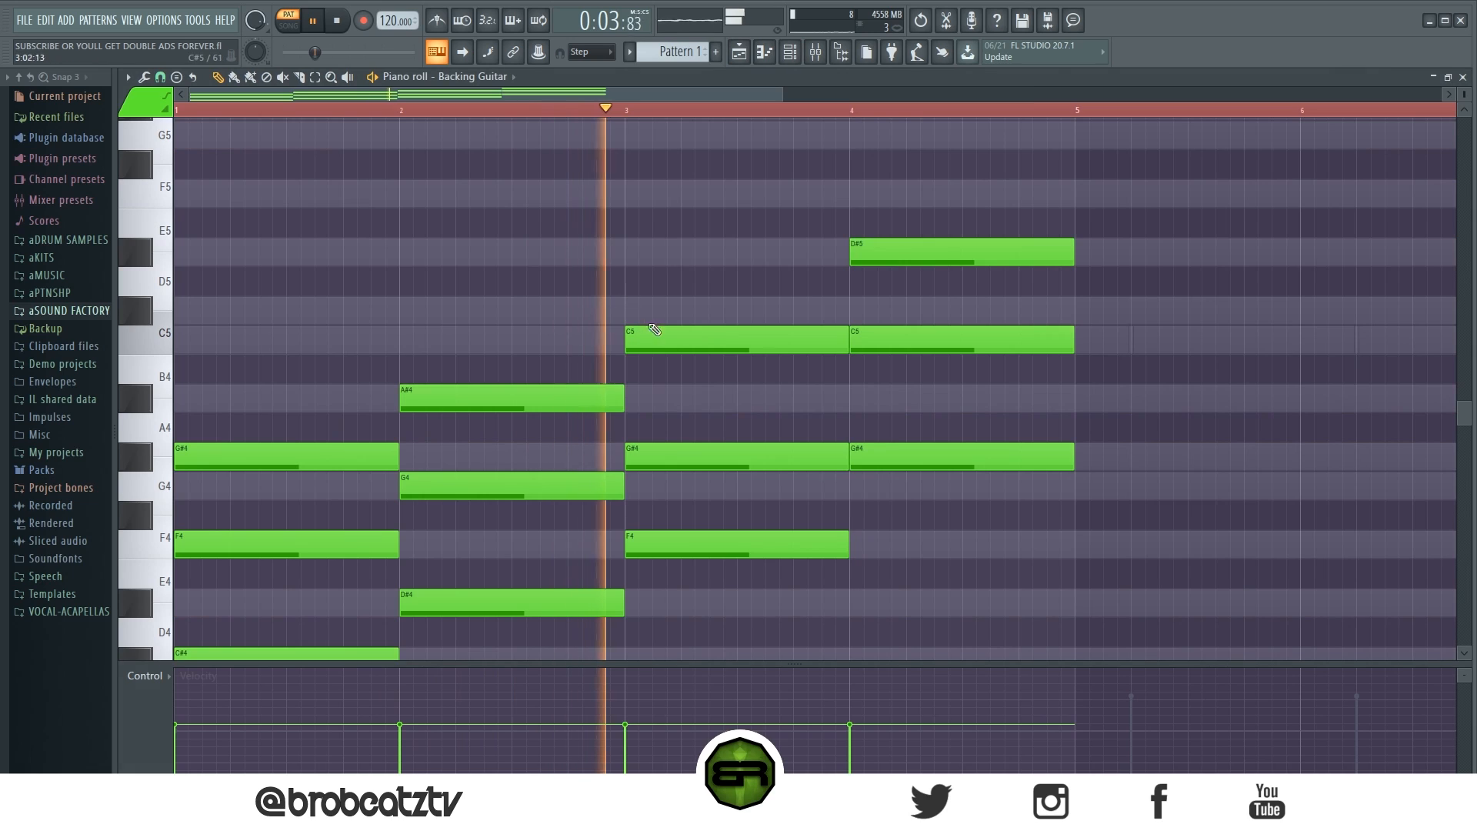
scroll(660, 320, up, 1)
key(ctrl+a)
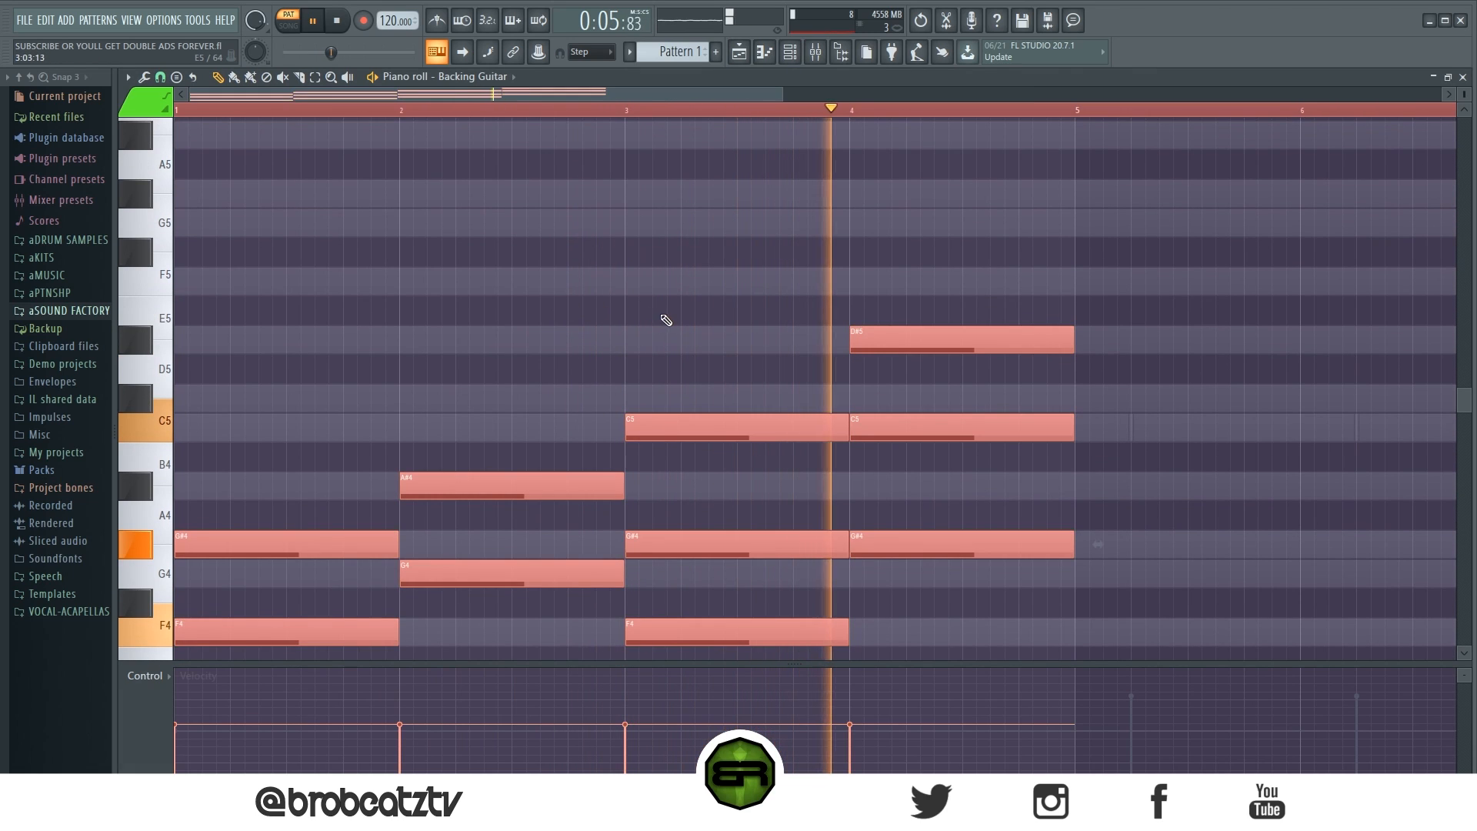
click(666, 320)
scroll(696, 320, down, 1)
key(space)
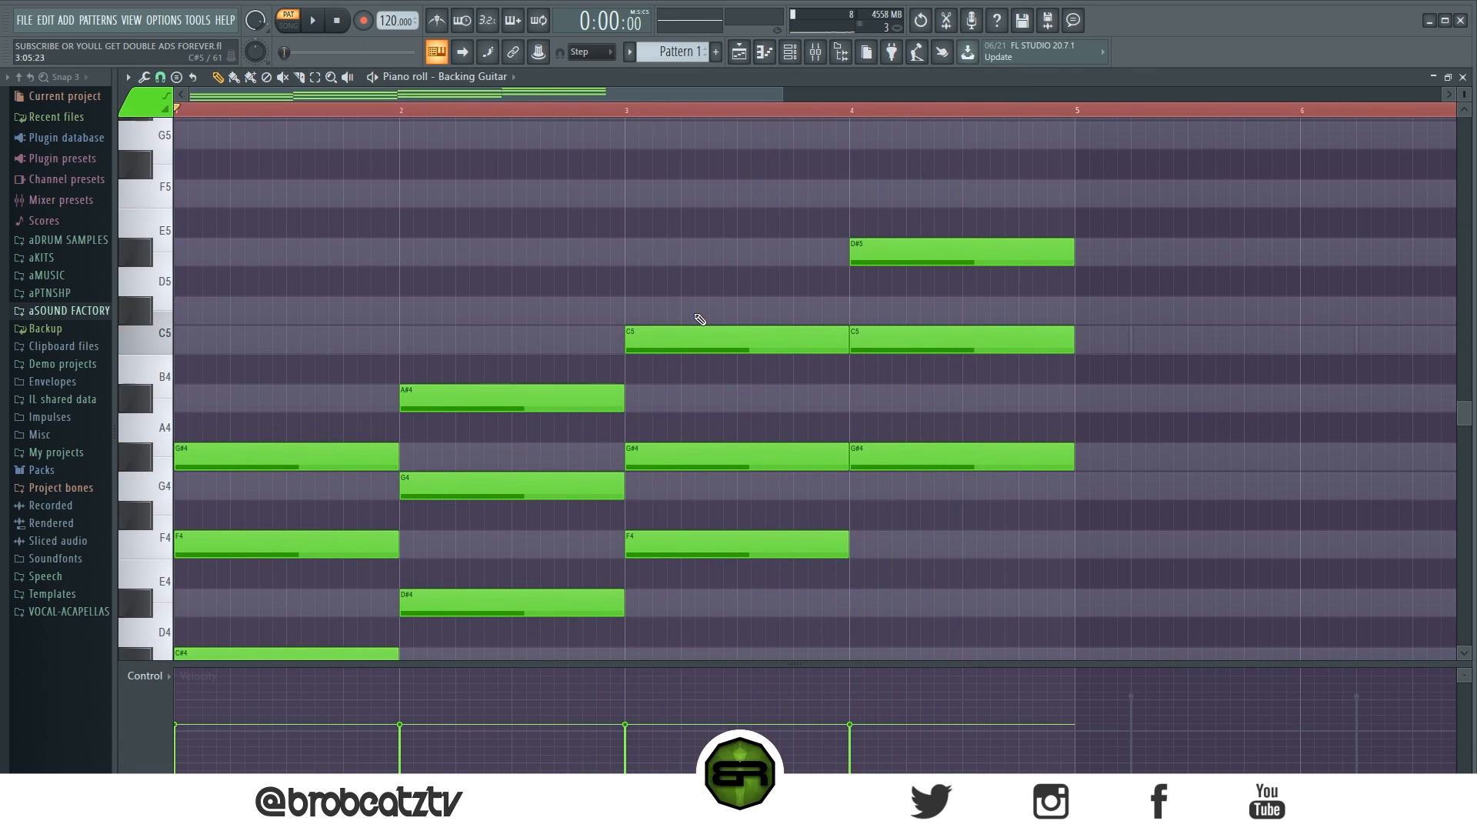
Invert the last two chords by moving the C5 in bar 3 and the D#5 in bar 4 down one octave, and play the result
shift+click(767, 327)
shift+click(929, 255)
key(ctrl+Down)
scroll(785, 210, down, 2)
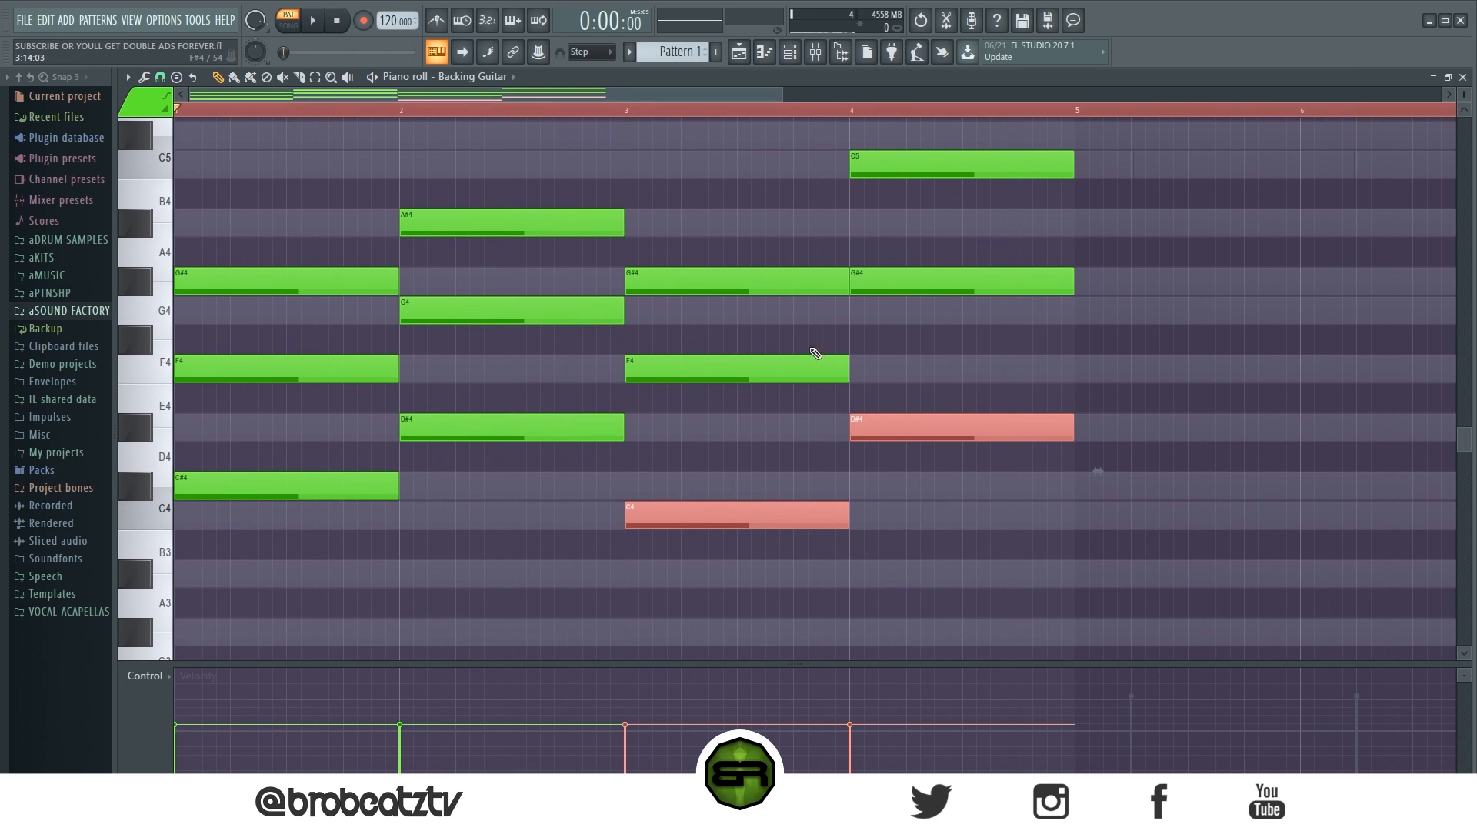
click(290, 188)
key(space)
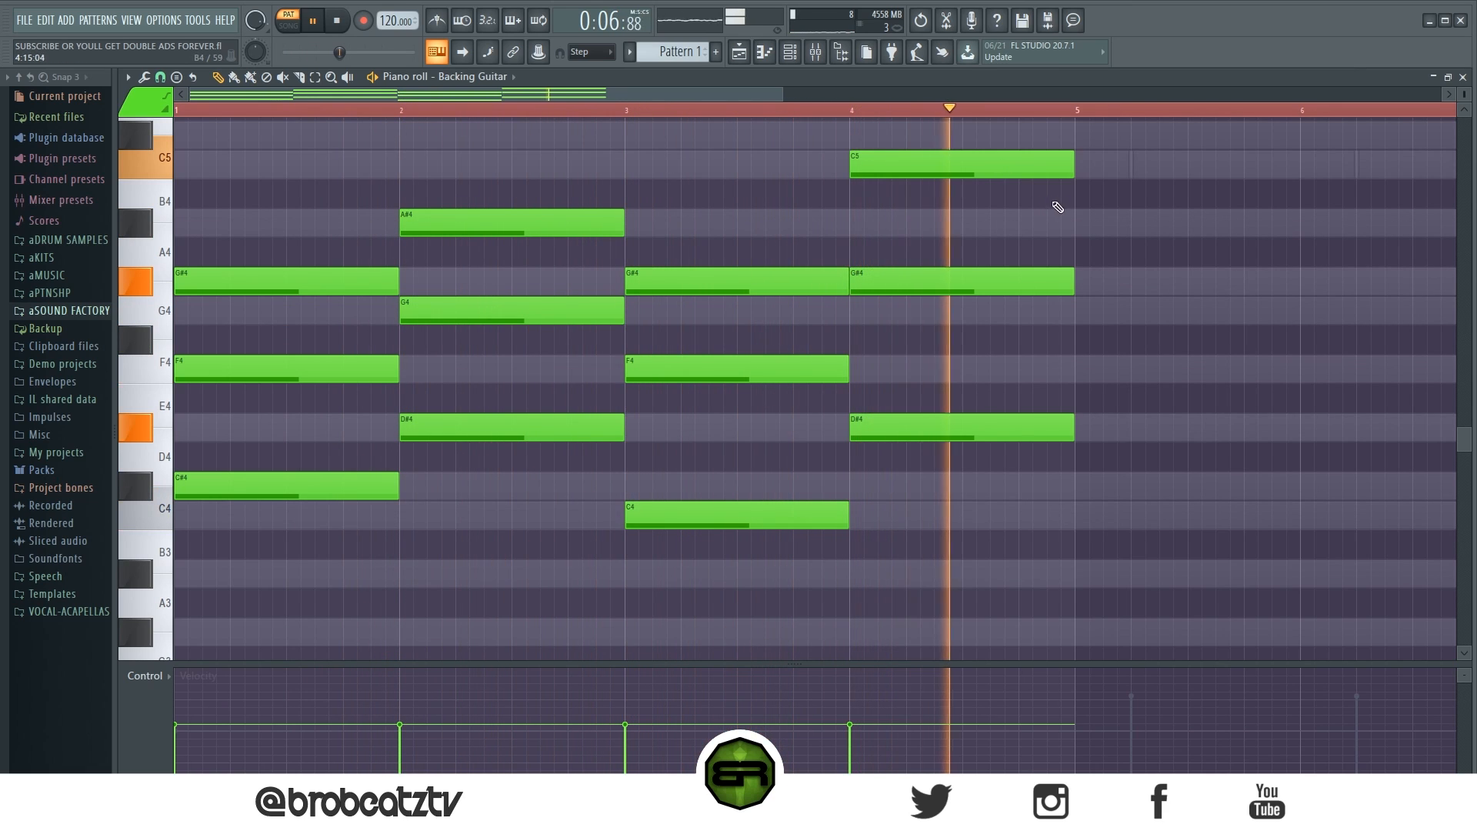
key(space)
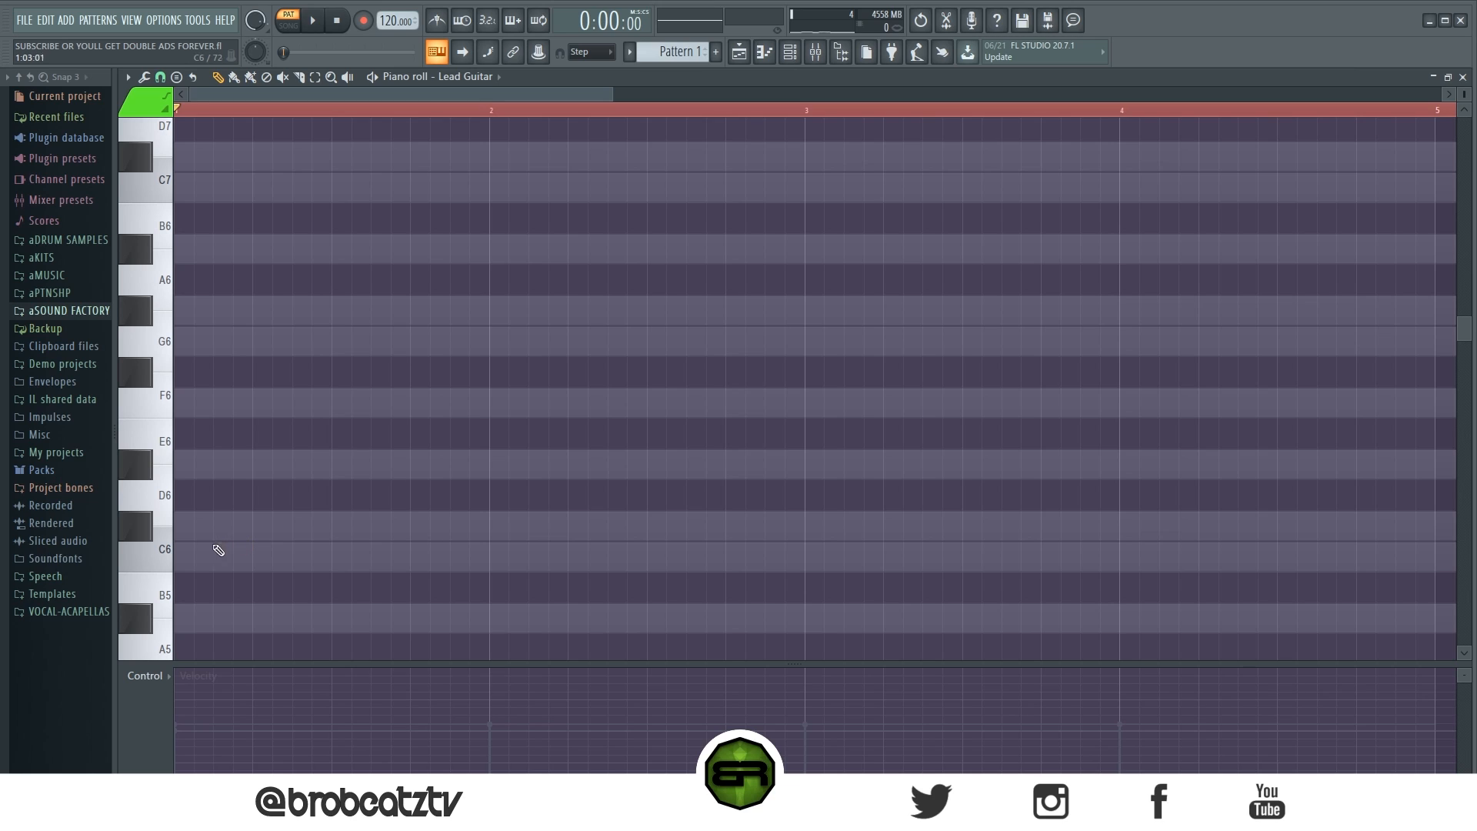
Place a single short C6 note at the start of bar 1 in the Lead Guitar's piano roll
scroll(217, 550, down, 3)
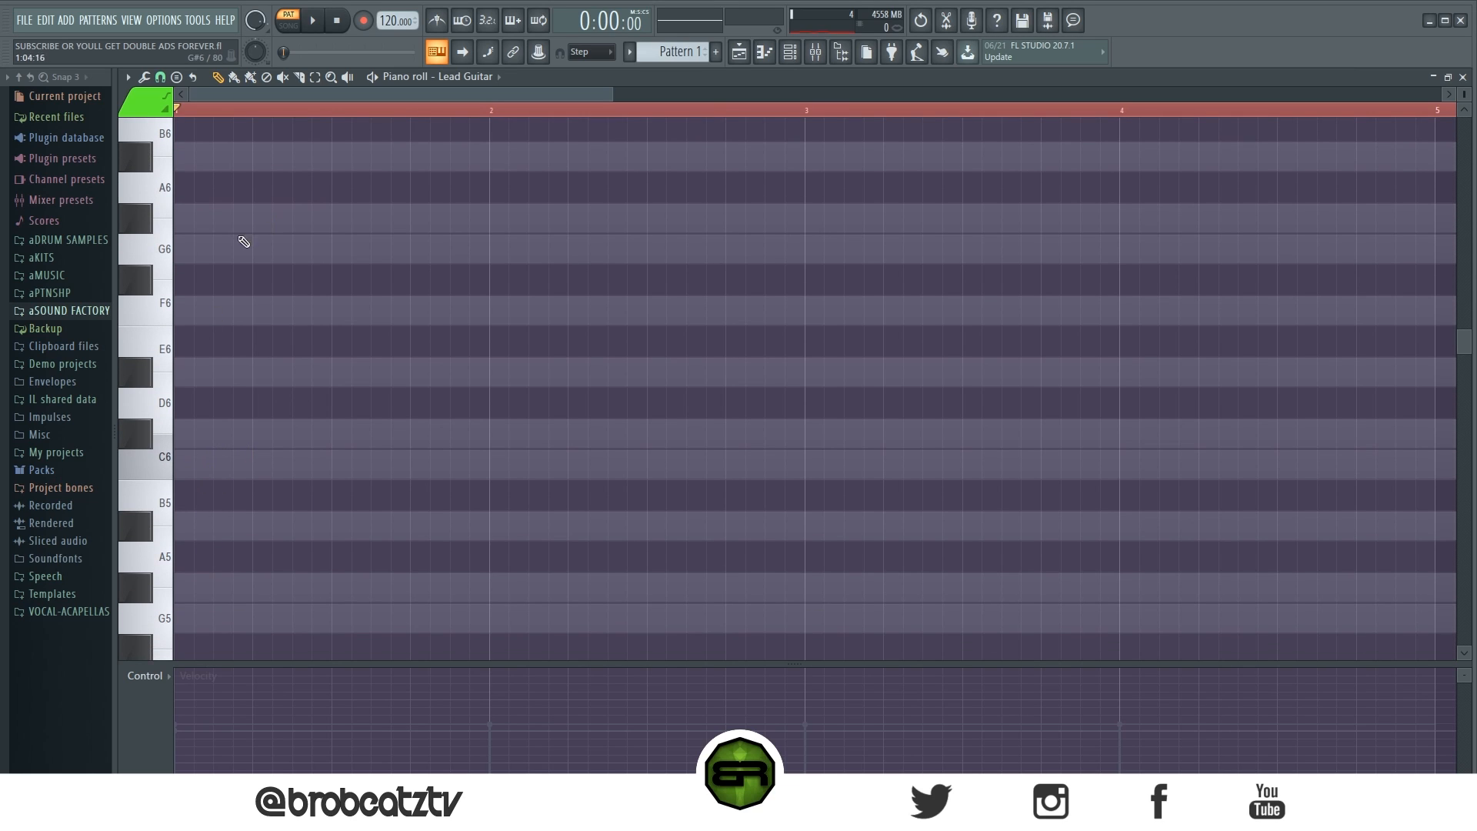
click(192, 471)
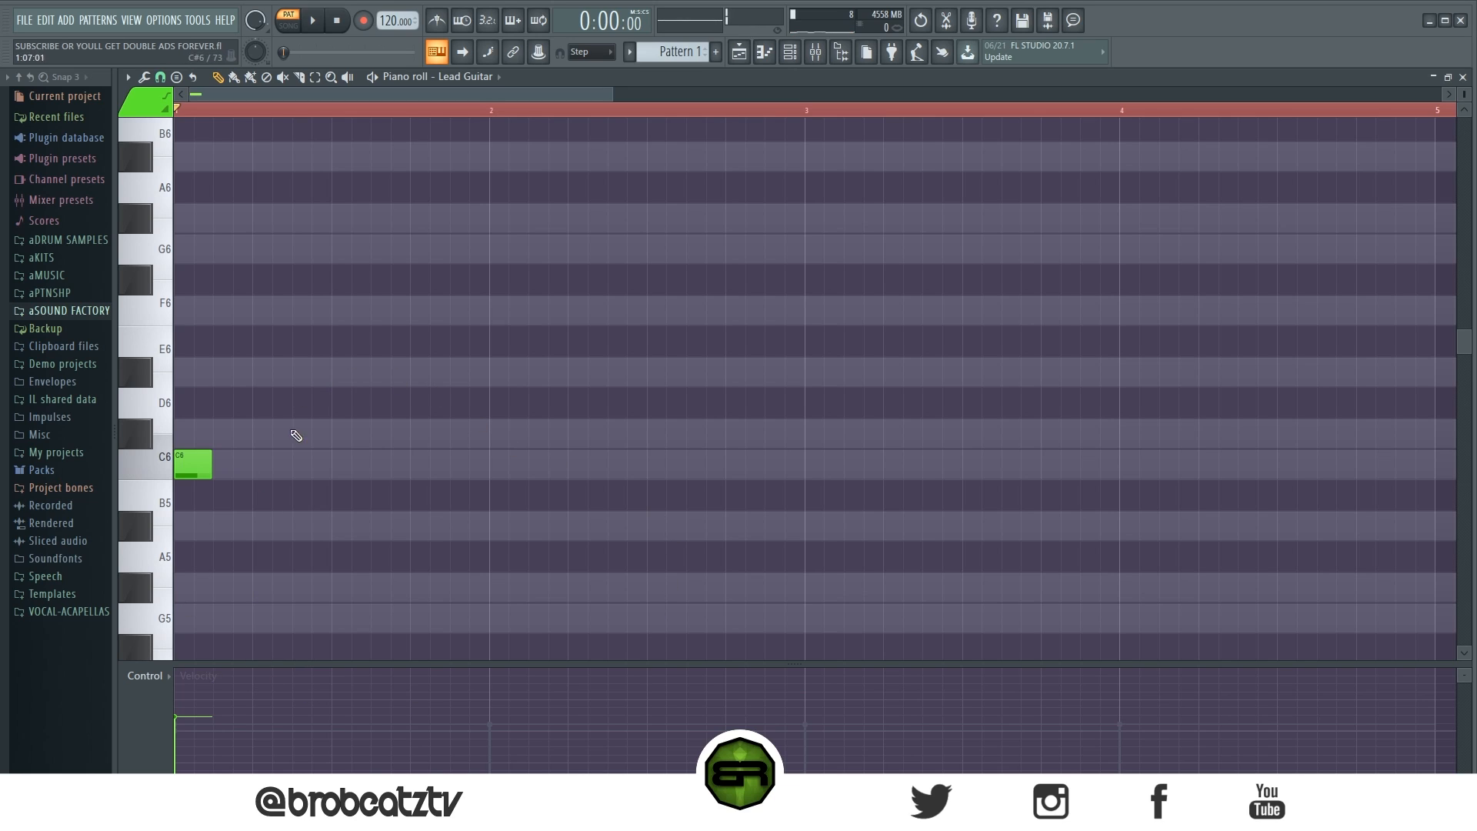
click(362, 464)
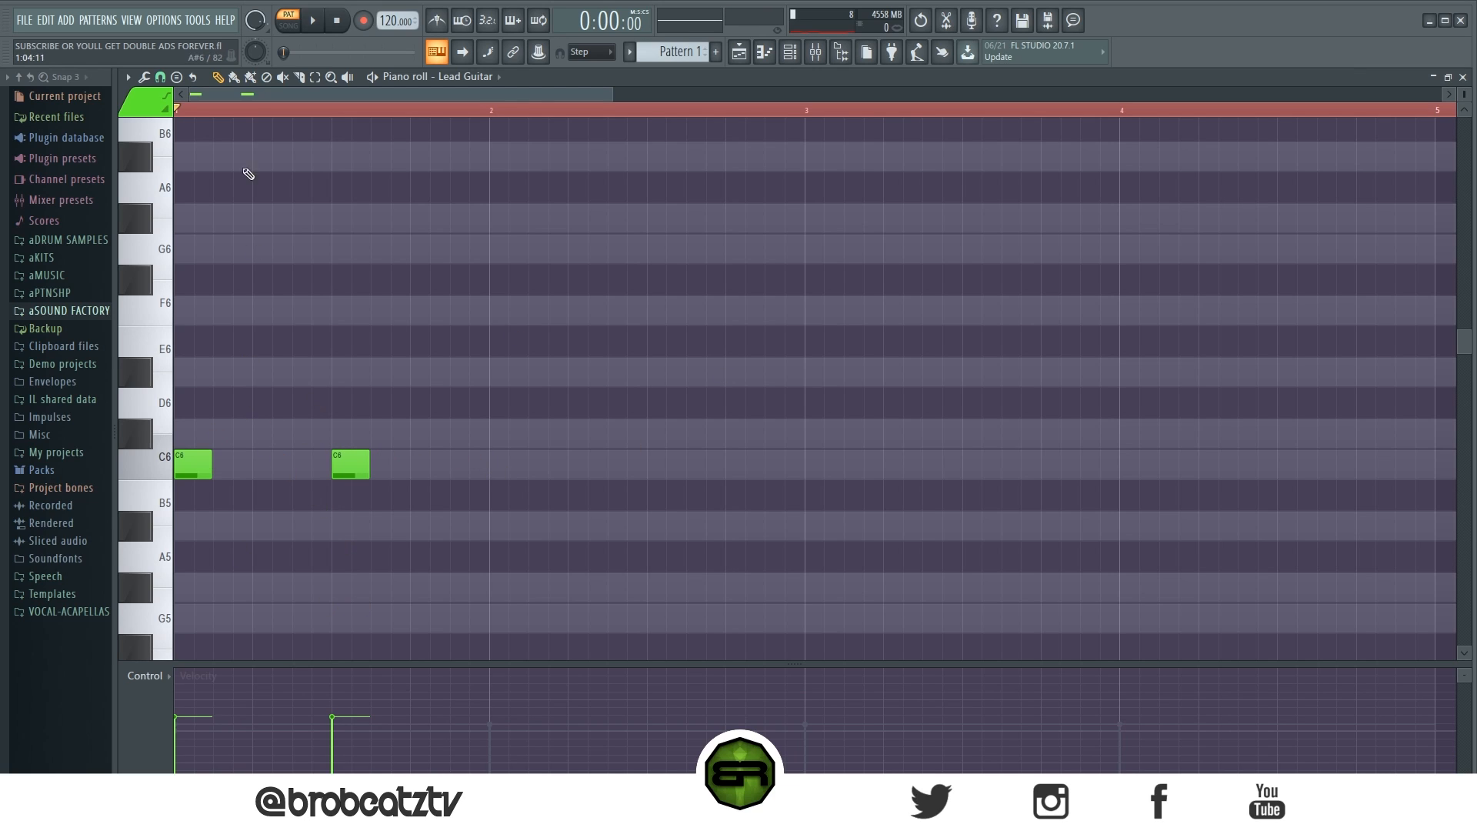
right_click(342, 464)
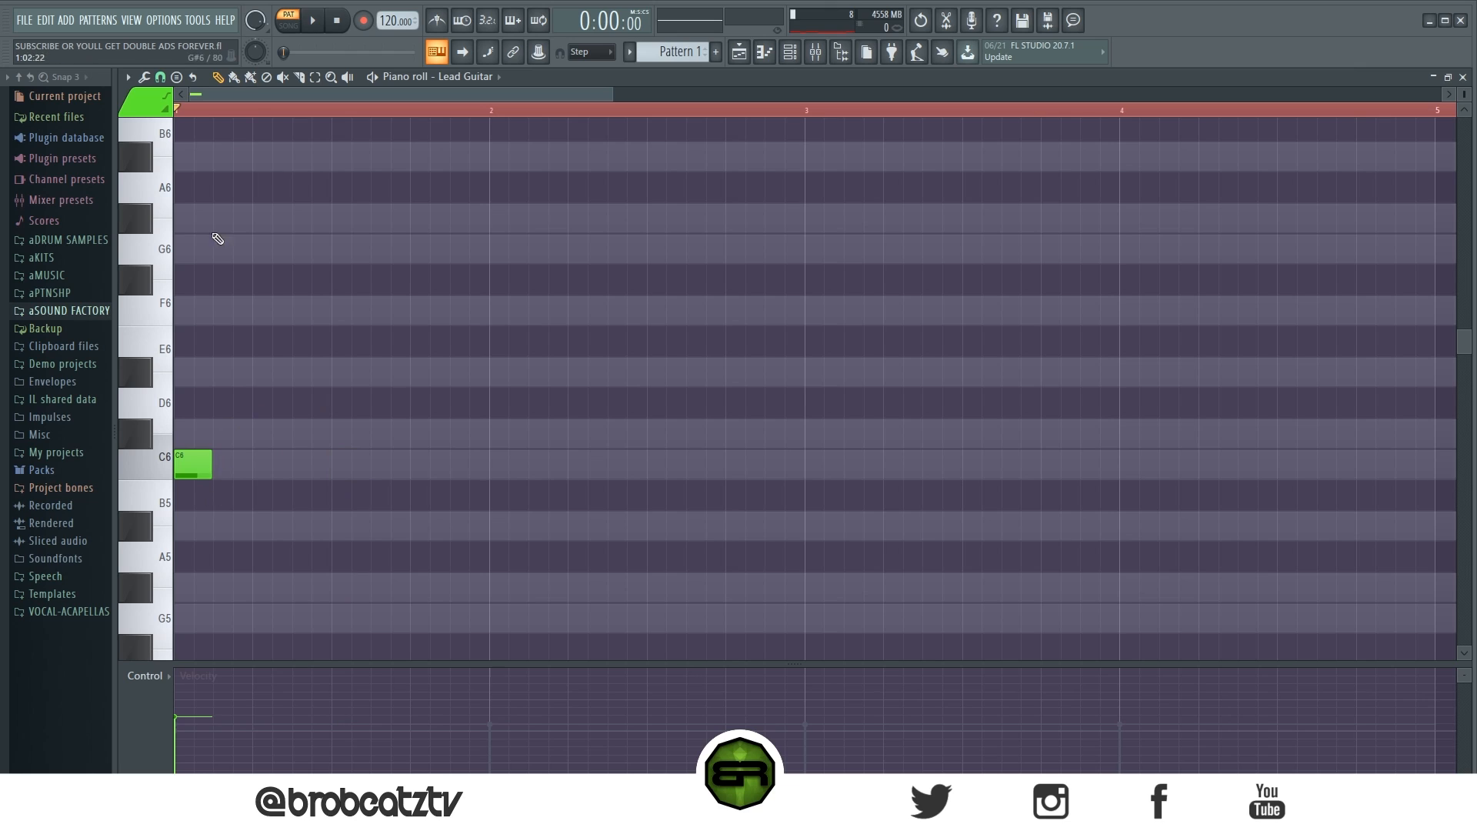
Place two magenta (color 5) D#6 notes in bar 1, one directly after the C6 and one at the bar's end
click(146, 110)
click(166, 144)
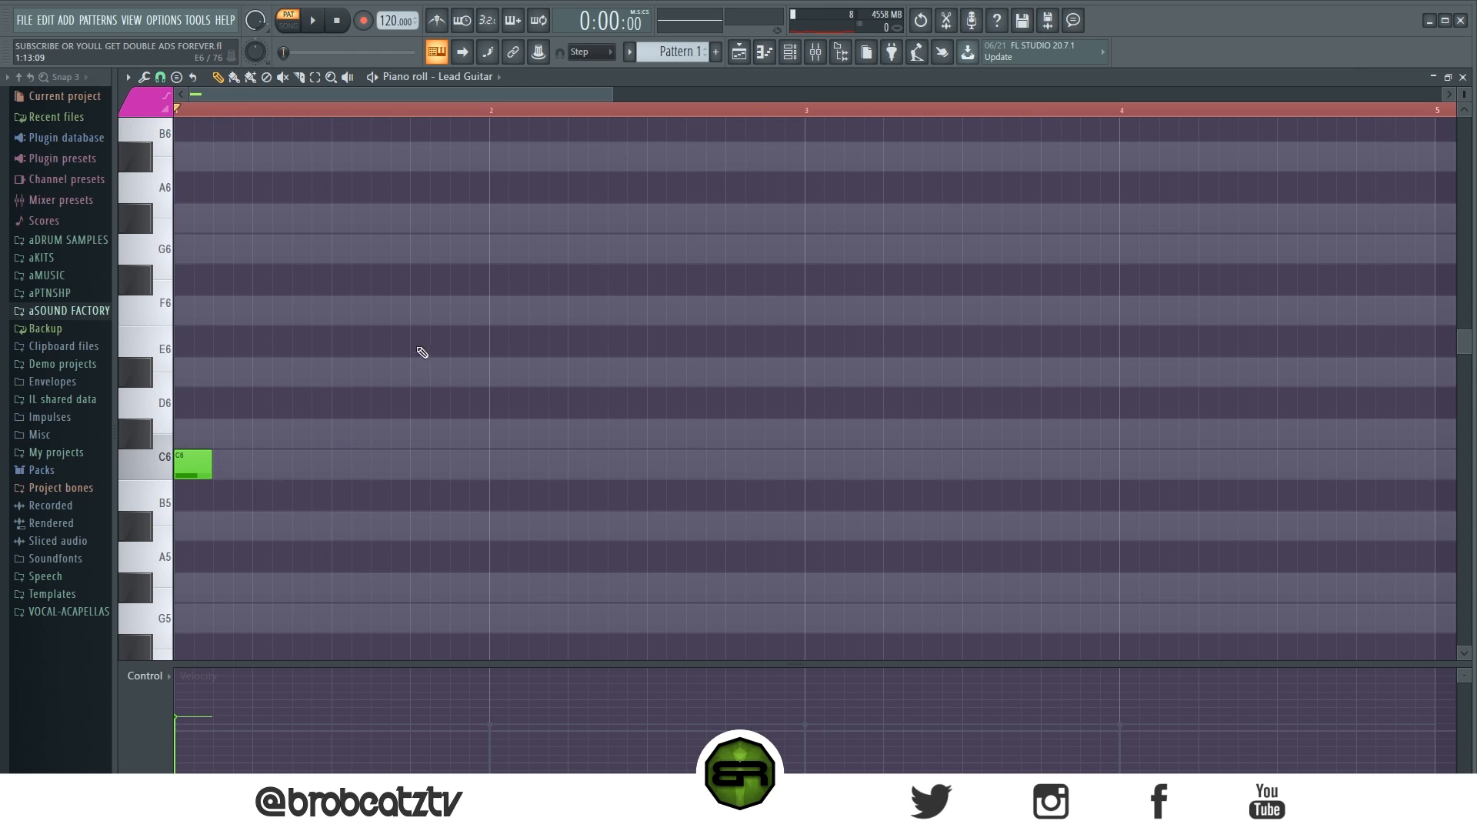
click(227, 372)
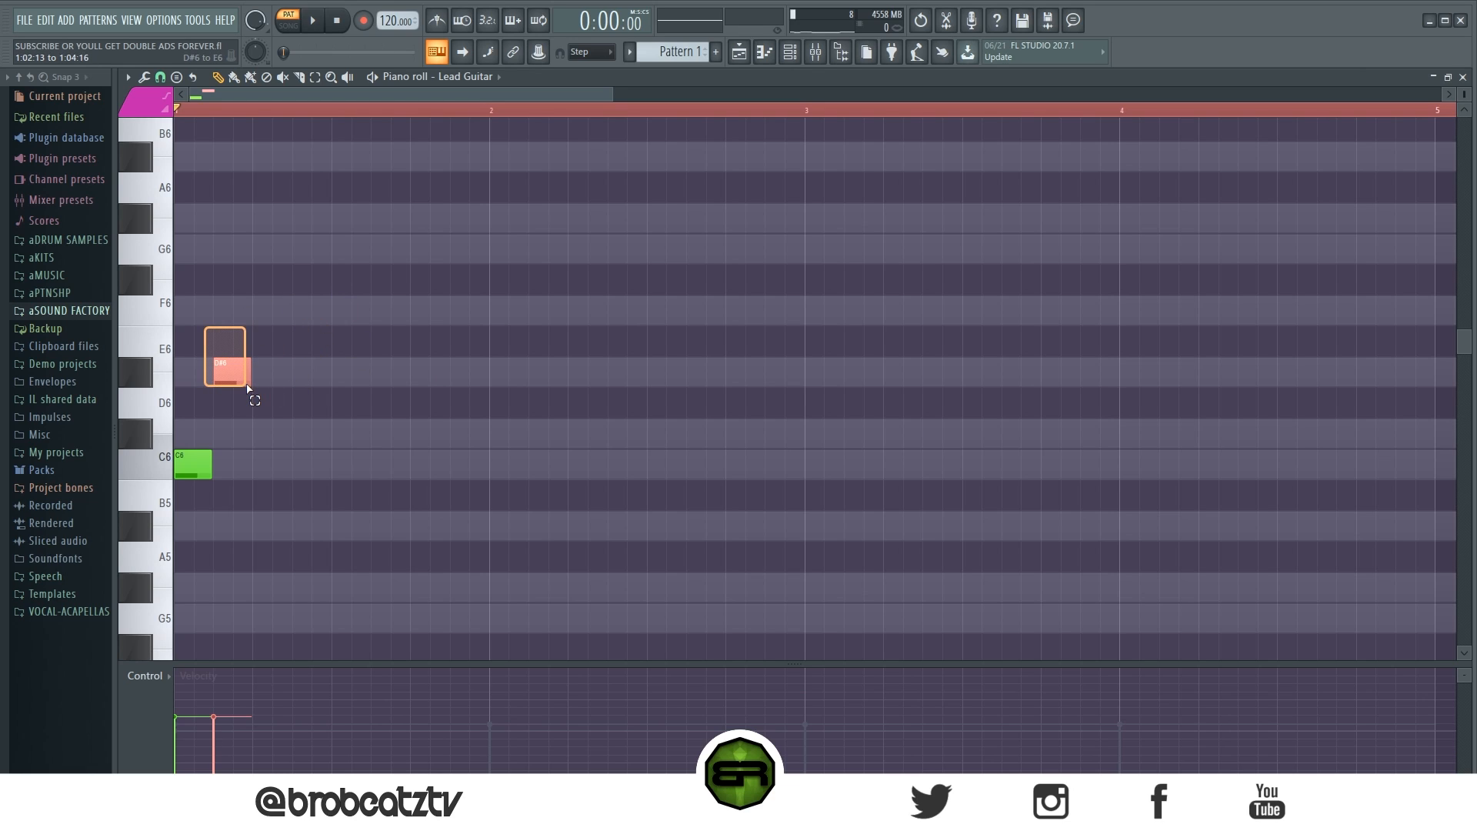
click(301, 368)
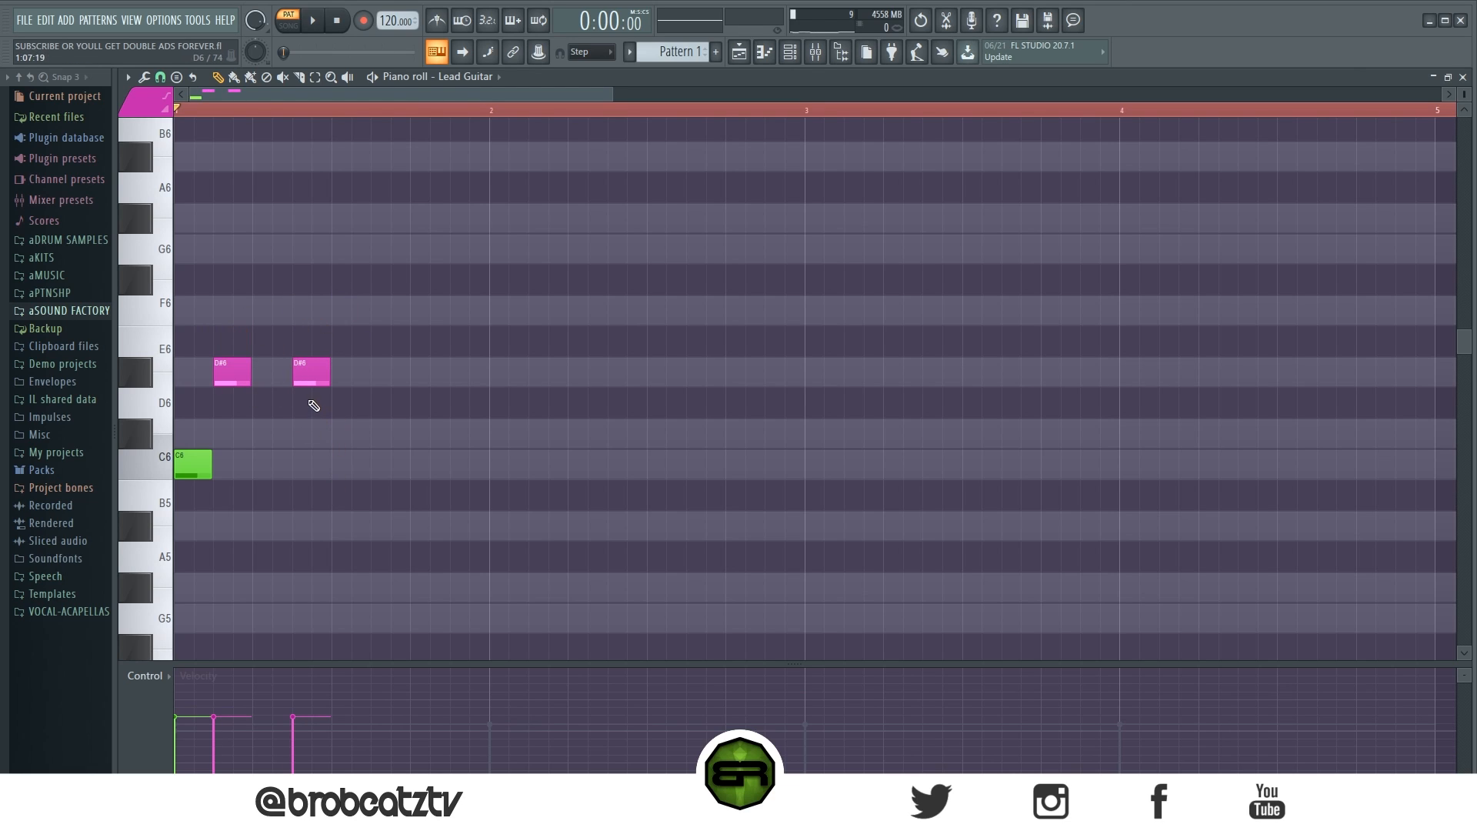
right_click(312, 372)
click(377, 372)
right_click(389, 375)
click(452, 377)
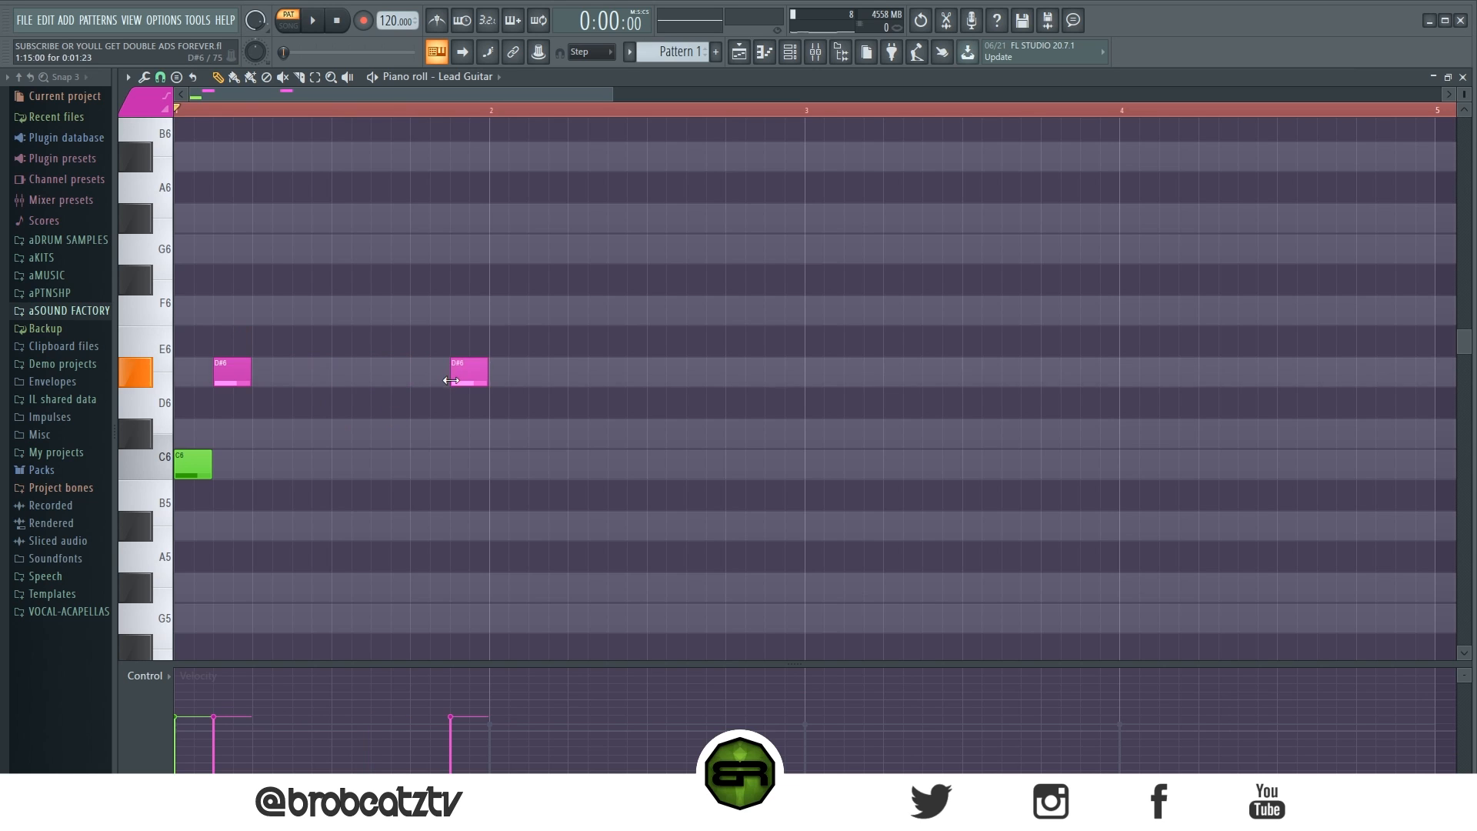
Try stacking green D#6 and G6 notes above the C6 at the start of bar 1, and delete both
scroll(642, 165, up, 3)
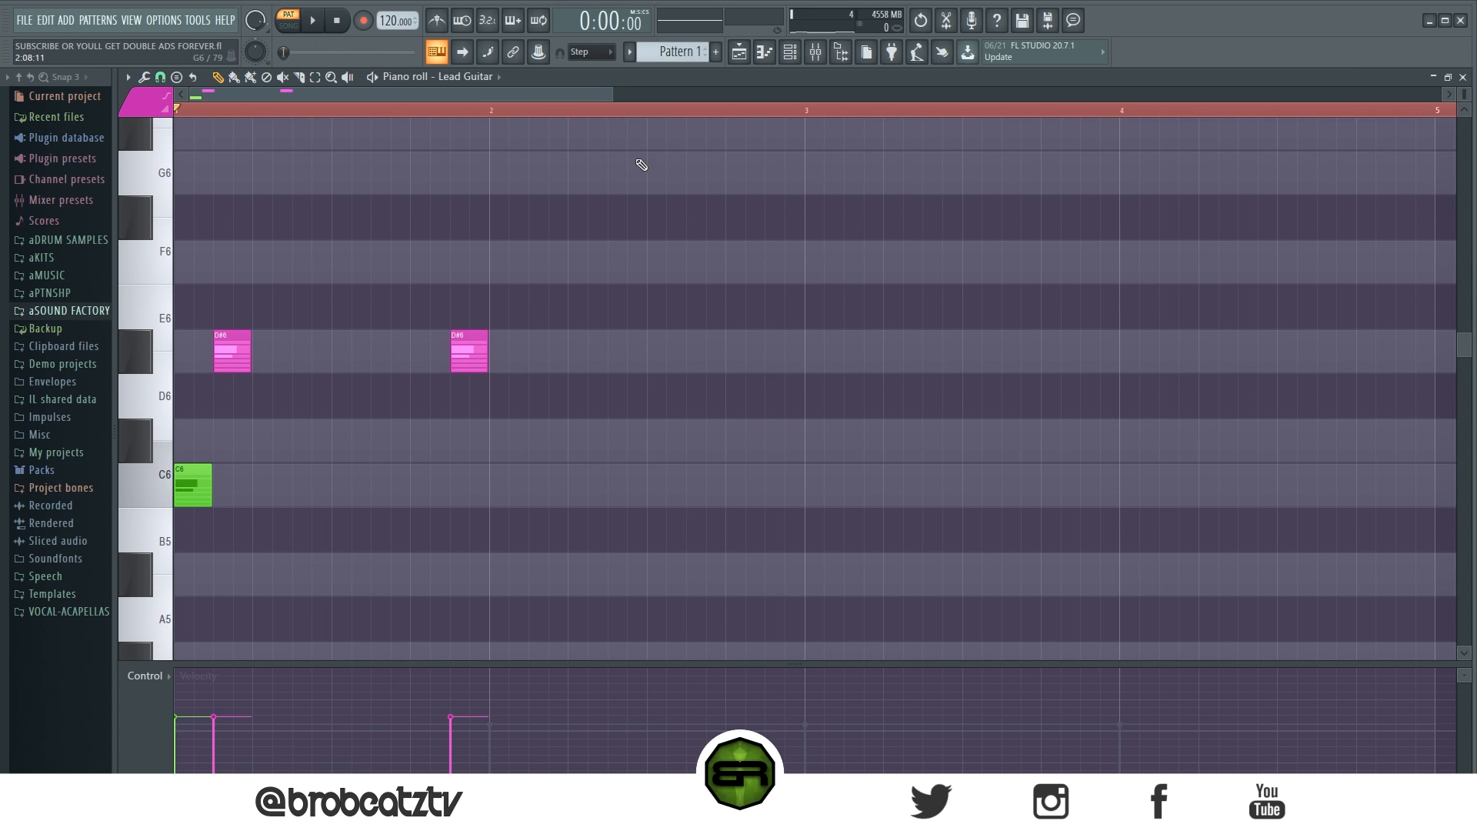
drag(615, 96, 493, 96)
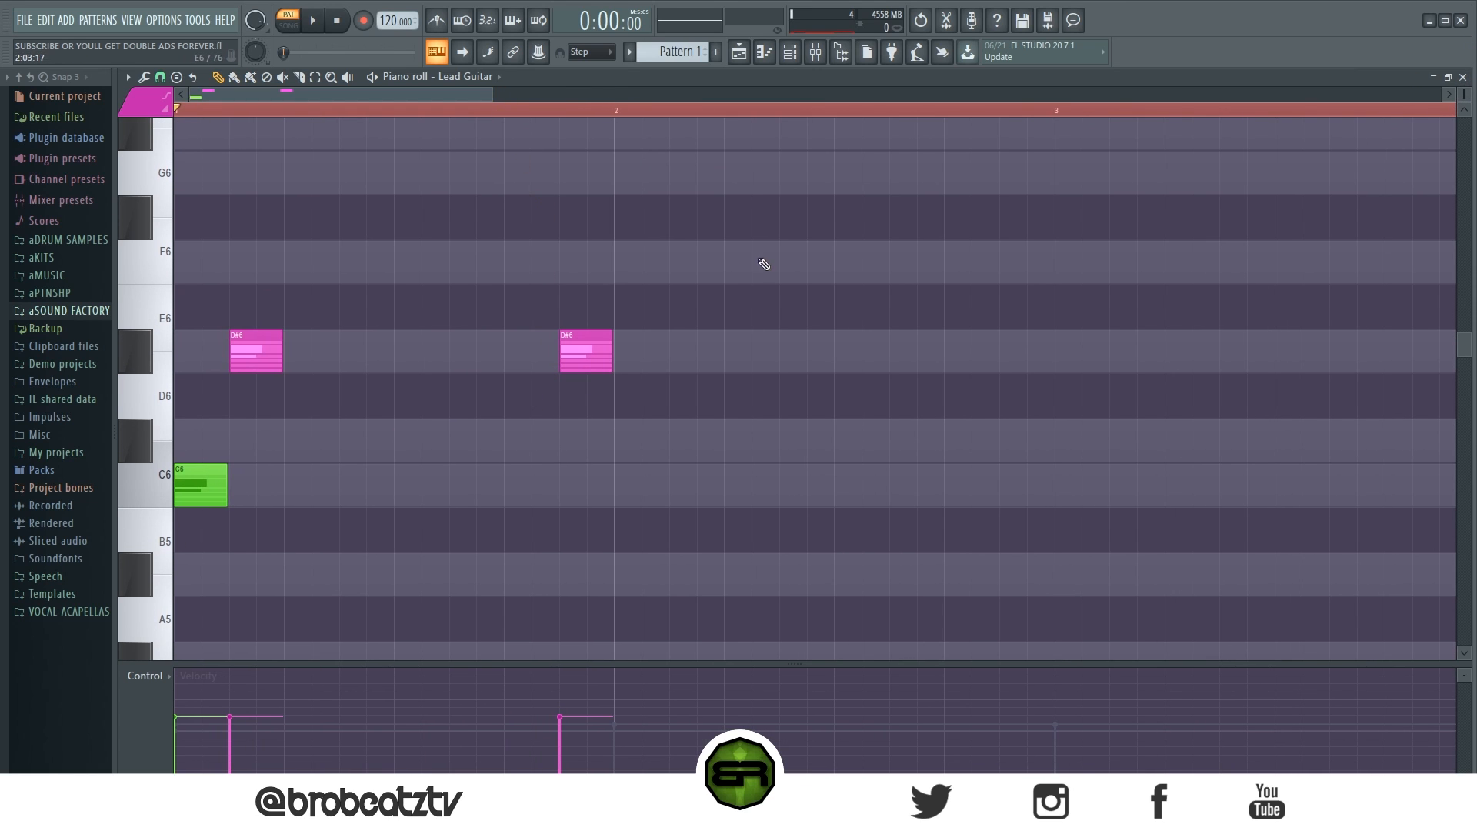
scroll(1193, 216, up, 3)
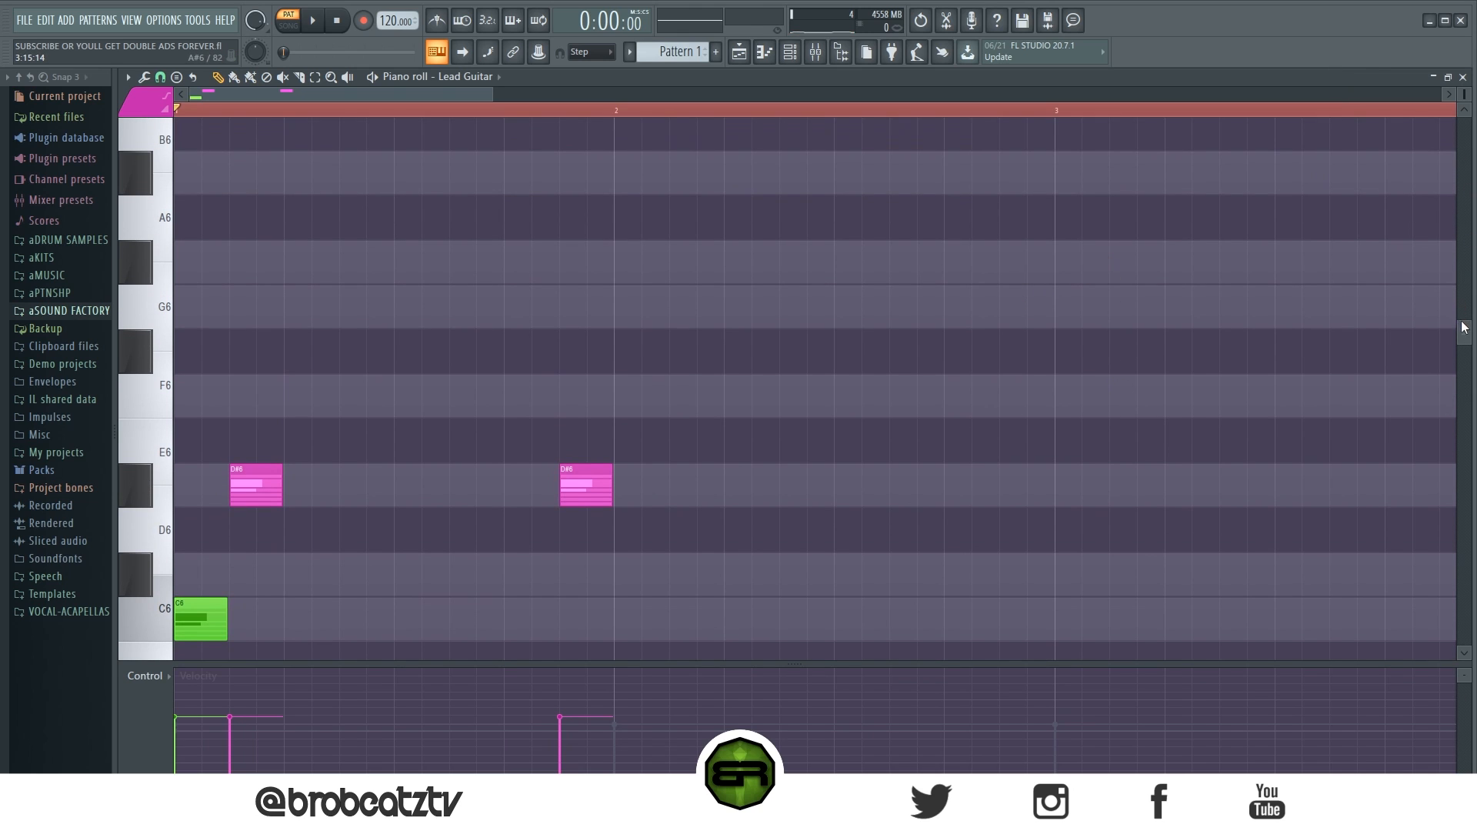
drag(1464, 327, 1466, 343)
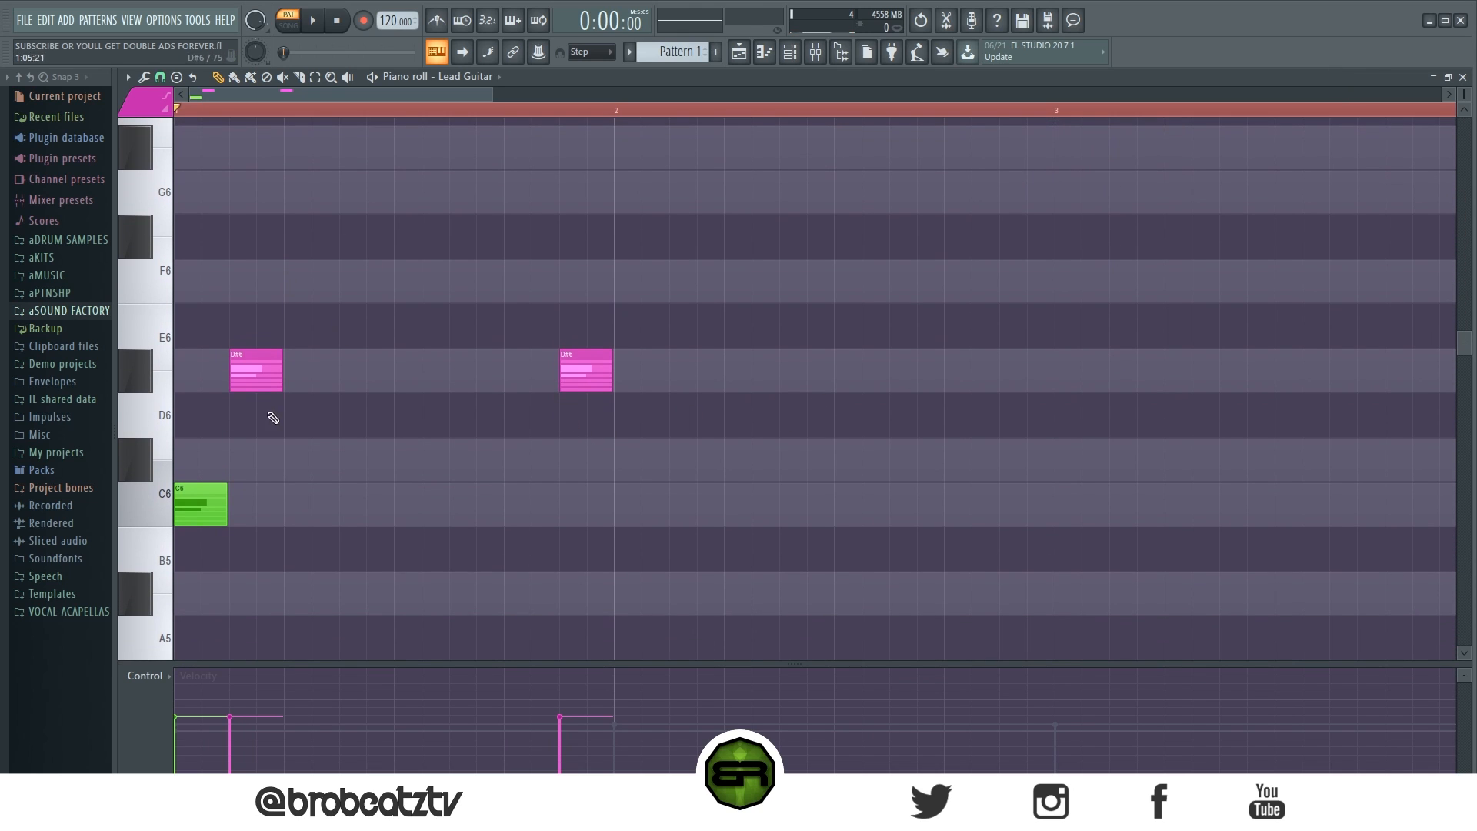
click(168, 114)
click(148, 134)
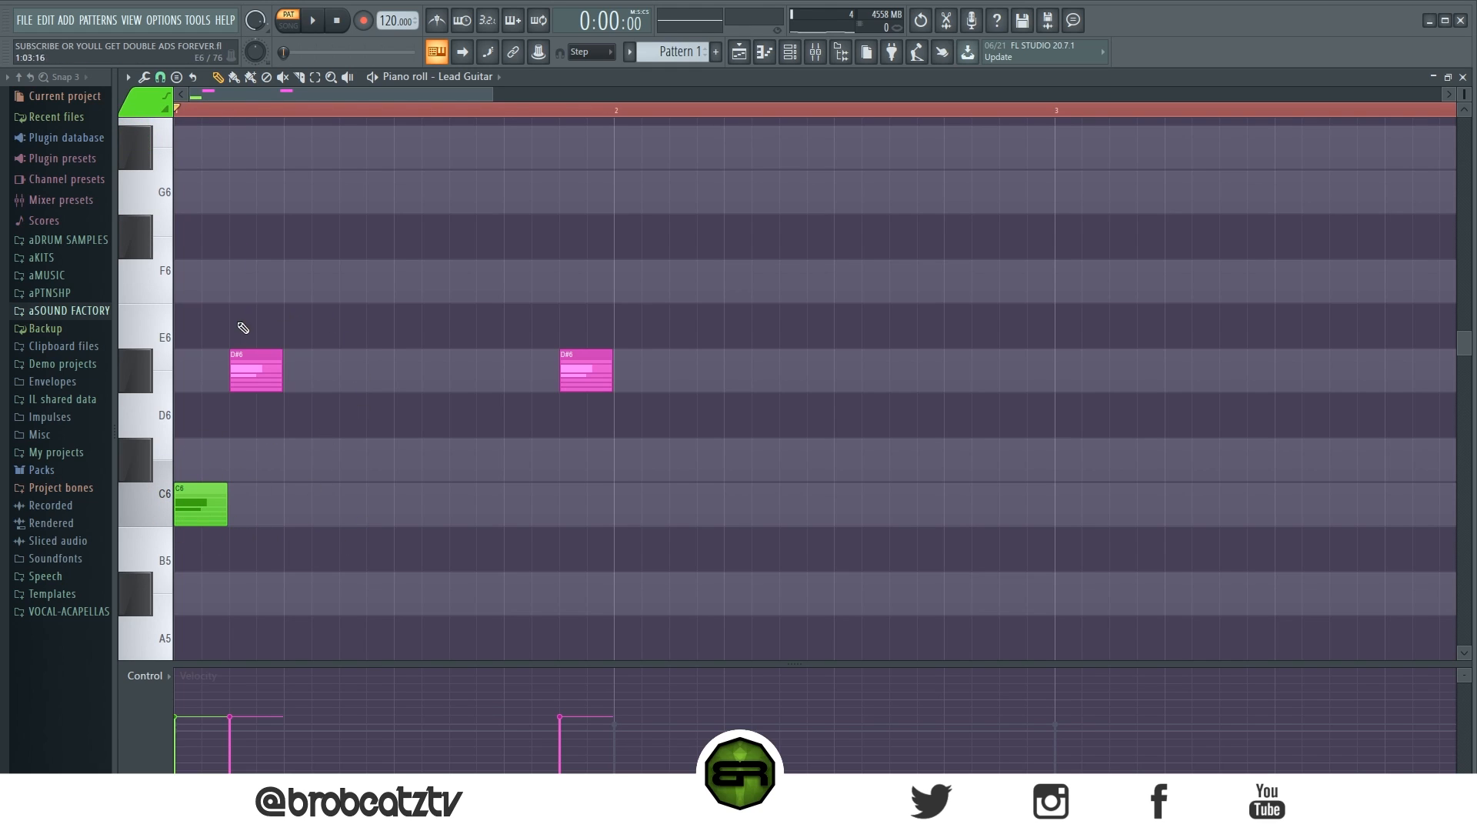
click(188, 371)
click(204, 193)
drag(194, 192, 209, 505)
ctrl+click(254, 449)
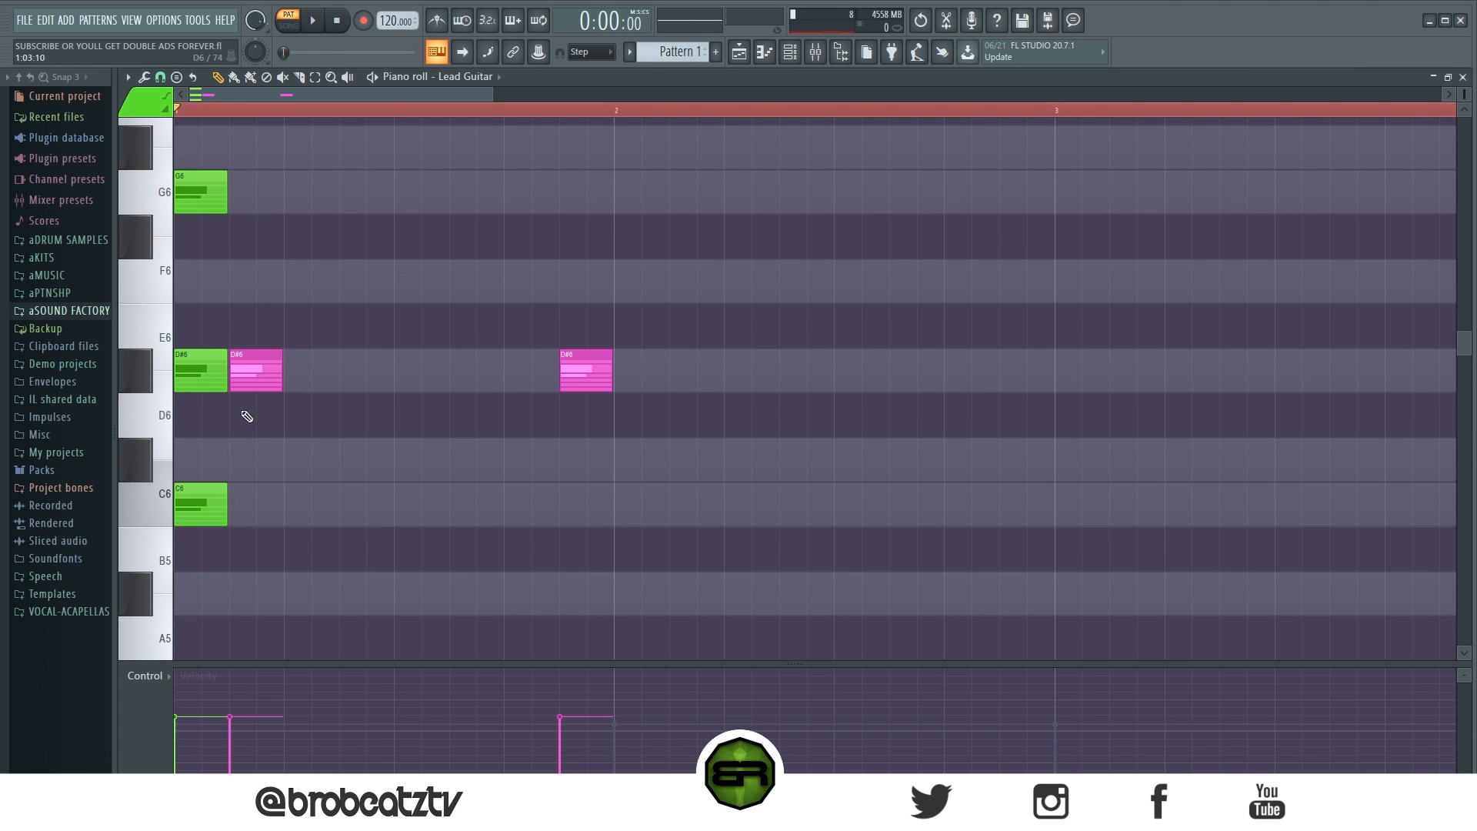
right_click(204, 192)
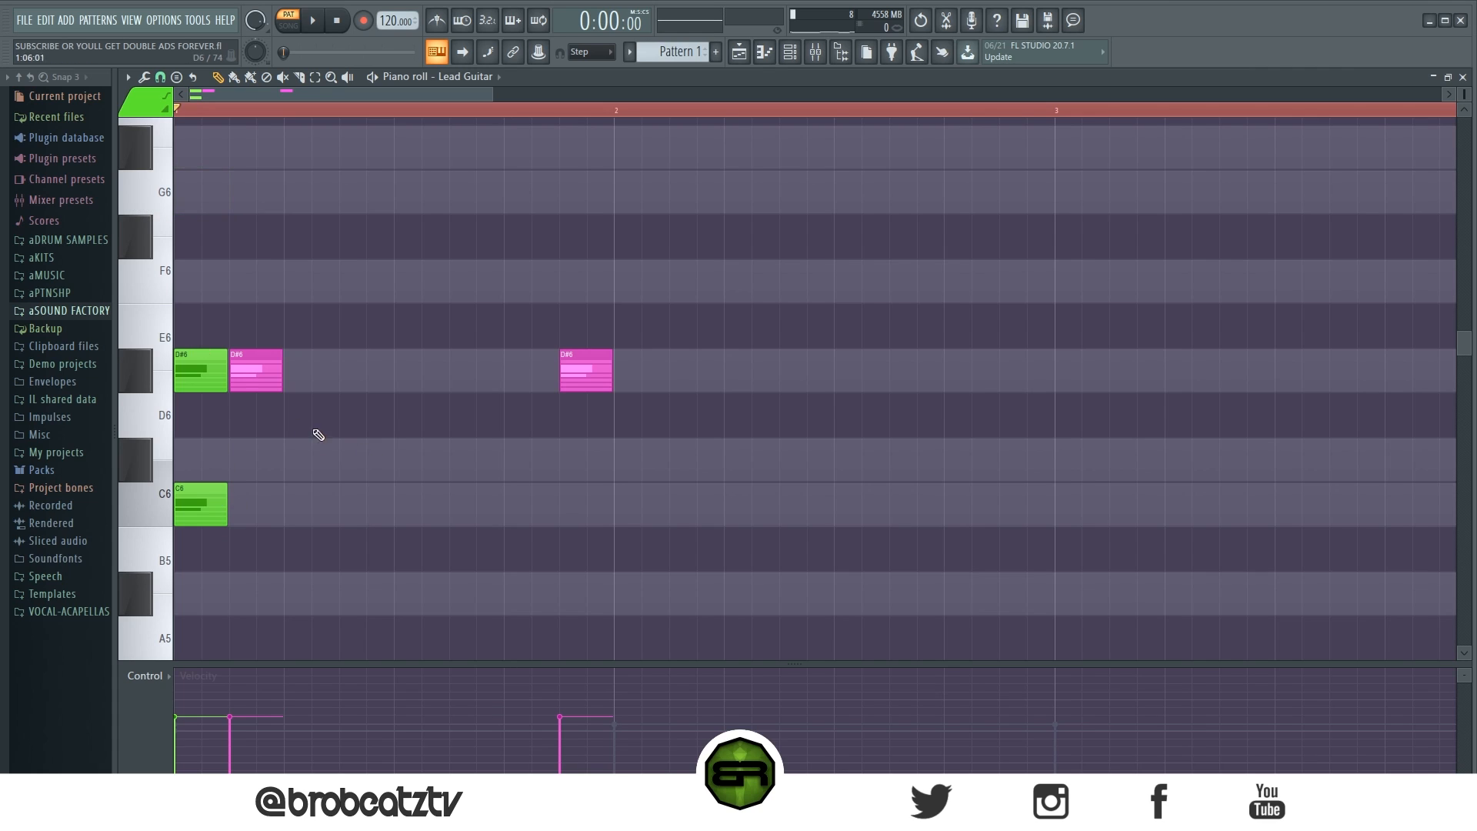
right_click(204, 370)
Add consecutive yellow (color 2) G6, G#6 and G6 notes in bar 1, one note slot after the first D#6
scroll(605, 446, up, 3)
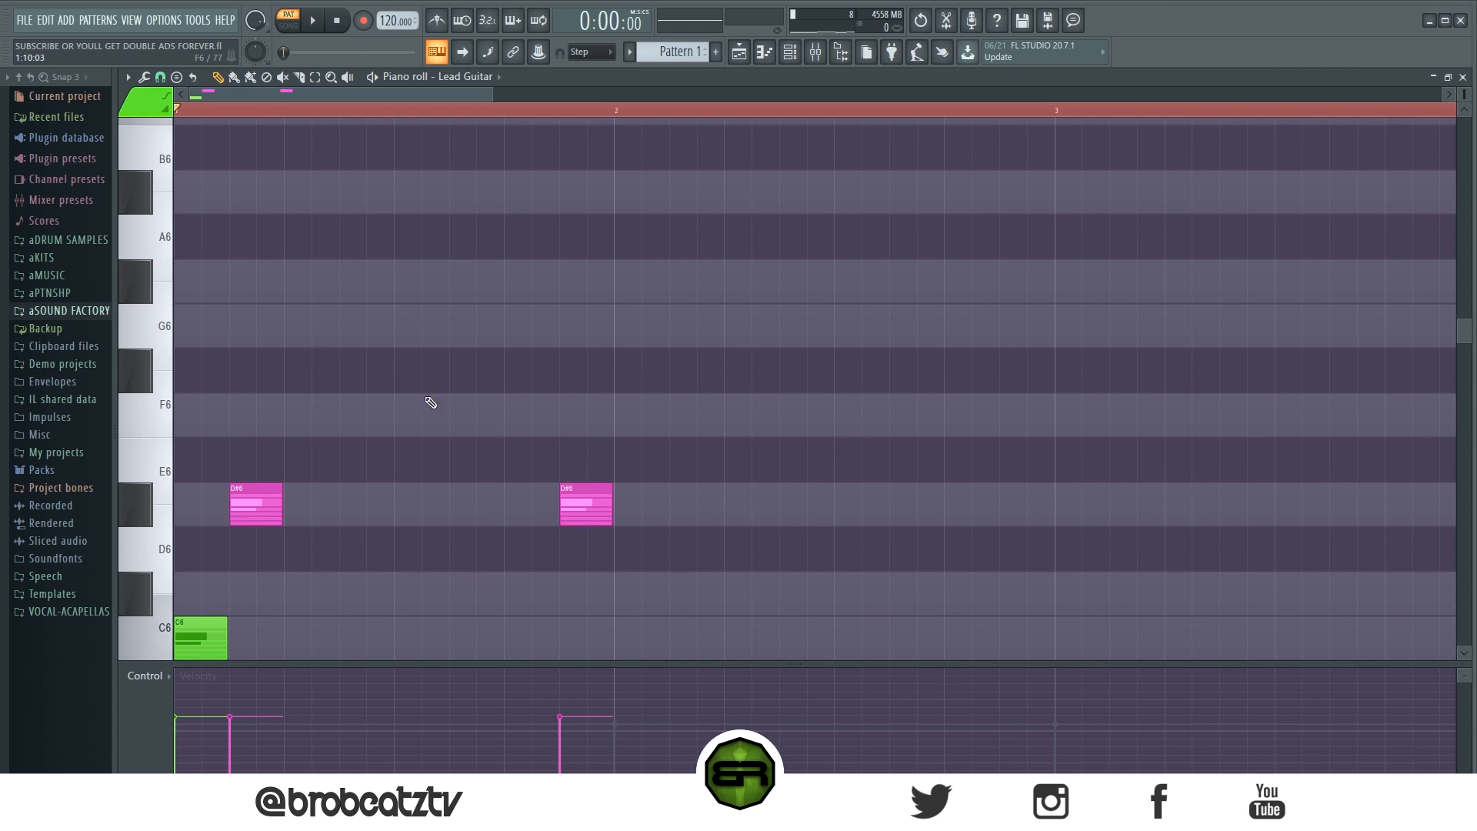
click(139, 107)
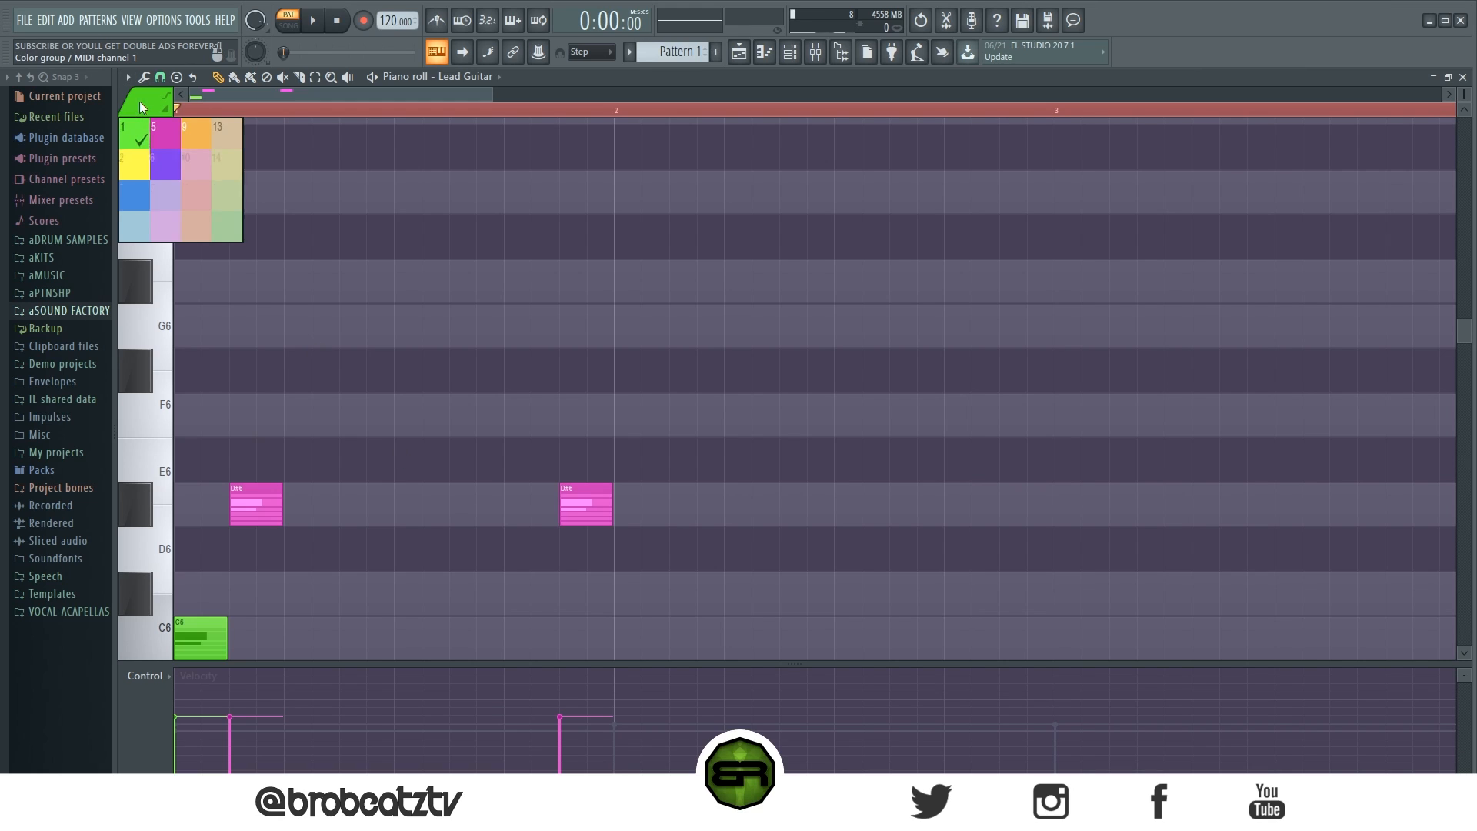
click(135, 169)
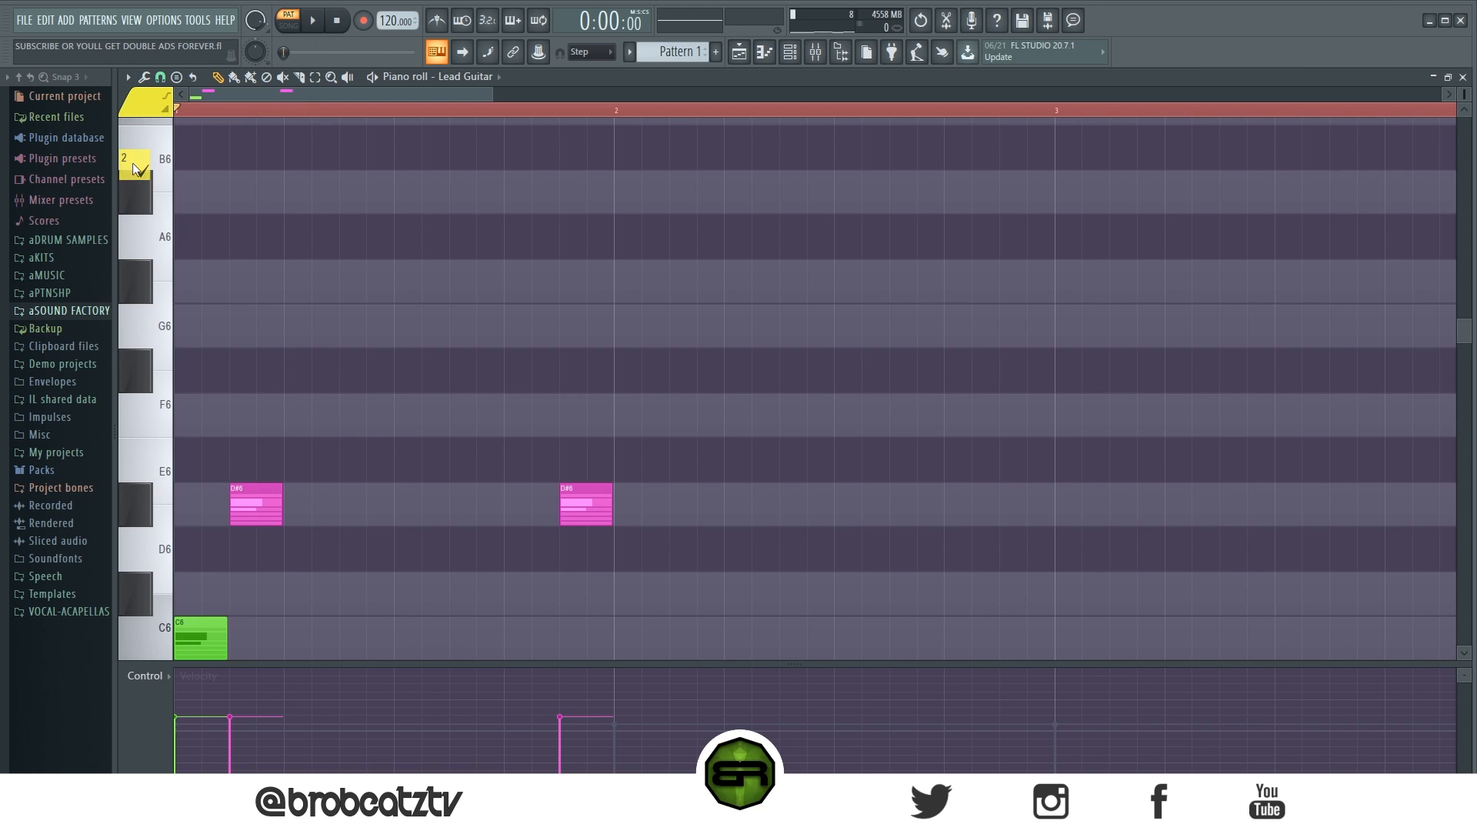
click(335, 322)
click(396, 281)
click(452, 323)
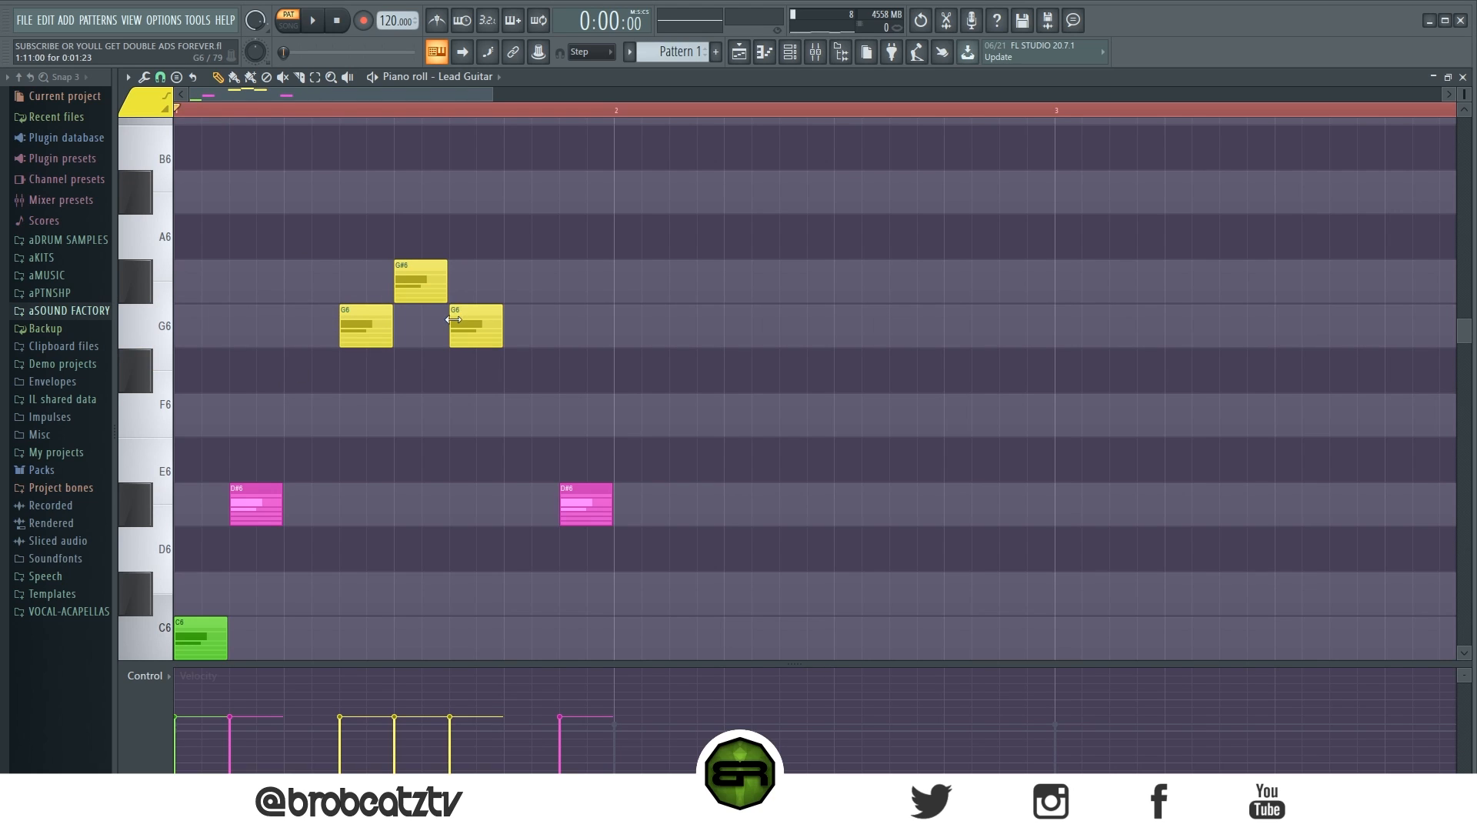
drag(320, 283, 530, 320)
ctrl+click(609, 361)
drag(314, 277, 550, 362)
ctrl+click(579, 378)
drag(303, 278, 549, 386)
ctrl+click(716, 386)
Try repeating the yellow G6, G#6, G6 figure in bar 2, and delete the three notes
click(729, 323)
click(784, 282)
click(838, 325)
drag(711, 219, 900, 400)
ctrl+click(912, 421)
right_click(861, 326)
right_click(806, 283)
right_click(751, 326)
drag(290, 261, 613, 389)
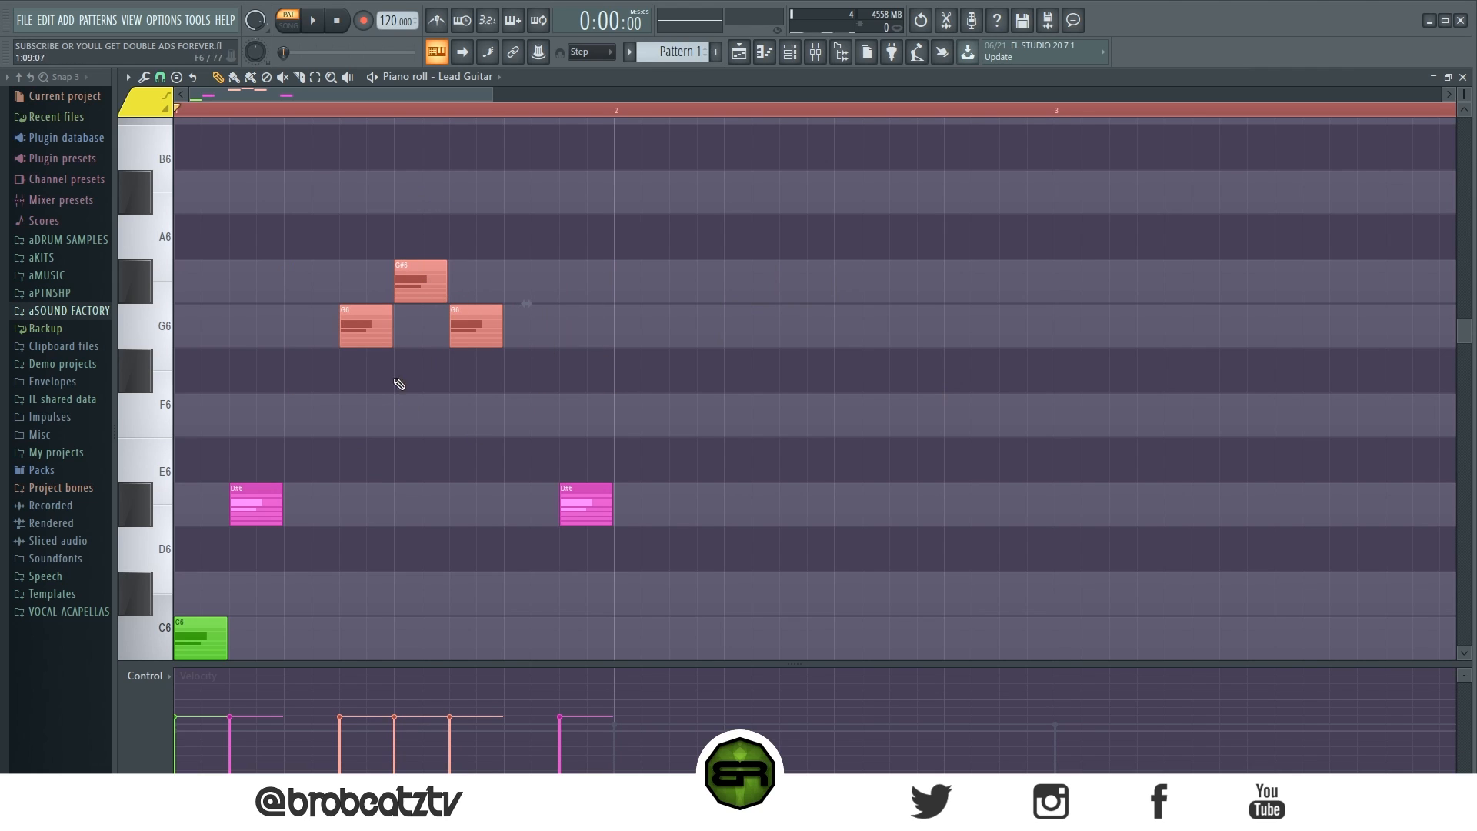
drag(418, 260, 416, 293)
click(436, 435)
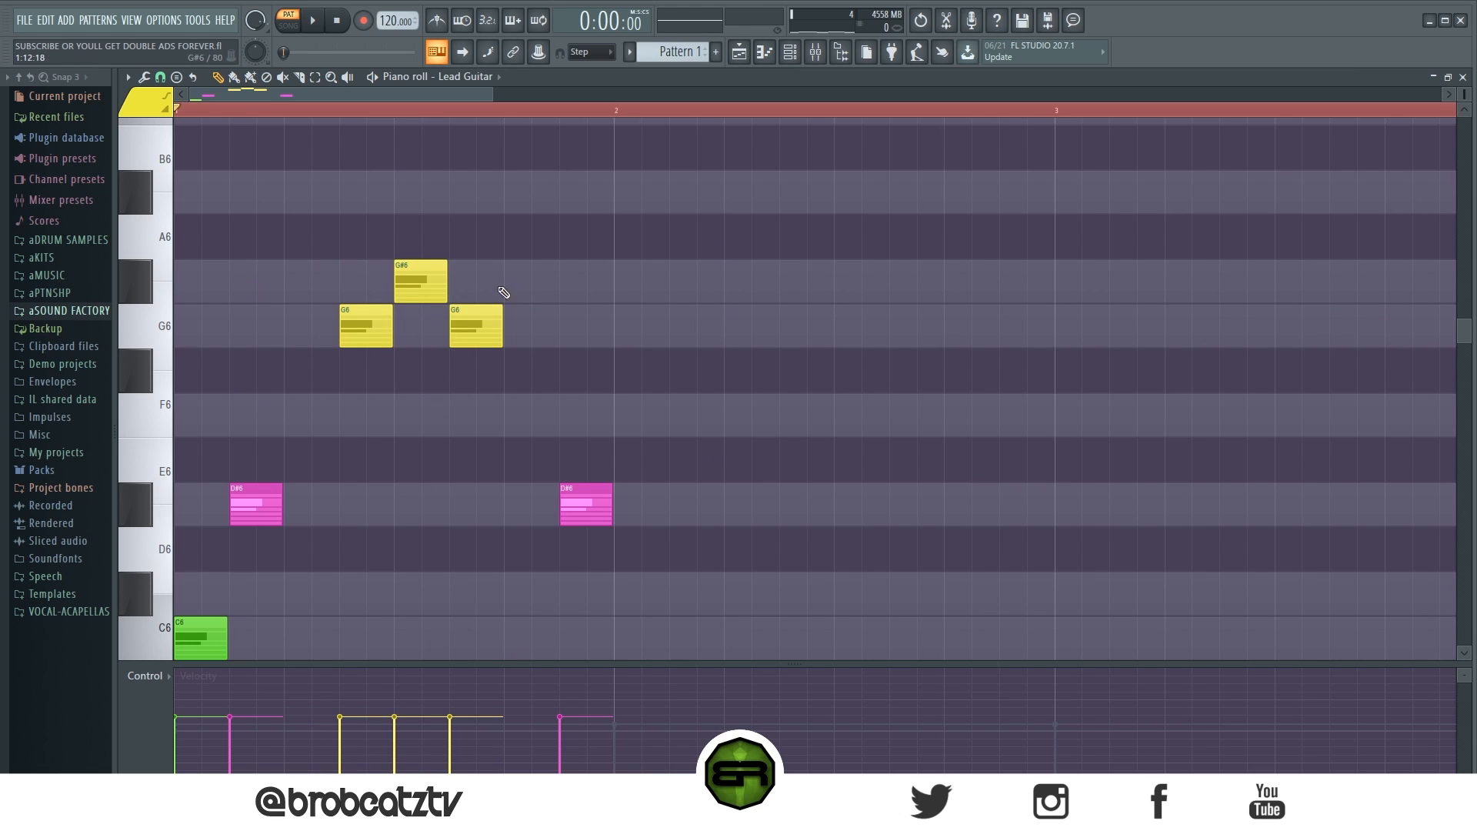
Add blue (color 3) F6 notes in the empty slots directly before and after the yellow G6, G#6, G6 figure
click(139, 99)
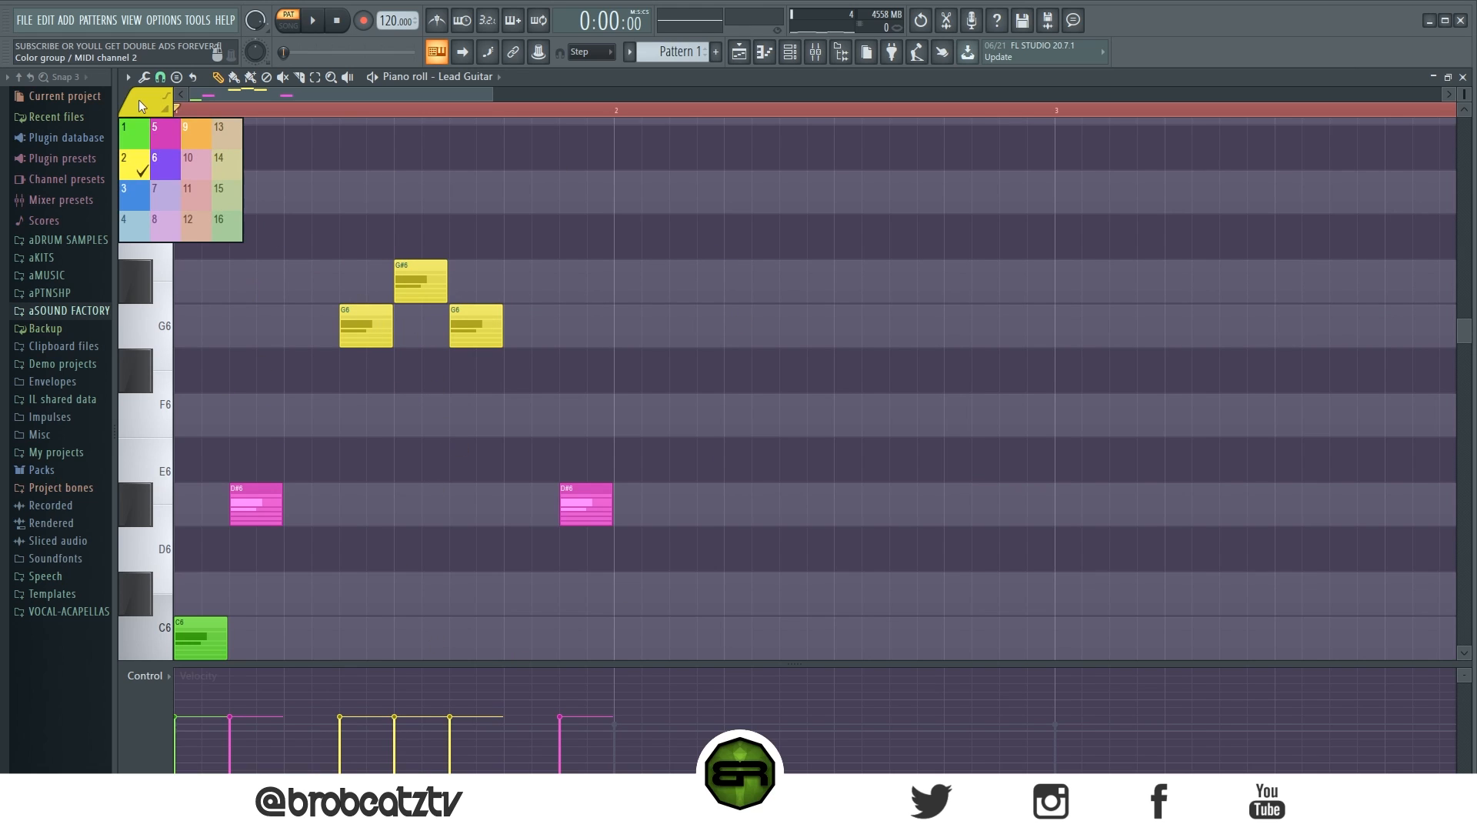
click(137, 194)
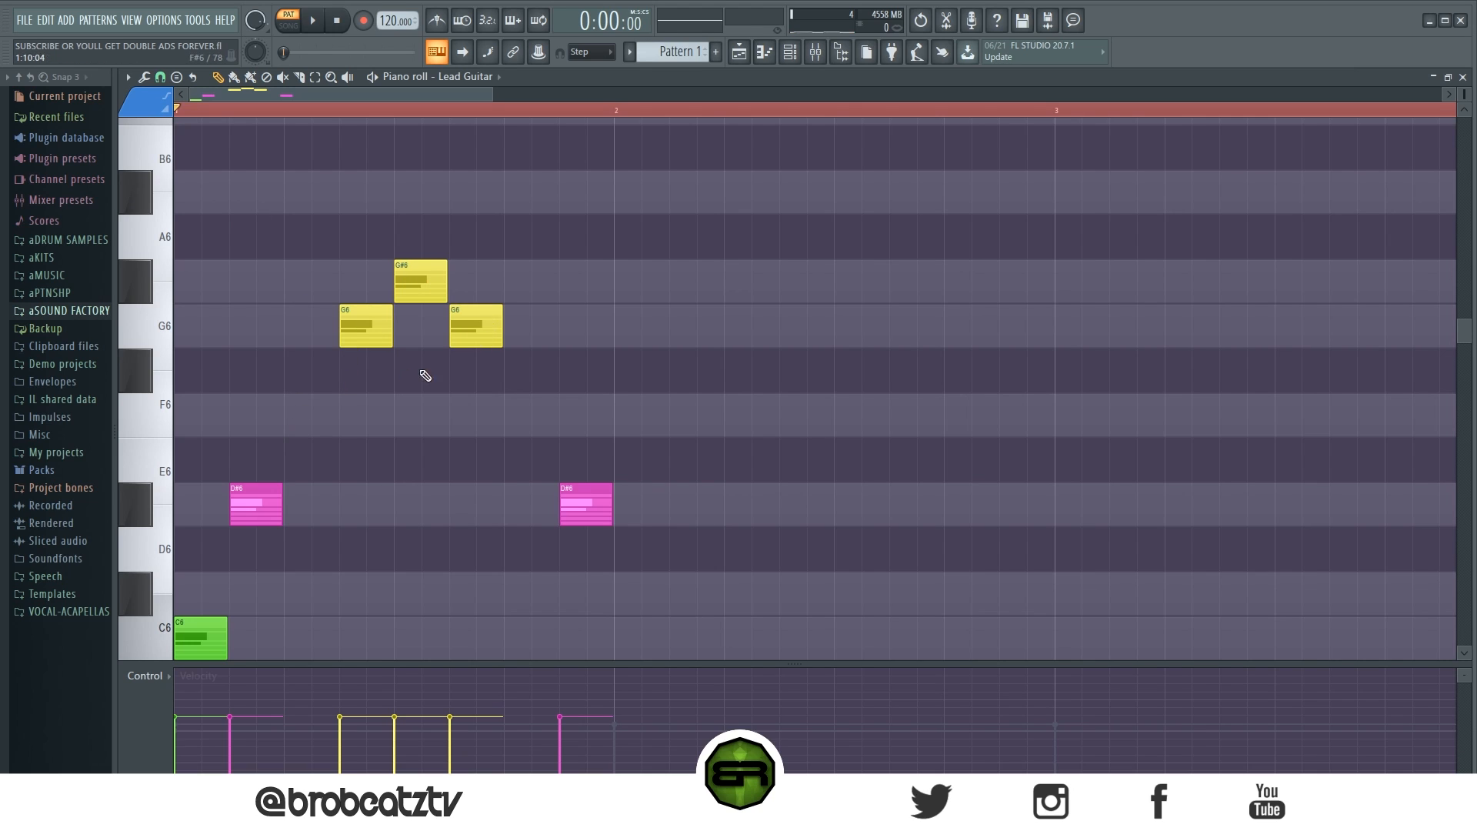
drag(315, 260, 551, 355)
drag(265, 349, 402, 483)
scroll(239, 545, down, 2)
scroll(234, 425, up, 4)
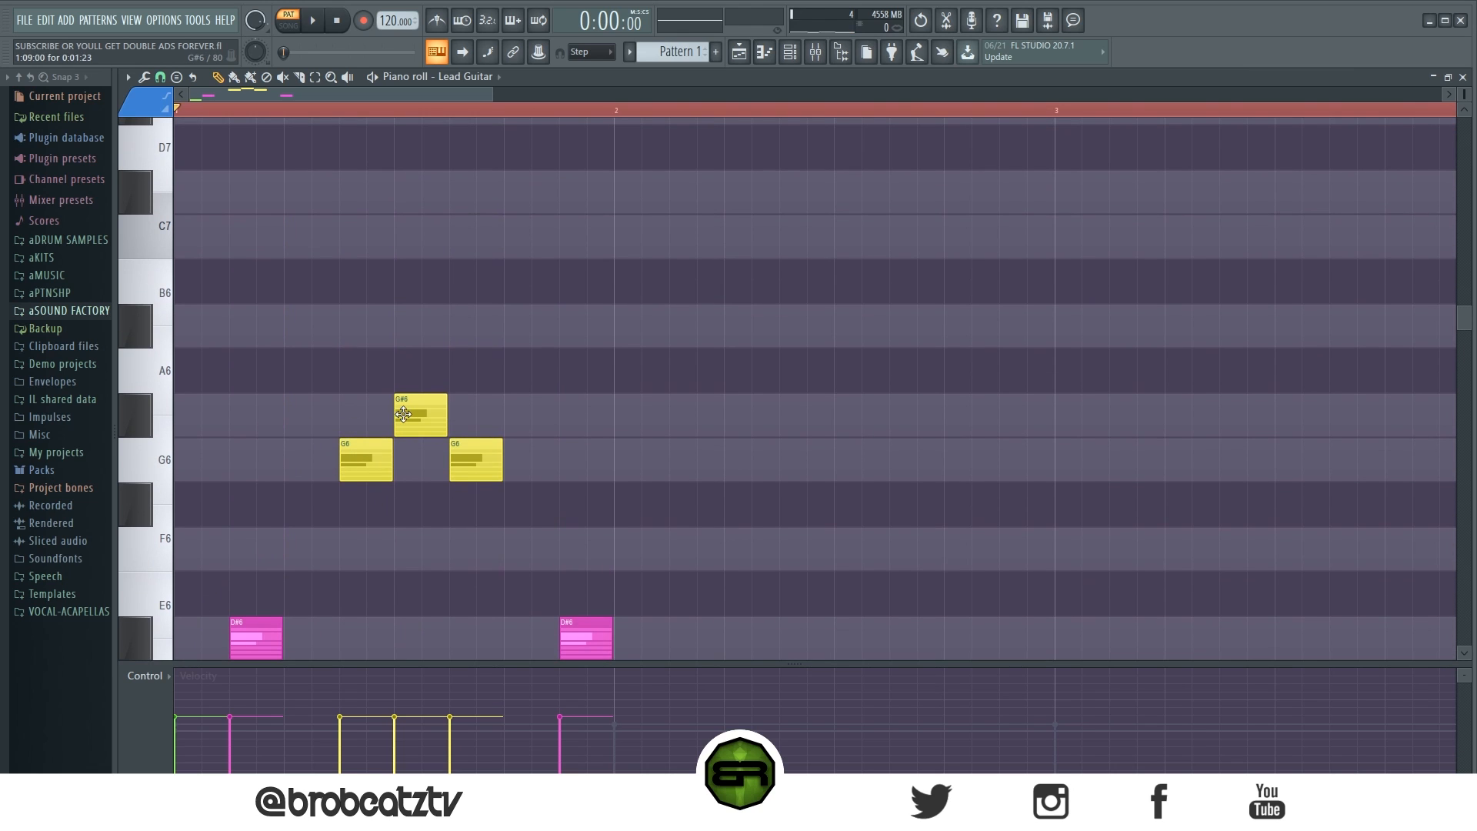
scroll(396, 404, down, 2)
click(304, 408)
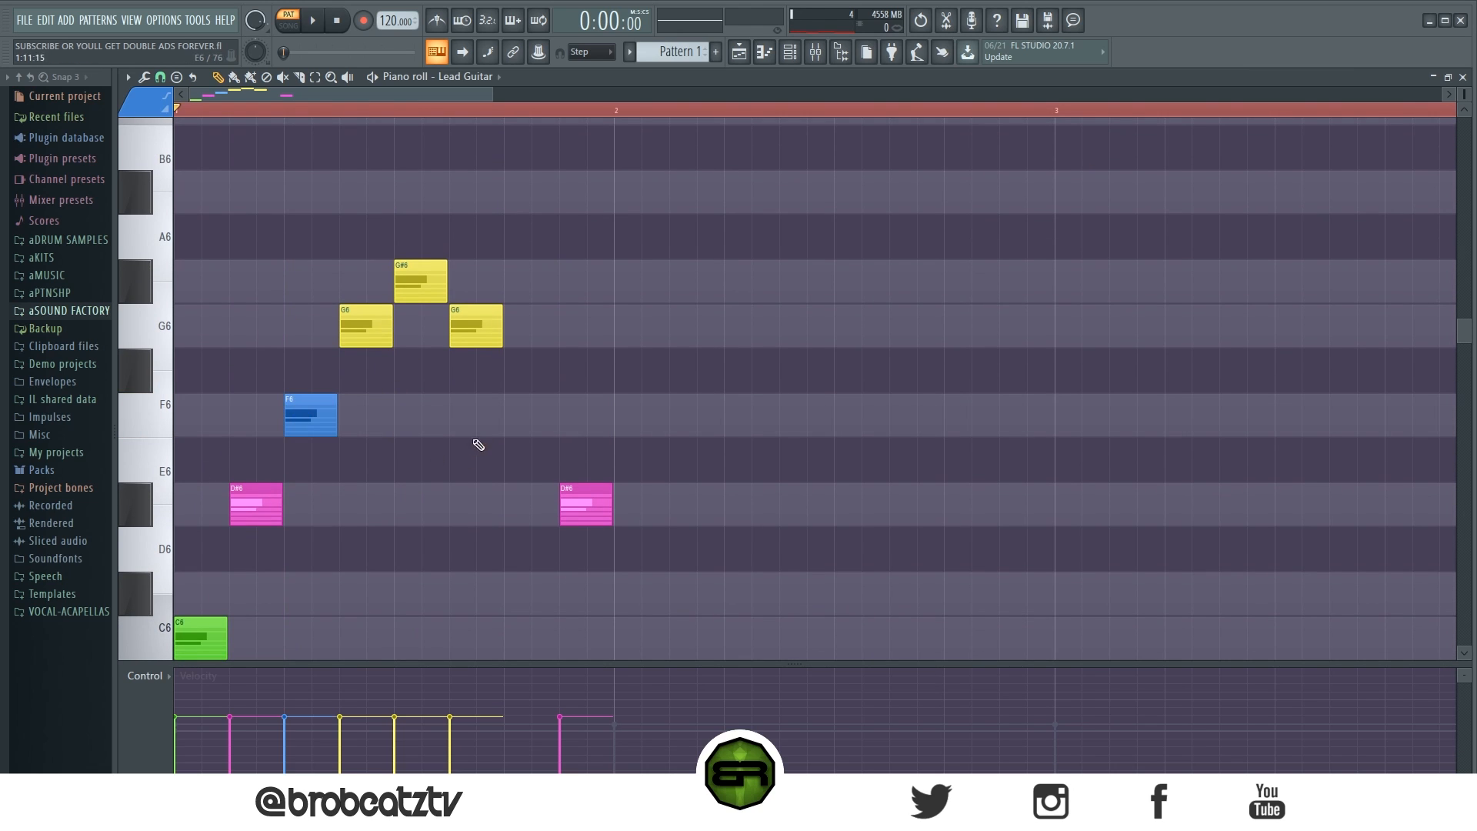
click(508, 426)
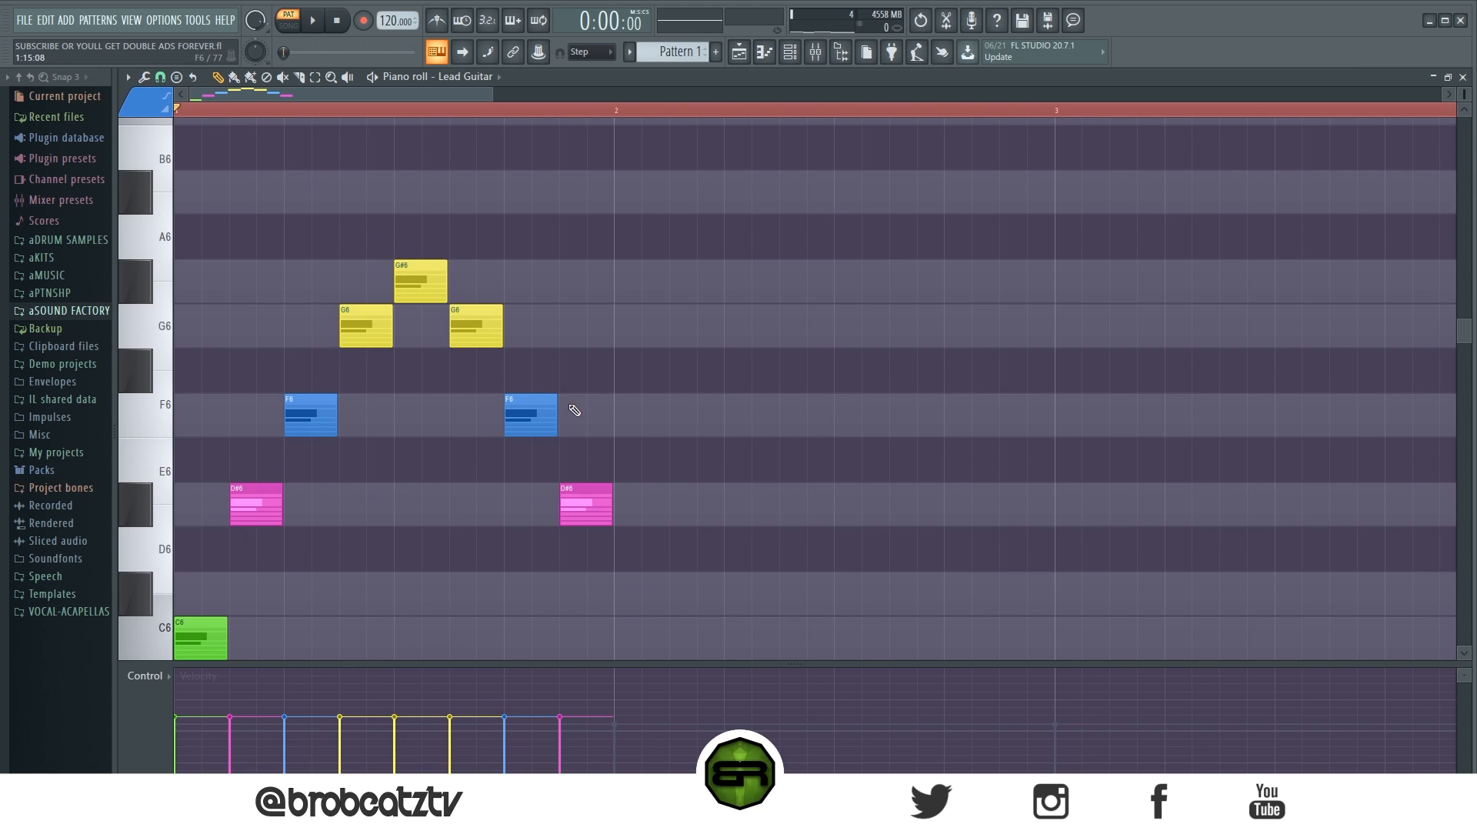
Delete the last F6 and D#6 of bar 1, and place them again in the same slots with their original colors
click(152, 101)
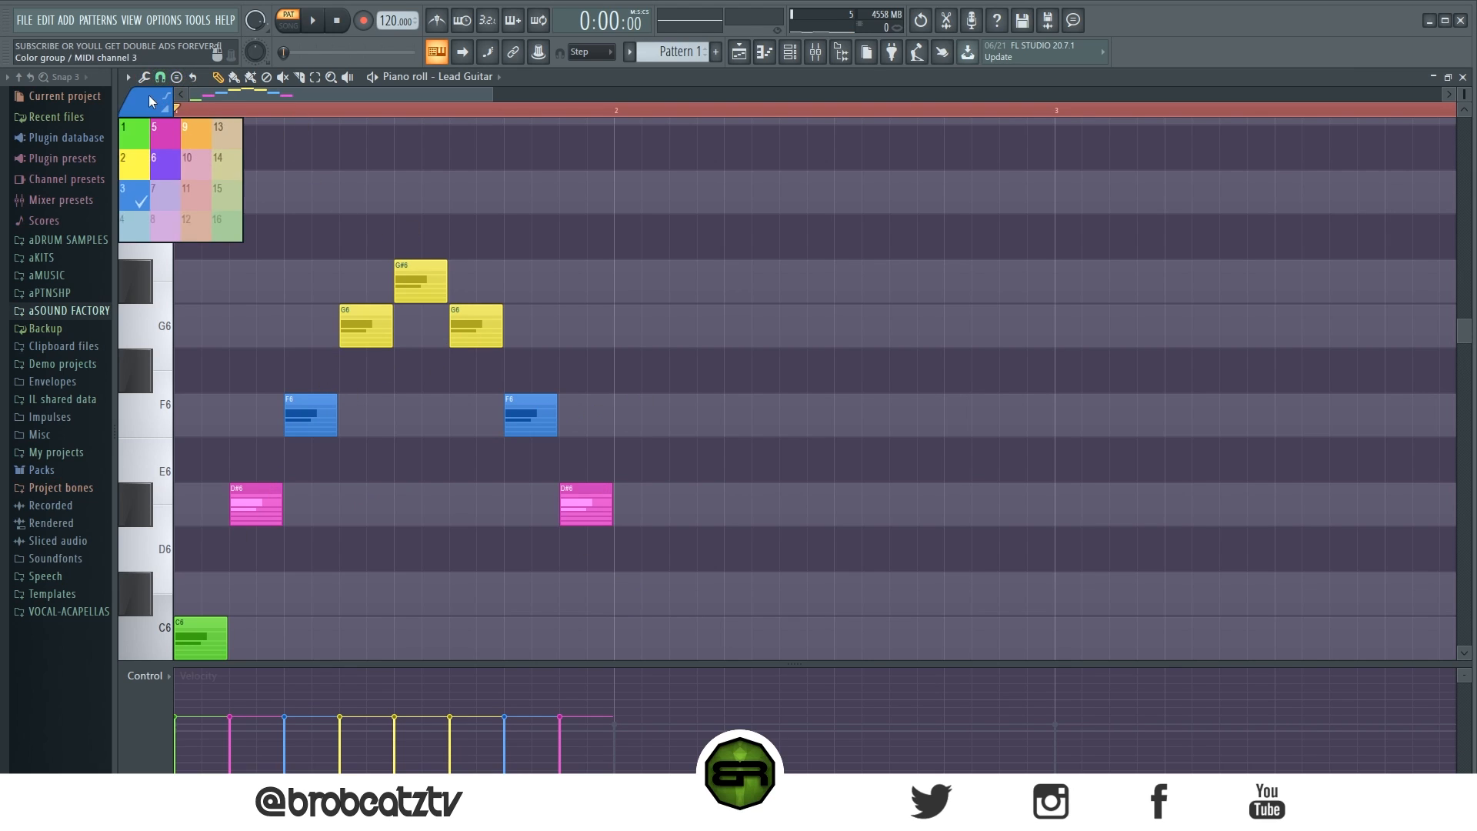
click(136, 133)
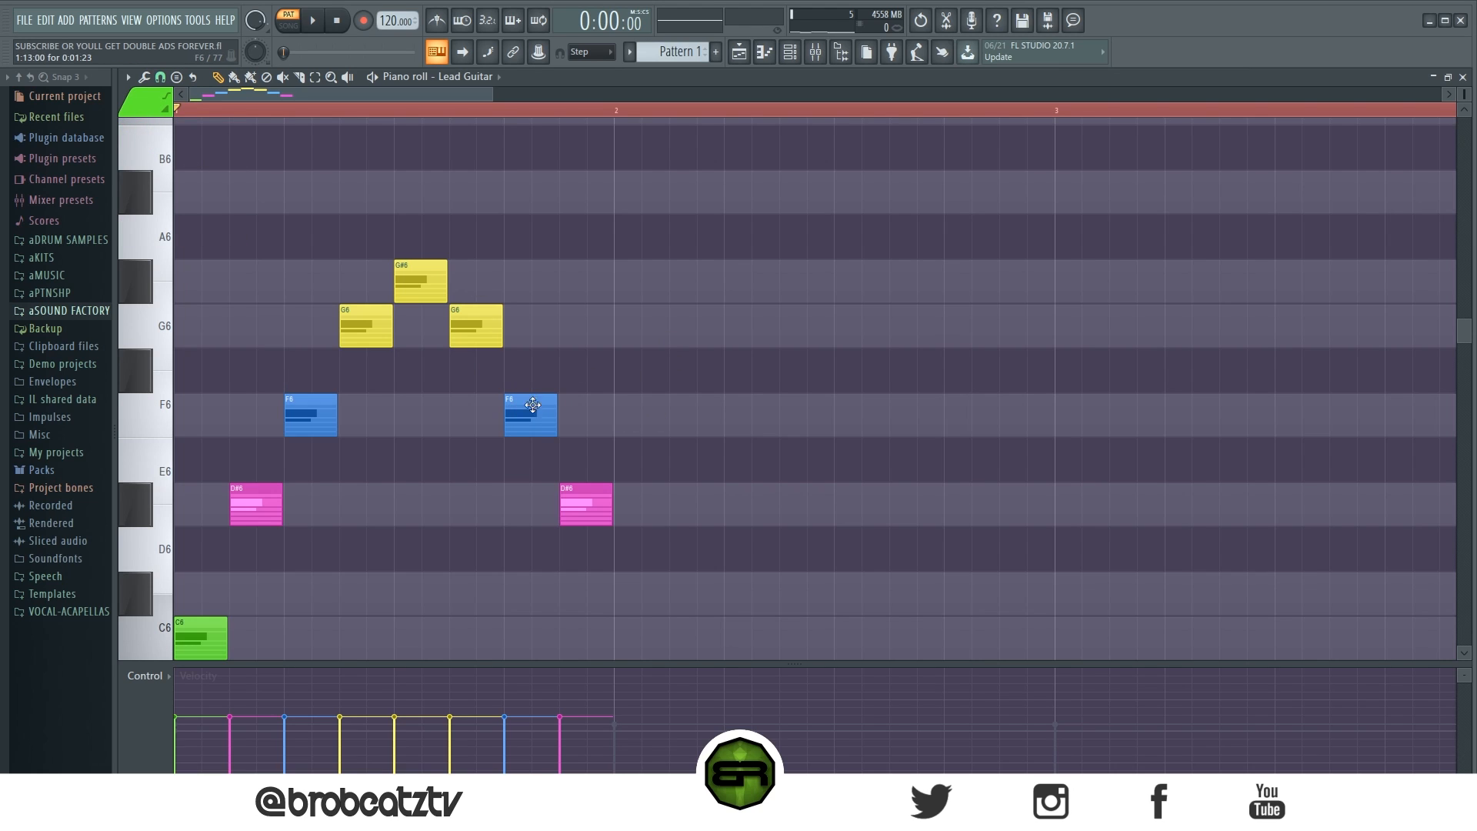
scroll(519, 397, down, 3)
right_click(536, 281)
right_click(565, 357)
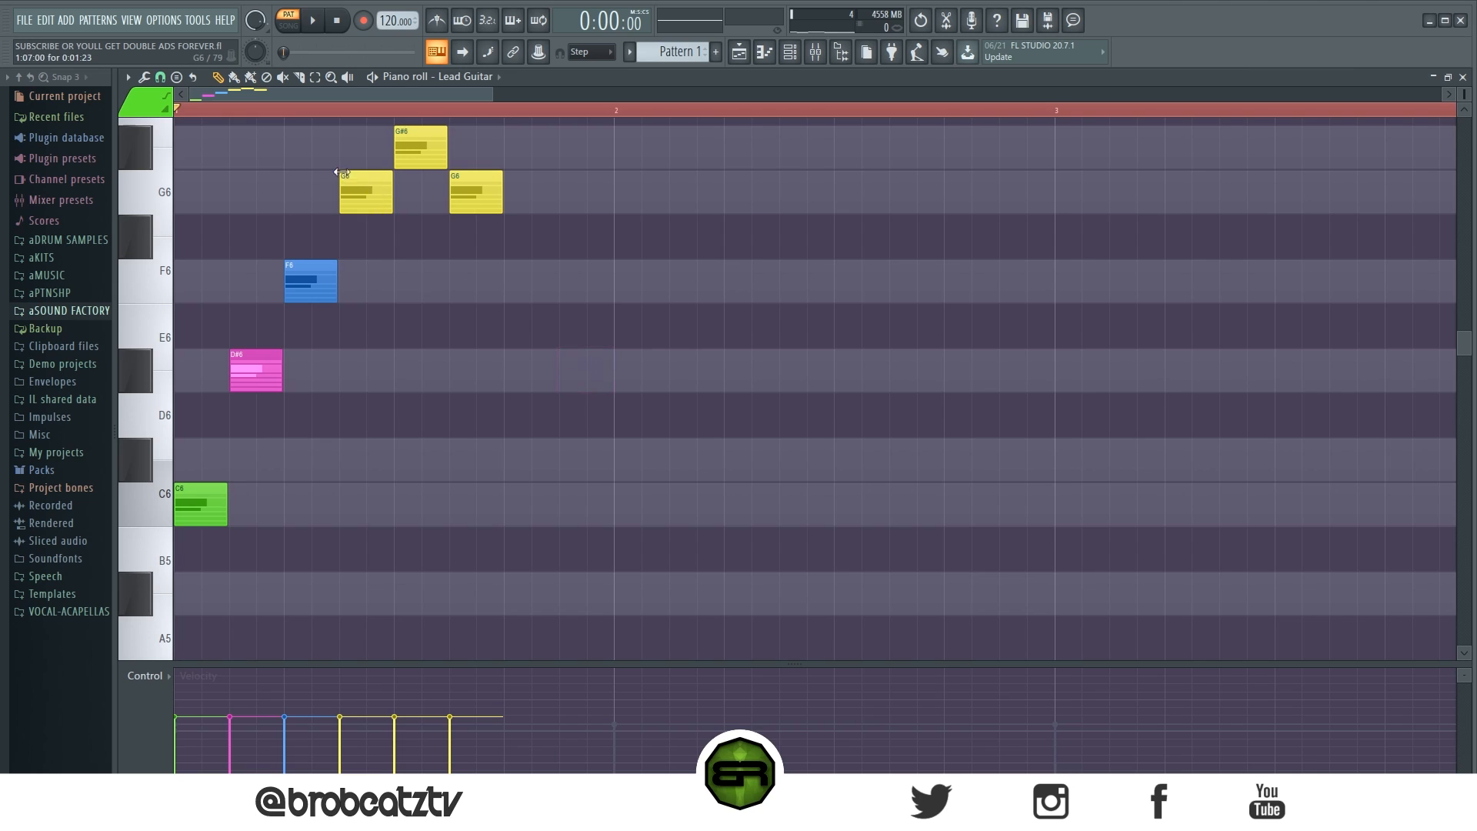
drag(351, 158, 492, 231)
drag(423, 160, 487, 192)
key(ctrl+z)
click(488, 277)
click(521, 290)
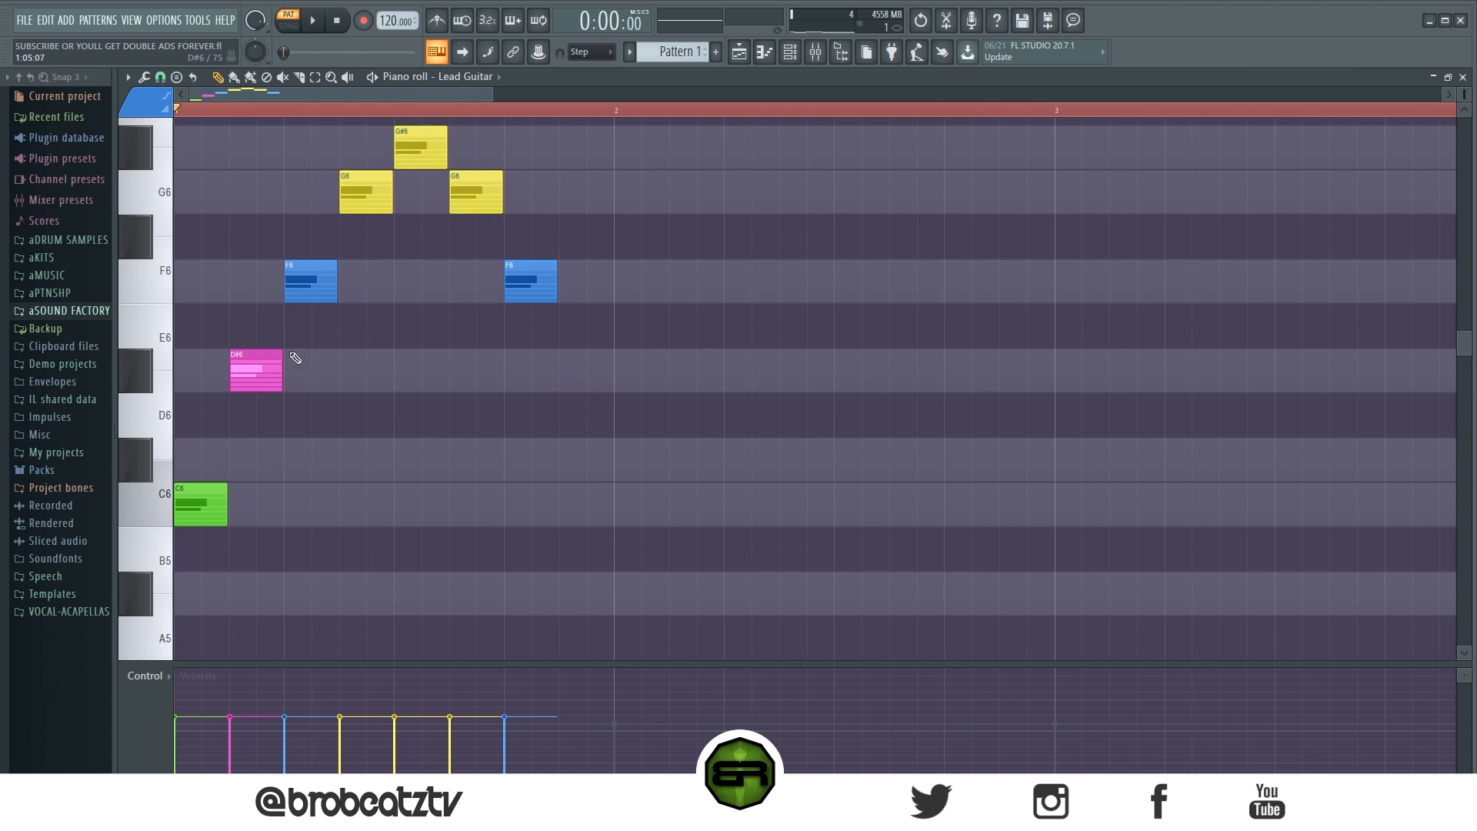
click(568, 384)
Place a green C6 note in the middle of bar 1, directly below the G#6
click(205, 510)
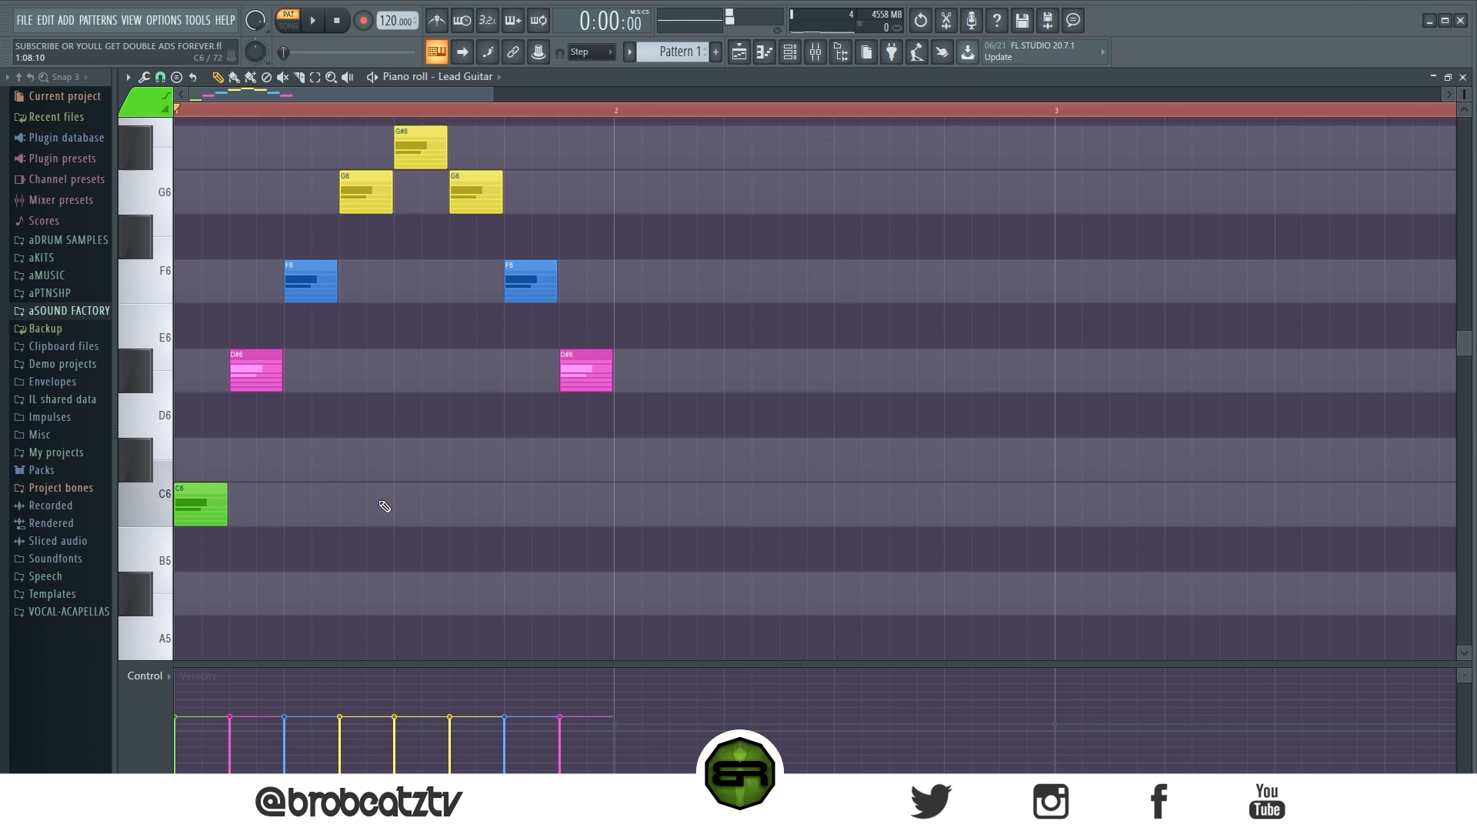
click(401, 505)
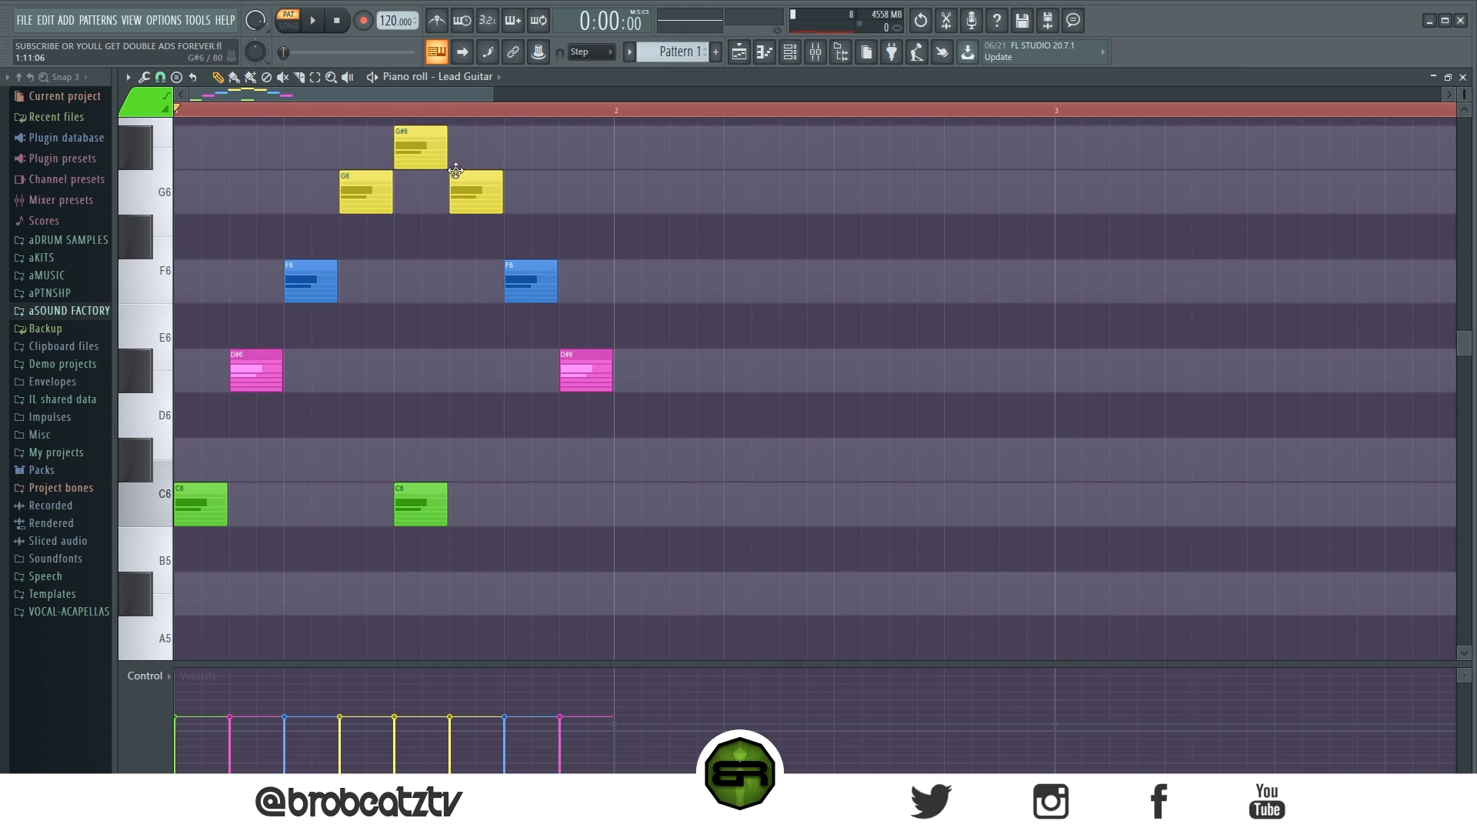
drag(309, 137, 614, 252)
ctrl+click(1052, 421)
Place two consecutive orange (color 9) C6 notes from the start of bar 2, and shorten the first one to half its length
click(147, 101)
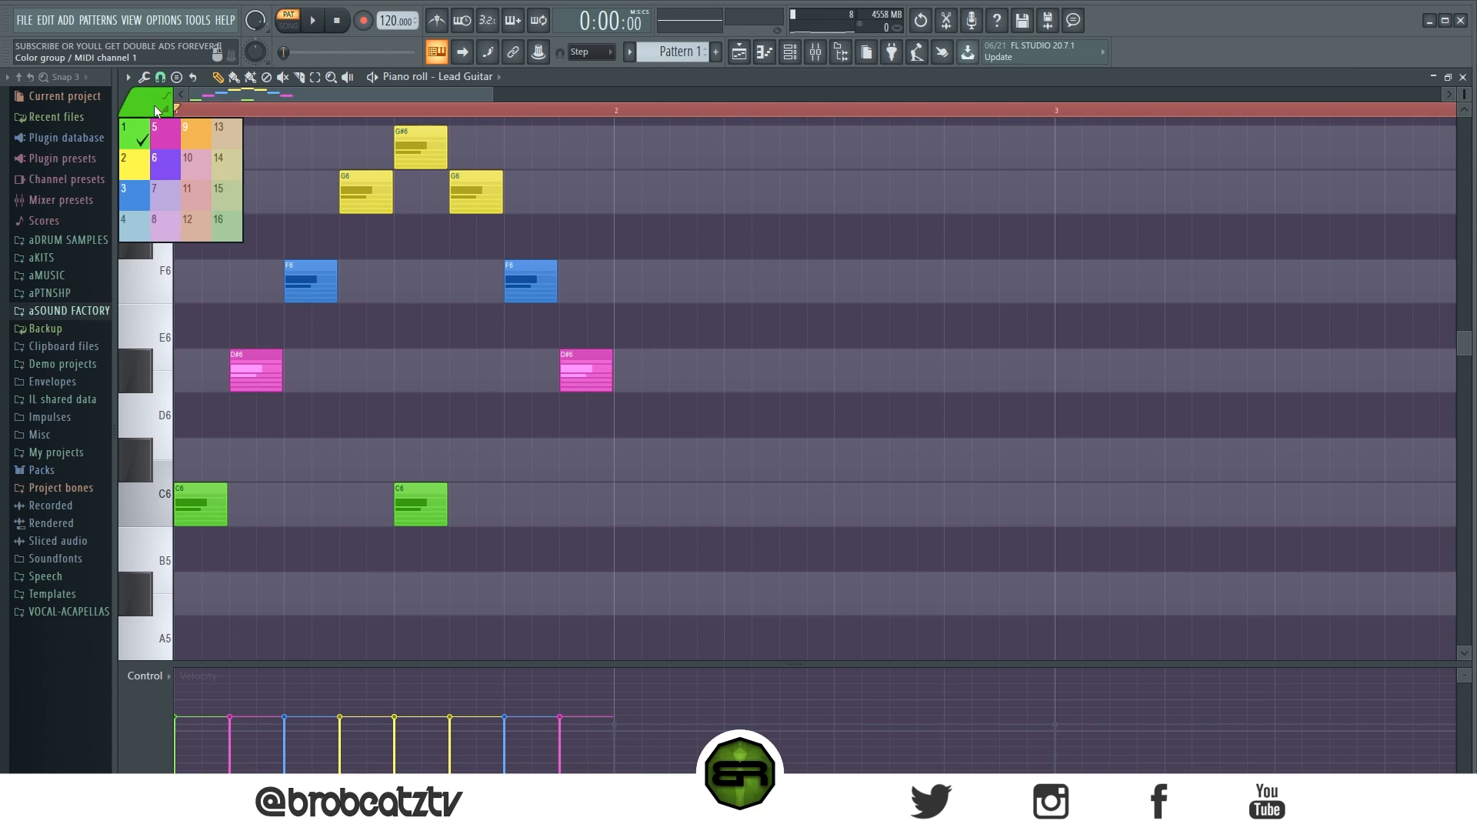
click(194, 145)
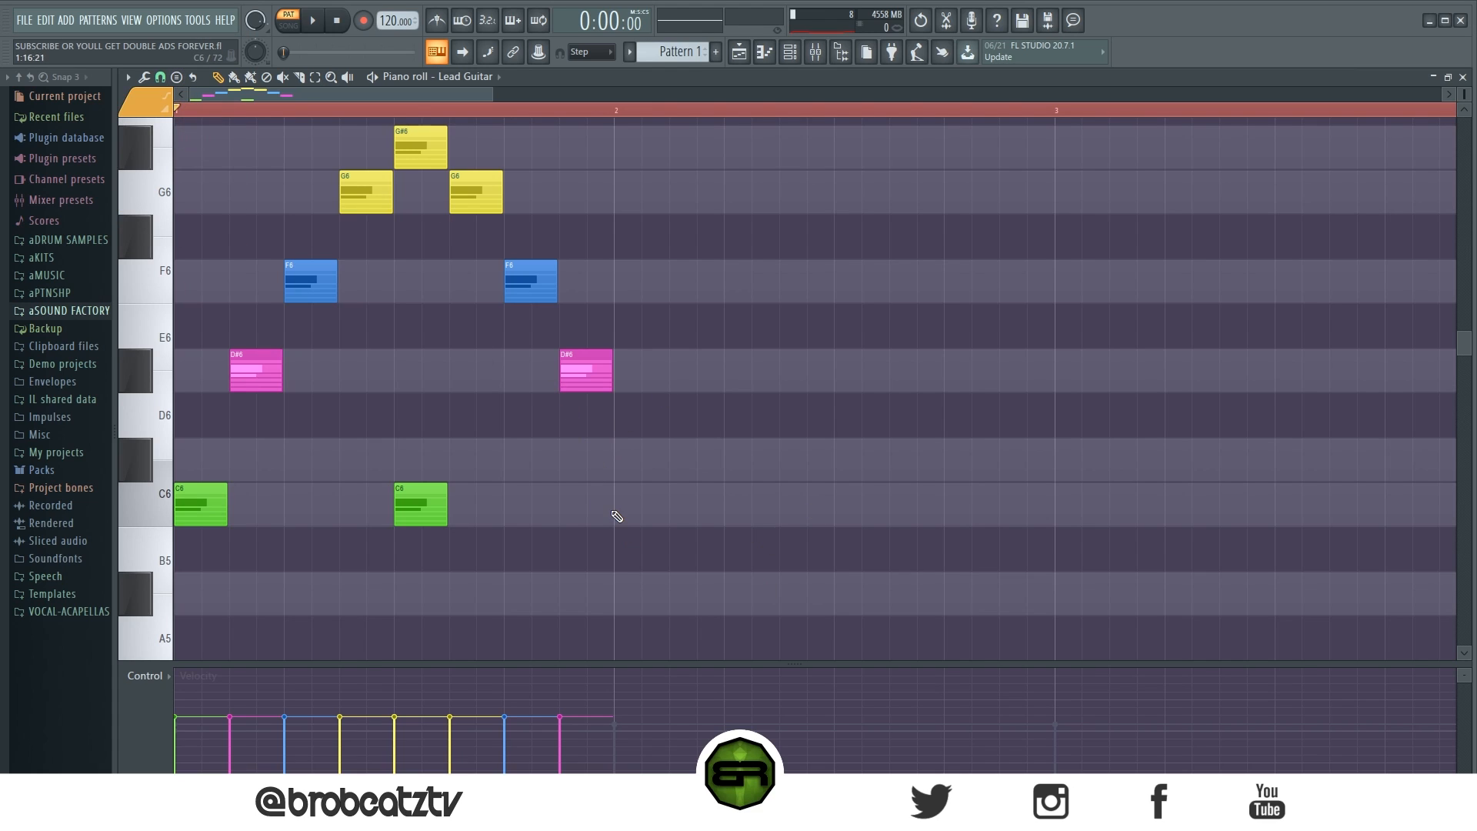
click(622, 516)
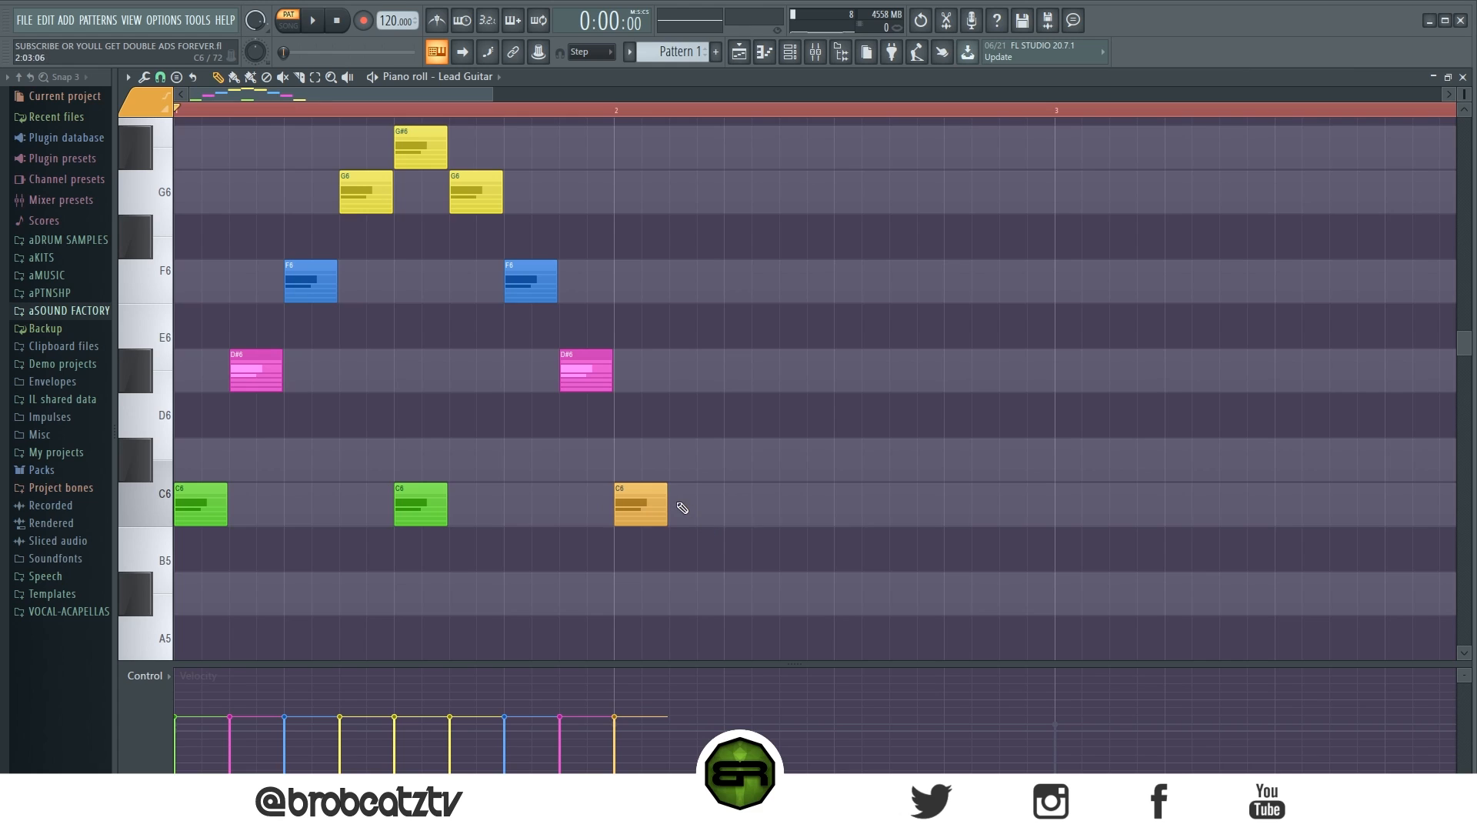
click(683, 507)
drag(665, 514, 639, 521)
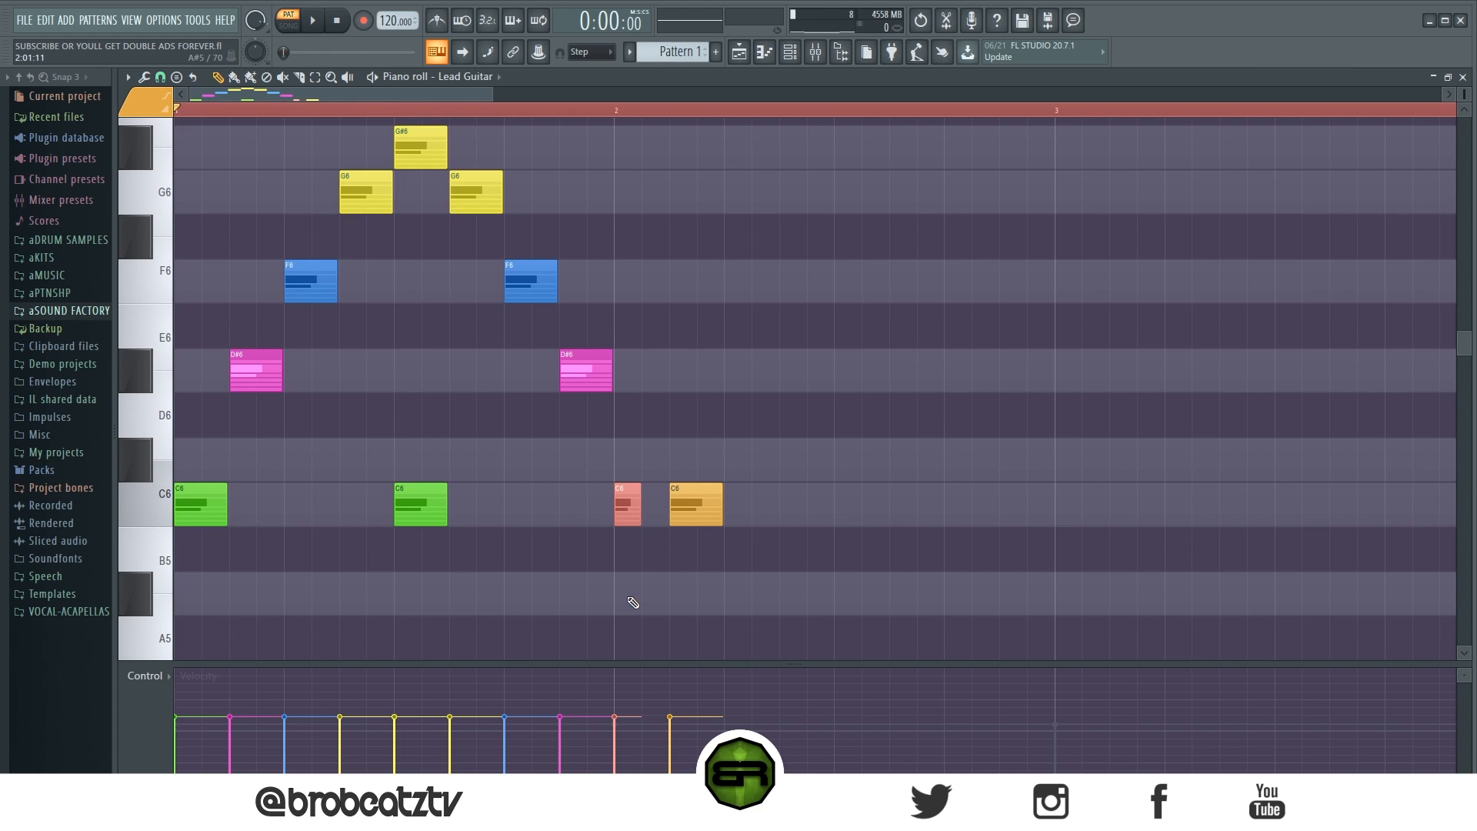
drag(612, 385, 613, 384)
scroll(495, 422, up, 3)
scroll(765, 564, down, 3)
Duplicate all notes of the two-bar phrase so that the copy starts at bar 3, and select the original phrase
drag(765, 564, 189, 176)
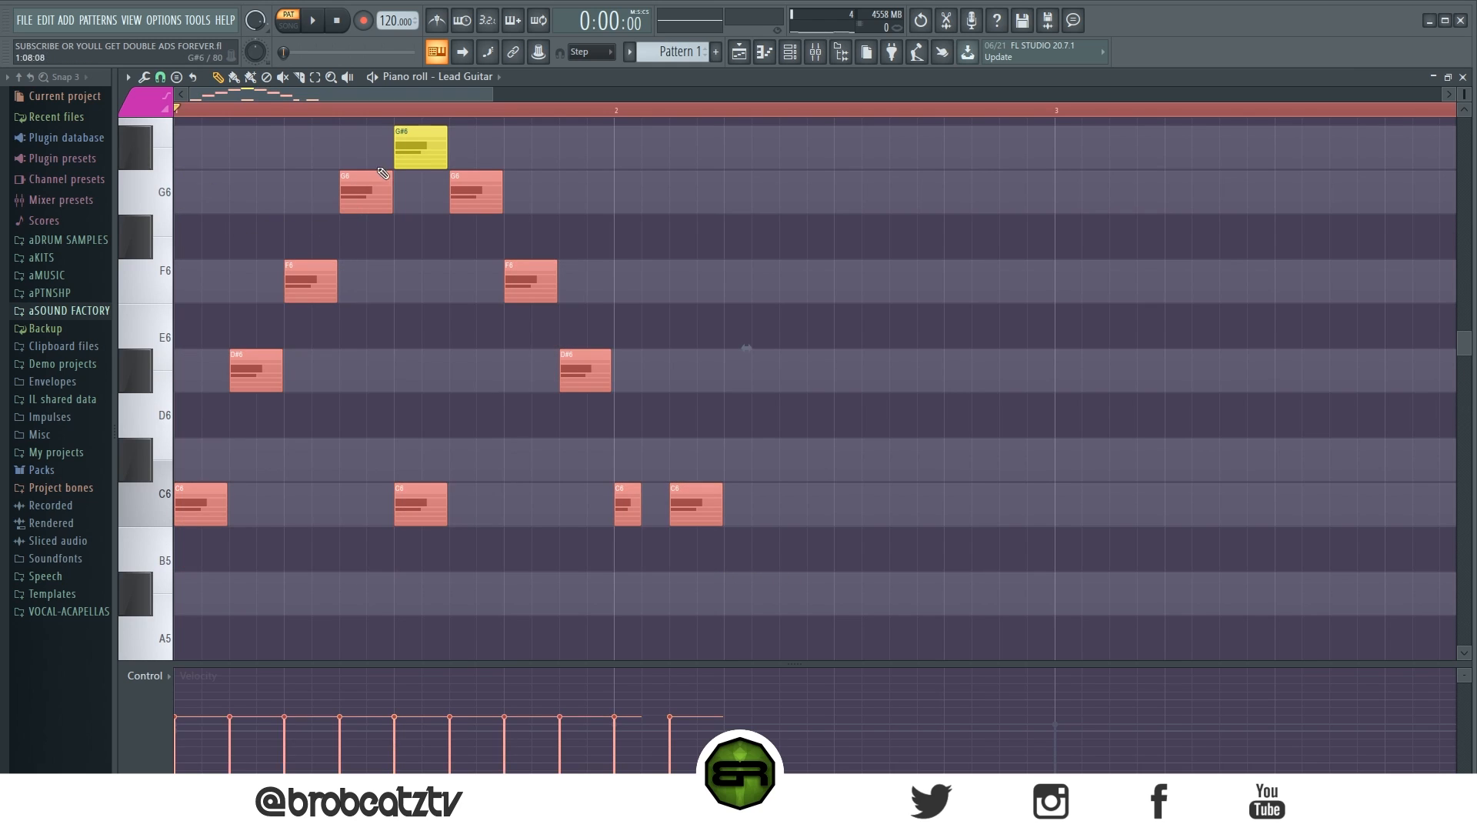
key(ctrl+a)
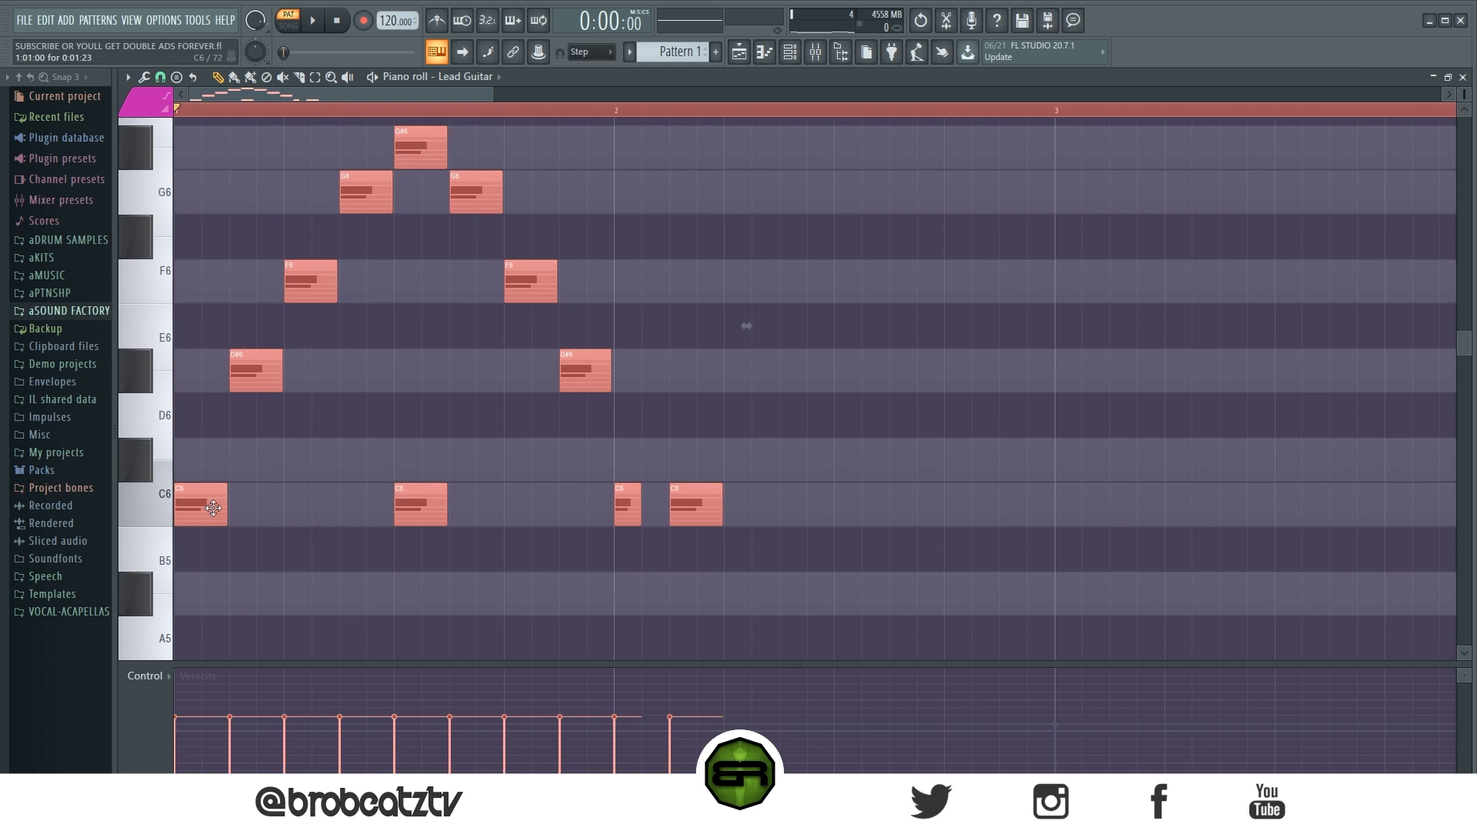
key(ctrl+b)
drag(821, 617, 173, 168)
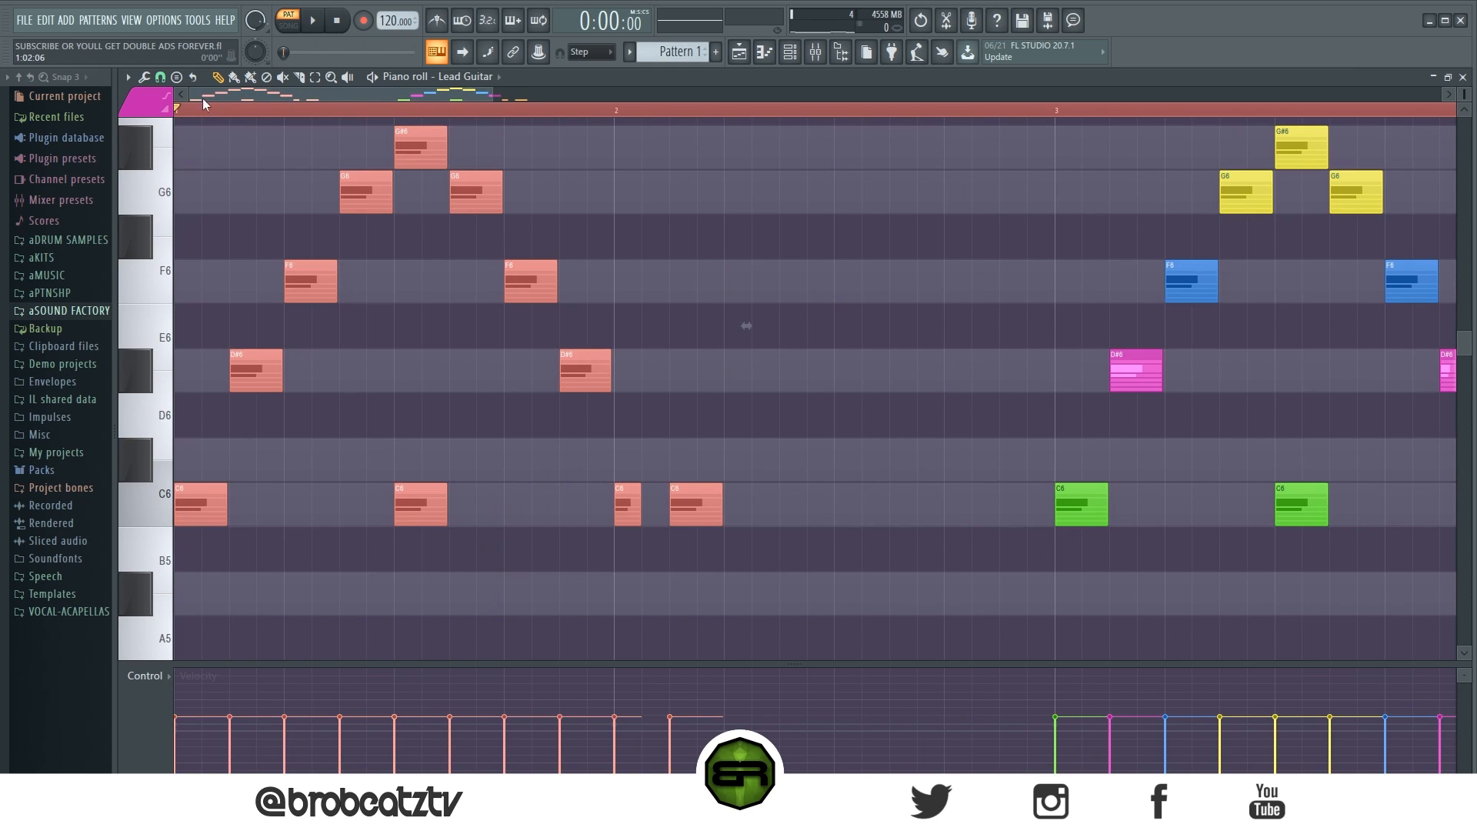
Recolor the selected original phrase with the default green and play it back
click(165, 100)
click(134, 137)
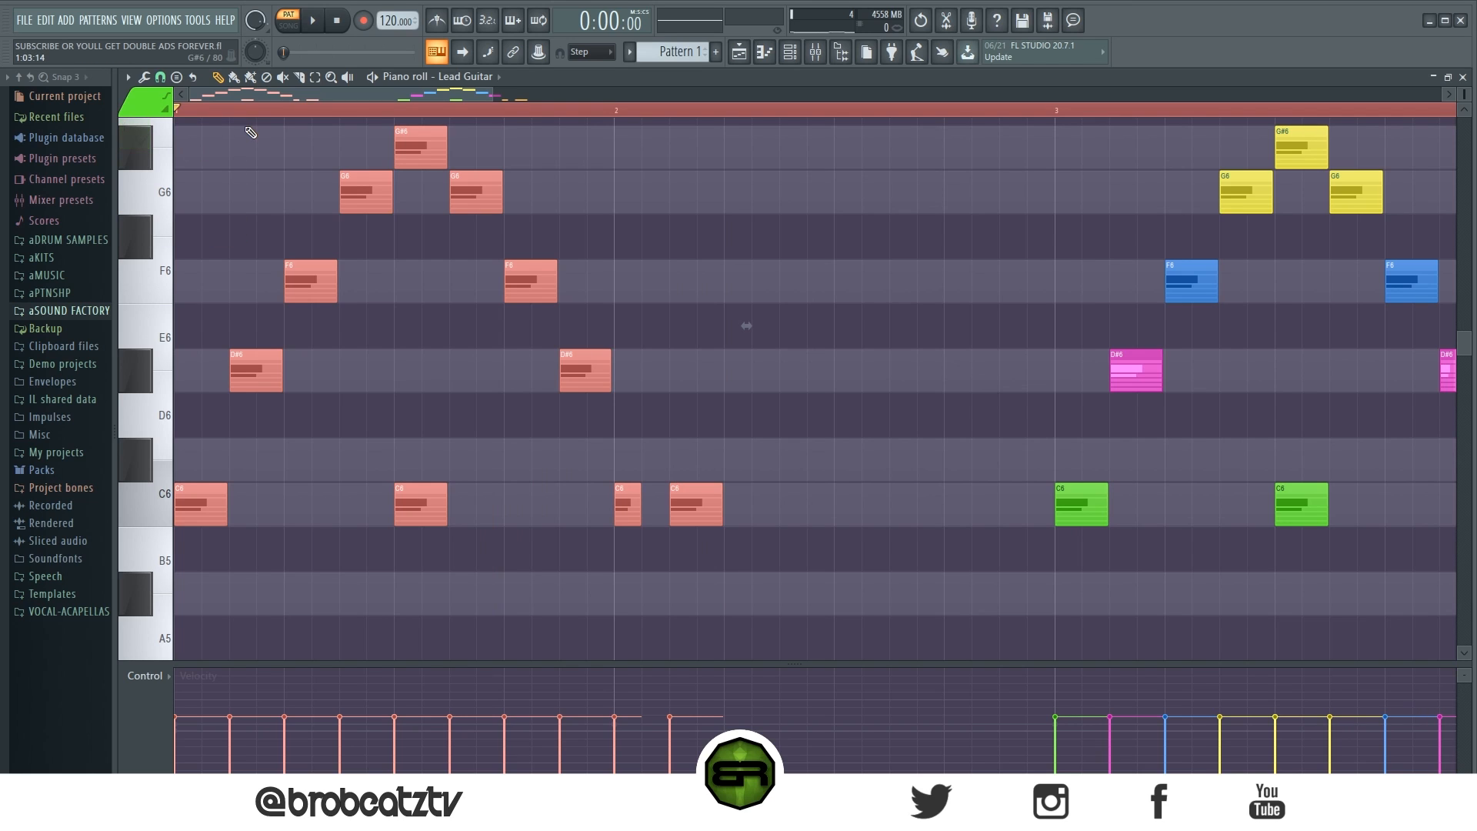
key(alt+c)
key(space)
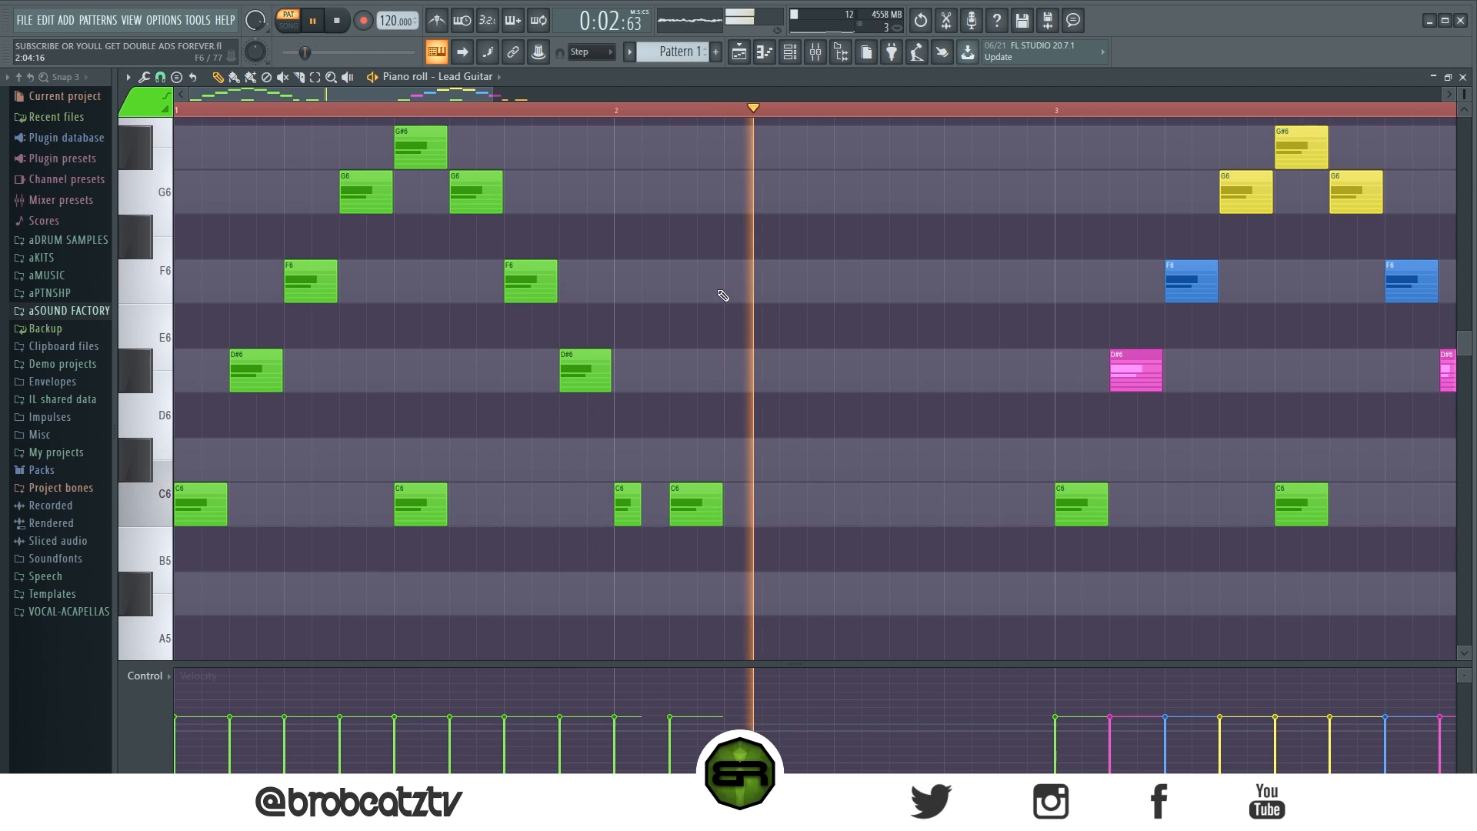
key(space)
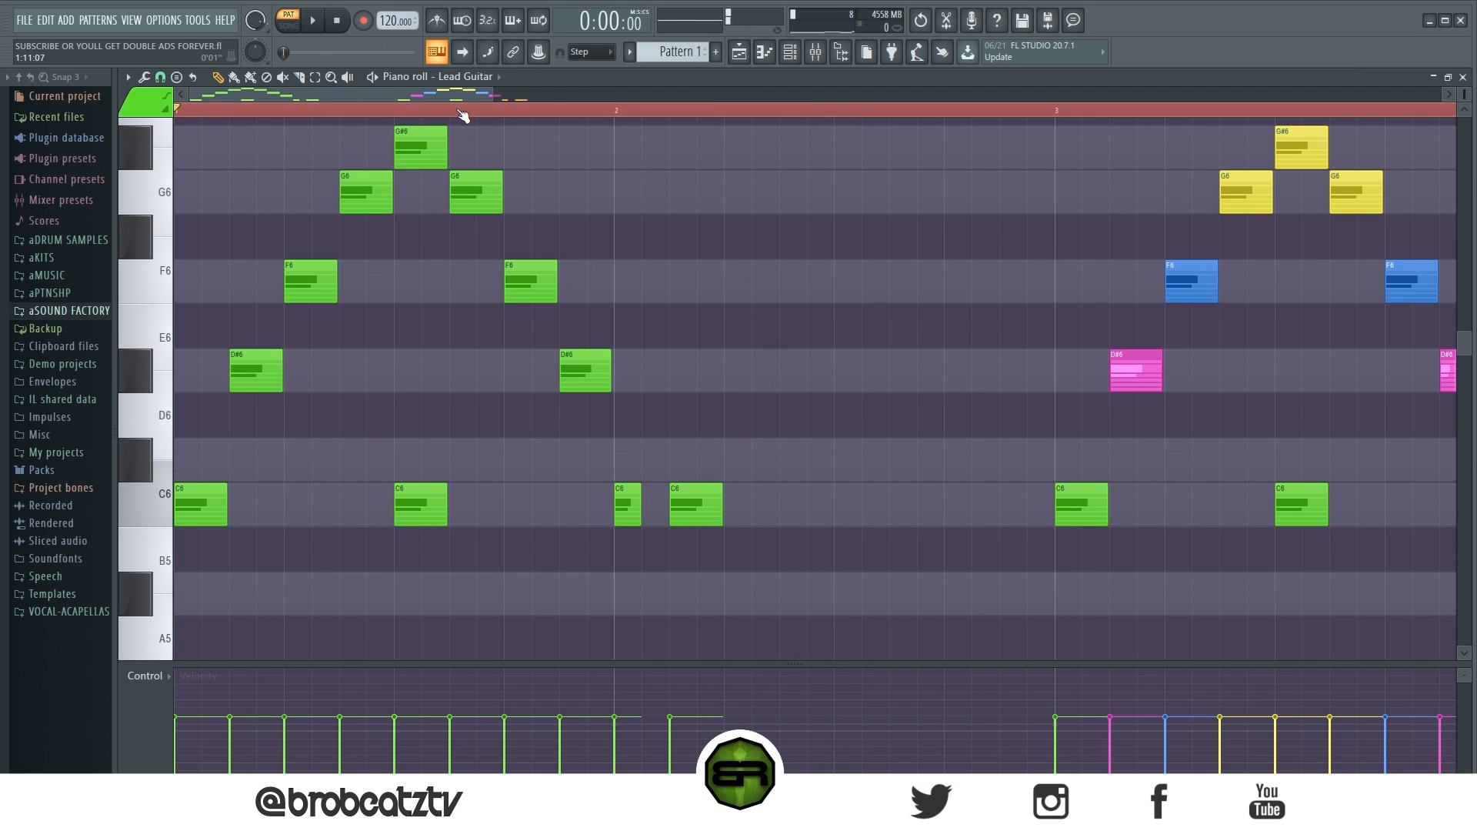
Examine the colored phrase at bar 5, selecting its orange C6 notes and its three yellow top notes in turn
scroll(457, 113, down, 1)
scroll(476, 259, down, 3)
scroll(462, 246, up, 3)
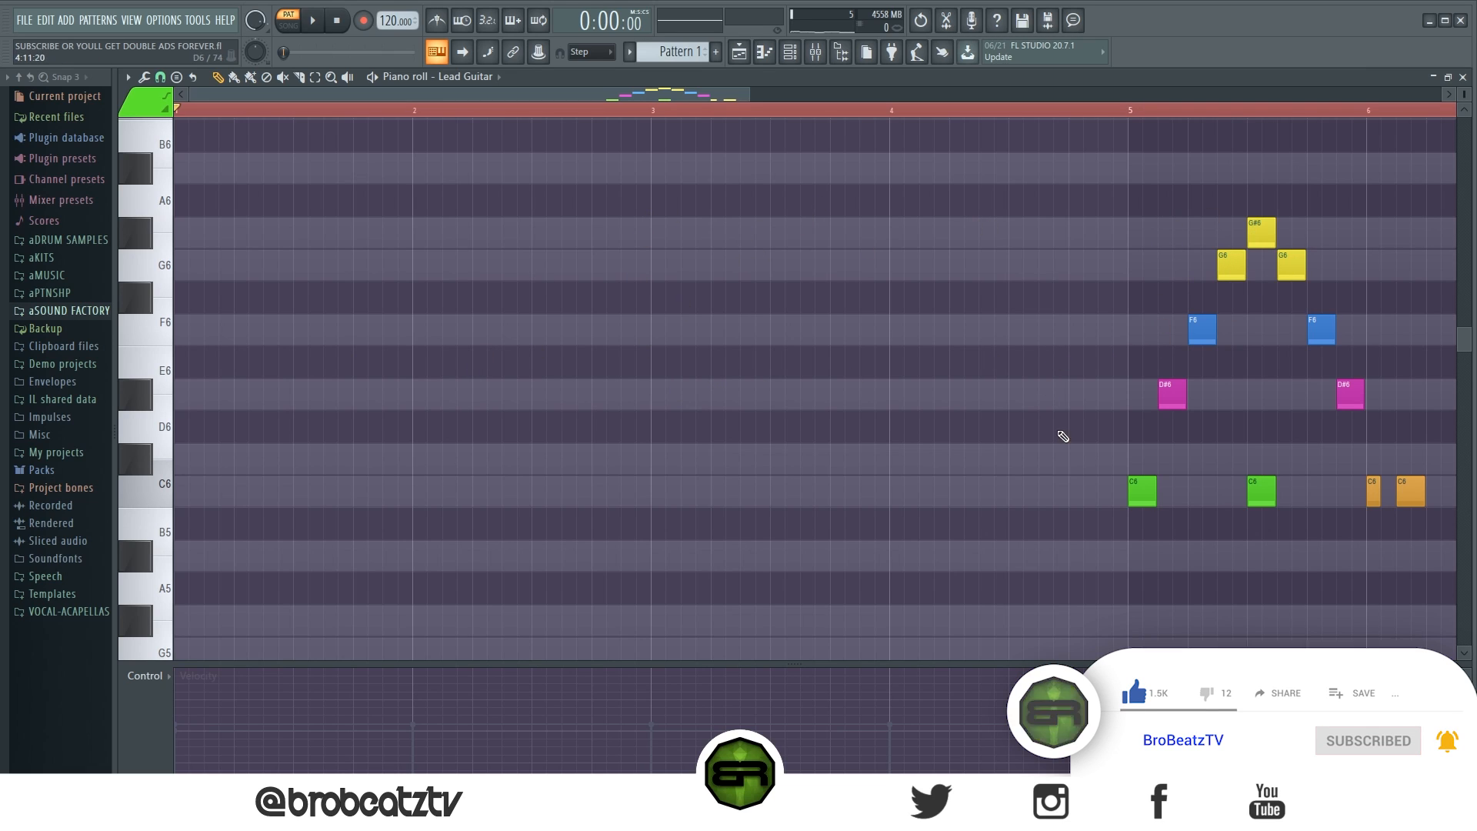
drag(1342, 479, 1422, 510)
ctrl+click(1340, 554)
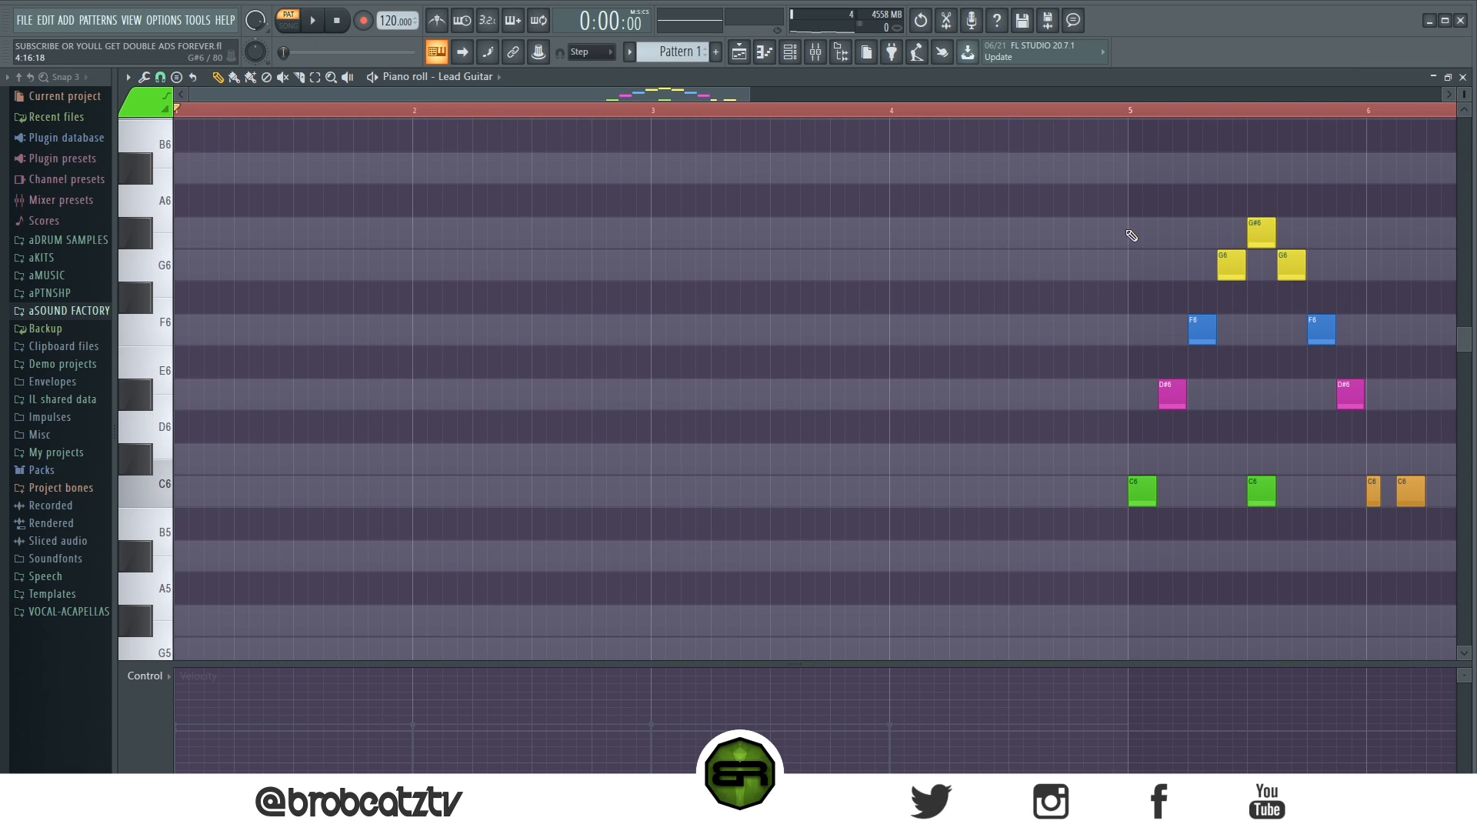
drag(1140, 188, 1305, 280)
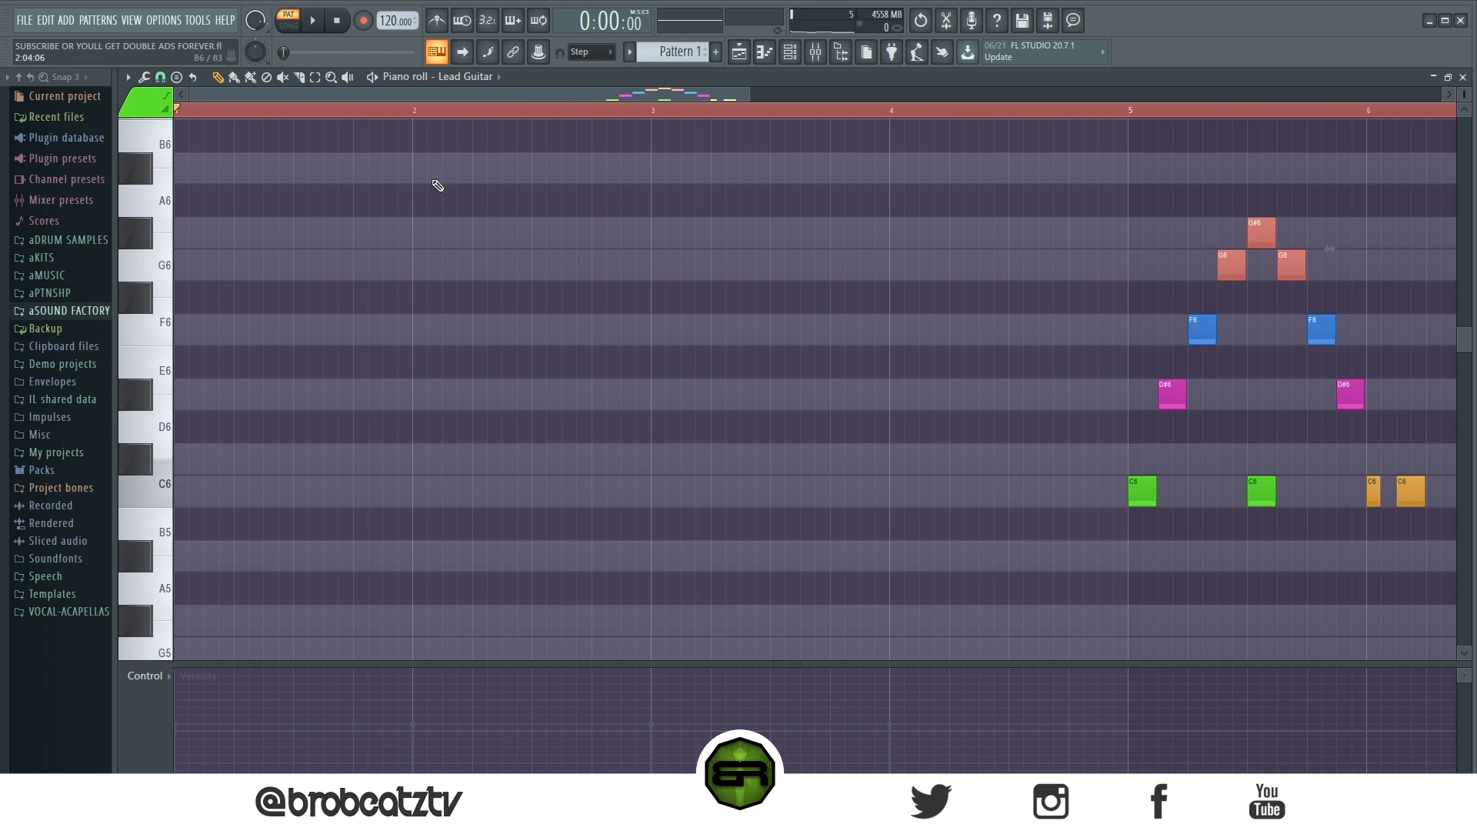
Switch the piano roll to the Backing Guitar channel to work from its chord notes
click(464, 80)
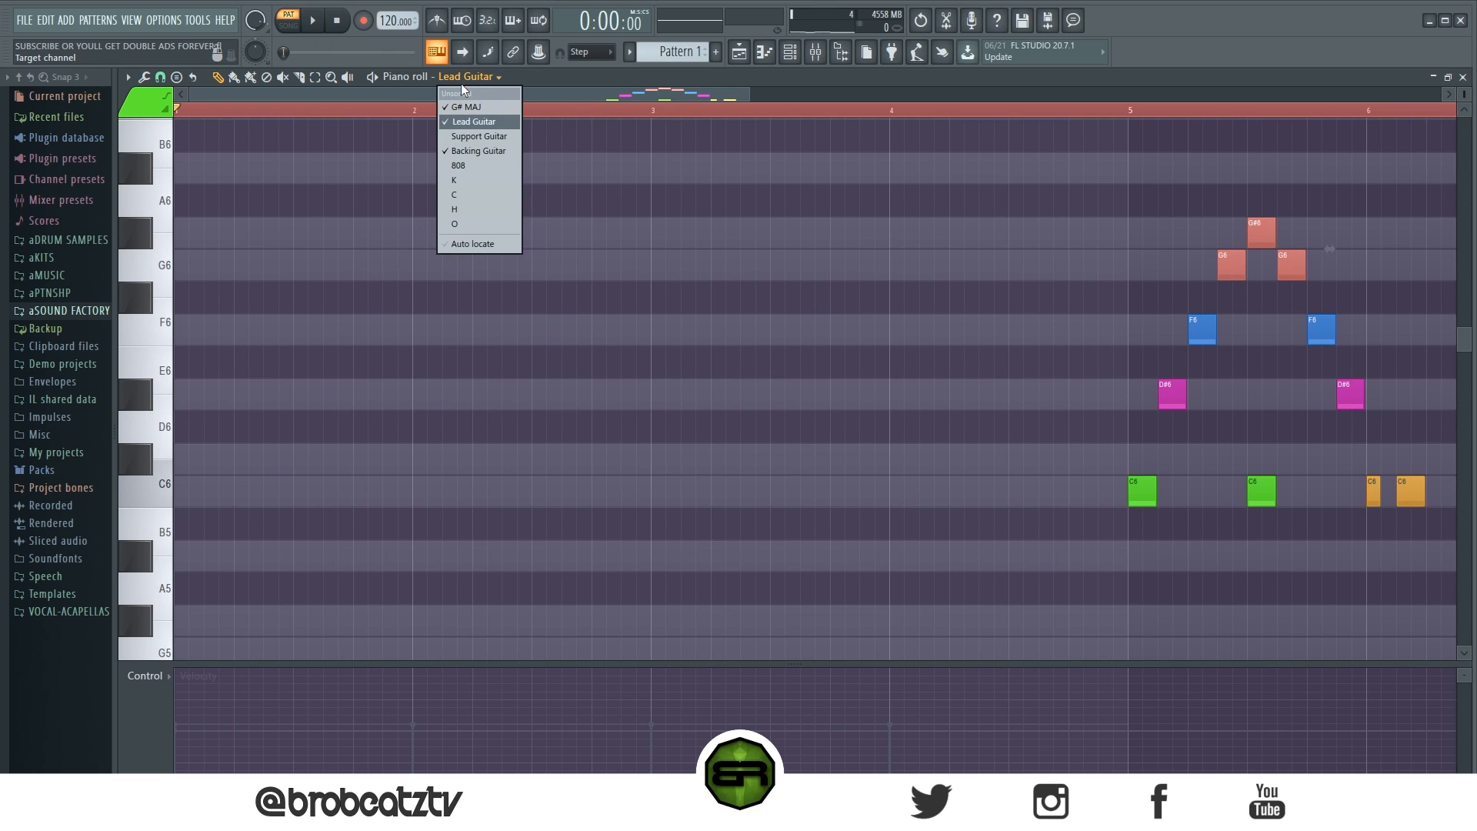
click(470, 150)
scroll(408, 296, down, 5)
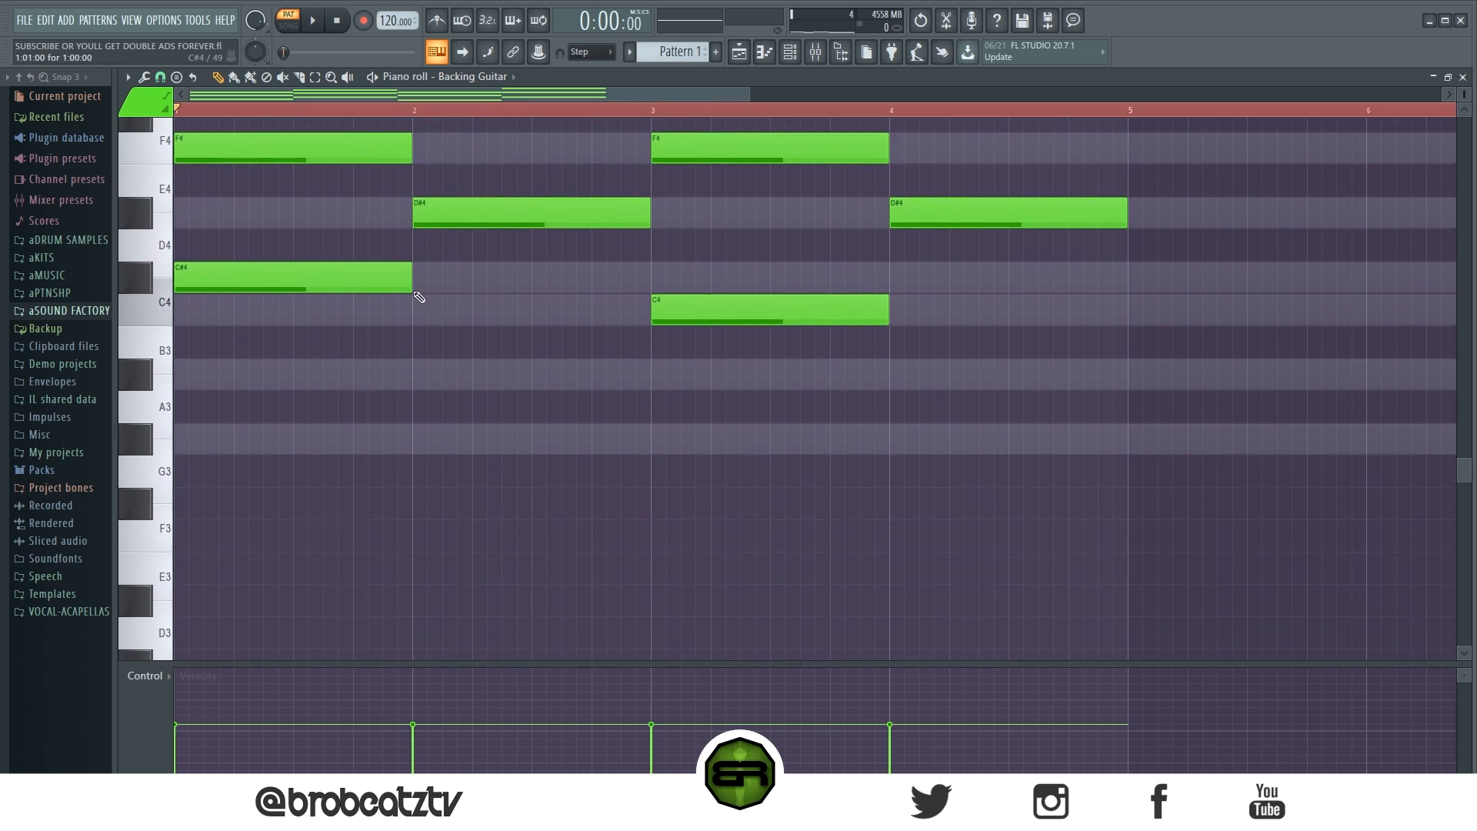
scroll(630, 294, up, 3)
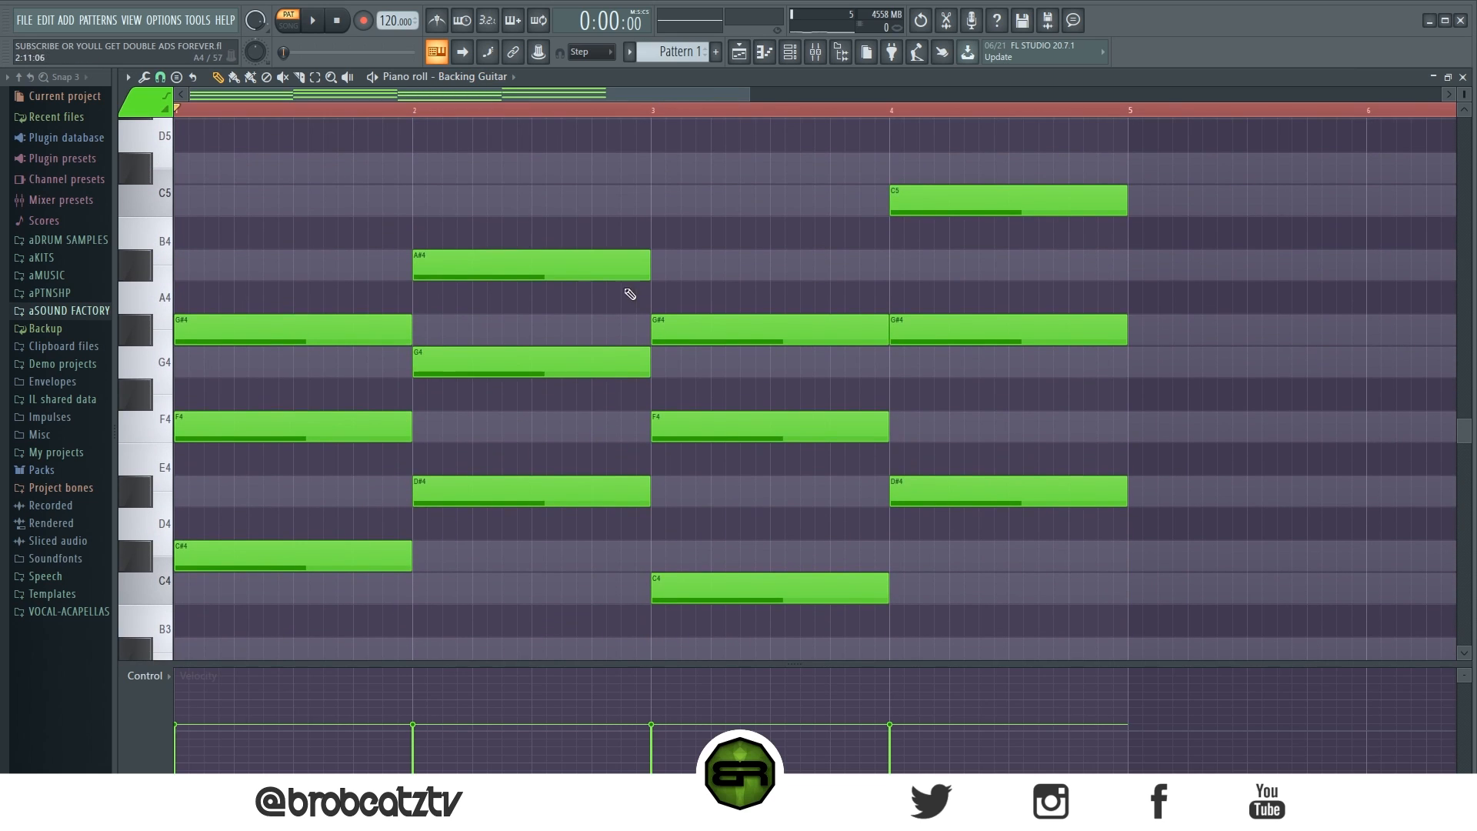
ctrl+shift+click(382, 555)
ctrl+shift+click(540, 485)
ctrl+shift+click(688, 588)
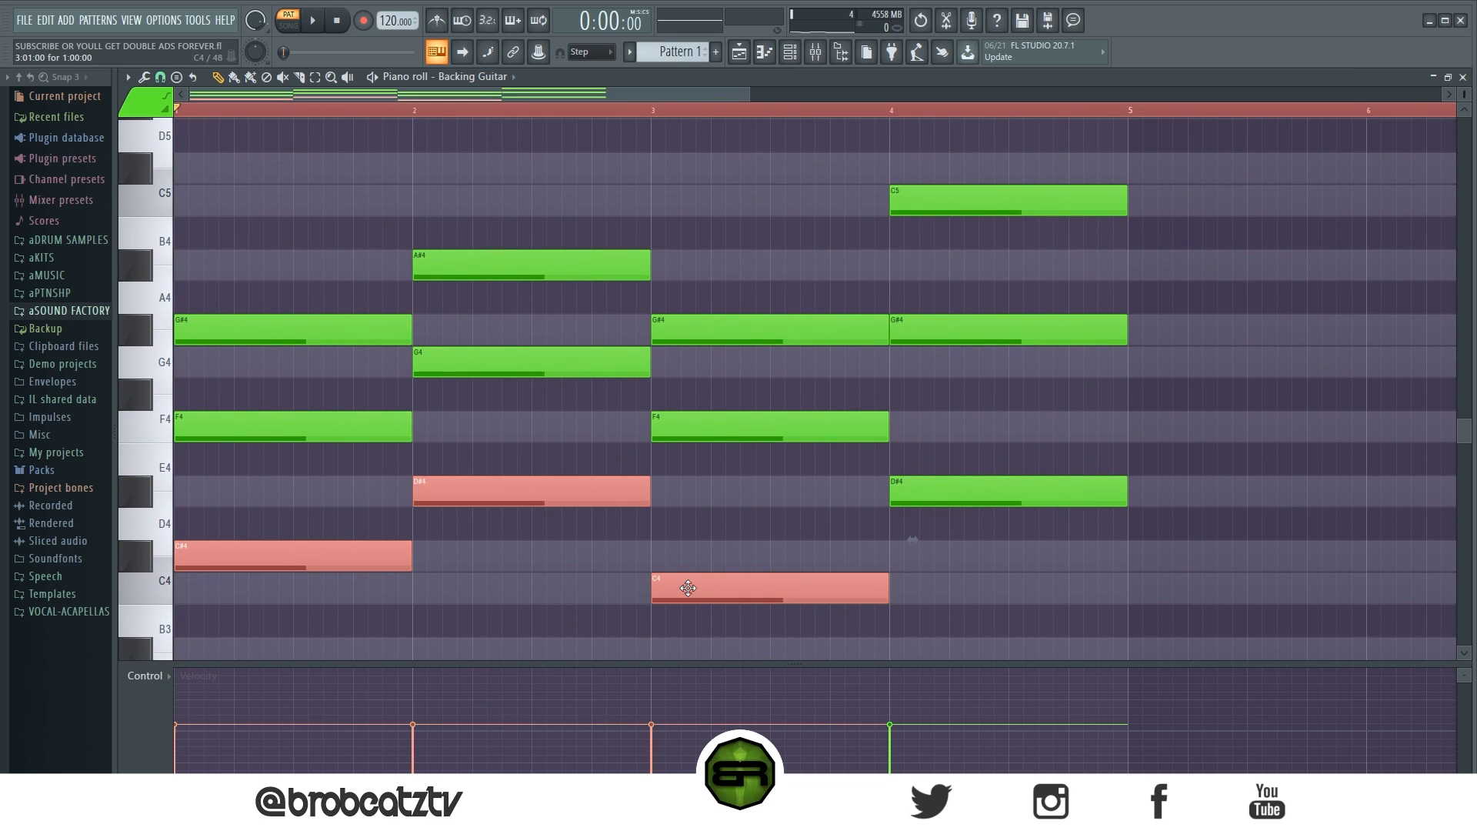
ctrl+click(734, 552)
ctrl+click(381, 564)
ctrl+shift+click(631, 496)
ctrl+shift+click(692, 433)
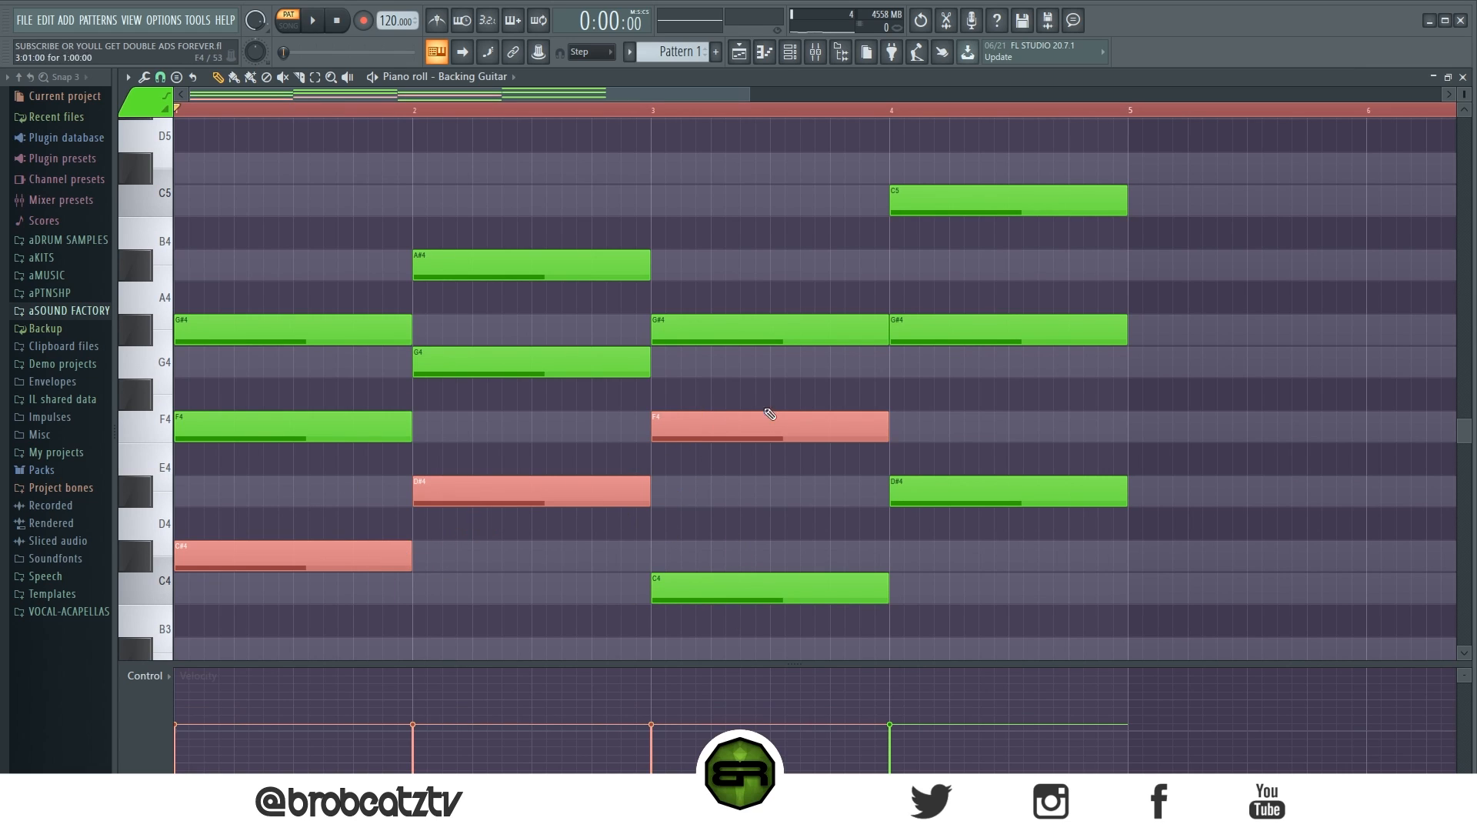
ctrl+shift+click(974, 323)
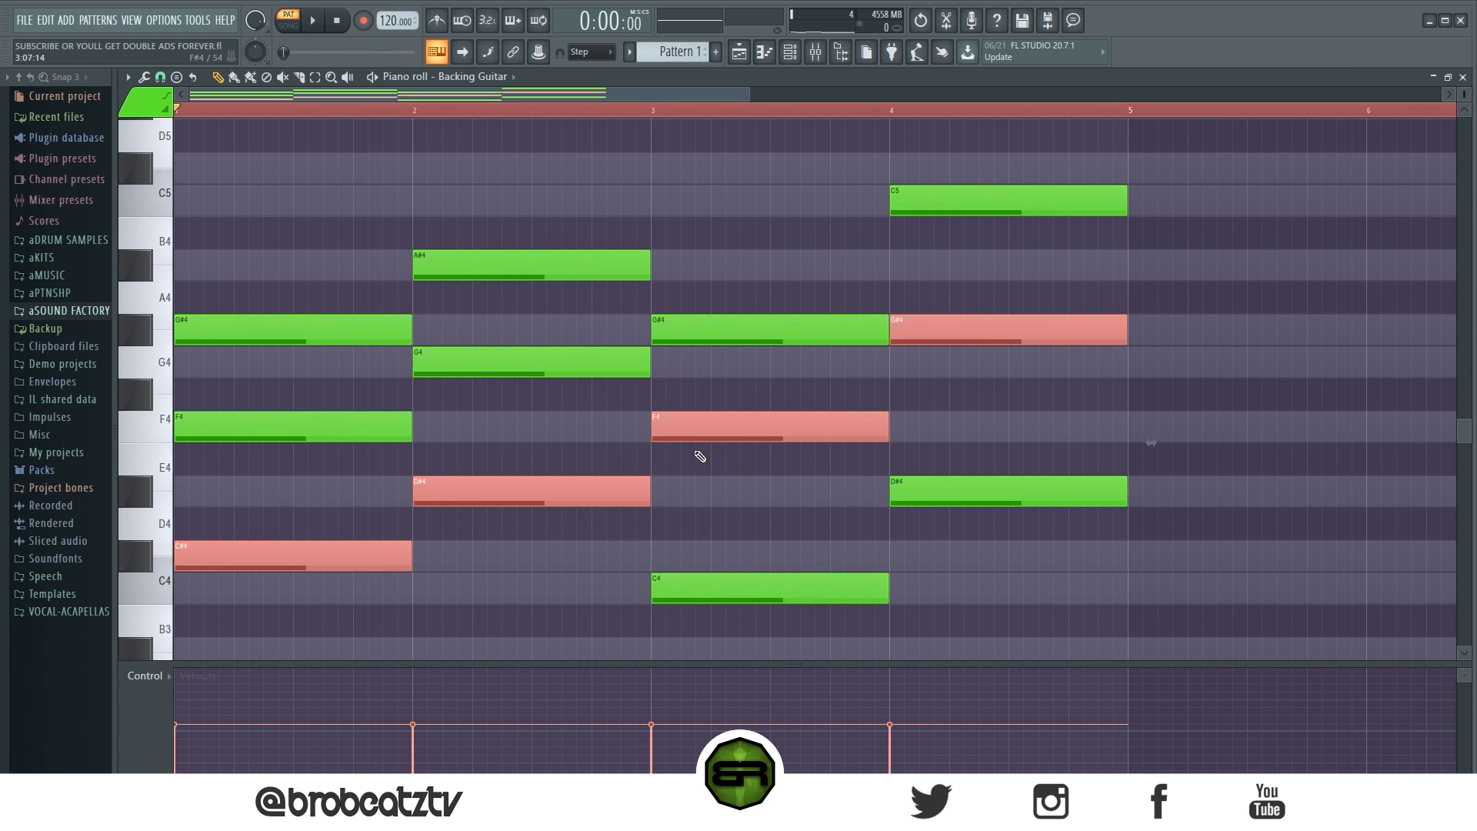
ctrl+click(1048, 299)
Select the C#4, D#4, C4 and G#4 of bars 1 to 4, one per chord, and copy them into the Lead Guitar
ctrl+click(273, 563)
ctrl+shift+click(471, 494)
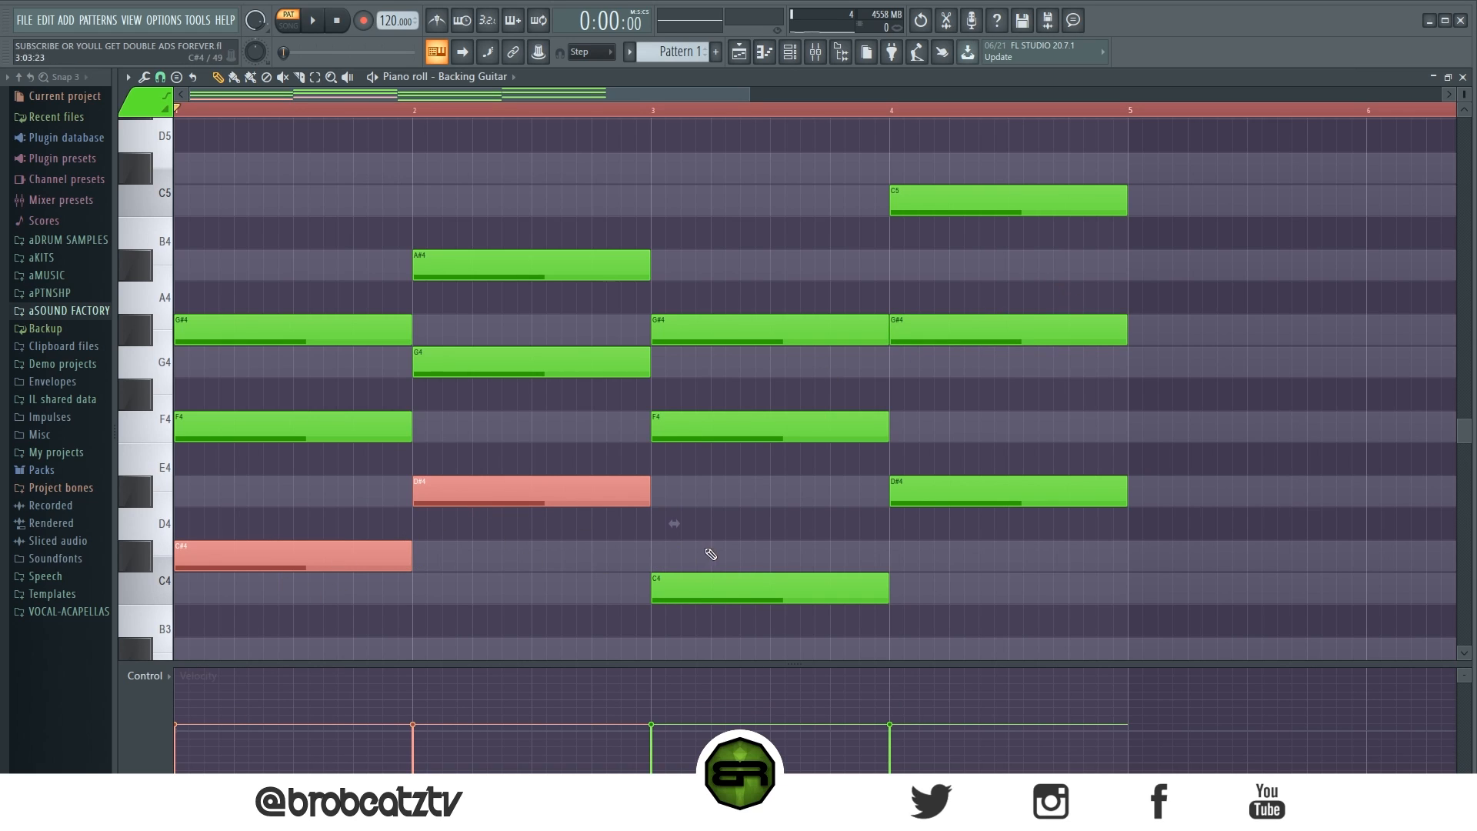
ctrl+shift+click(687, 597)
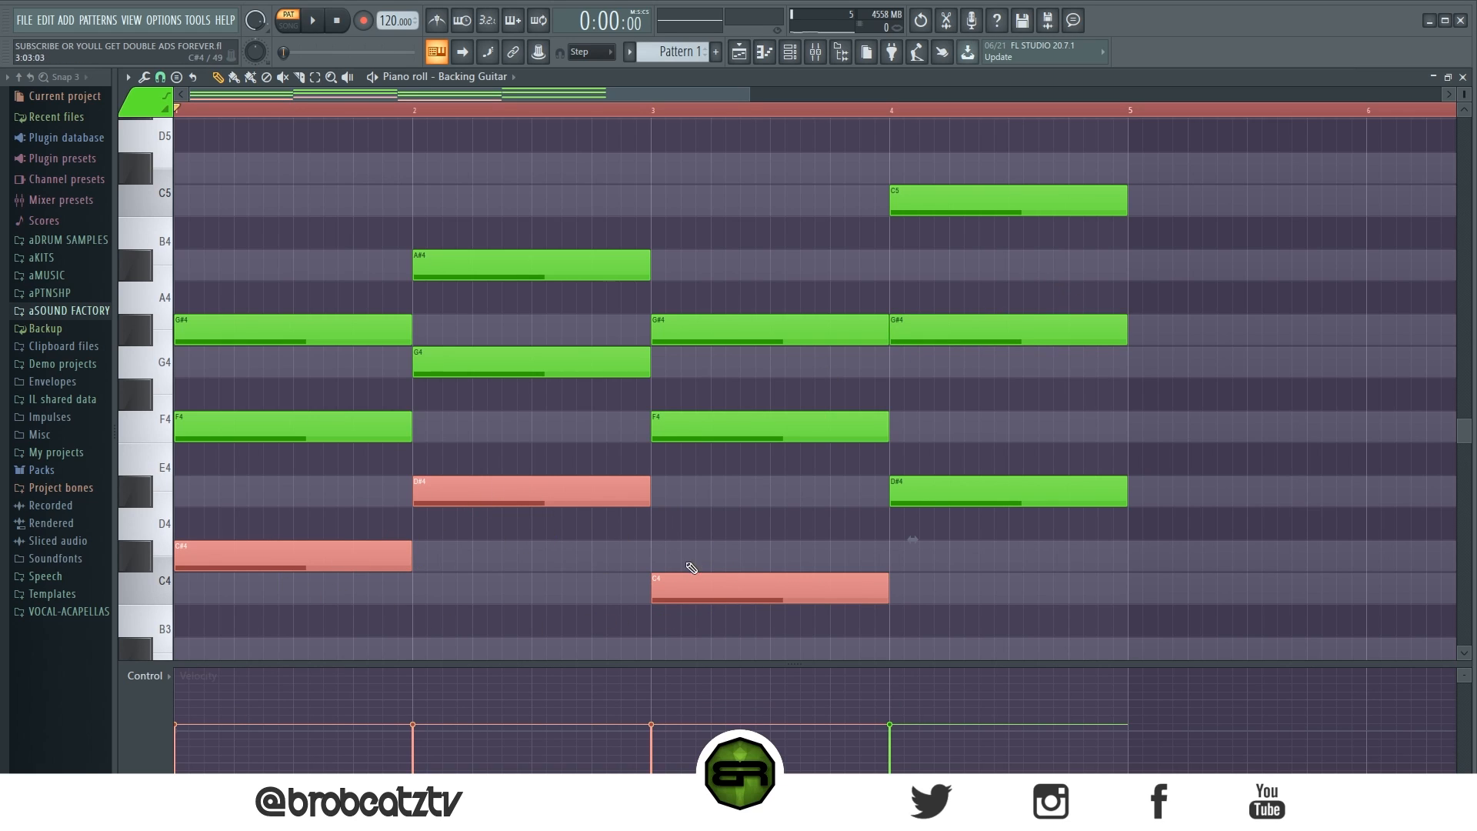
ctrl+shift+click(923, 331)
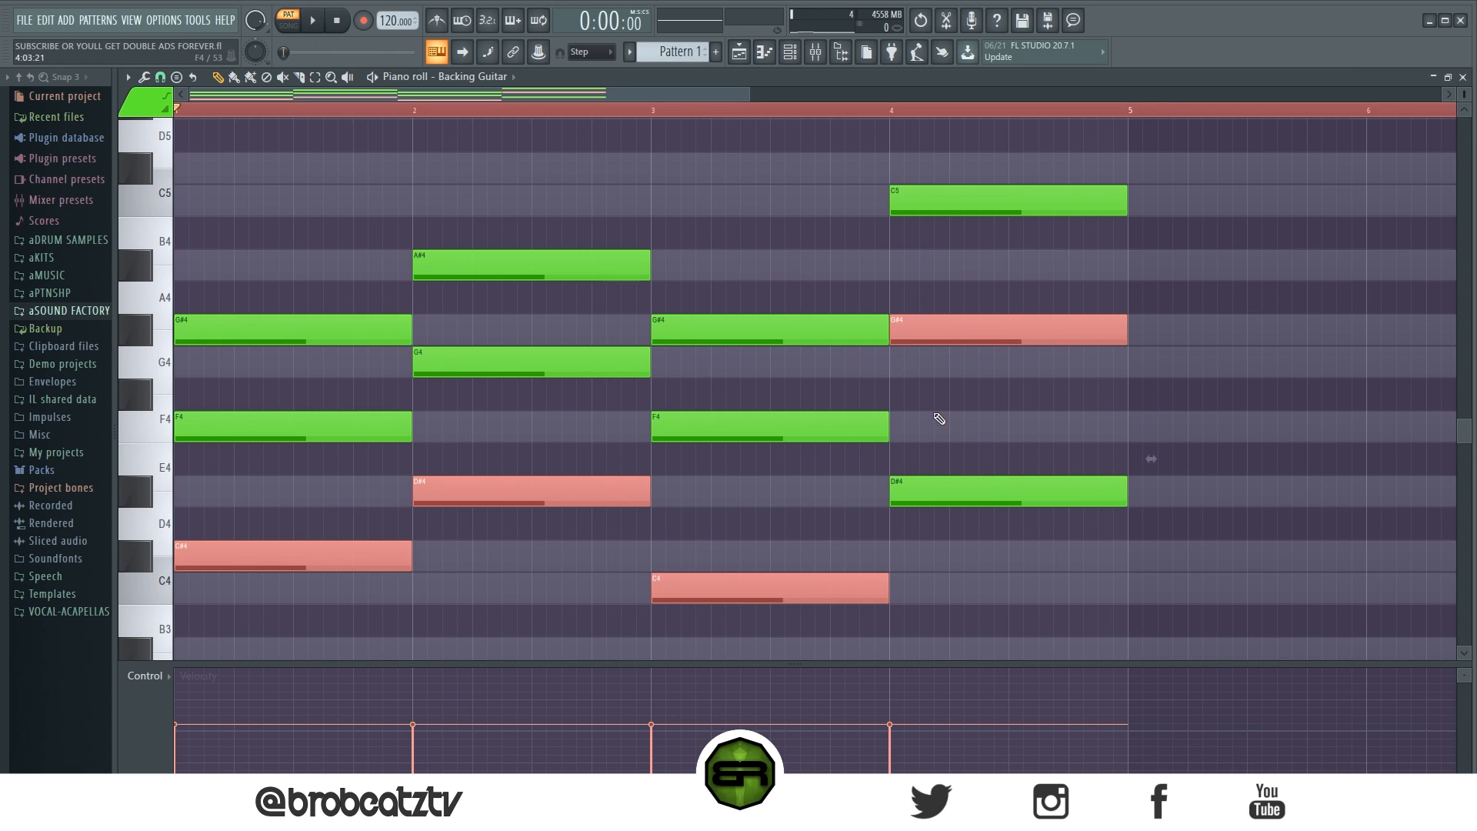
key(F6)
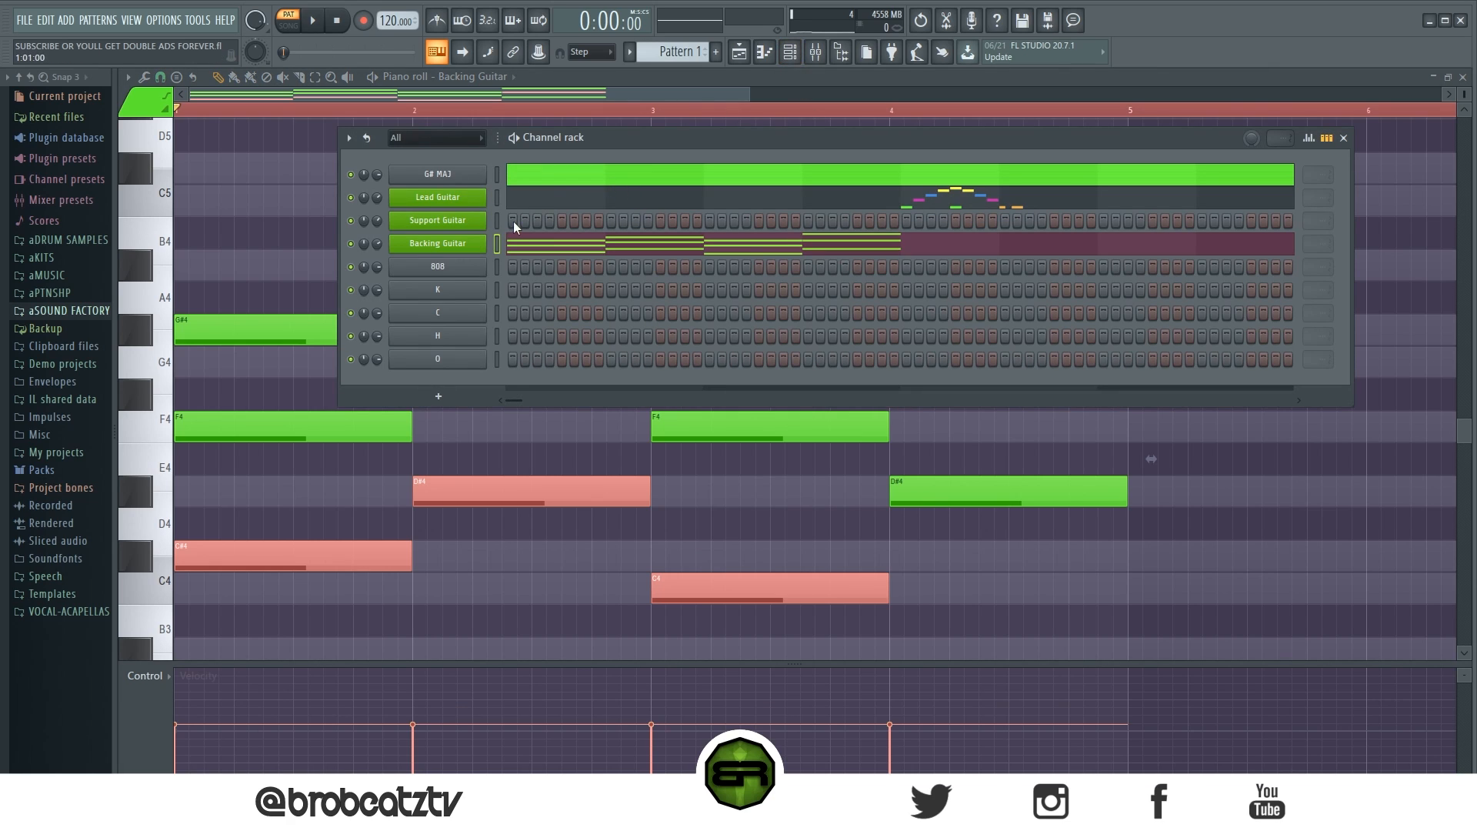
click(531, 202)
key(ctrl+v)
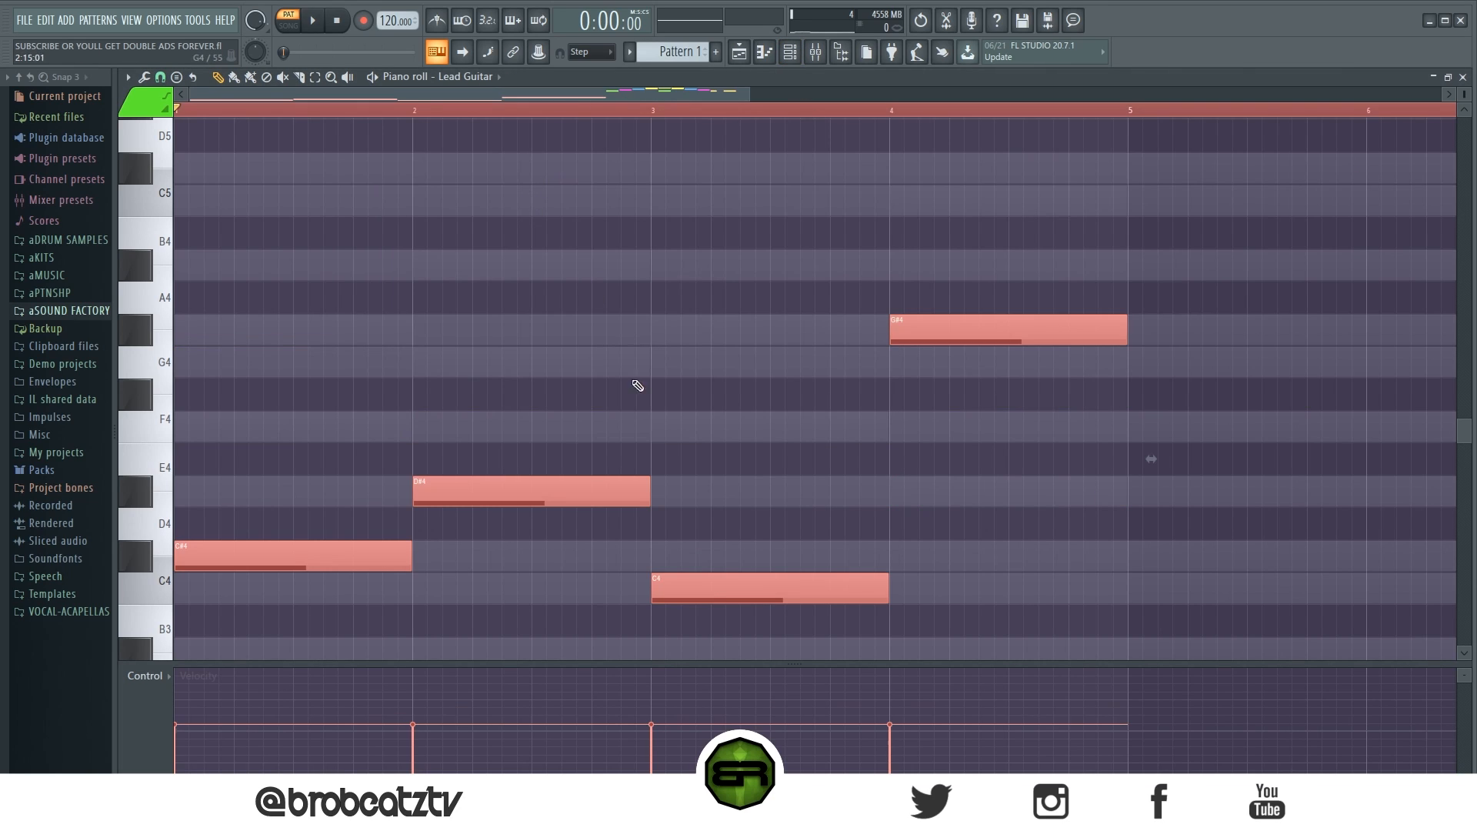
Shorten the four pasted notes to an eighth of a bar each and raise them two octaves
drag(661, 486, 452, 528)
key(ctrl+d)
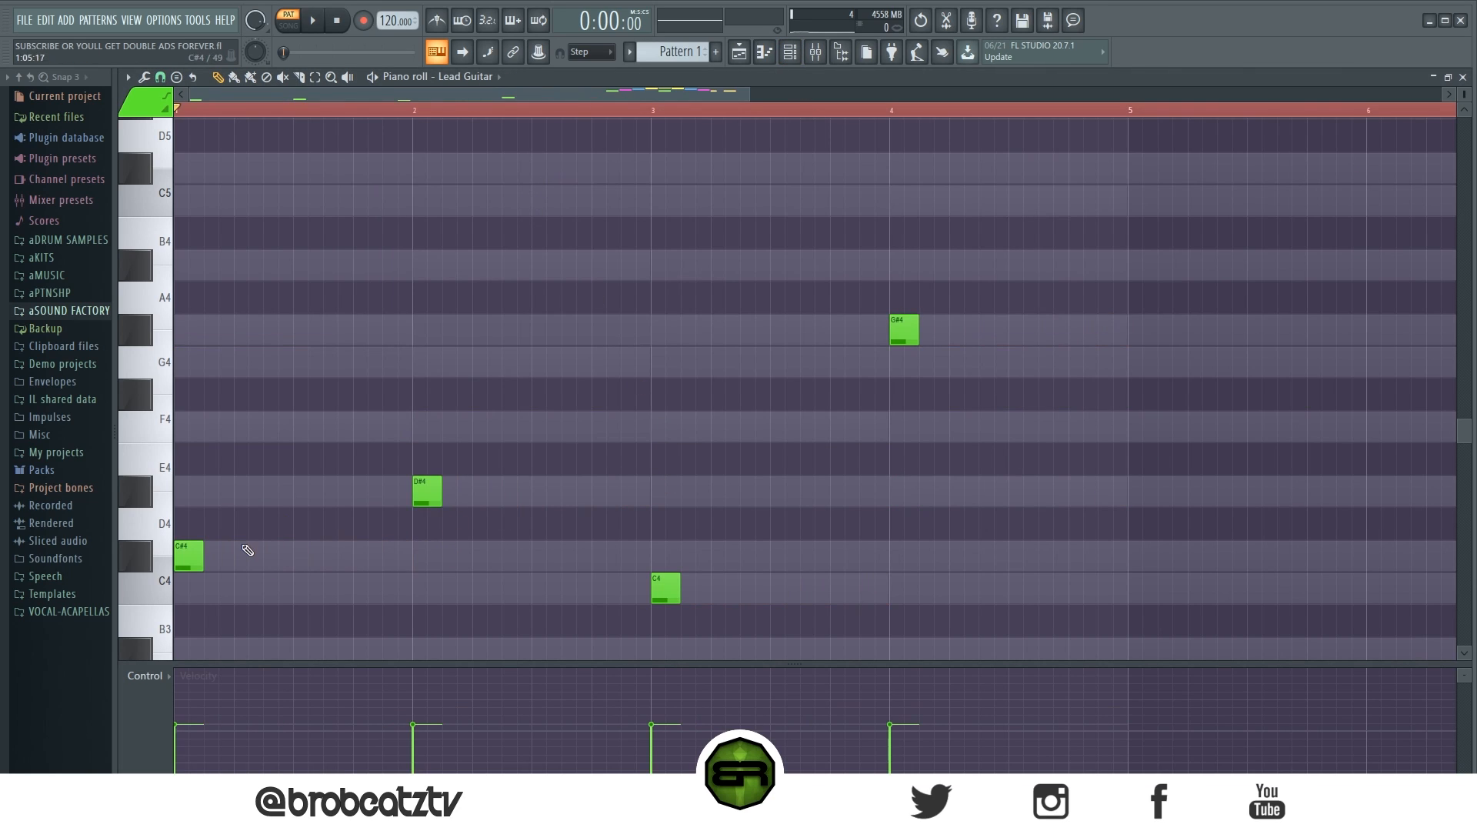
scroll(266, 551, down, 2)
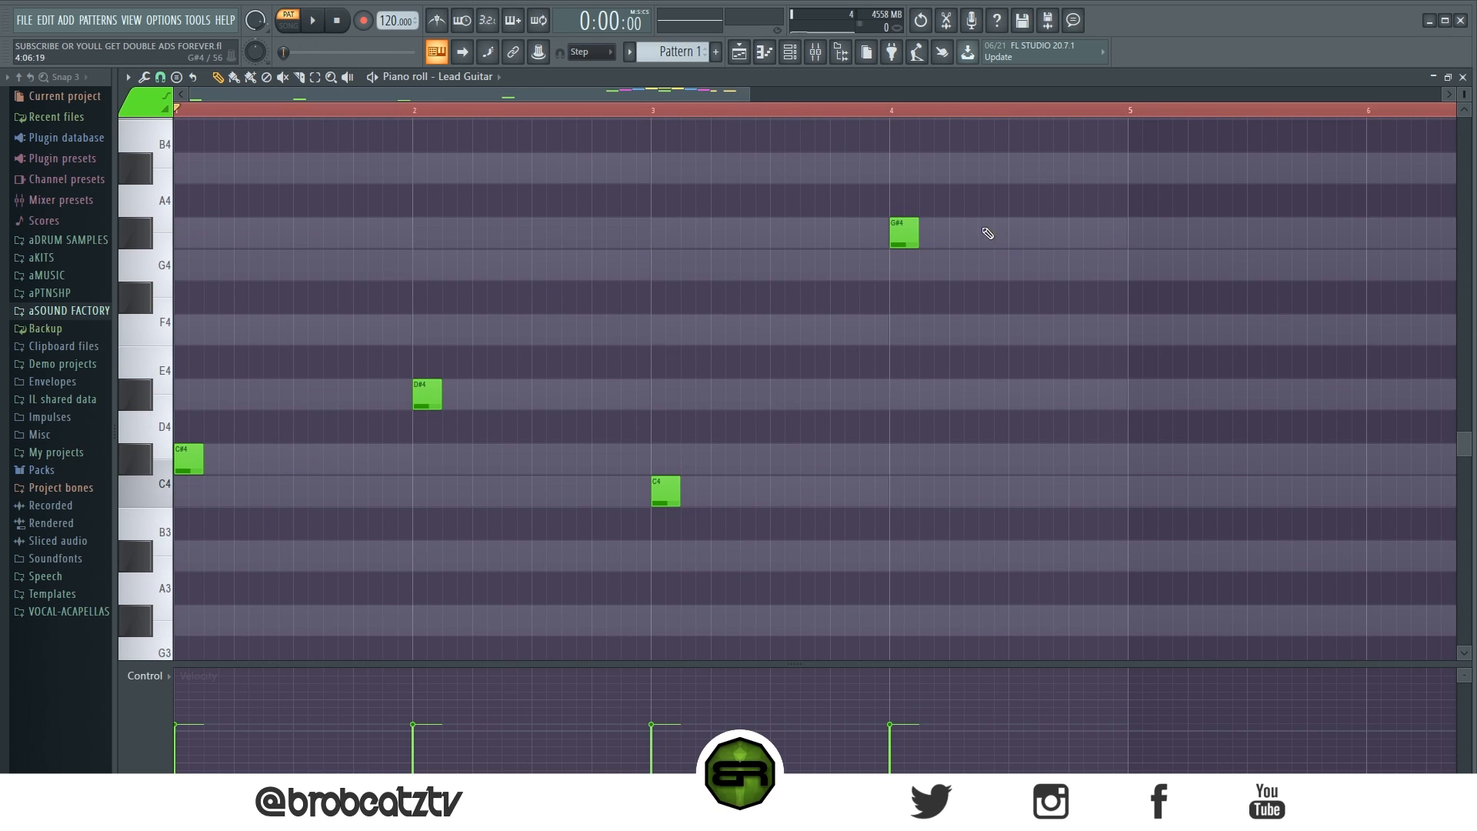
key(ctrl+a)
key(ctrl+Up)
key(ctrl+Up)
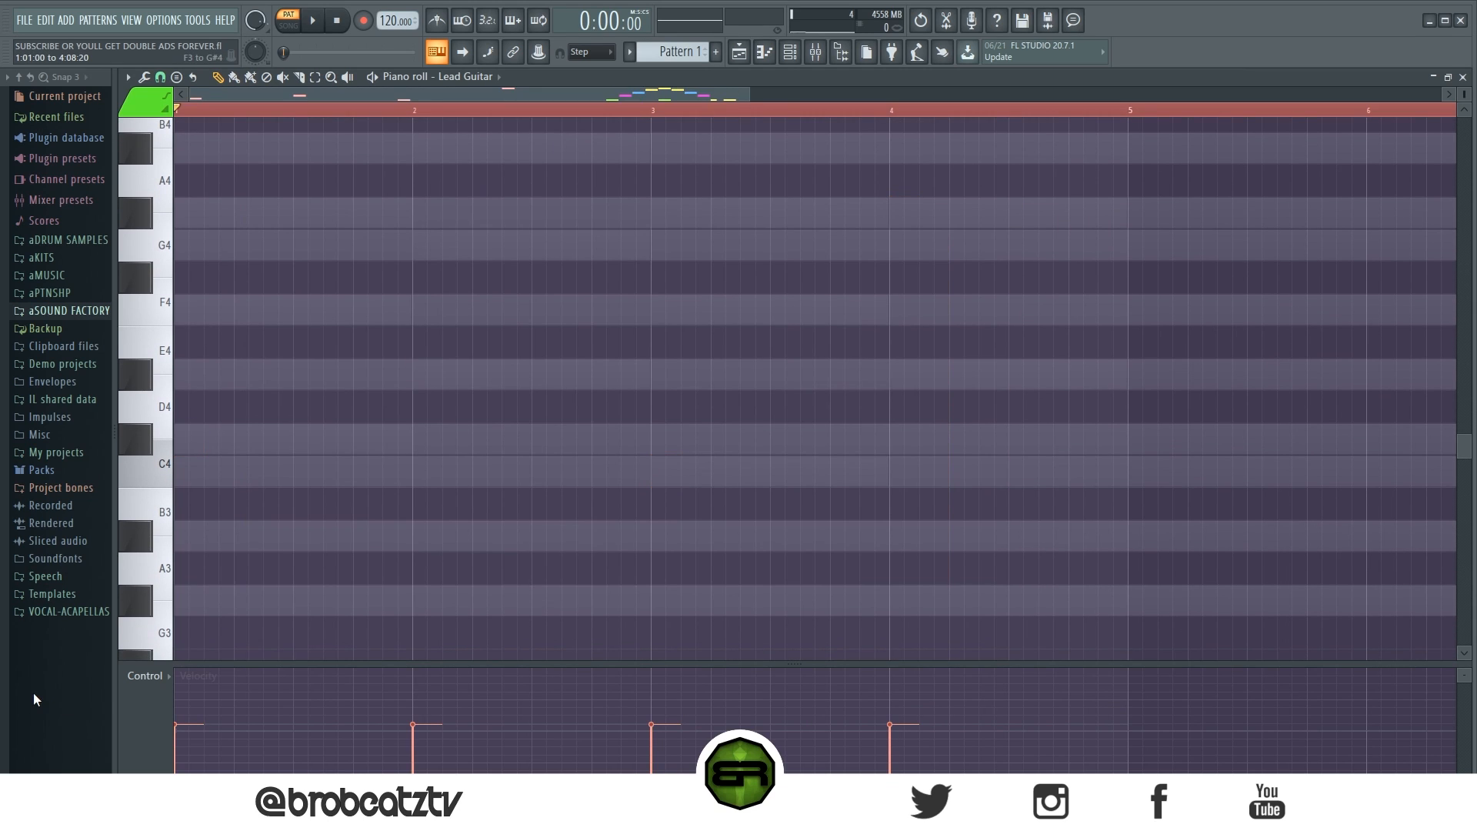
scroll(478, 620, up, 5)
scroll(478, 622, up, 2)
key(ctrl+d)
scroll(402, 561, down, 1)
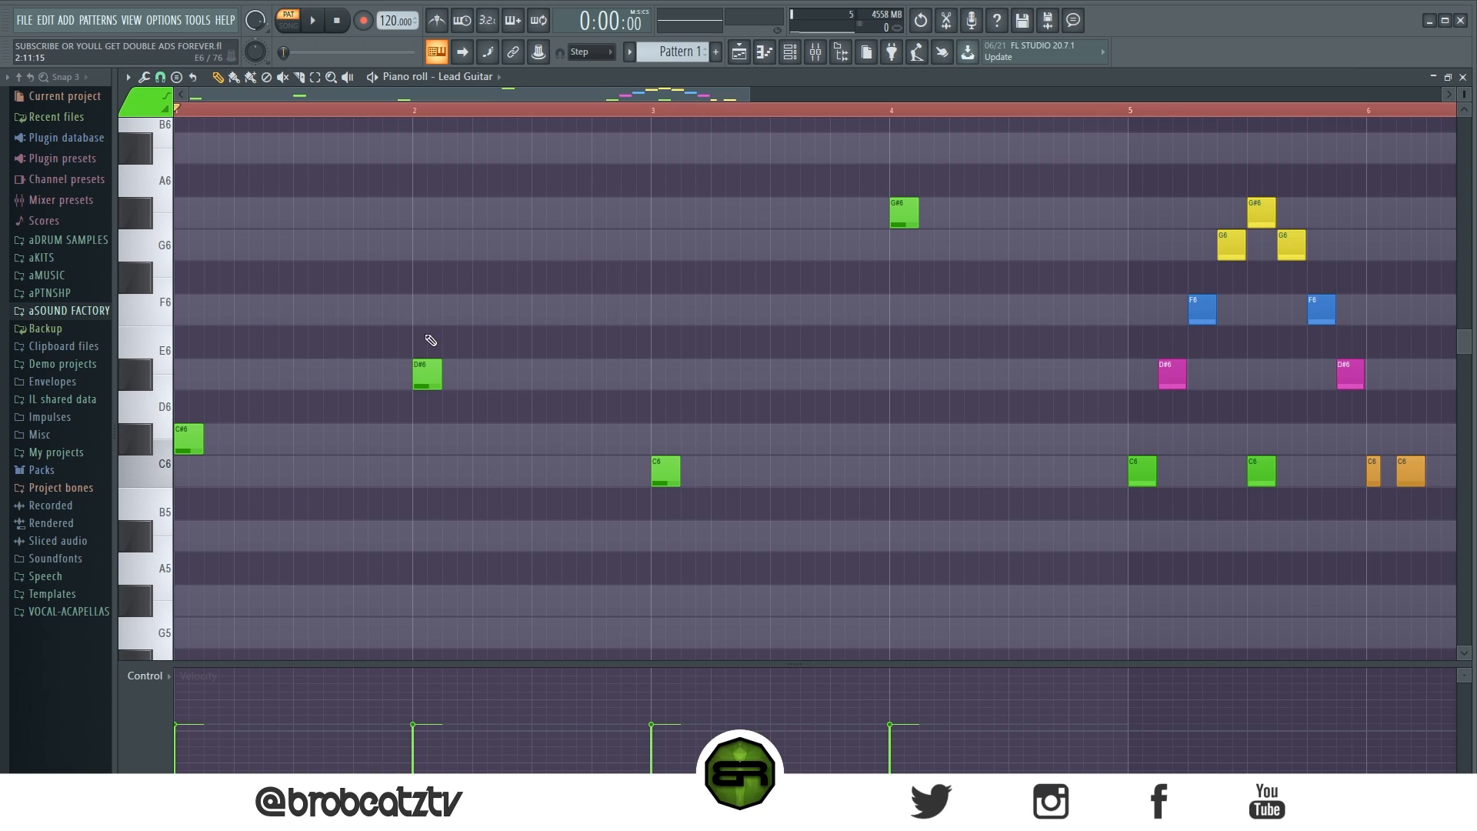
drag(1468, 347, 1468, 333)
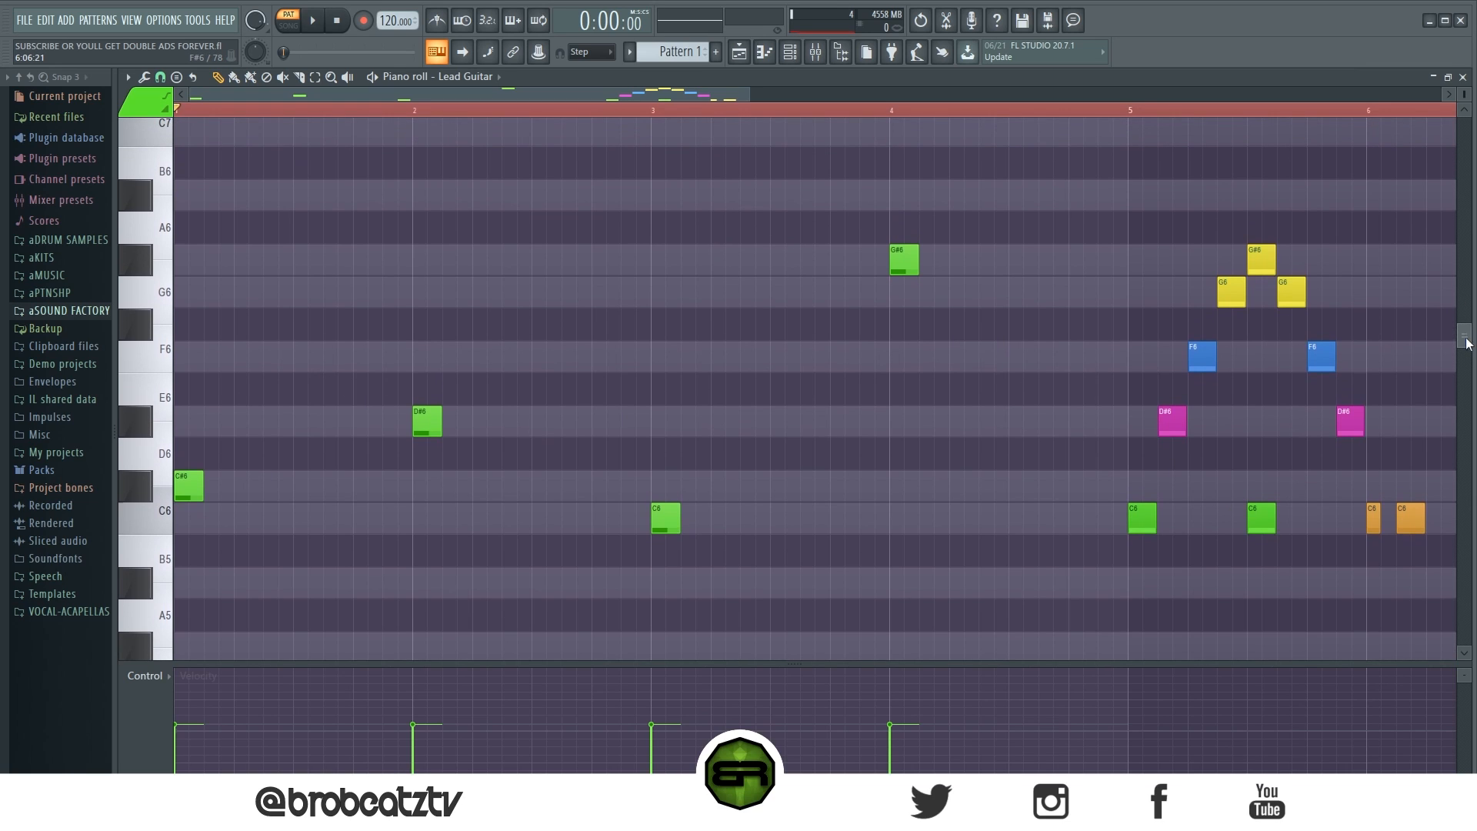
Place an F6 right after the opening C#6 and another at the end of bar 1, deleting the misplaced F6 and G#6
click(188, 494)
click(197, 358)
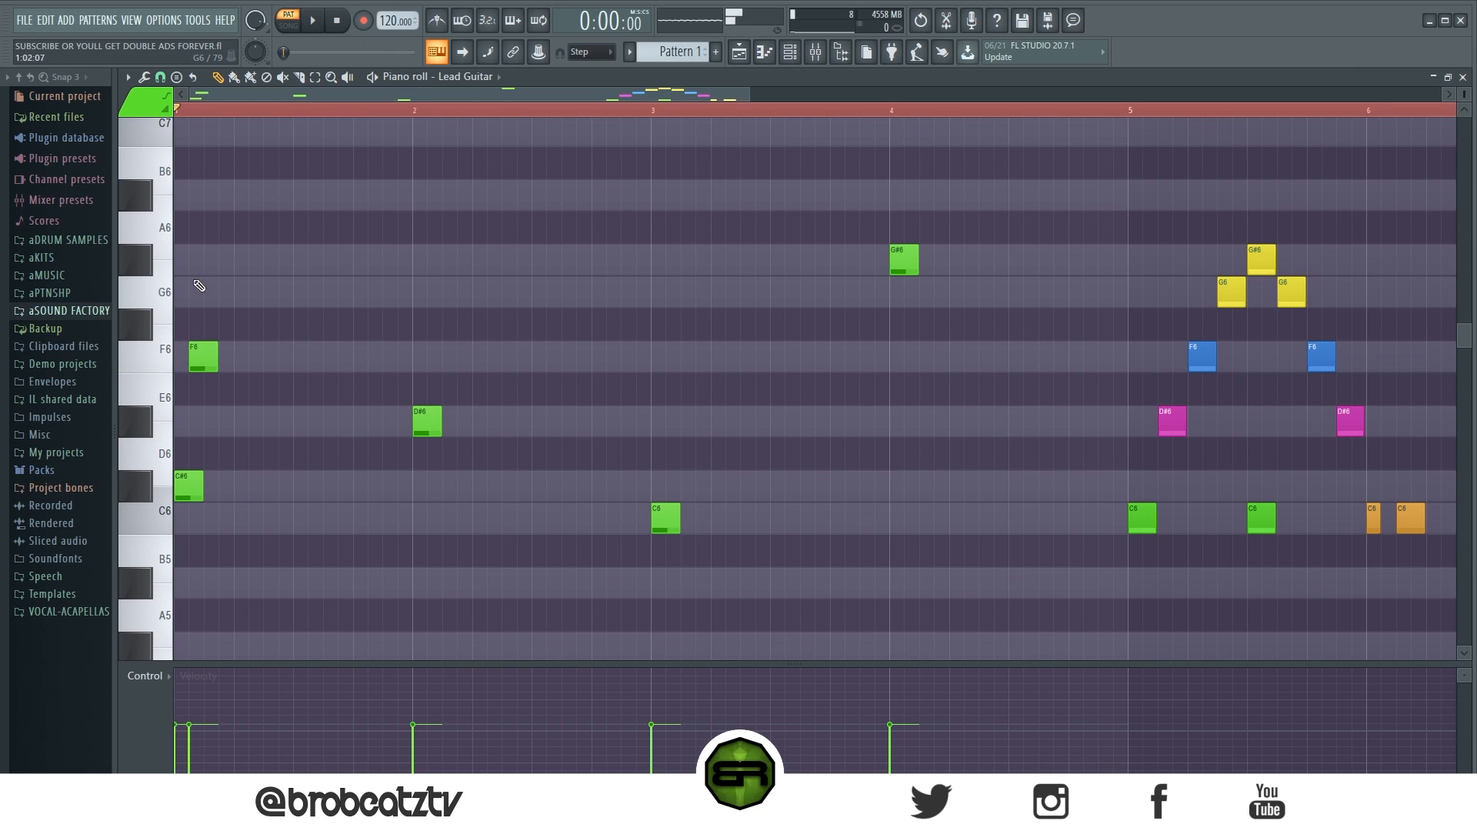
click(185, 260)
right_click(200, 365)
click(212, 362)
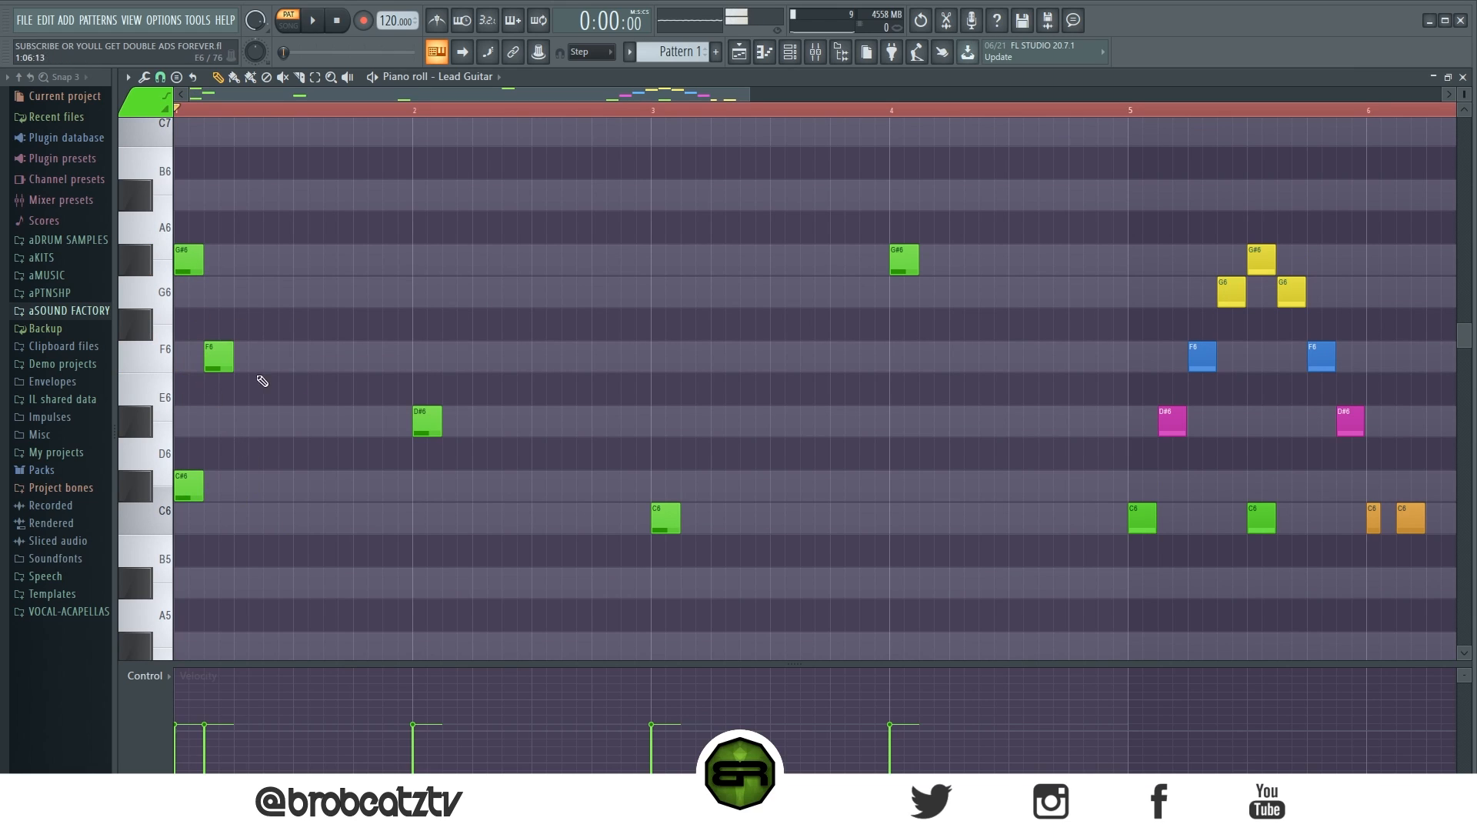
click(388, 359)
right_click(192, 263)
Fill the middle of bar 1 with a quarter-bar G6, a G#6, a half-length G6 and another G6, and play it
click(245, 302)
drag(263, 301, 294, 306)
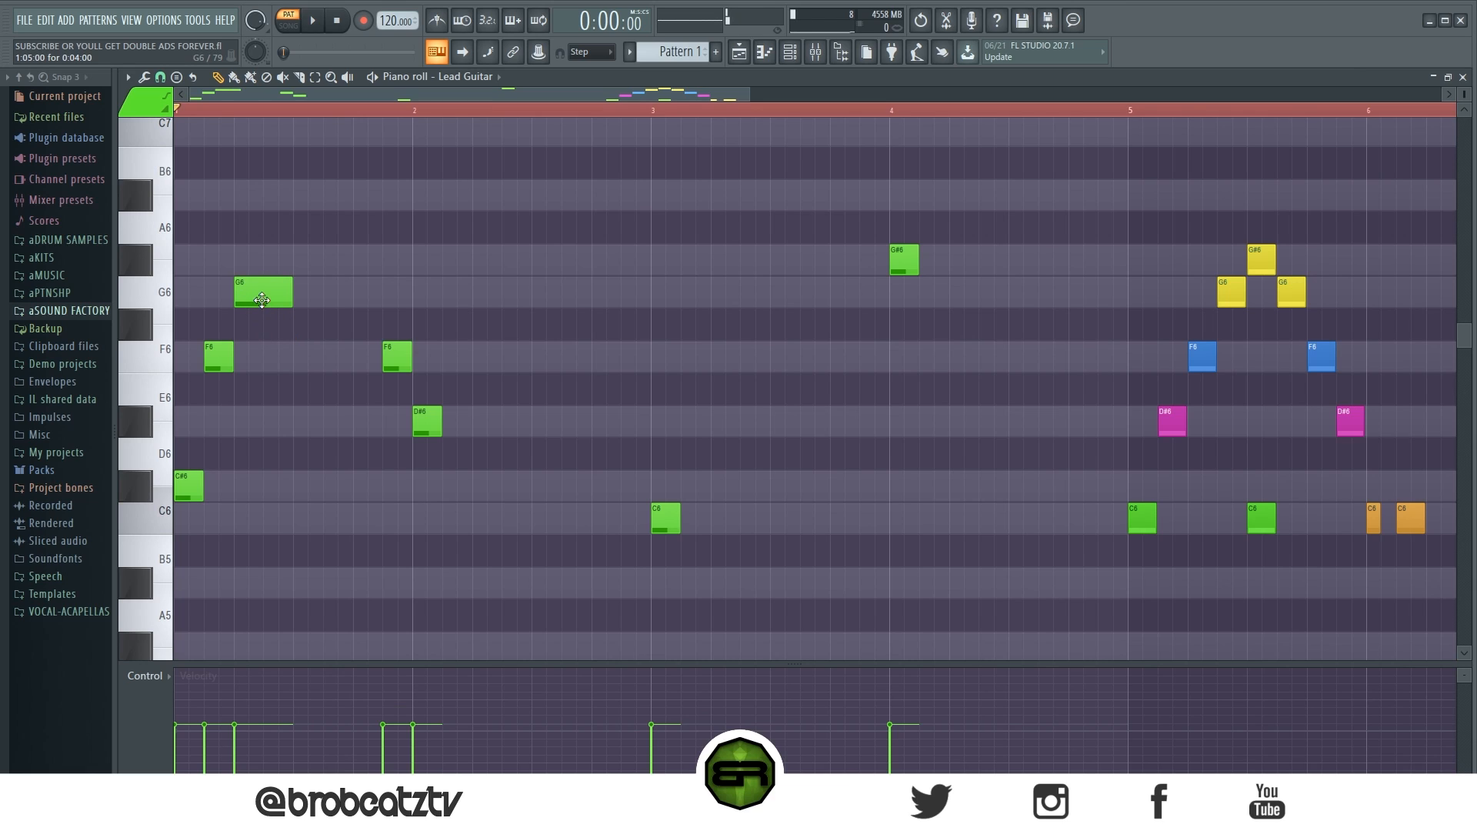
click(304, 260)
click(334, 296)
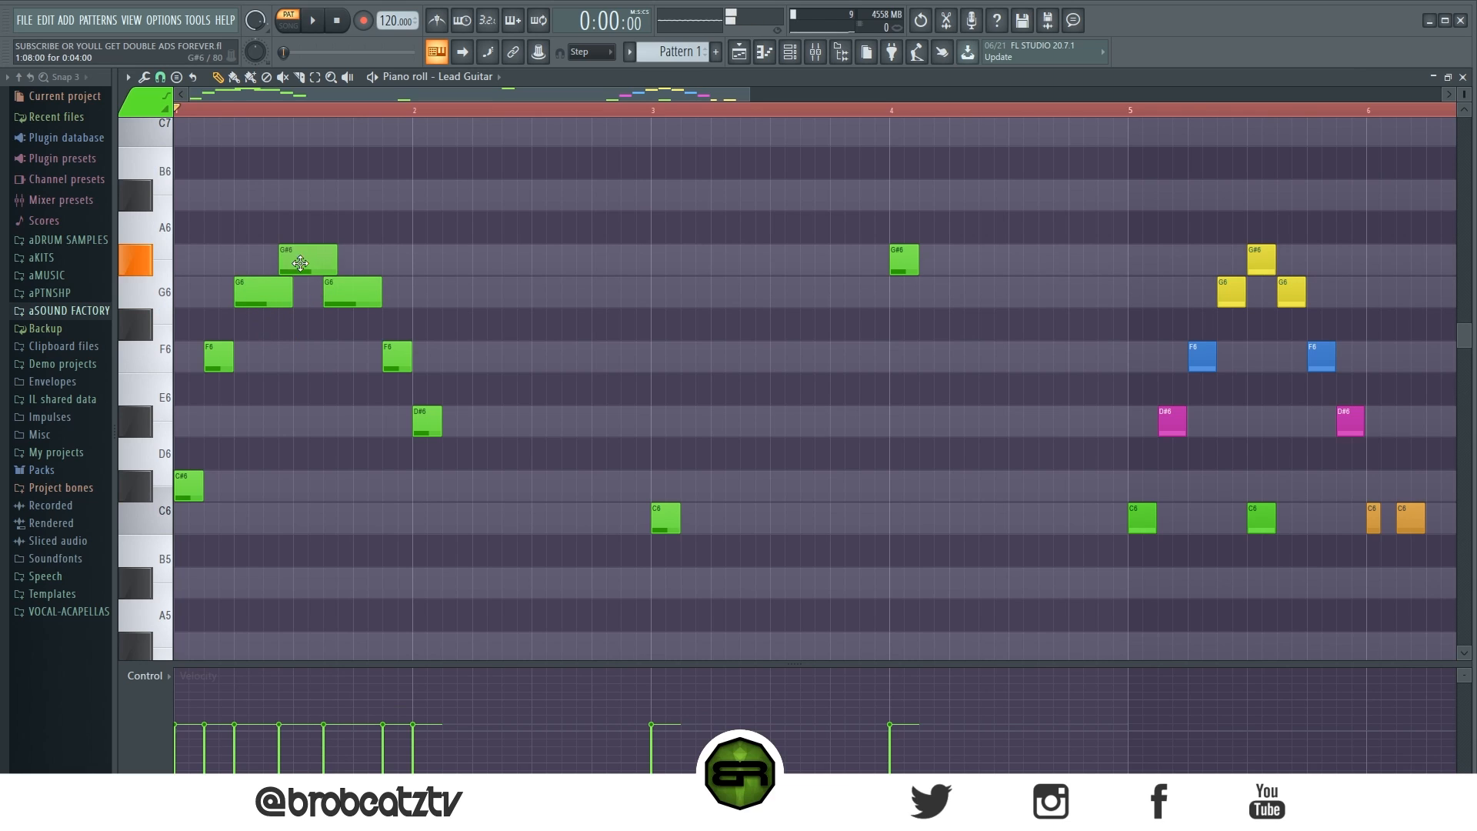
drag(368, 300, 335, 301)
click(358, 301)
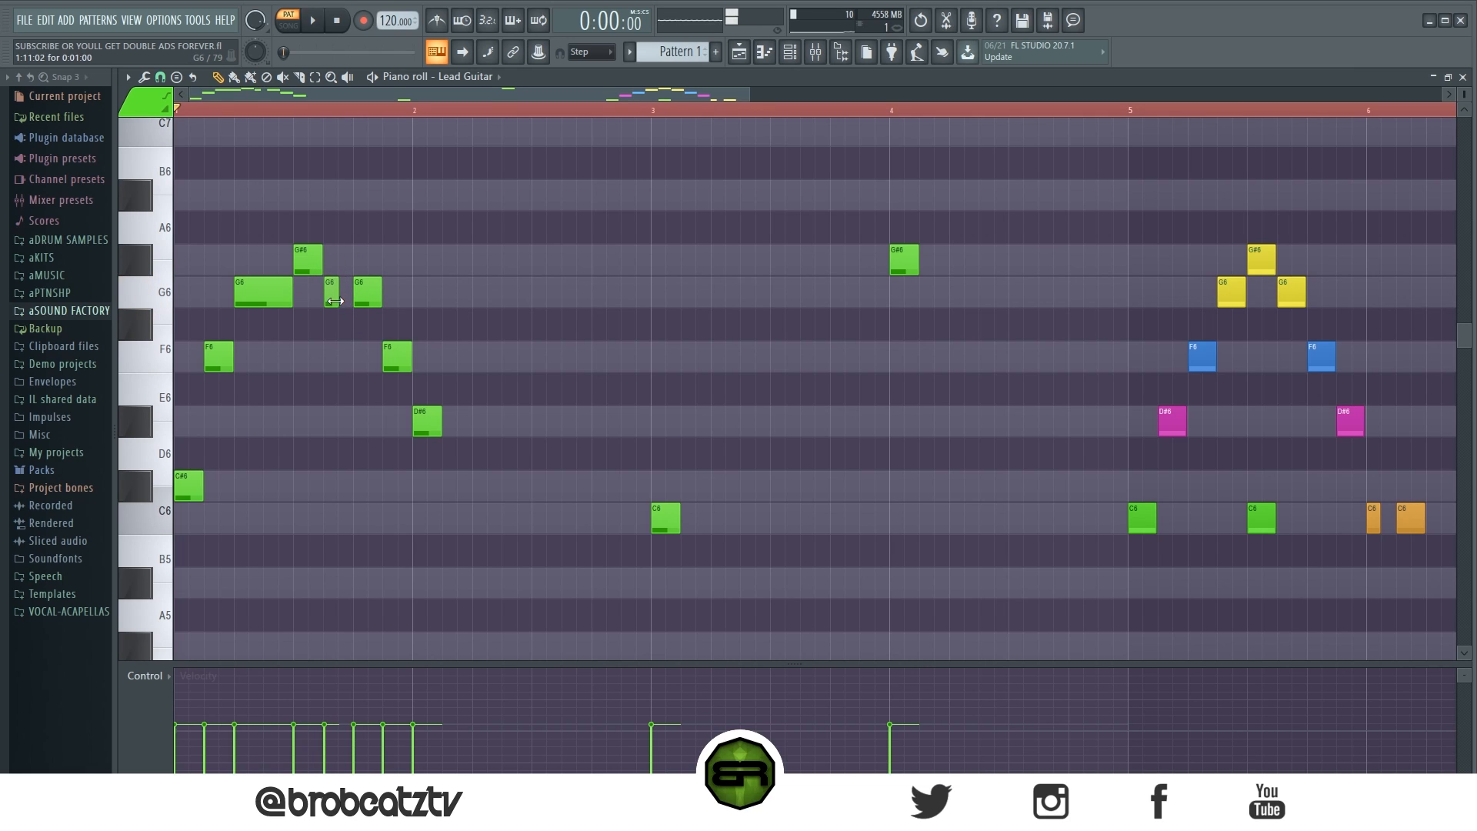
key(space)
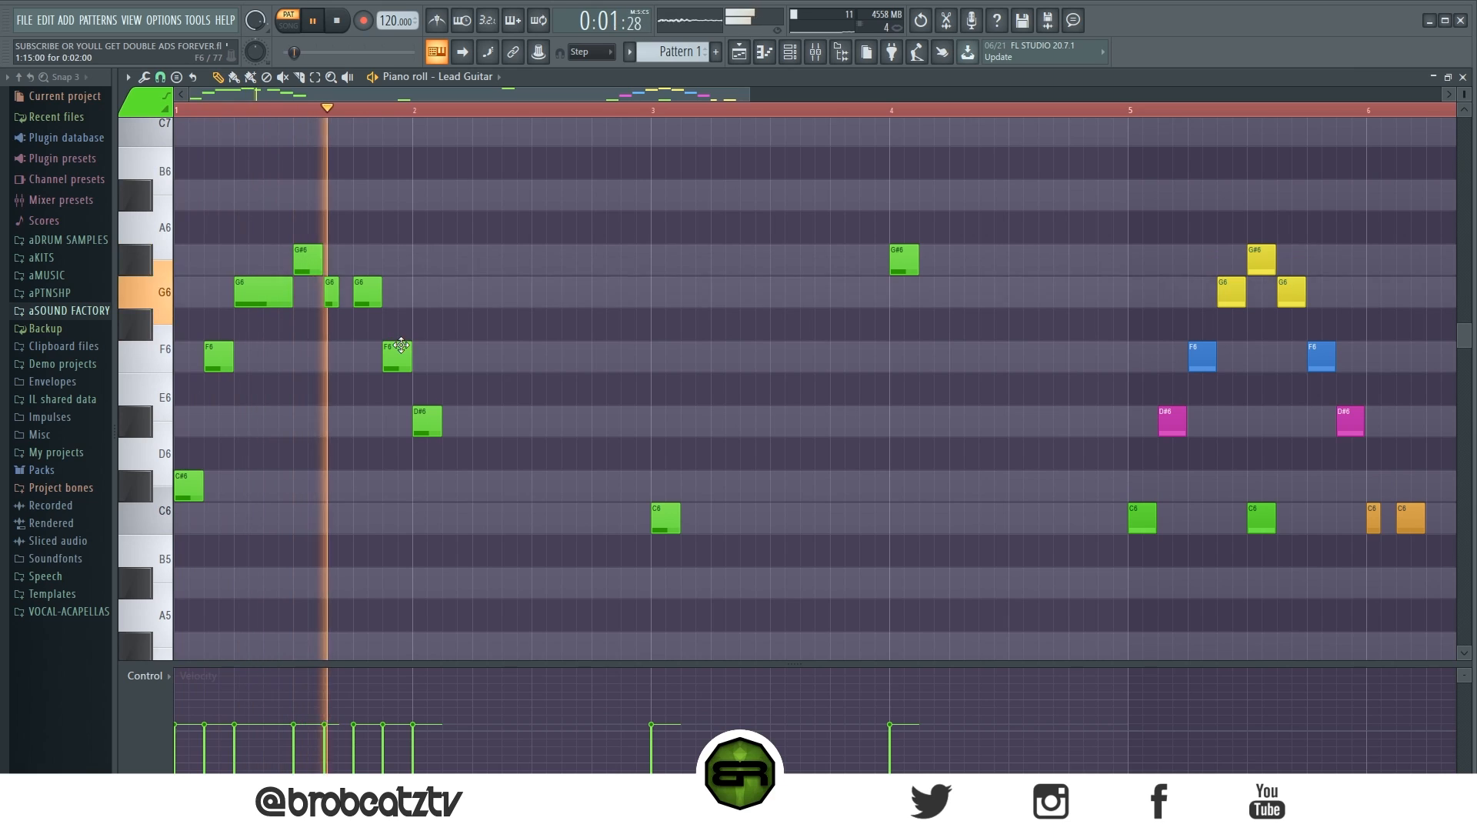
key(space)
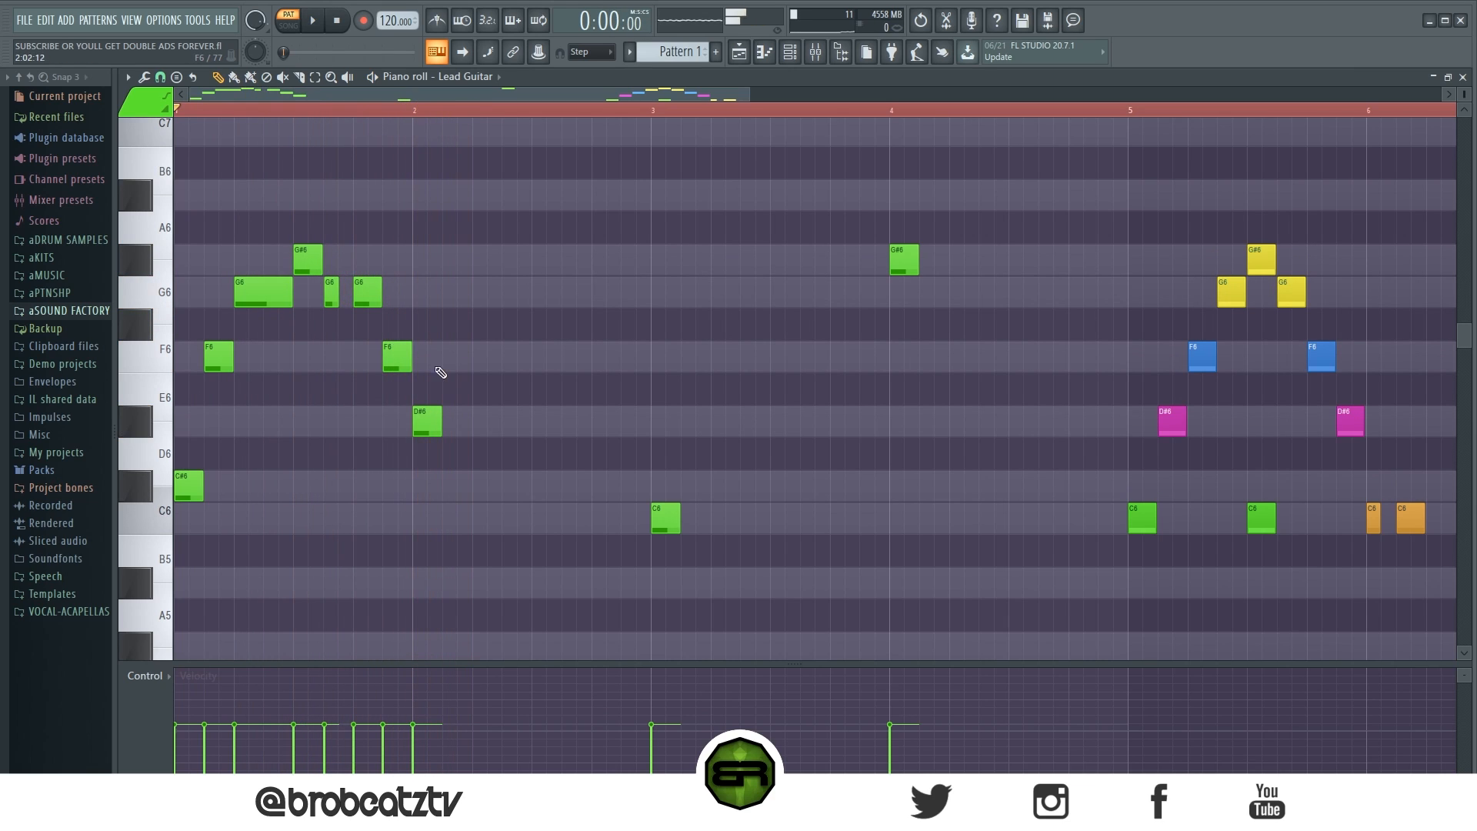
Begin bar 2 with a shortened D#6 and a longer D#6, followed by a long C7 and a short A#6
drag(442, 419, 479, 430)
click(451, 421)
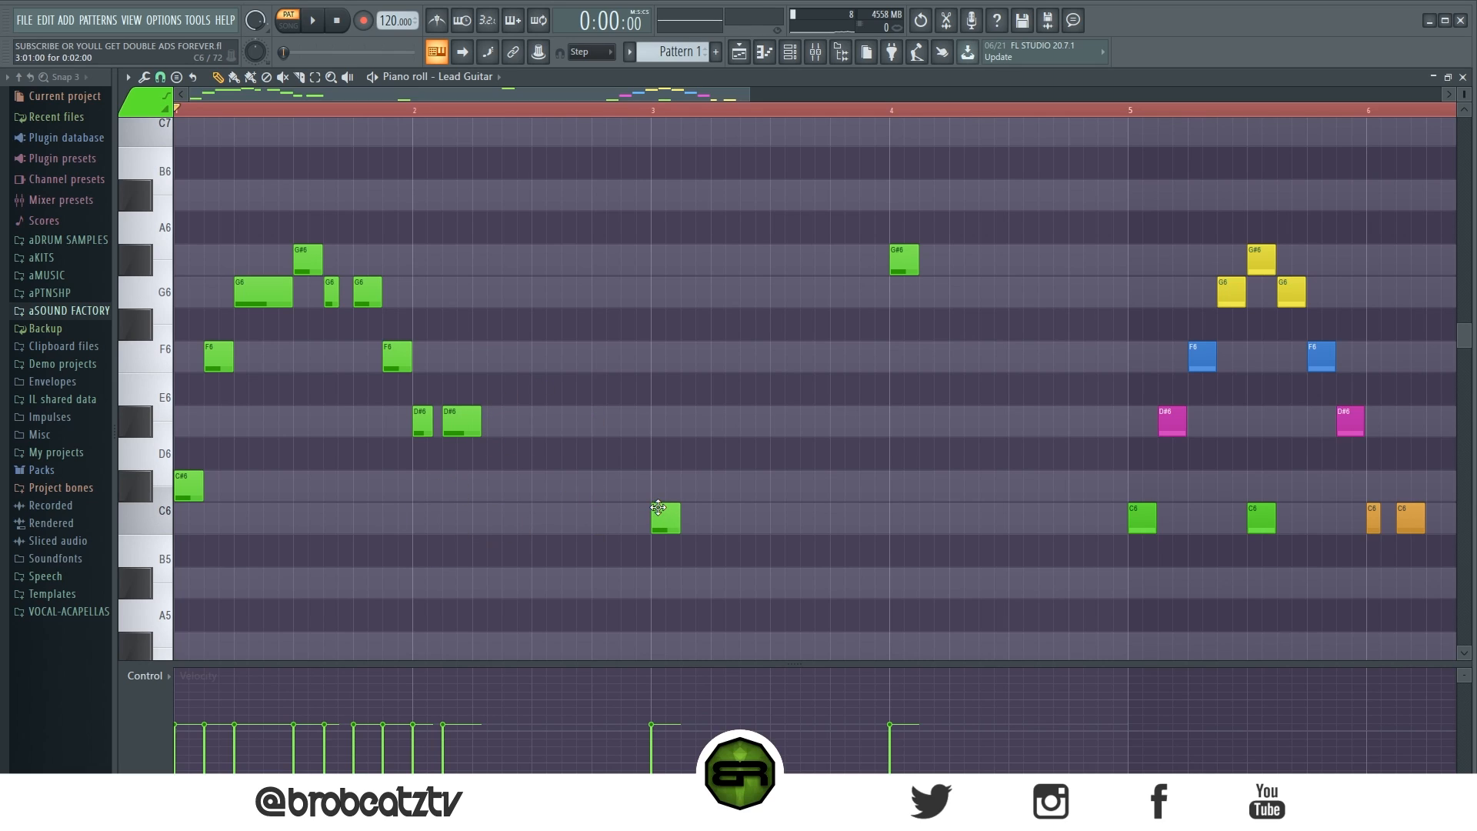
scroll(416, 397, up, 3)
scroll(662, 443, down, 3)
scroll(492, 379, up, 3)
click(478, 229)
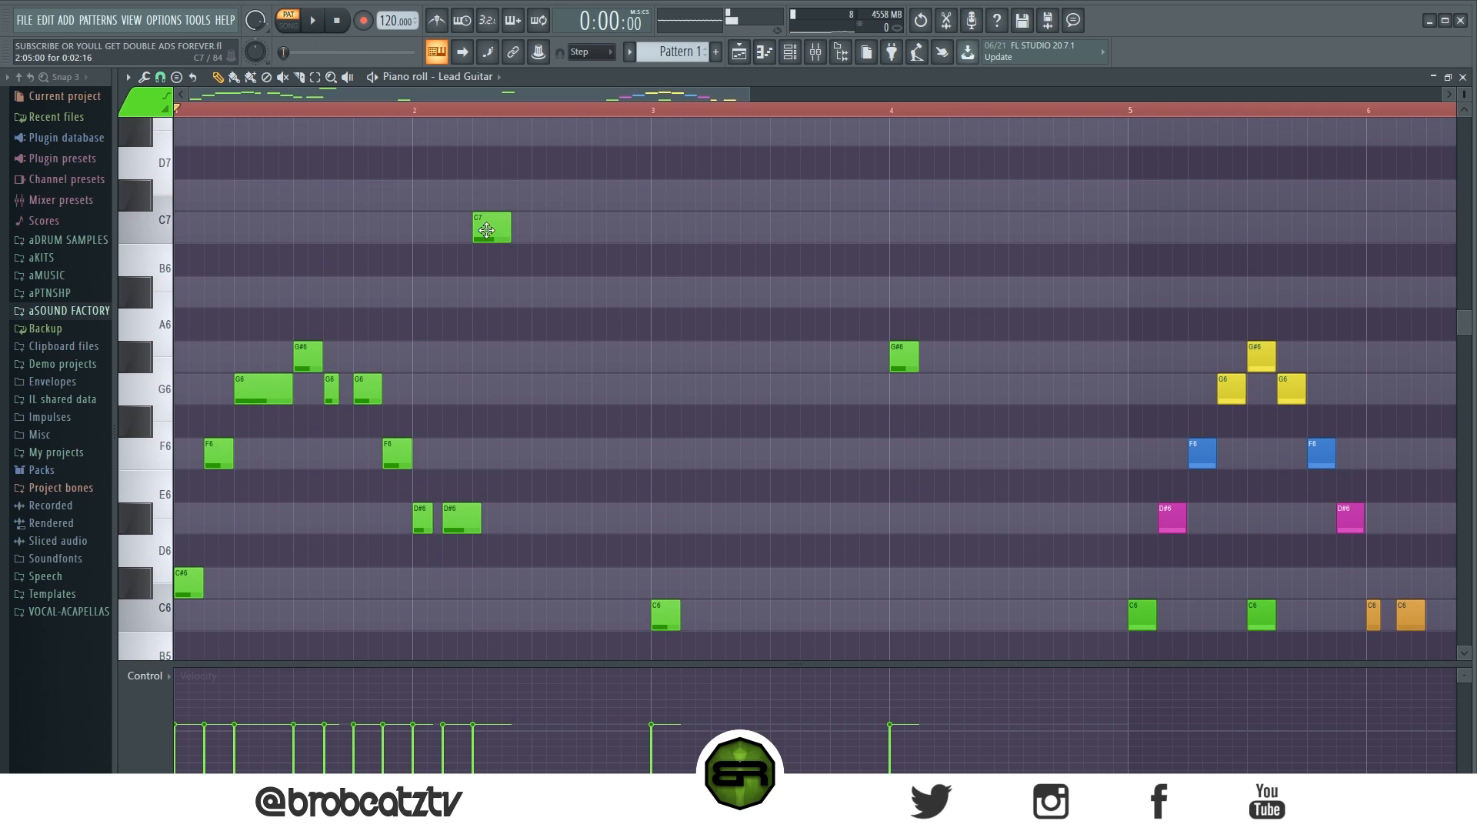
drag(506, 237, 547, 304)
click(539, 257)
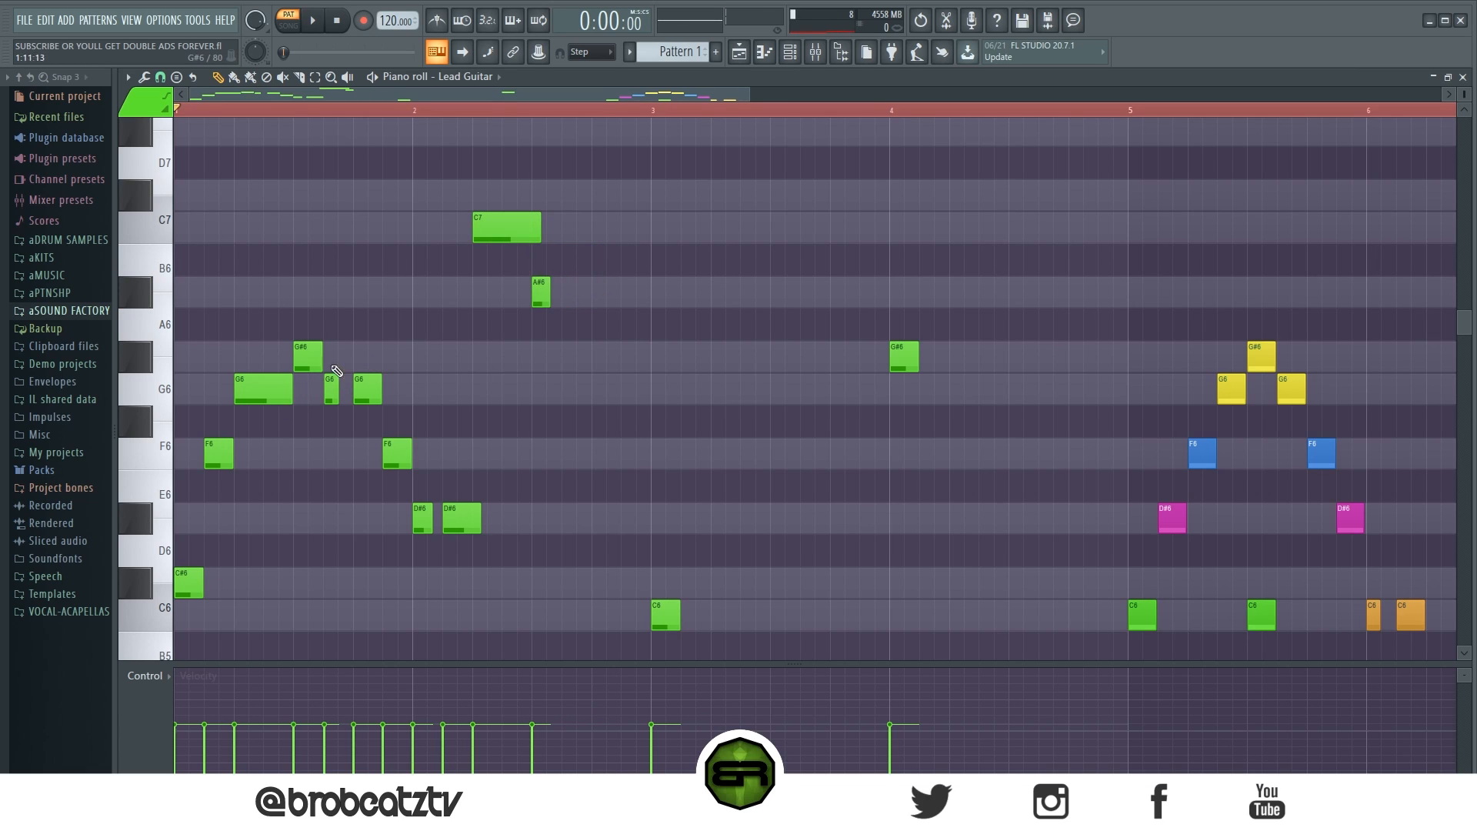
Complete bar 2 with G#6, G6 and G#6 notes, trim the C7 slightly, and play the melody
click(568, 363)
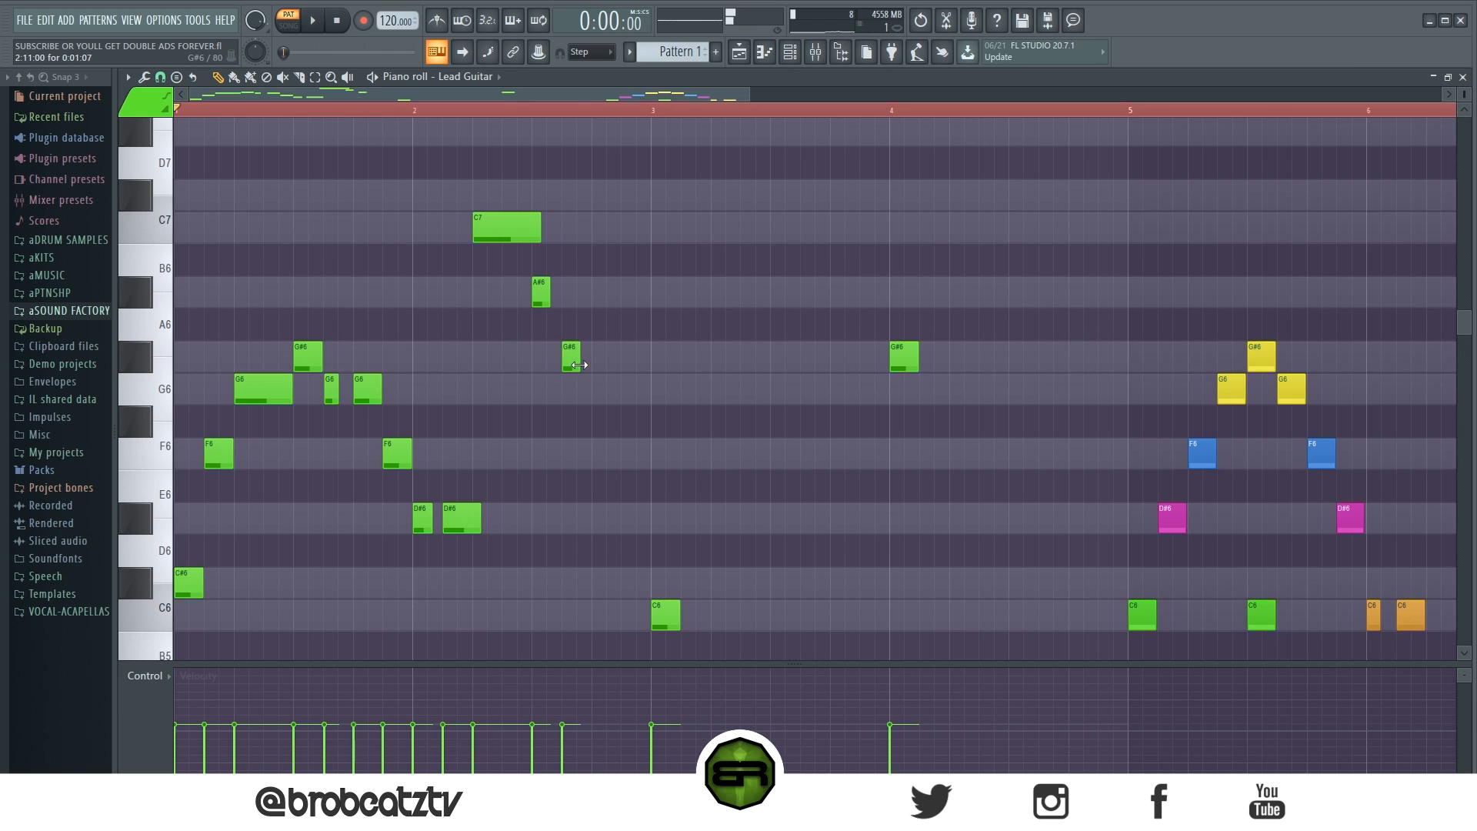
click(596, 388)
click(627, 356)
drag(654, 359, 648, 359)
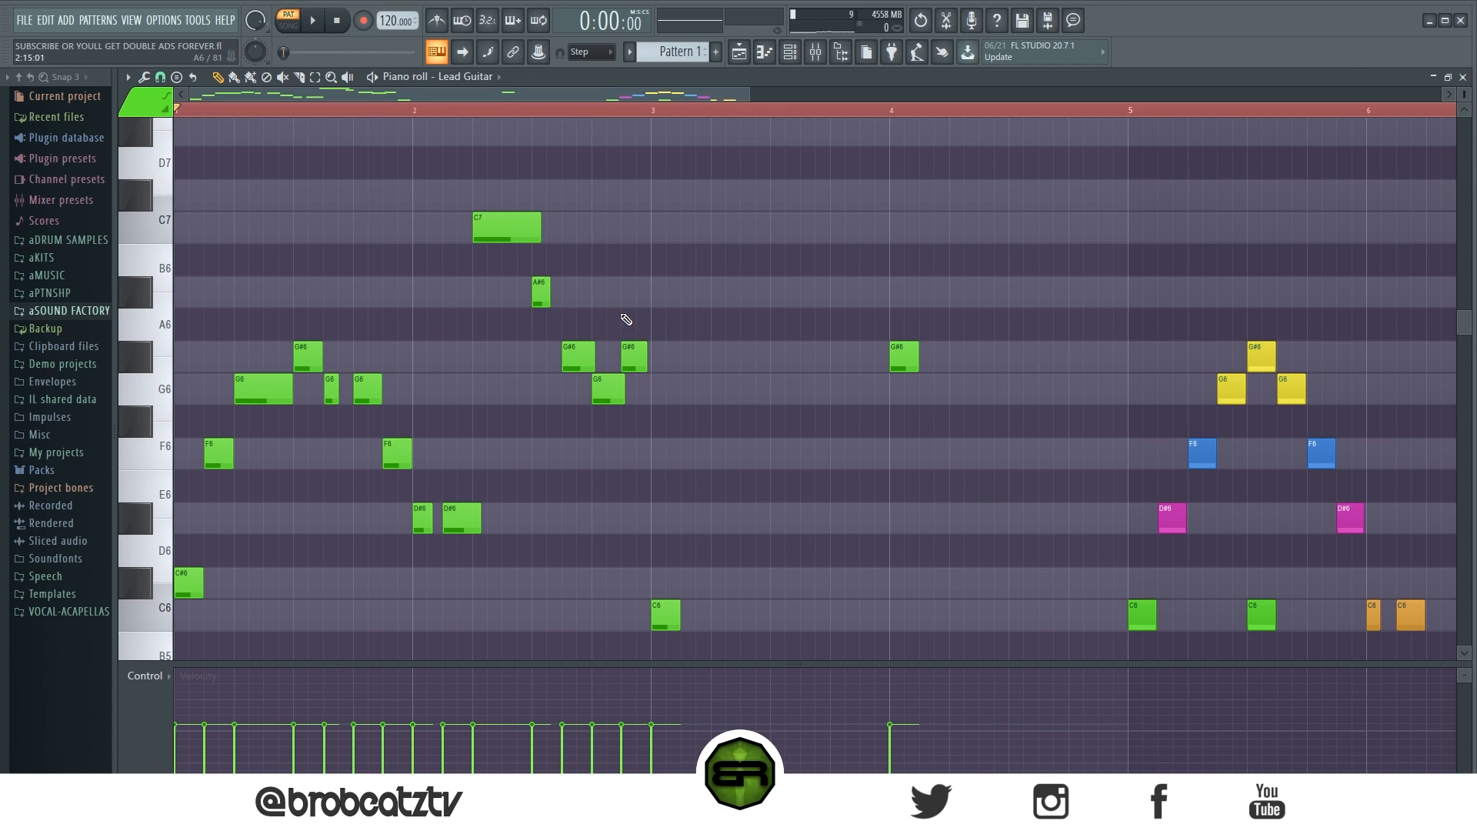
drag(533, 232, 536, 232)
key(space)
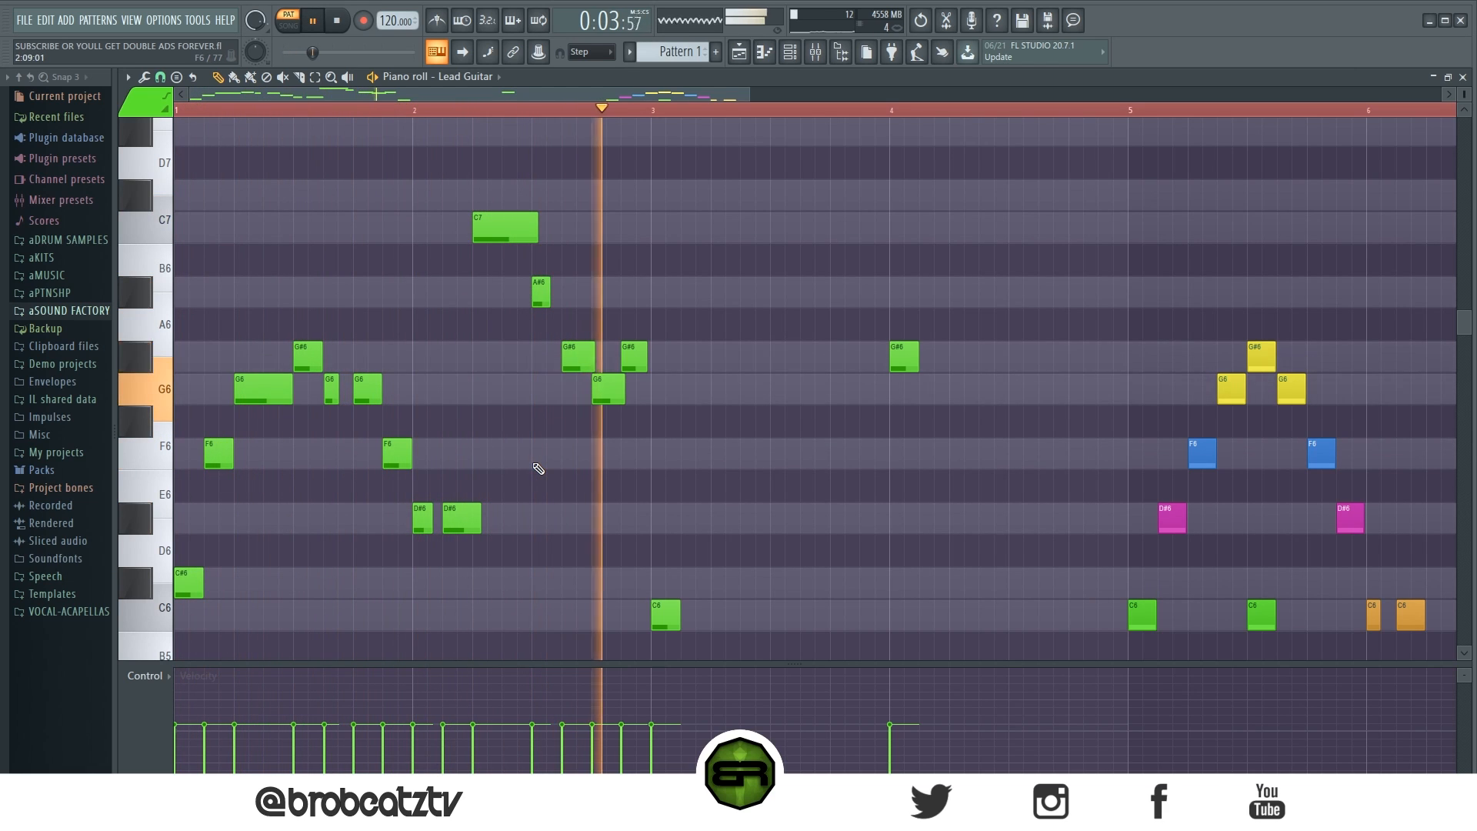
Stop playback, raise the C6 at the start of bar 3 one octave to C7 and lengthen it
key(space)
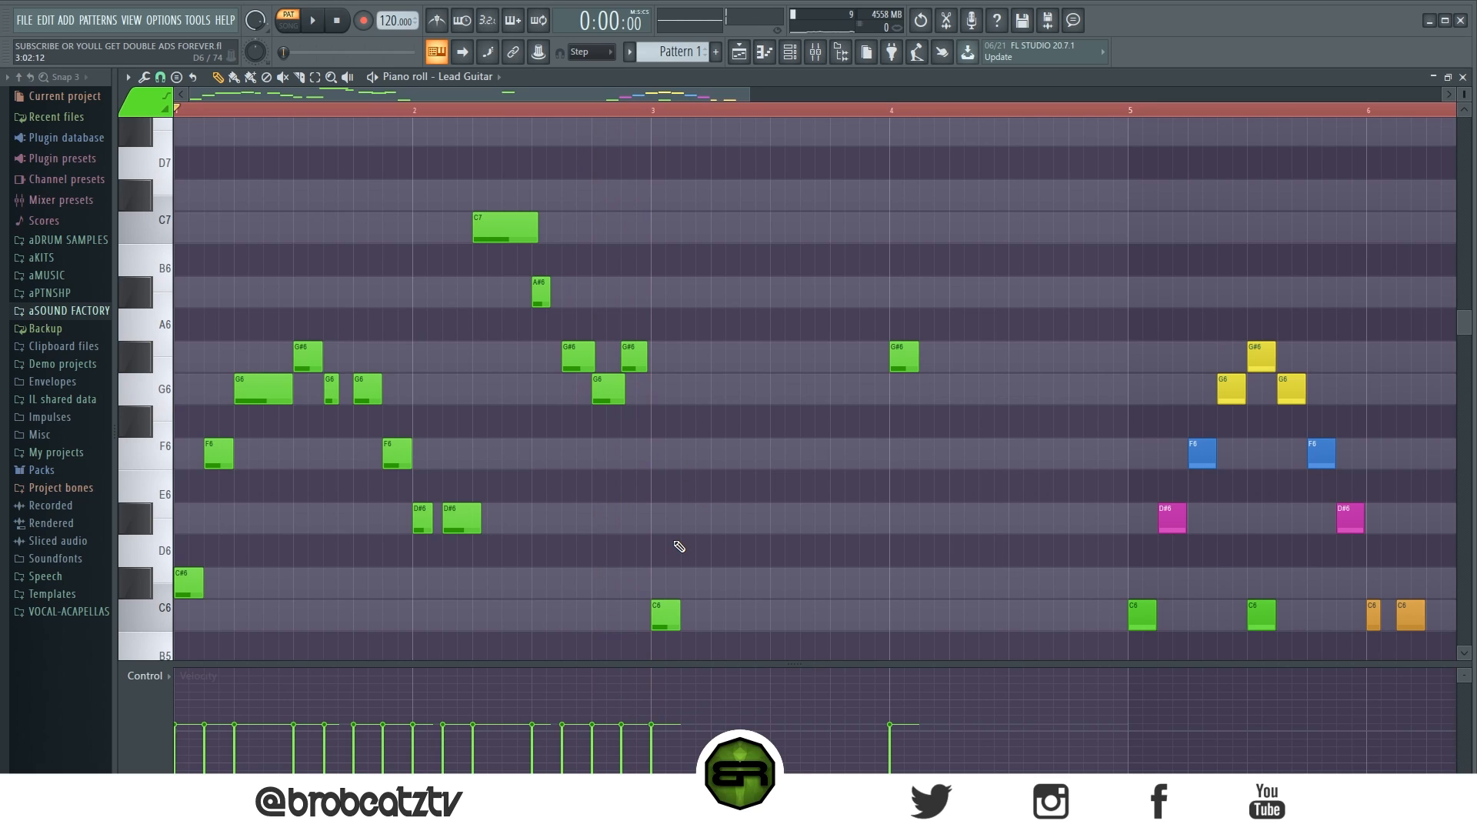
click(663, 614)
key(ctrl+Up)
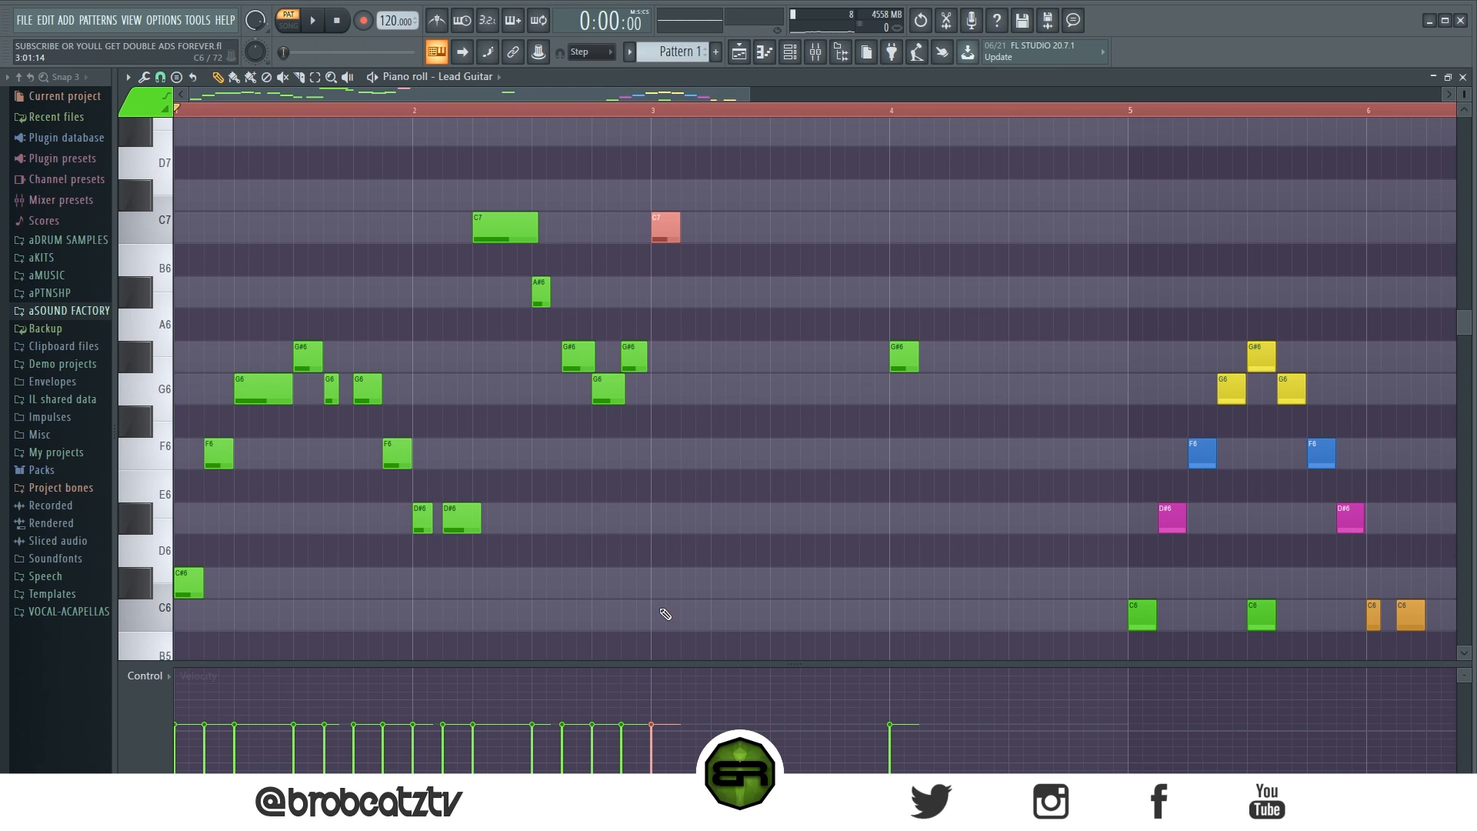
ctrl+click(721, 523)
drag(678, 234, 793, 252)
Fill the rest of bar 3 with a short C7, a longer C7, an A#6 and a short G#6, trimming their lengths
click(801, 231)
drag(824, 233, 851, 233)
click(837, 292)
click(872, 355)
mouse_move(871, 347)
mouse_down()
mouse_move(892, 362)
mouse_move(875, 367)
mouse_up()
drag(880, 296, 872, 299)
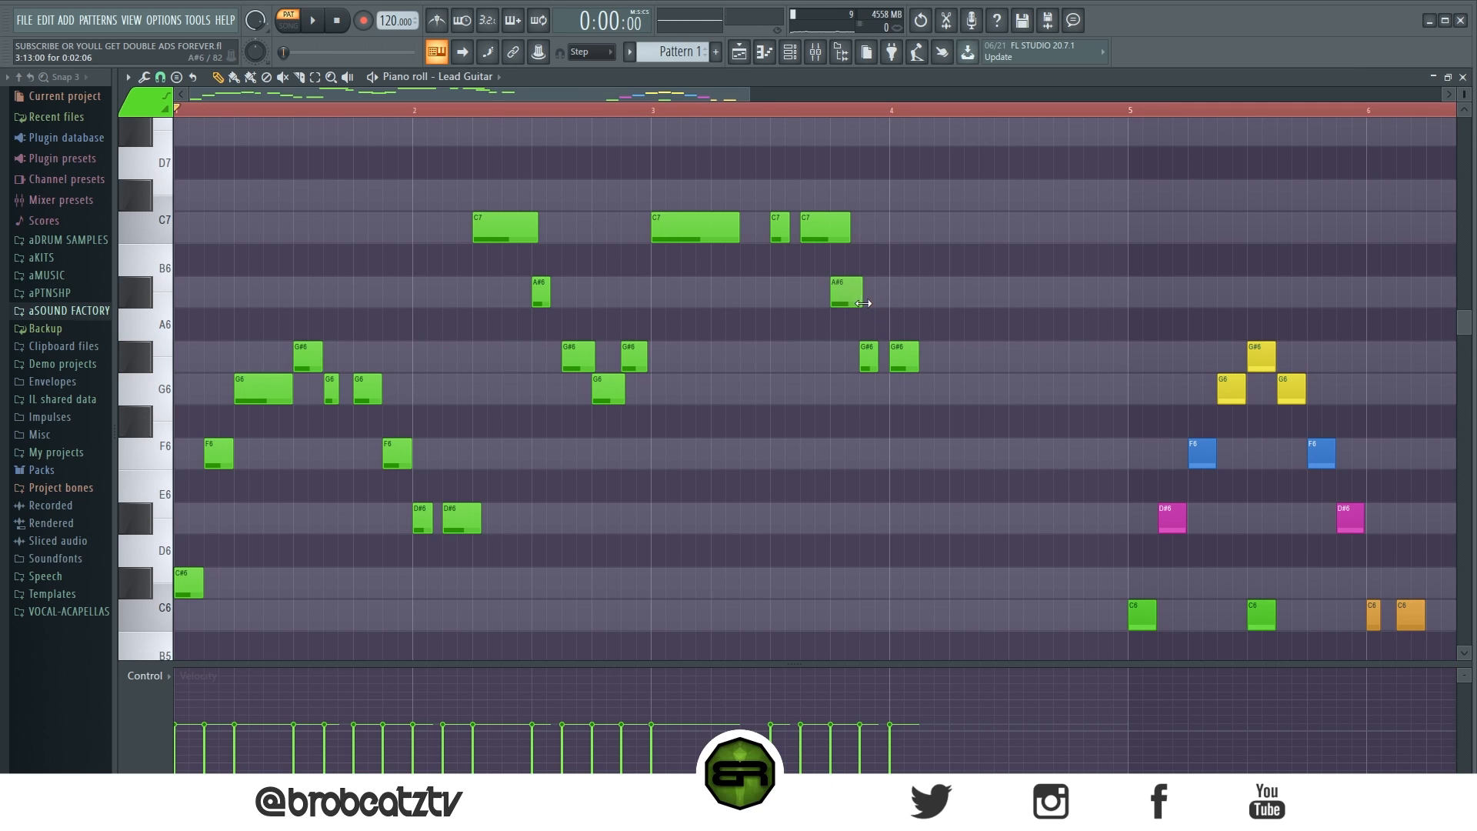
mouse_move(850, 230)
mouse_down()
mouse_move(827, 240)
mouse_move(839, 241)
mouse_up()
Trim the G#6 opening bar 4 slightly and follow it with a lengthened G6 and an F6
mouse_move(917, 356)
mouse_down()
mouse_move(963, 358)
mouse_move(920, 372)
mouse_up()
click(928, 387)
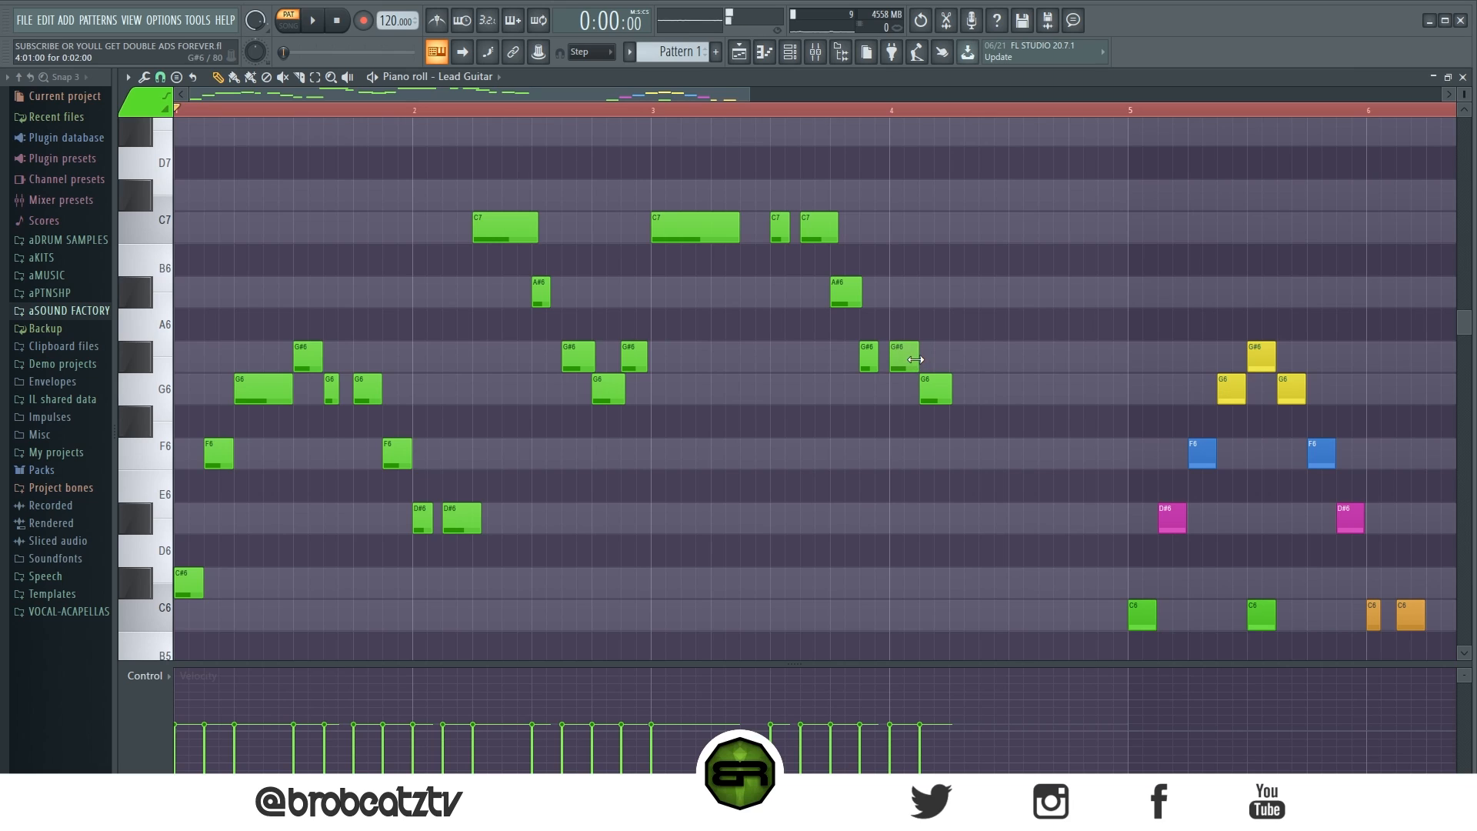
drag(951, 388, 970, 389)
click(982, 455)
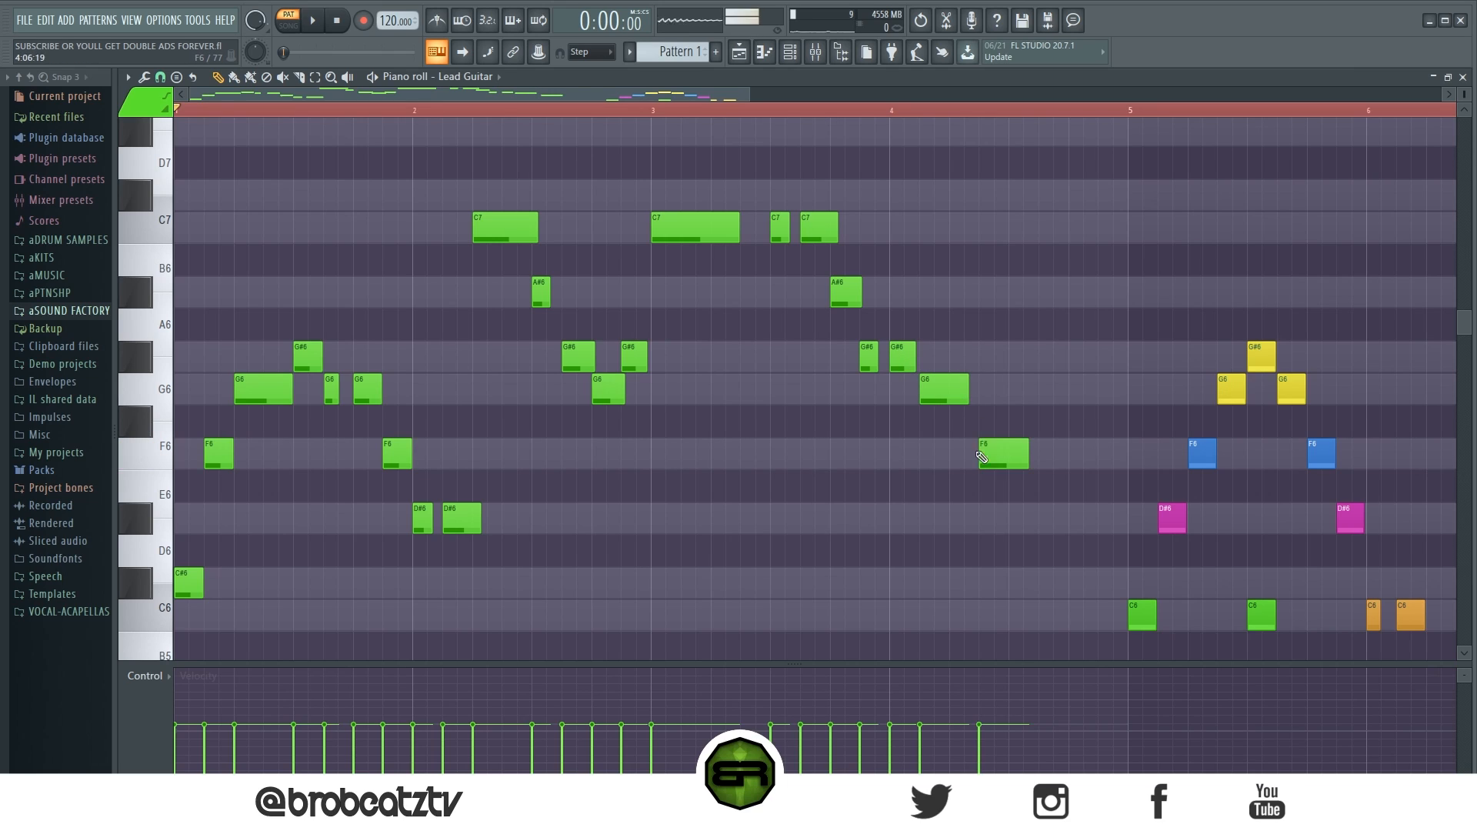
Finish bar 4 with G6, G#6 and G6 notes, shorten the F6, first added G6 and G#6, and play the melody
click(1011, 392)
click(1041, 356)
click(1071, 391)
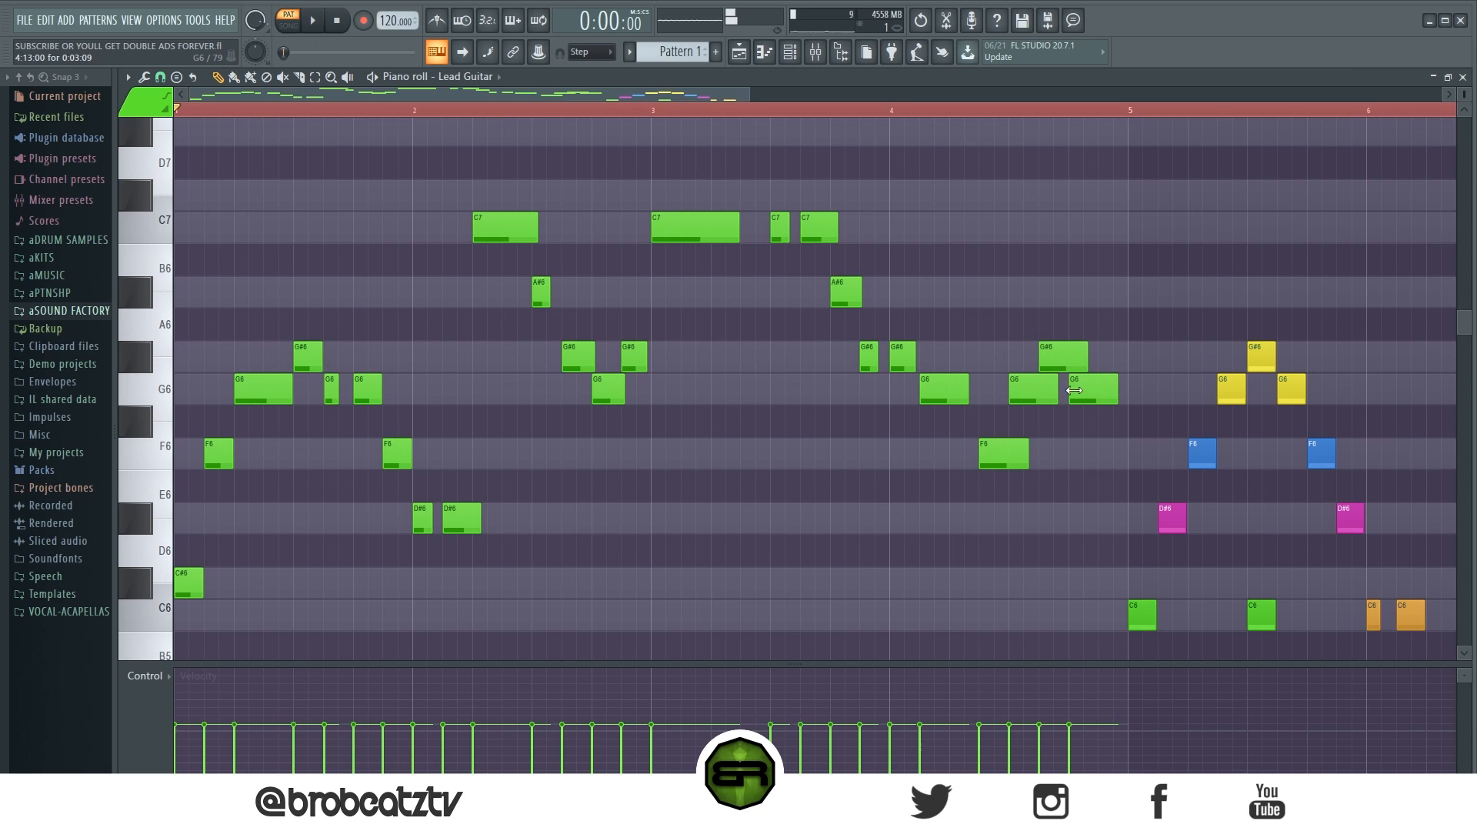
drag(1055, 387, 1013, 448)
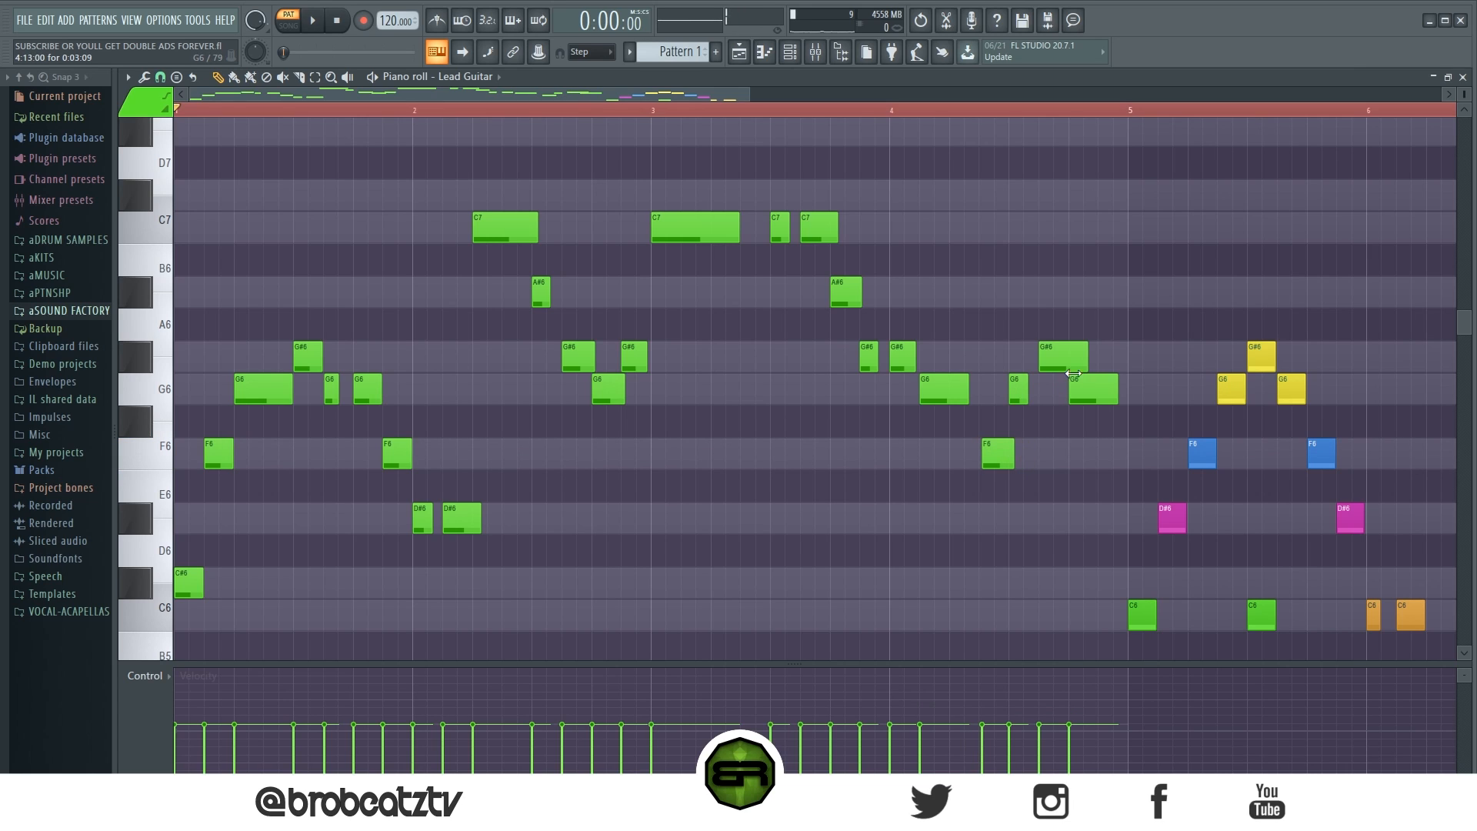
drag(1089, 352, 1075, 354)
key(space)
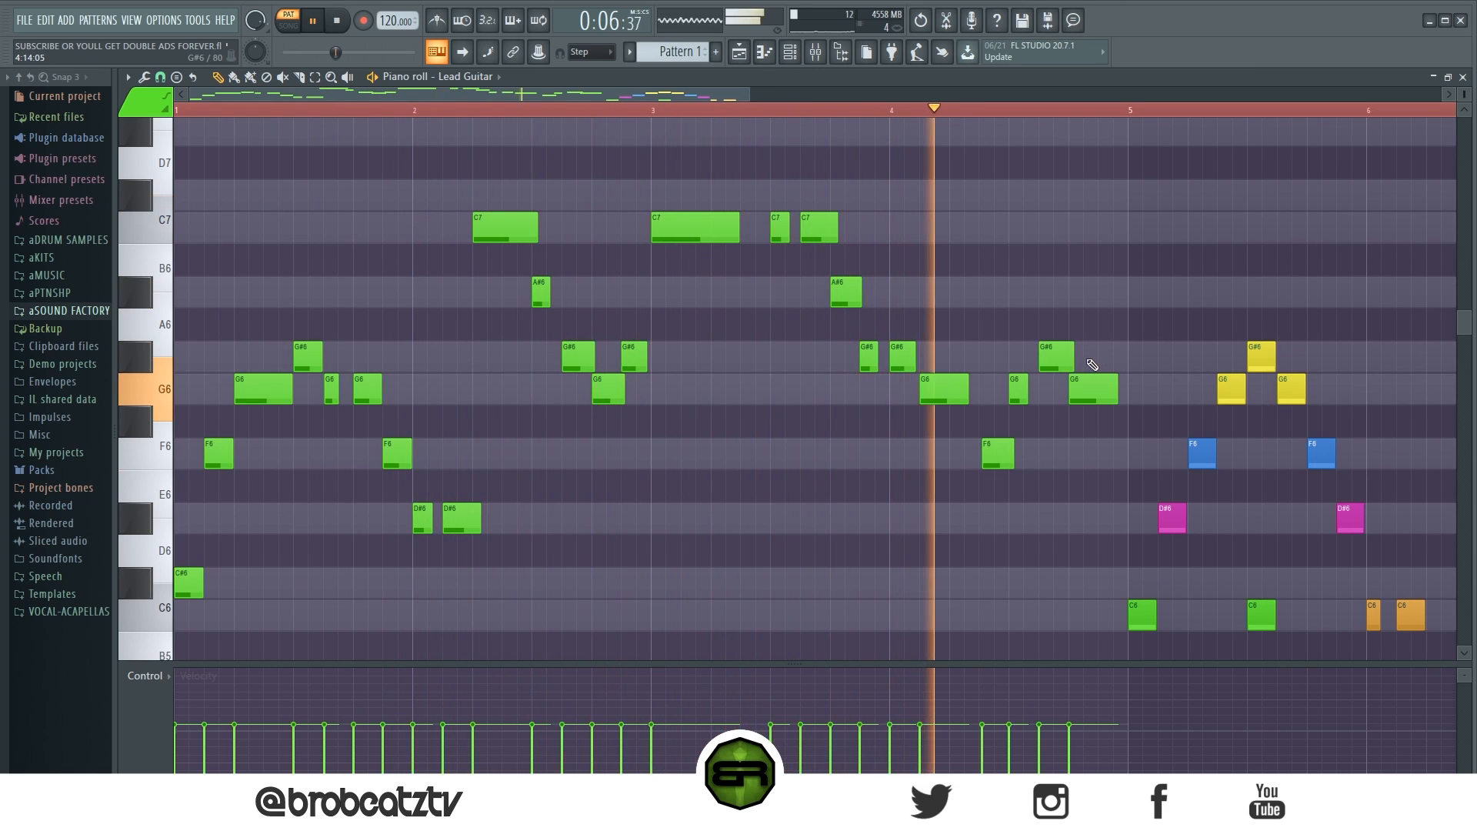
key(space)
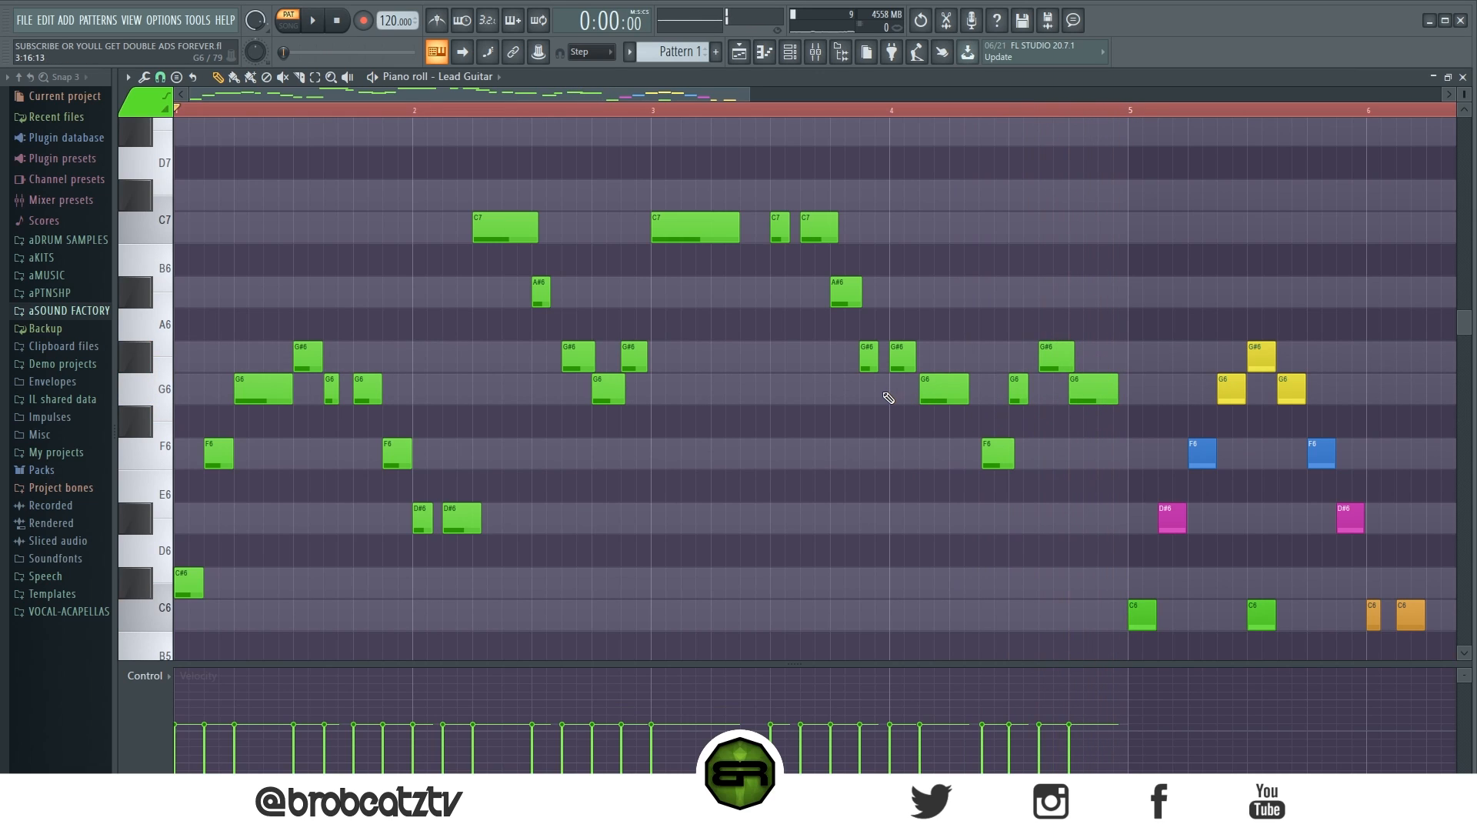
Duplicate the four-bar Lead Guitar melody into bars 5 to 8, shifting the coloured reference notes to start at bar 9
scroll(622, 123, down, 1)
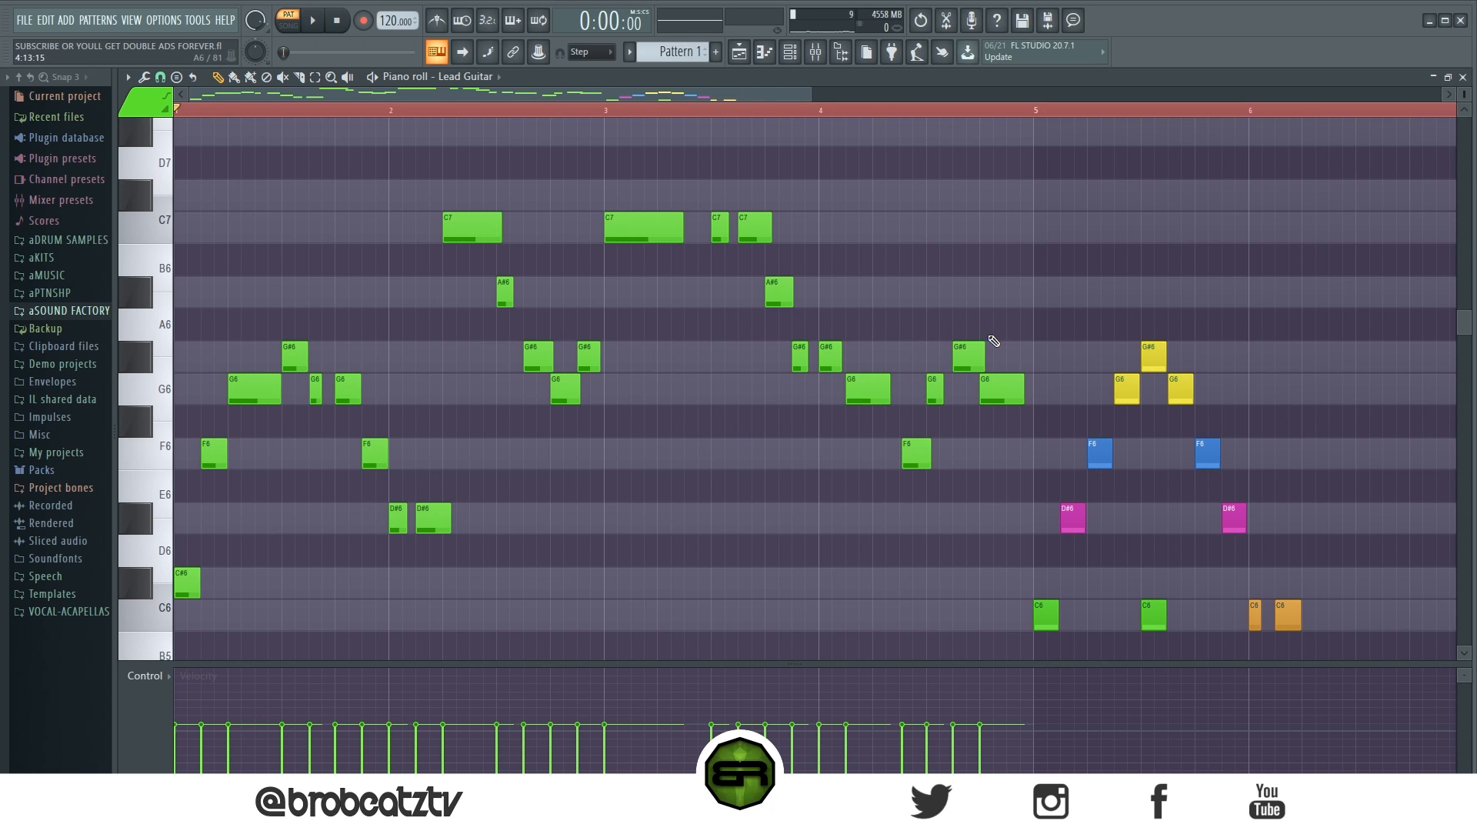
drag(1026, 348, 953, 397)
ctrl+click(611, 377)
drag(1056, 356, 1317, 634)
ctrl+click(1340, 514)
drag(1018, 150, 185, 604)
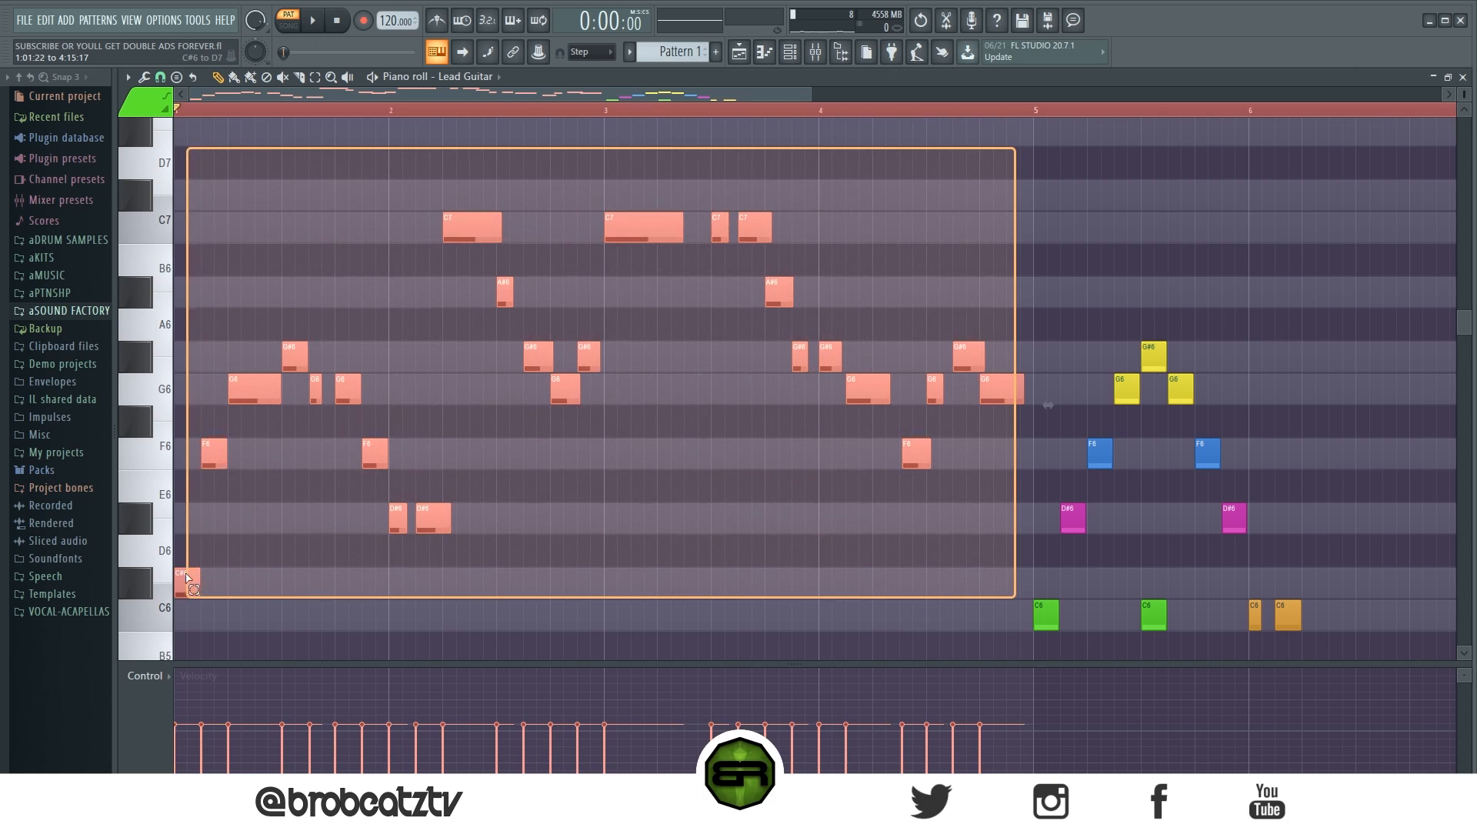
ctrl+click(339, 579)
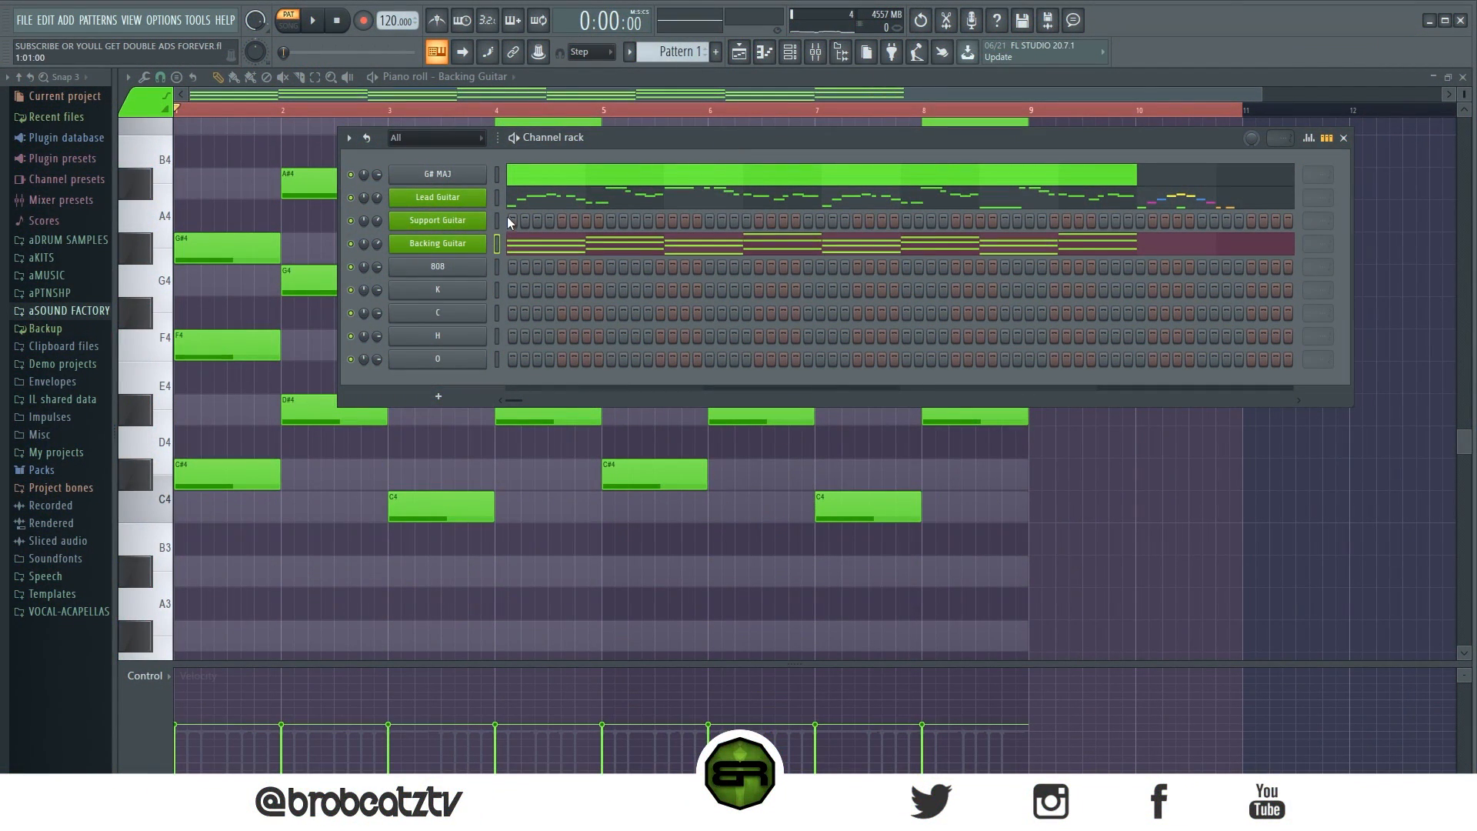
Audition the Stratus Ambient Rhythm patch on the Support Guitar channel and close its plugin window
click(462, 220)
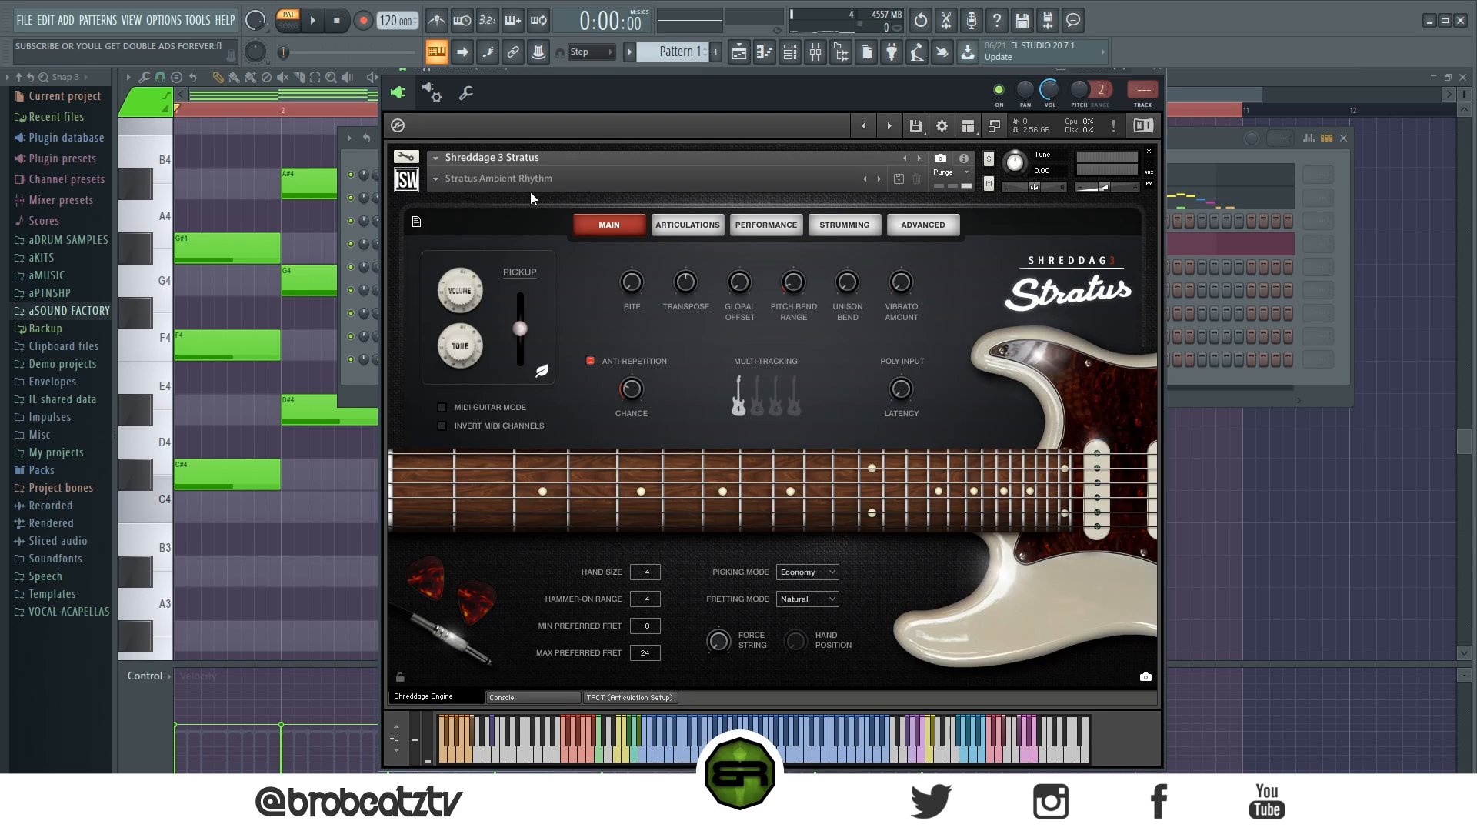
click(695, 744)
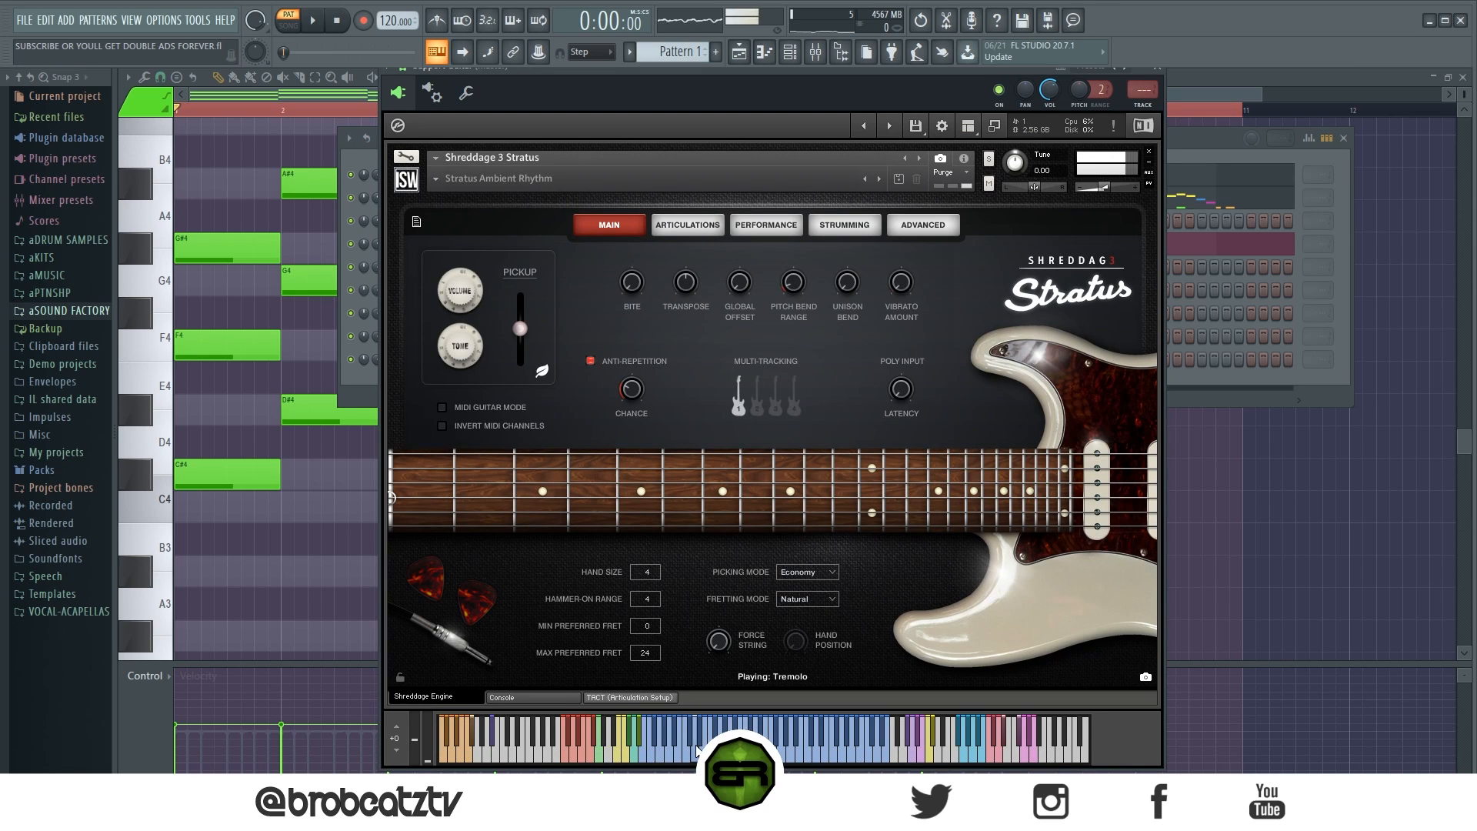
click(1160, 70)
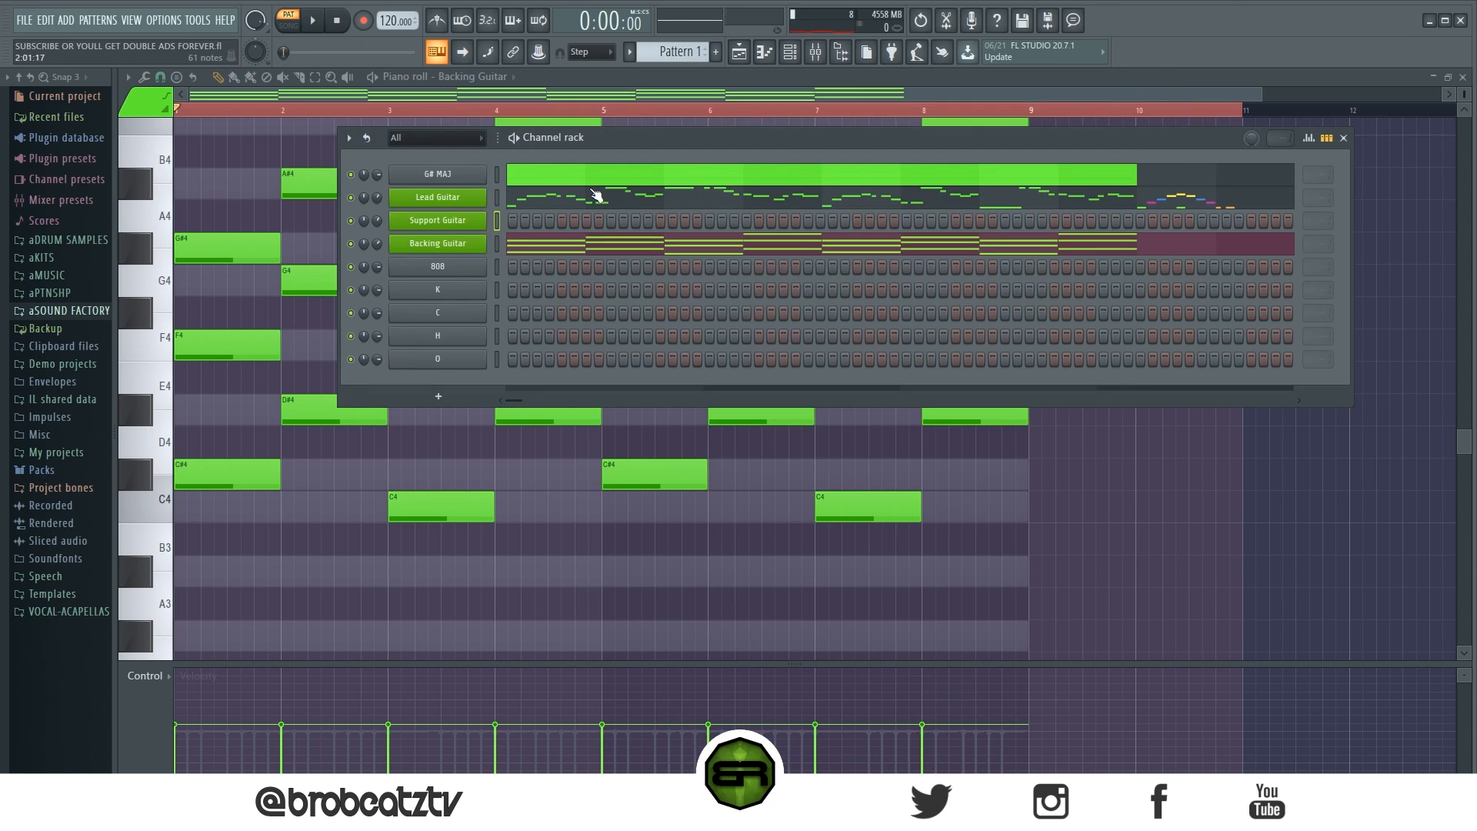
Review the Lead Guitar melody in its piano roll, focusing on the long C7 notes in bars 2 and 3
click(604, 195)
scroll(568, 202, up, 8)
scroll(654, 295, up, 2)
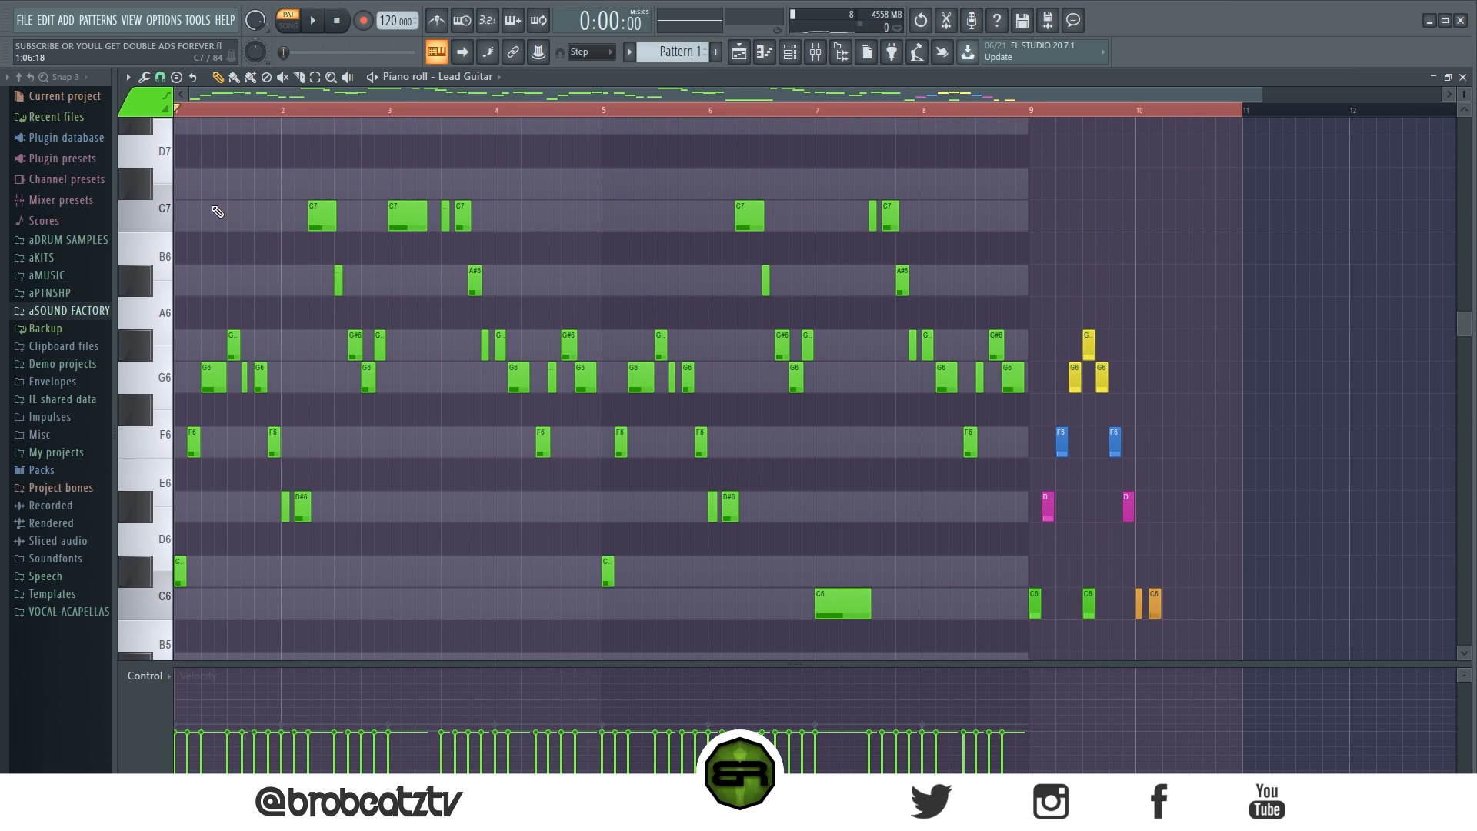
scroll(312, 121, up, 2)
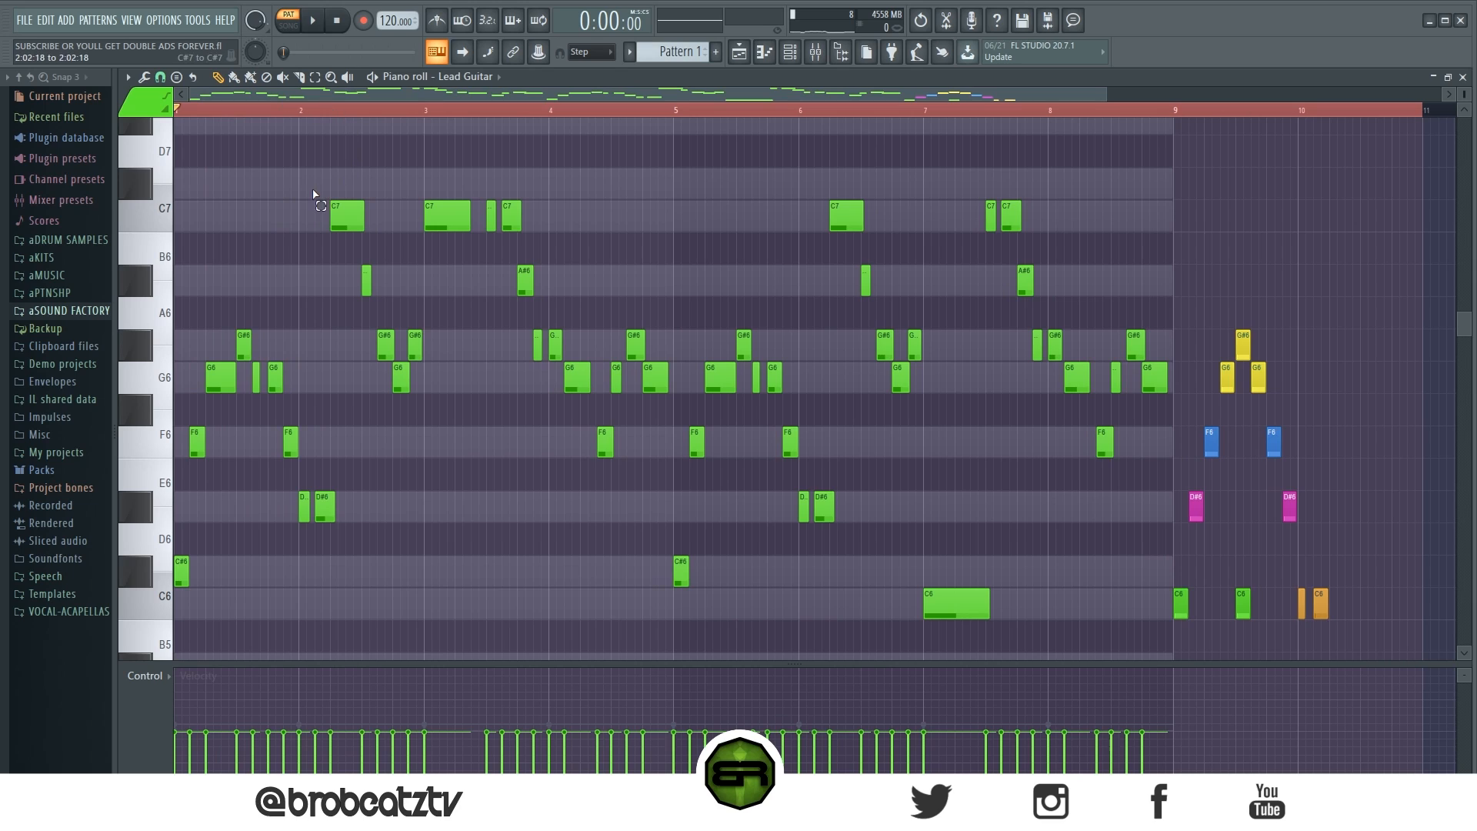
drag(344, 219, 346, 220)
drag(454, 219, 460, 222)
Open the Support Guitar's empty piano roll
click(793, 57)
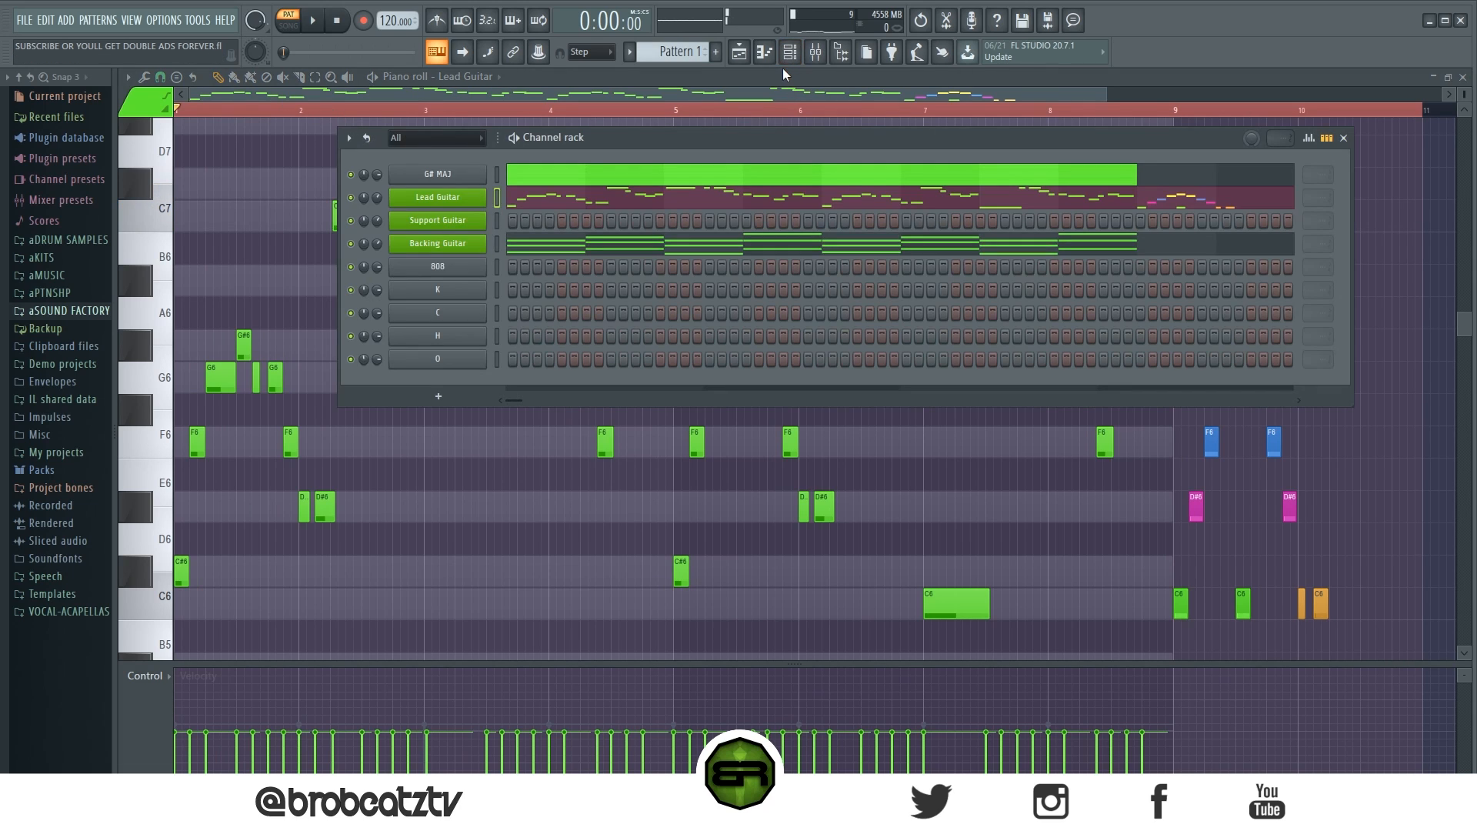
click(740, 56)
click(794, 57)
right_click(483, 220)
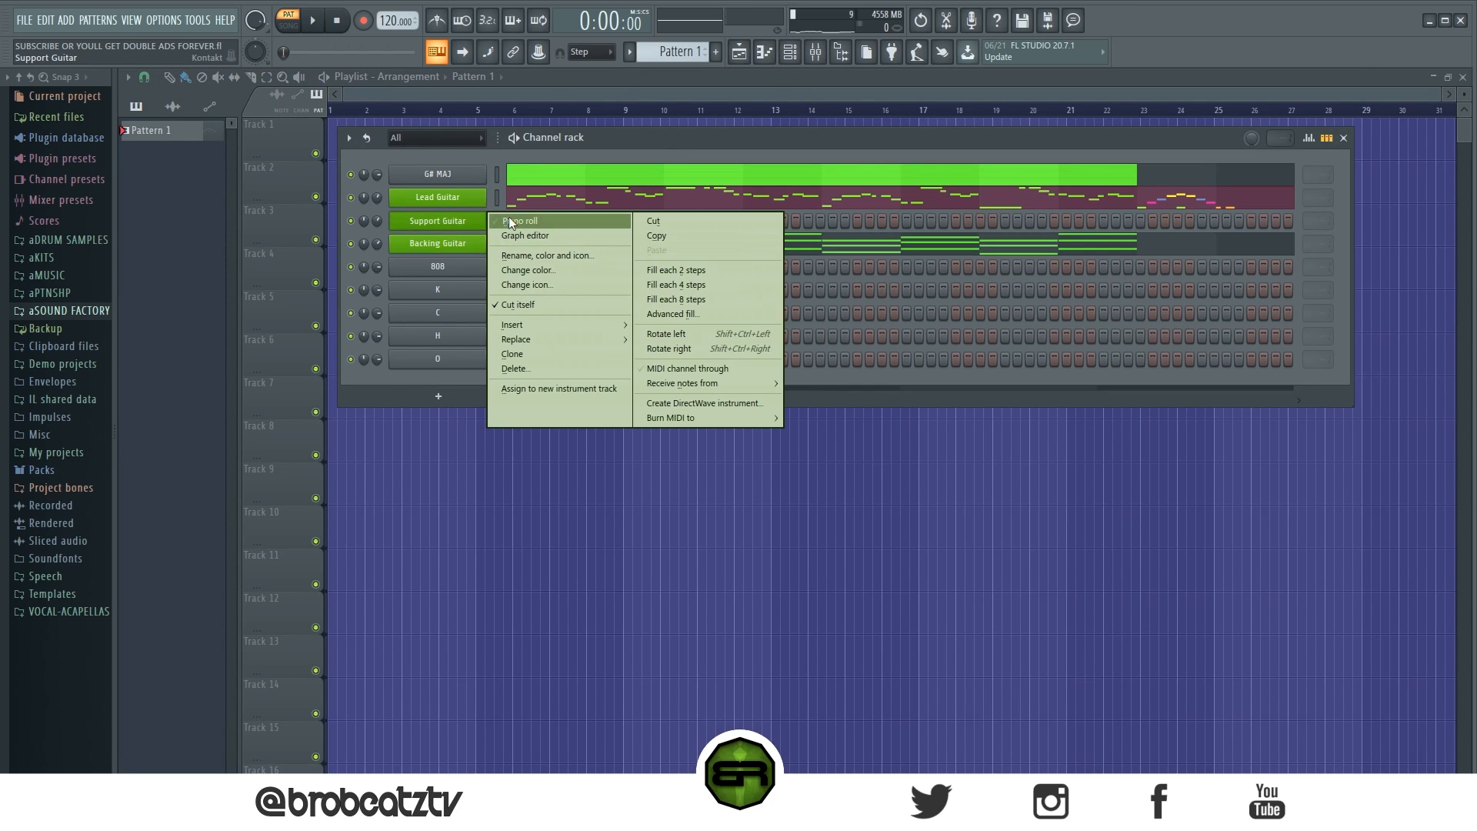
click(509, 217)
scroll(379, 112, up, 4)
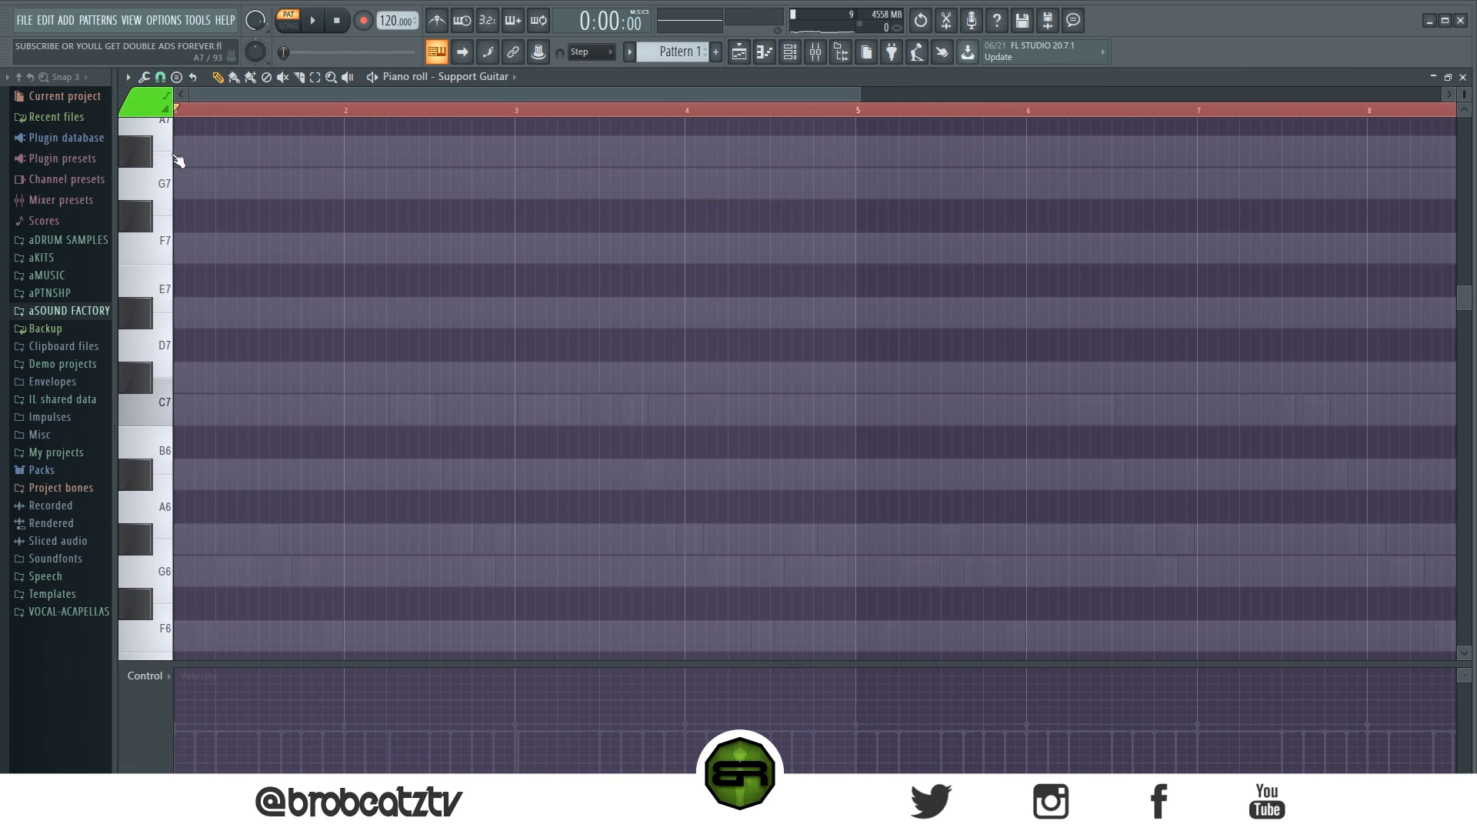
scroll(280, 257, down, 3)
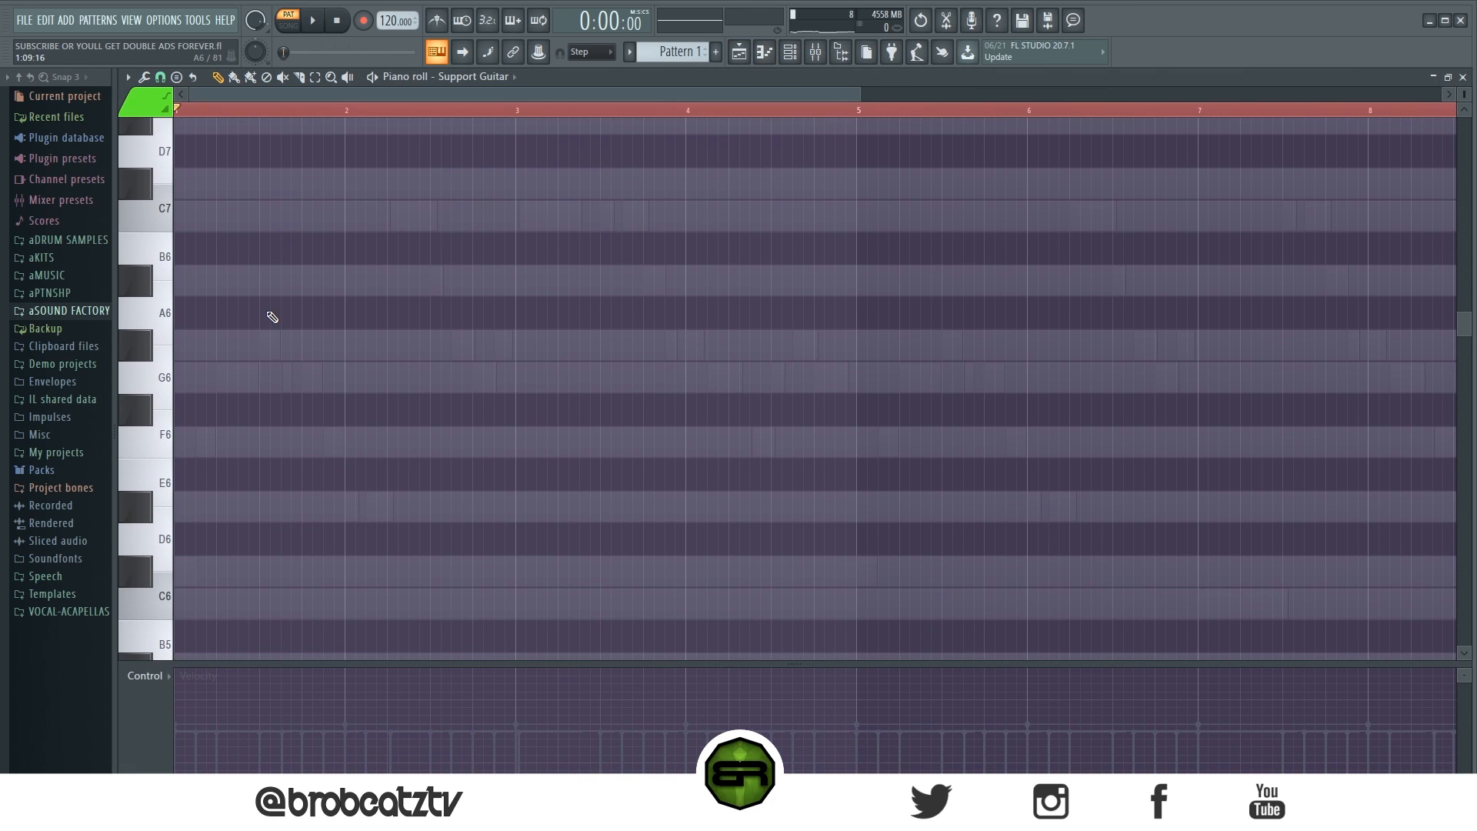
Place an extended A#6 note in the second half of bar 1 on the Support Guitar and play it with the melody
key(space)
key(space)
key(space)
click(145, 285)
key(space)
click(255, 284)
drag(264, 285, 253, 290)
key(space)
drag(311, 293, 314, 292)
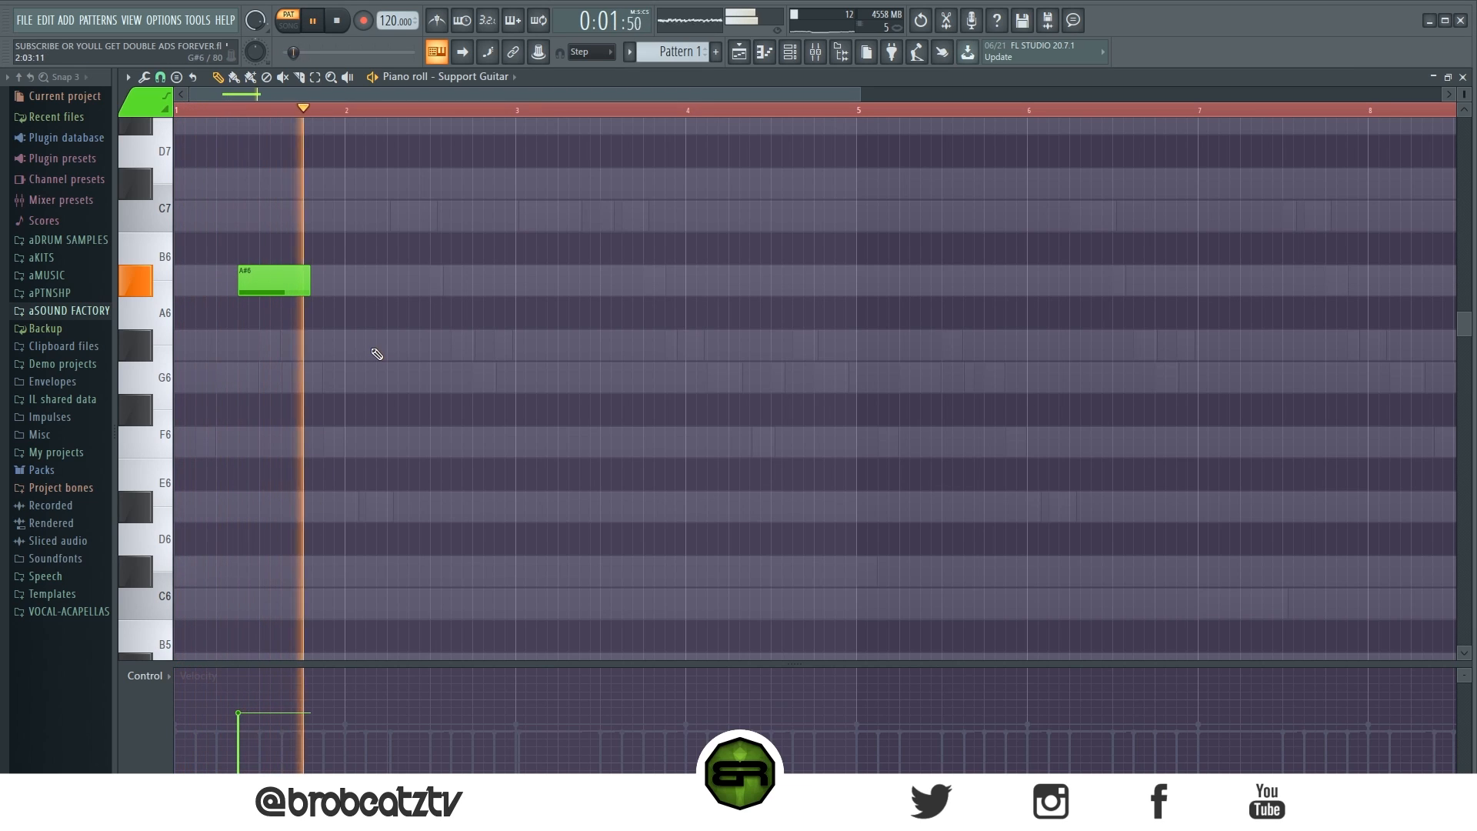
Adjust the length of the A#6 in bar 1, lower it one octave to A#5 and play it
key(space)
mouse_move(315, 290)
mouse_down()
mouse_move(329, 293)
mouse_move(301, 312)
mouse_up()
key(space)
key(space)
key(ctrl+Down)
key(space)
scroll(316, 326, down, 5)
scroll(399, 316, up, 1)
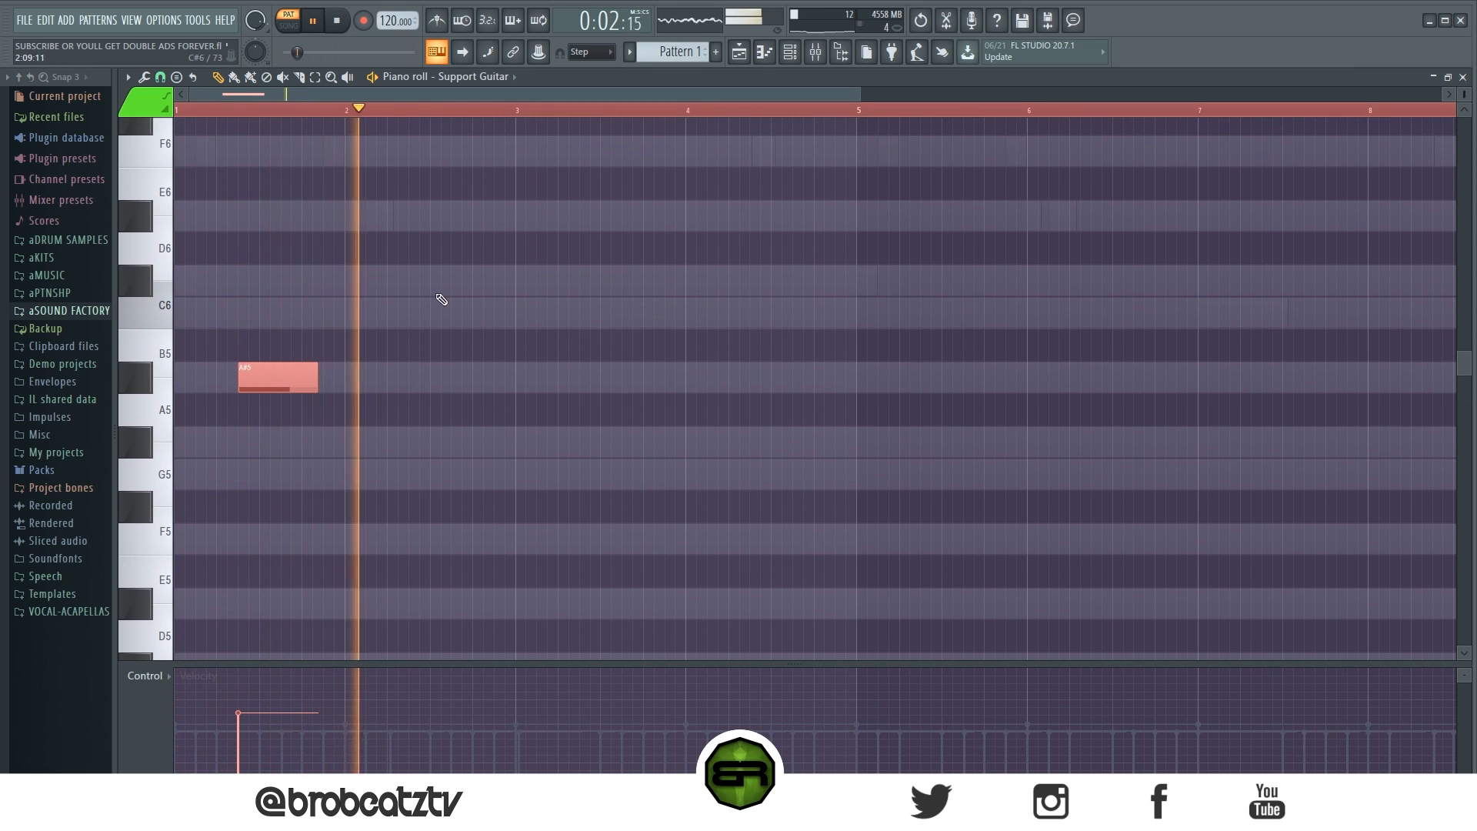
key(space)
Add a D#6 in the middle of bar 2 and an equally long C6 at the start of bar 3
click(147, 213)
key(space)
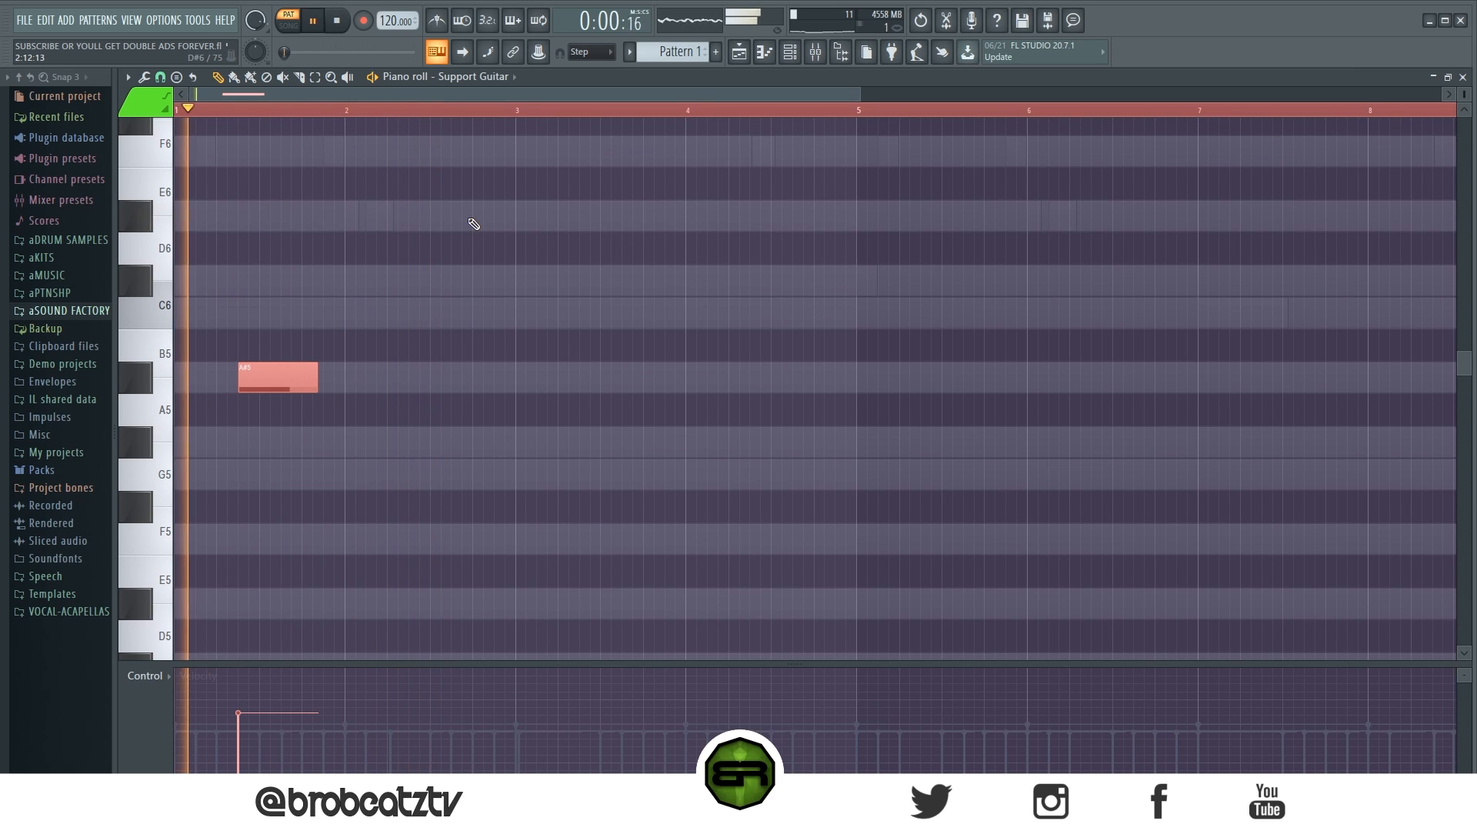
click(428, 223)
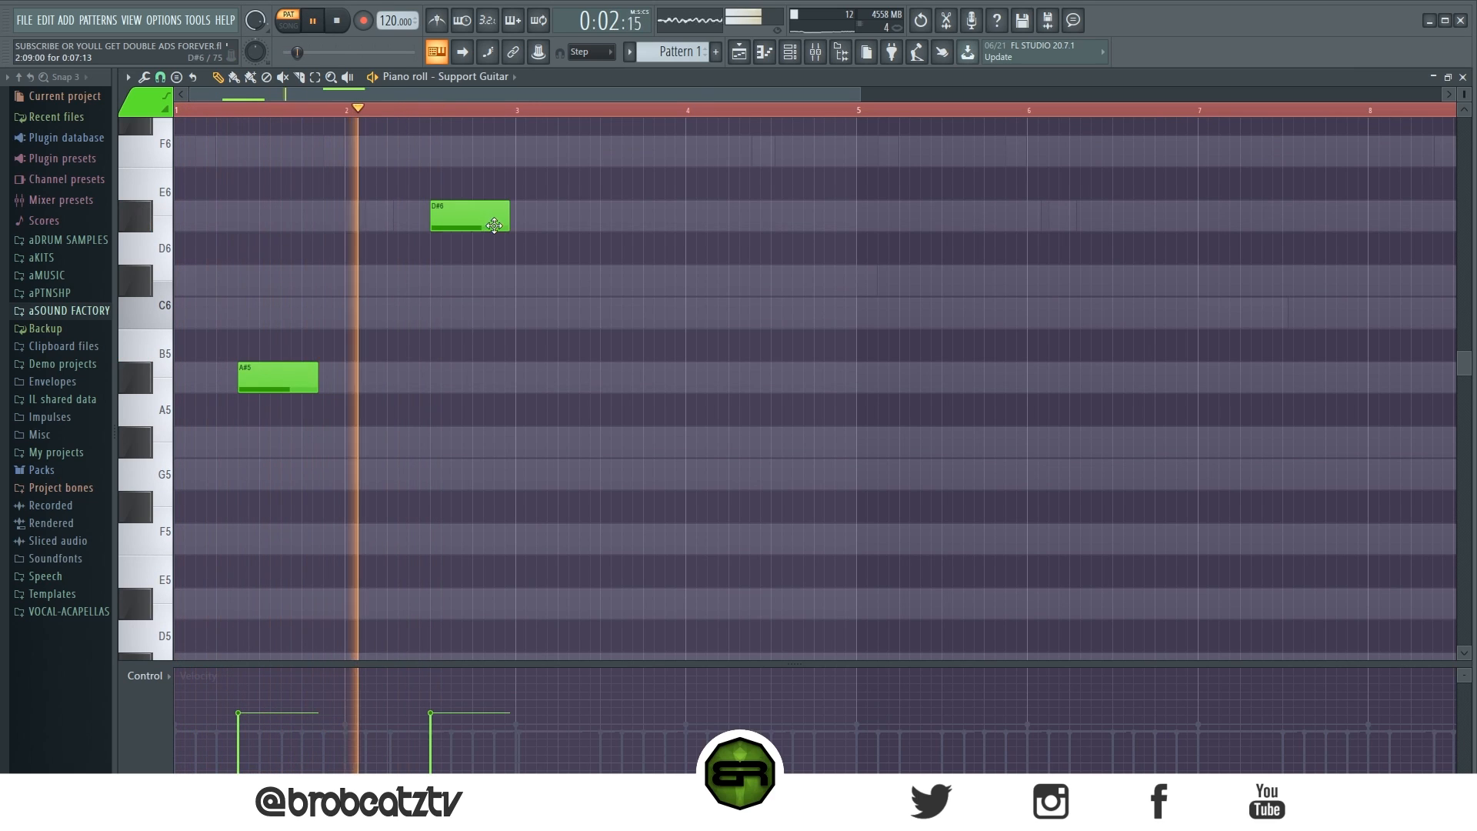
drag(519, 294, 539, 318)
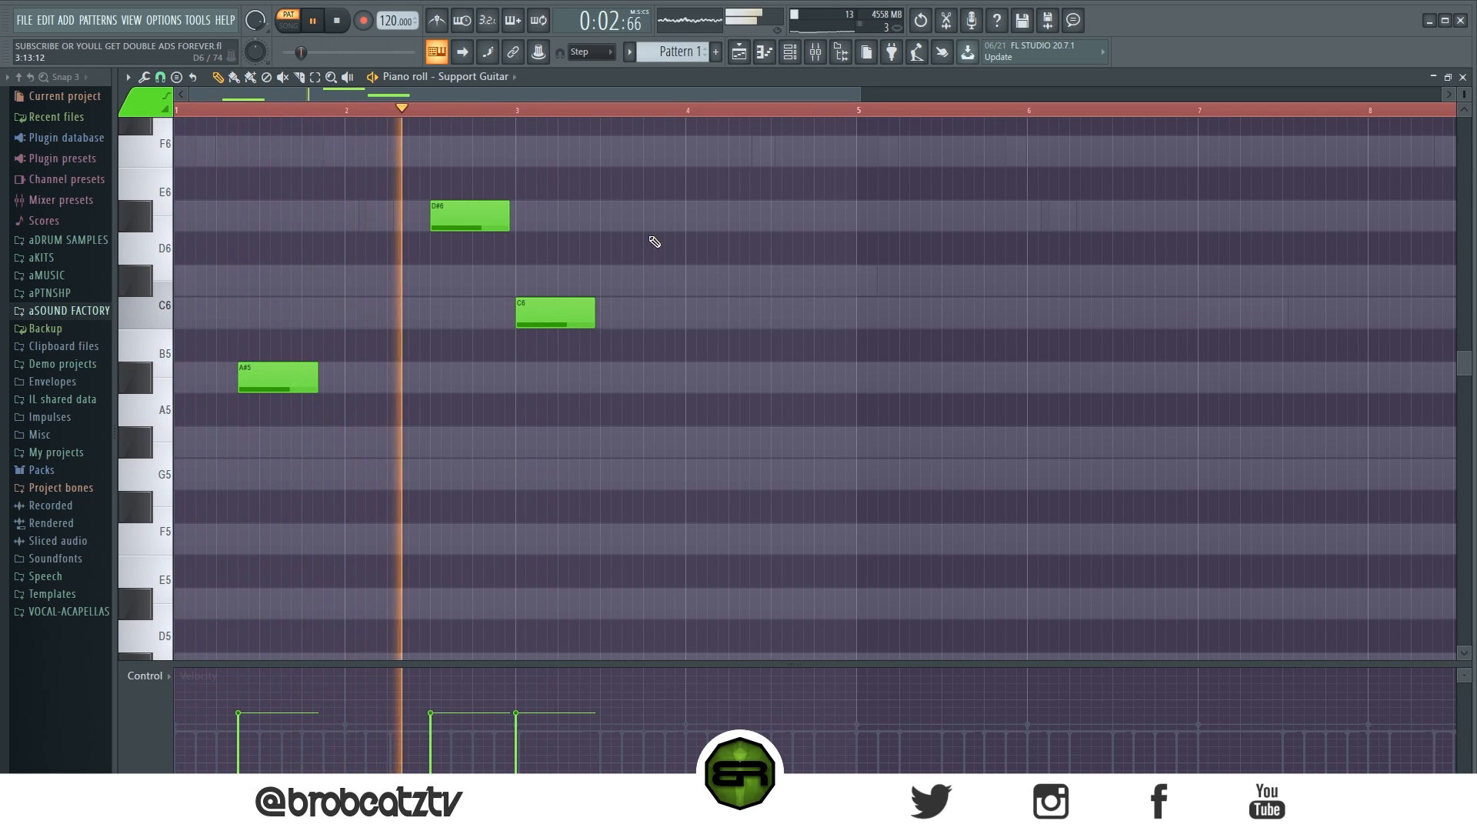
Add a D#6 on beat 4 of bar 3 and a short C6 starting just after it
click(678, 220)
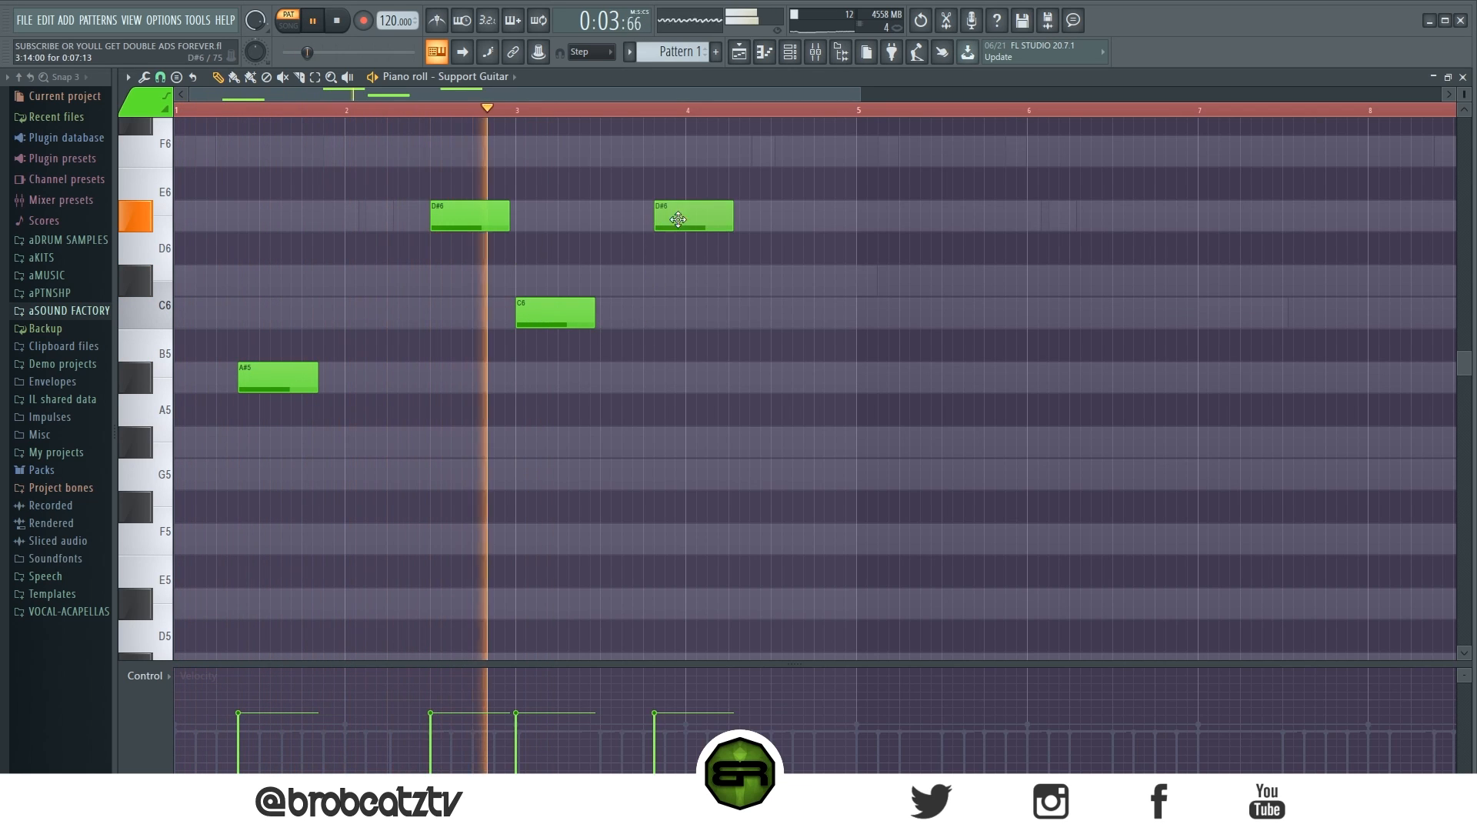
click(670, 315)
drag(743, 323, 681, 325)
key(space)
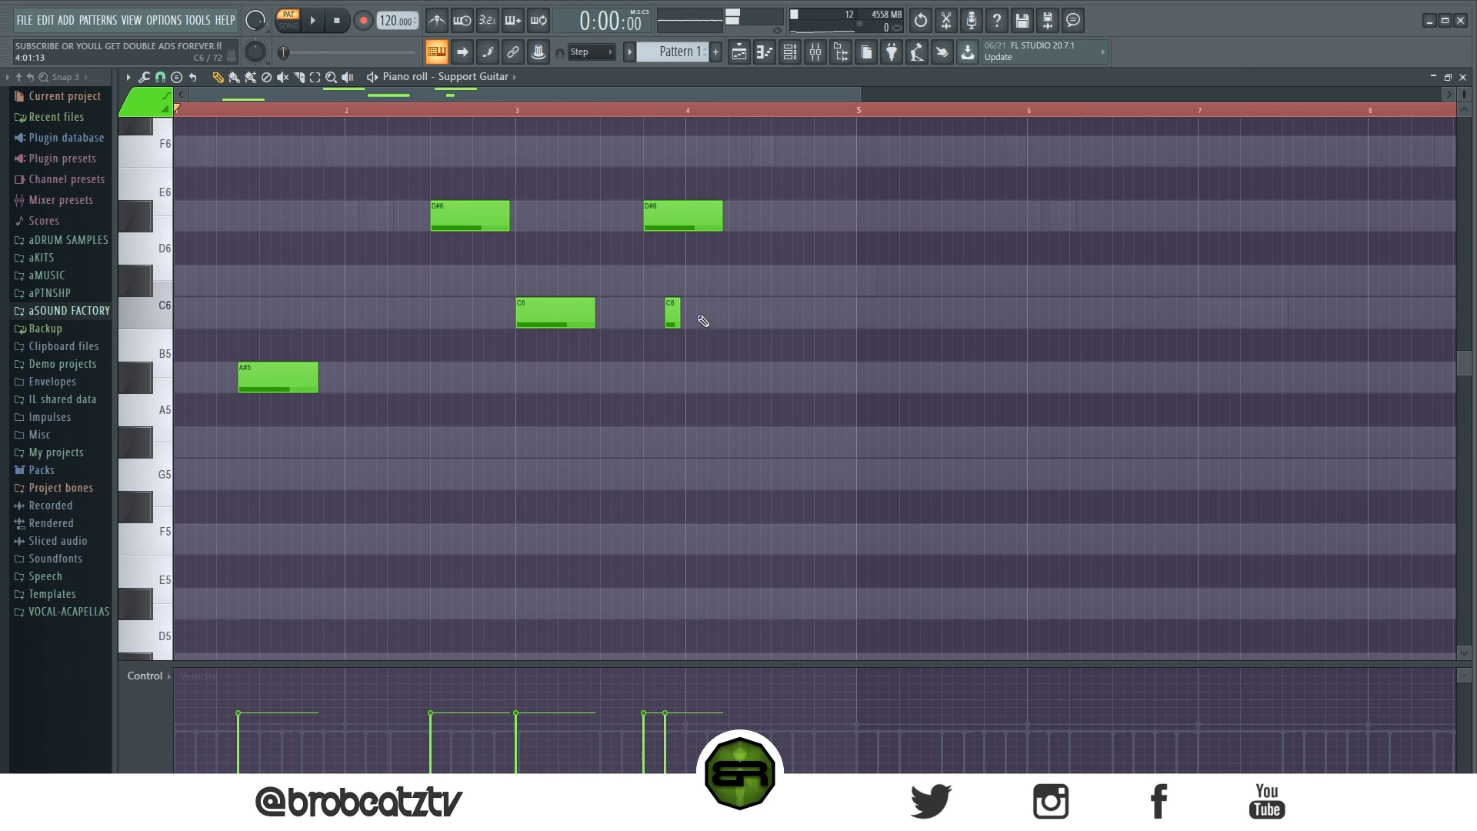
Place a run of short notes in bar 4: C6, A#5, G#5, G5, G#5 and G5
click(714, 310)
click(734, 370)
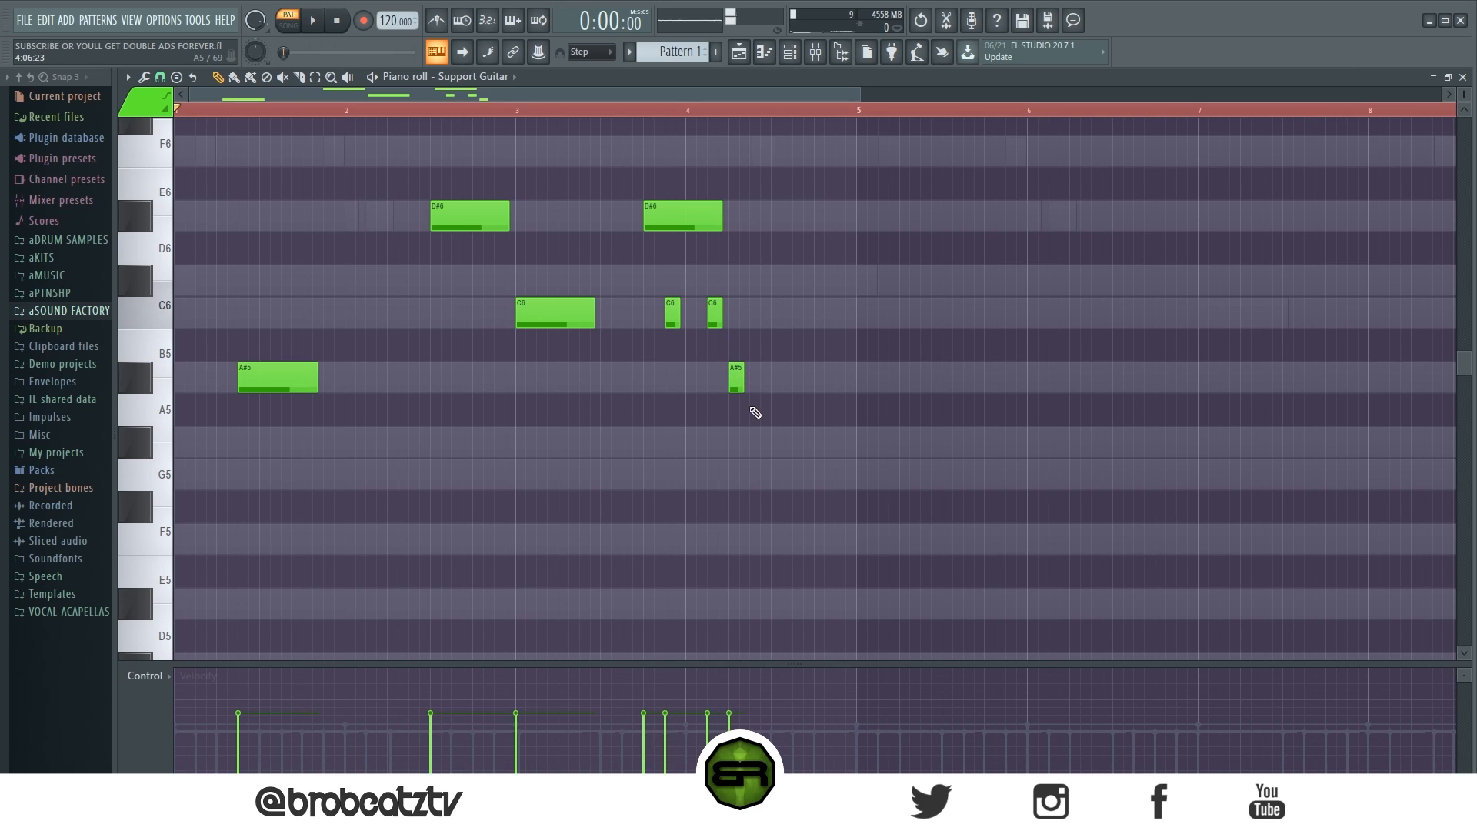
click(757, 441)
click(777, 474)
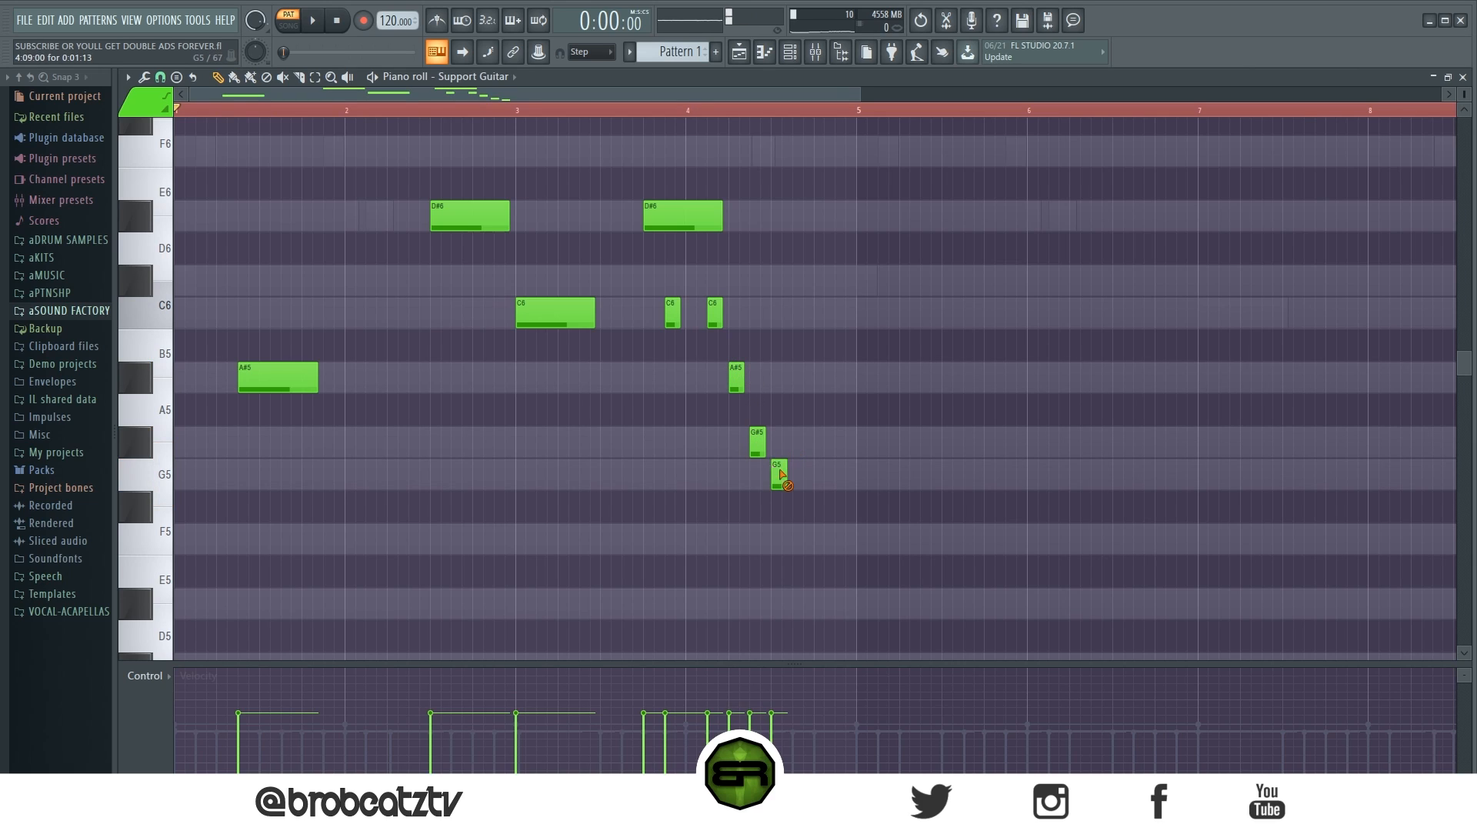
click(800, 442)
click(822, 474)
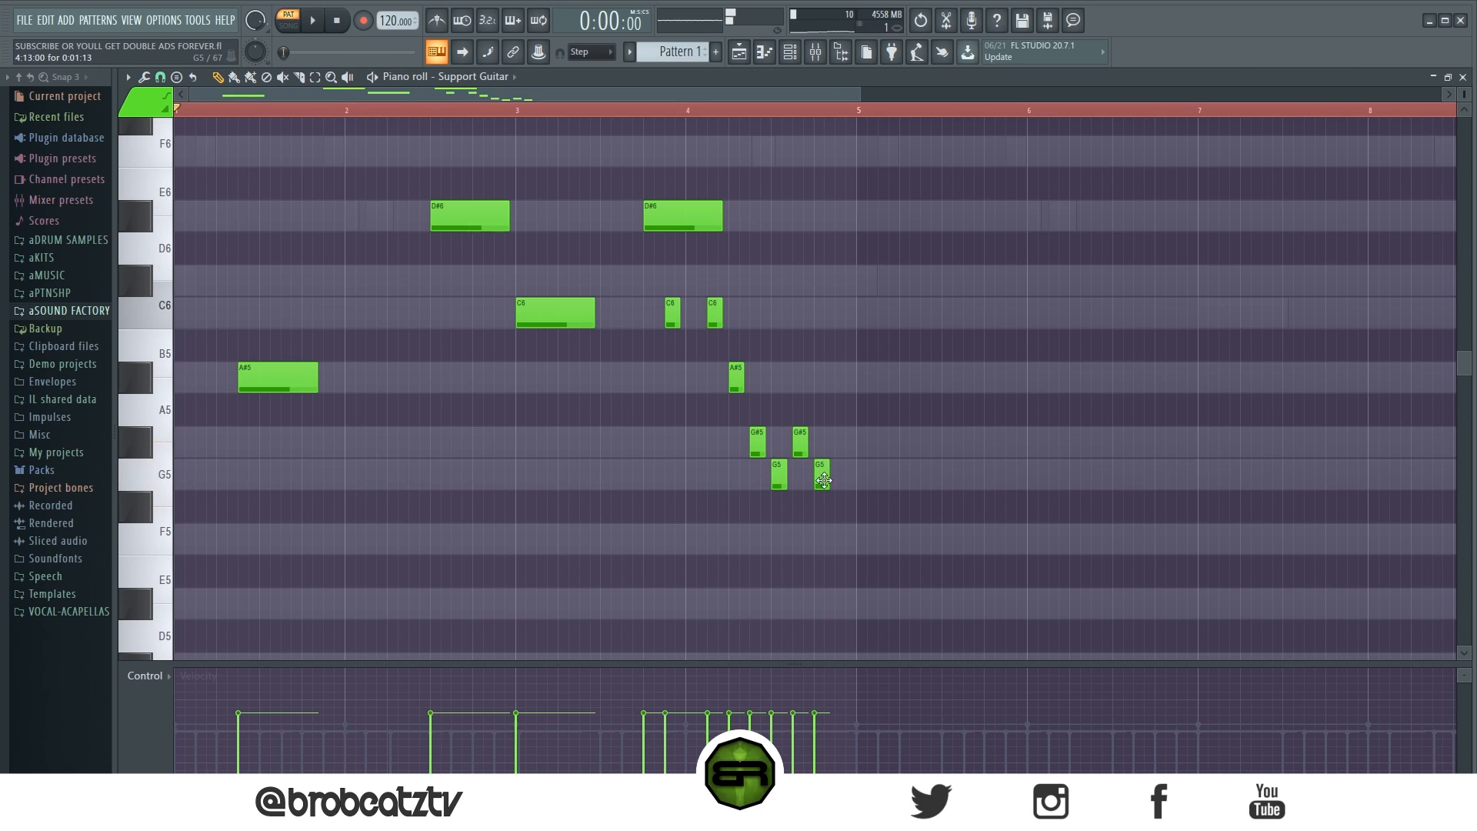
Lengthen the last G5 in bar 4, trim the first G#5 slightly and play the pattern
drag(653, 305, 721, 323)
drag(772, 431, 851, 480)
key(ctrl+d)
key(space)
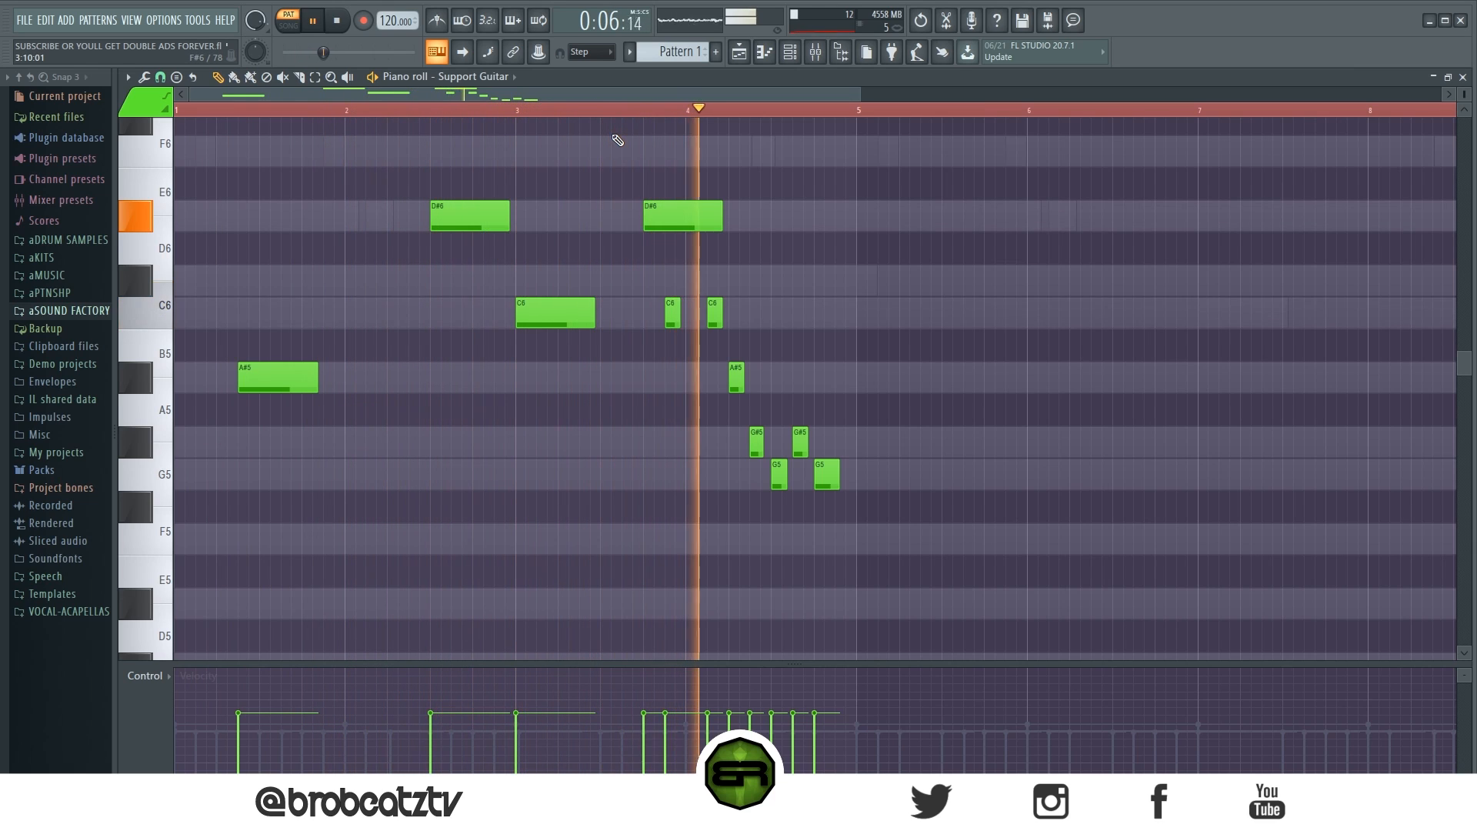
key(space)
Shorten the D#6 at the end of bar 3 and bar 4's run up to the second G#5, and set playback near beat 4 of bar 3
drag(721, 222, 689, 241)
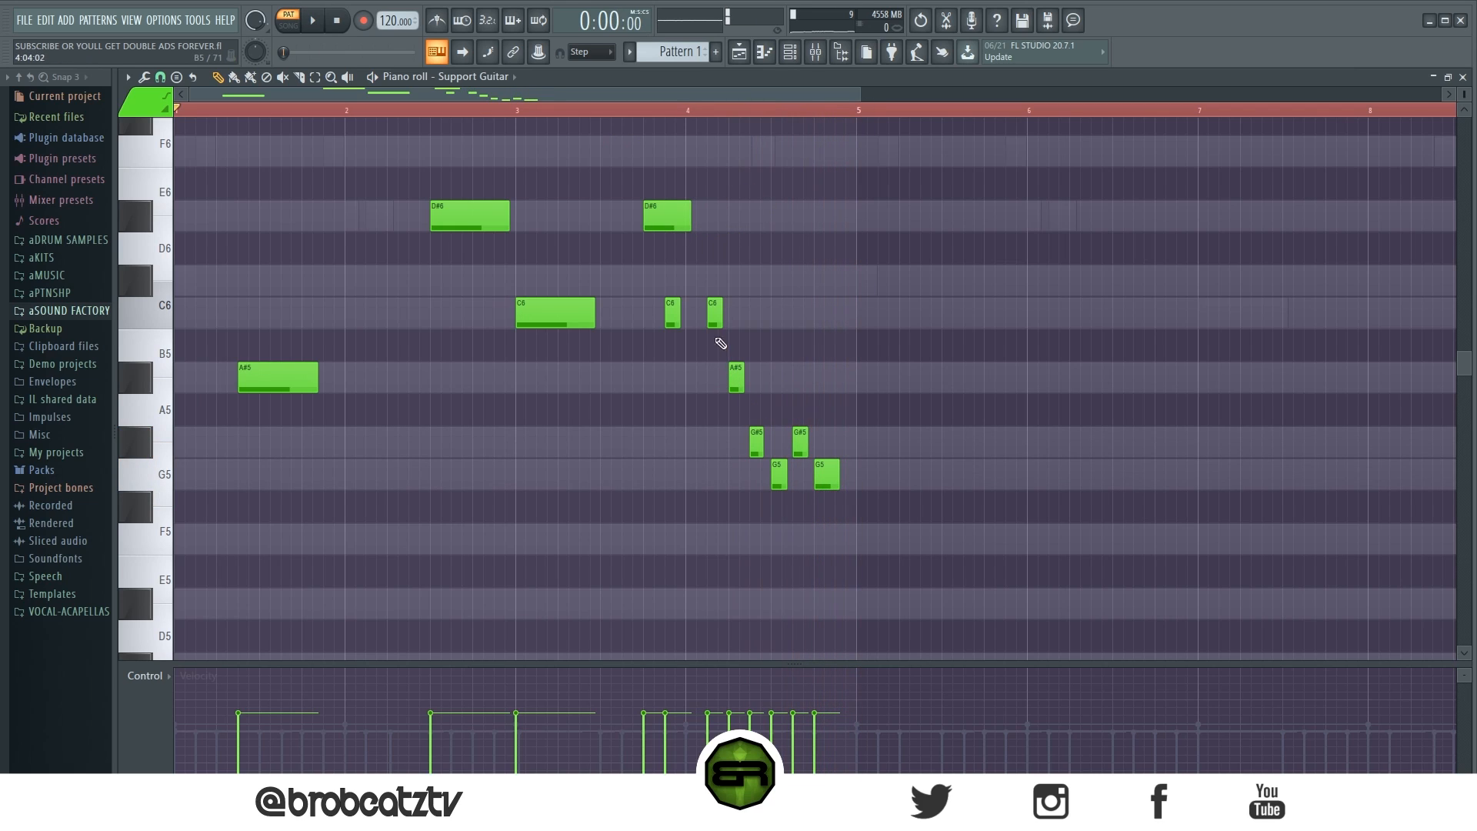
drag(716, 311, 809, 489)
ctrl+click(802, 468)
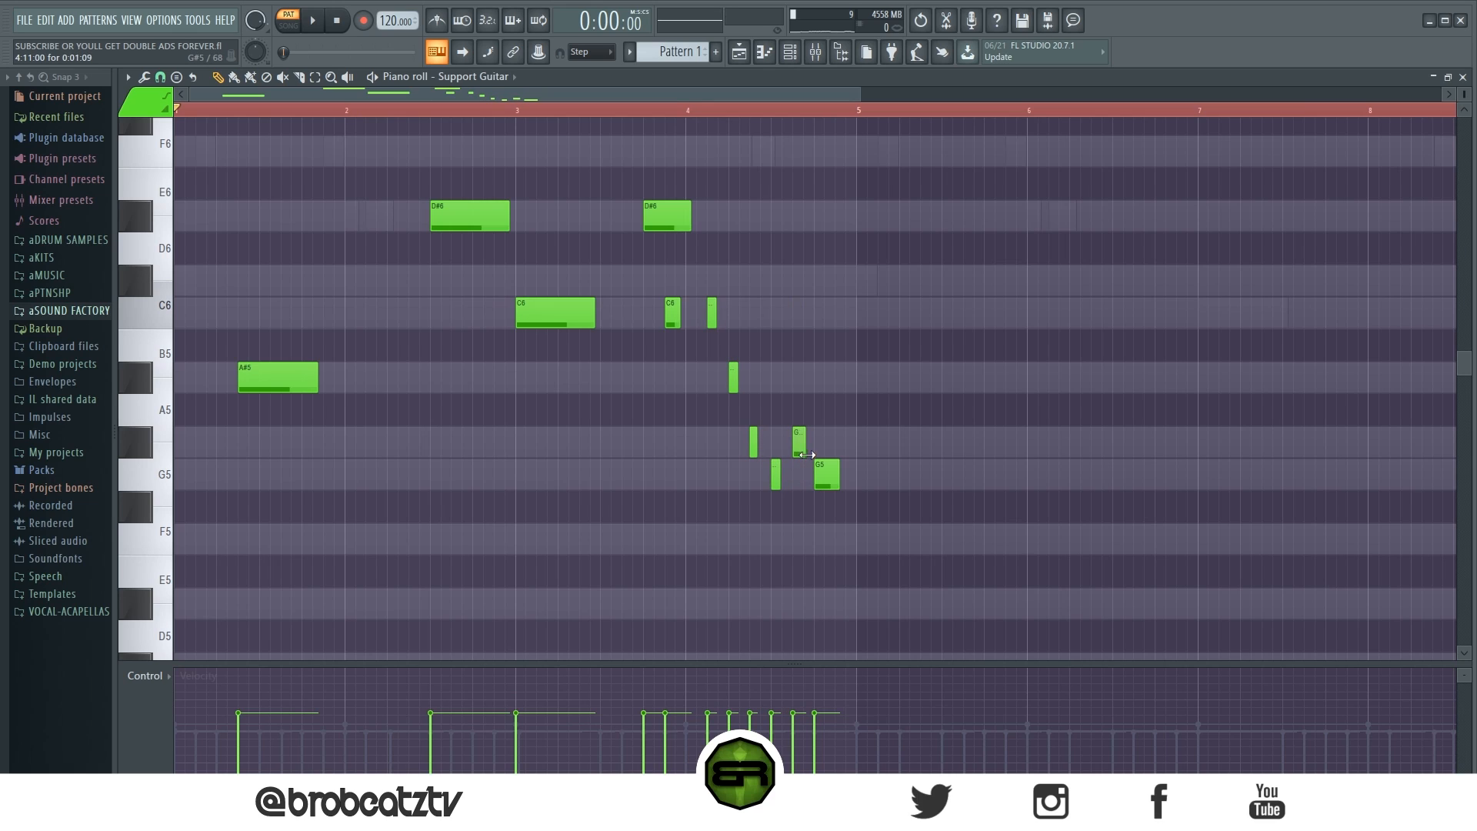
click(633, 111)
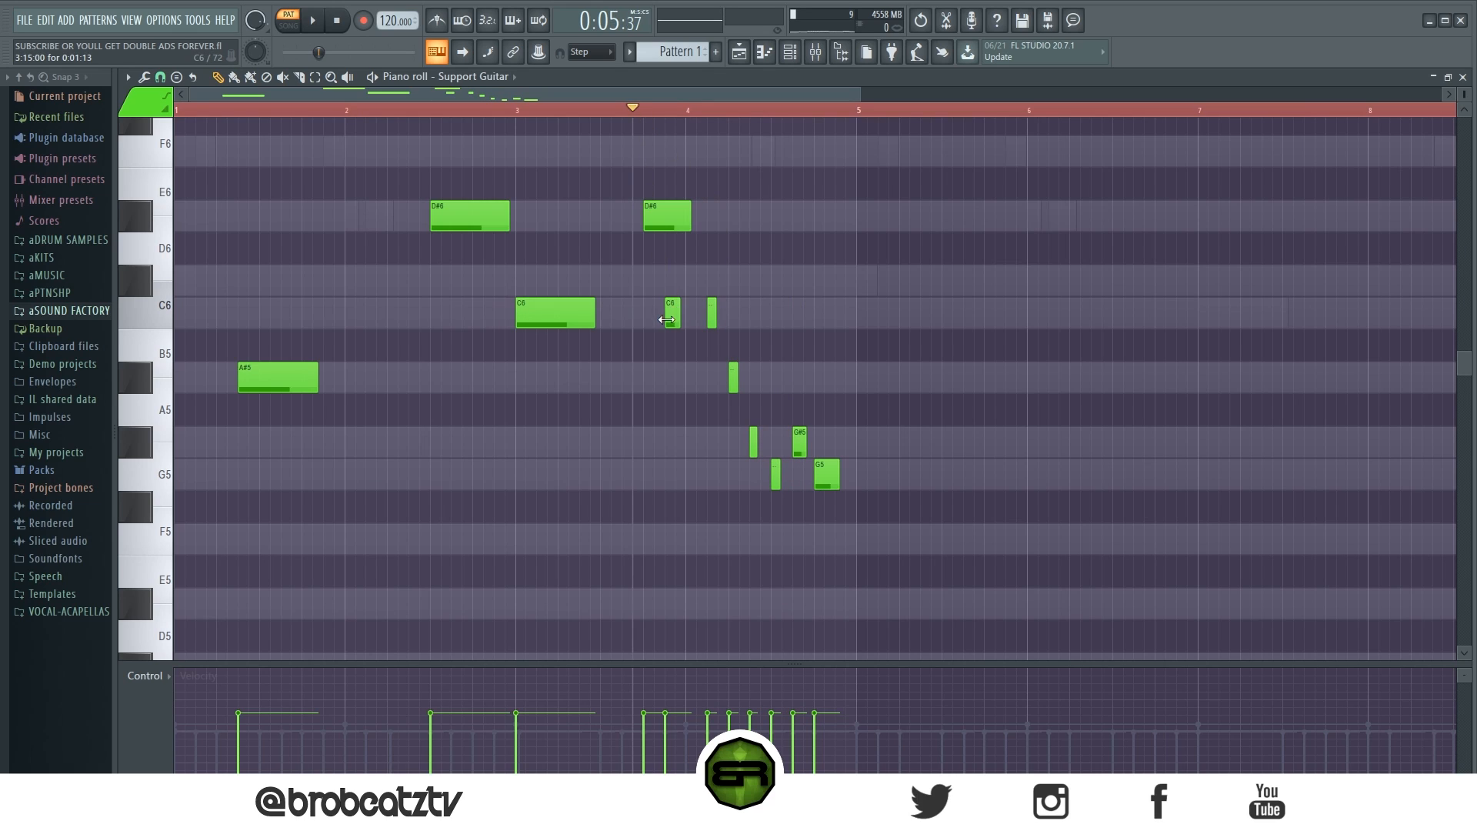
Trim the short C6 in bar 3, lengthen the A#5 in bar 4 slightly and play back the phrase
drag(674, 321, 672, 321)
key(space)
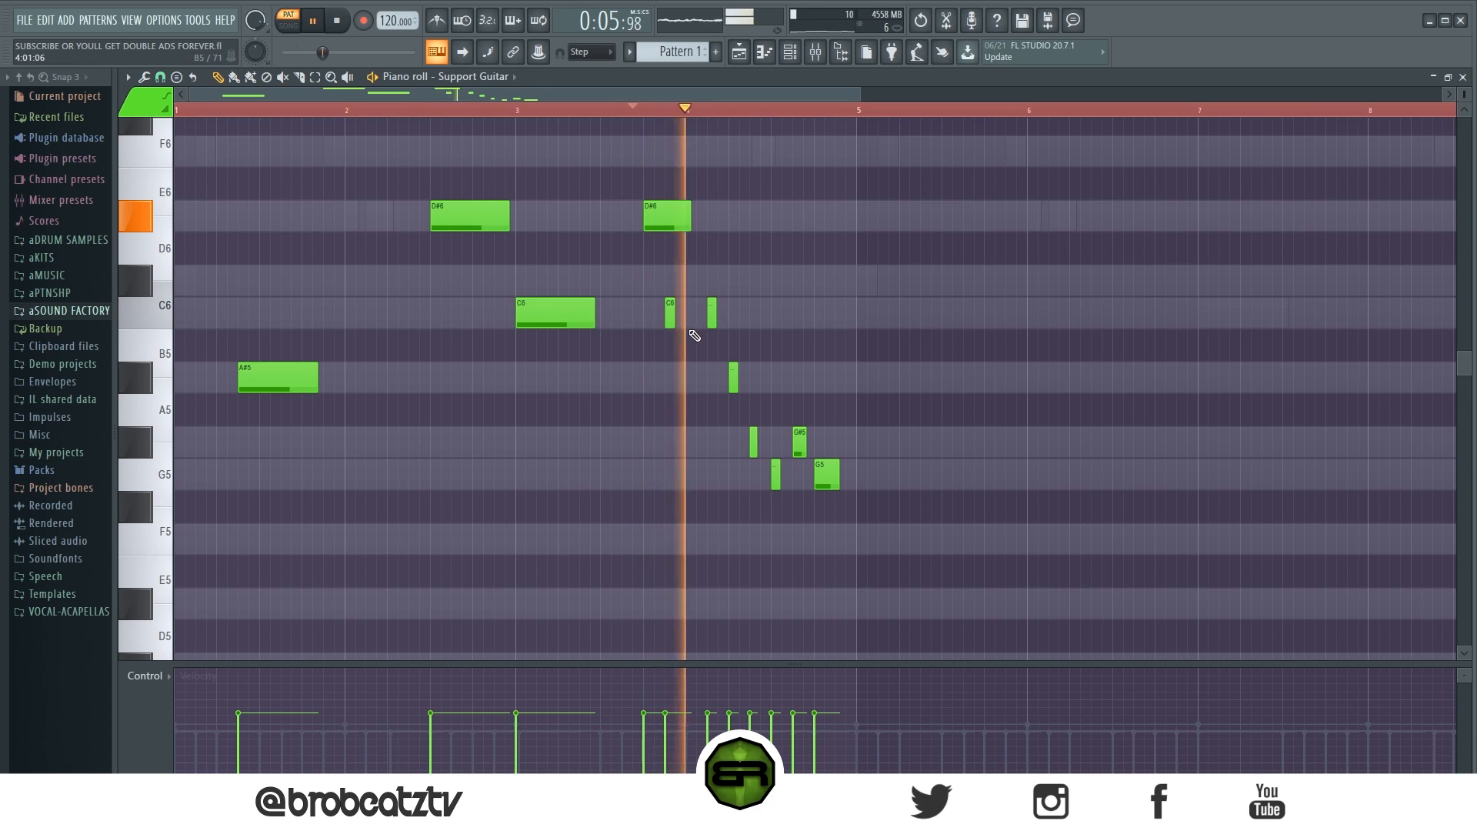
key(space)
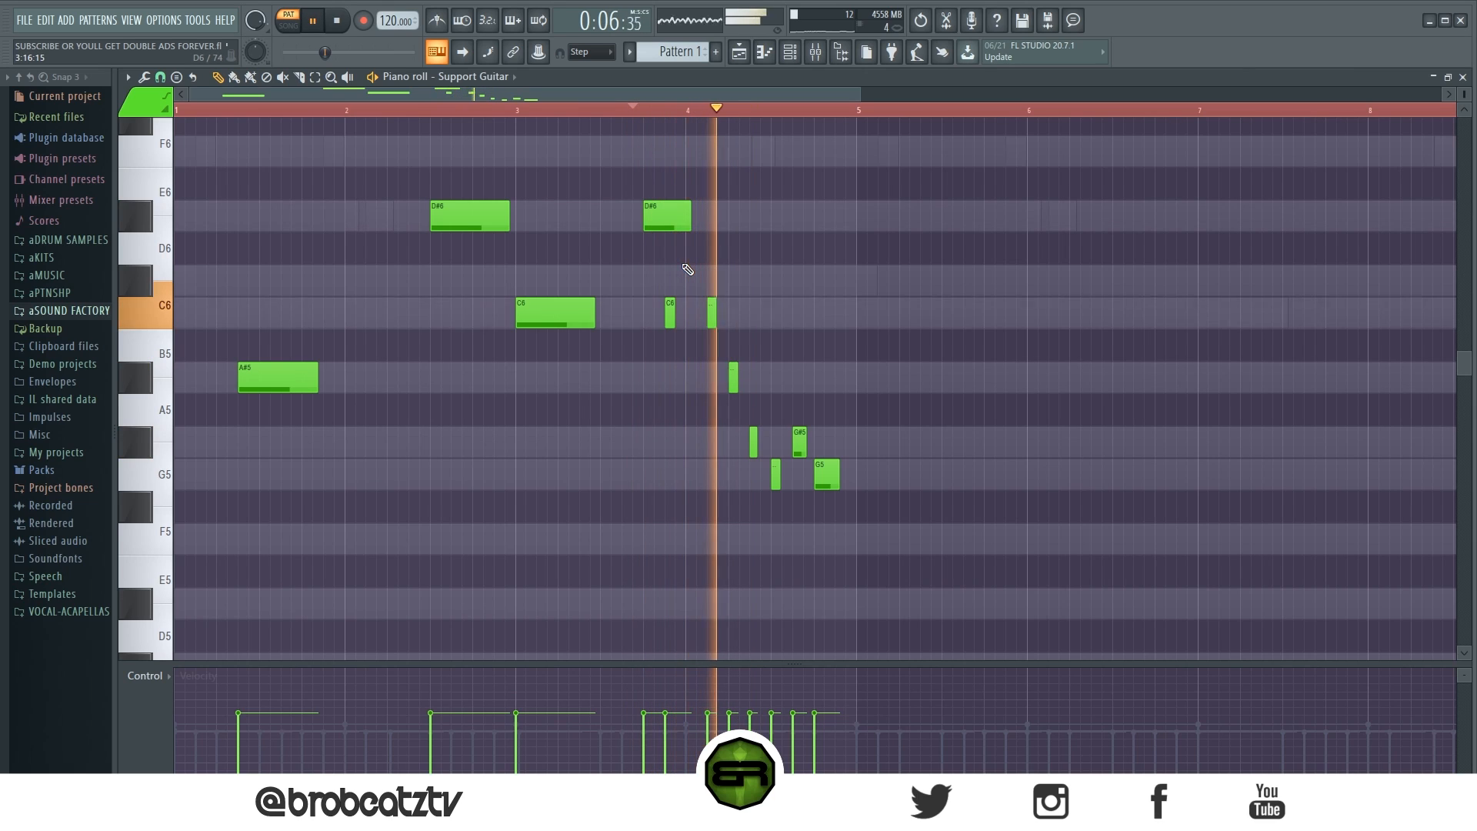
key(space)
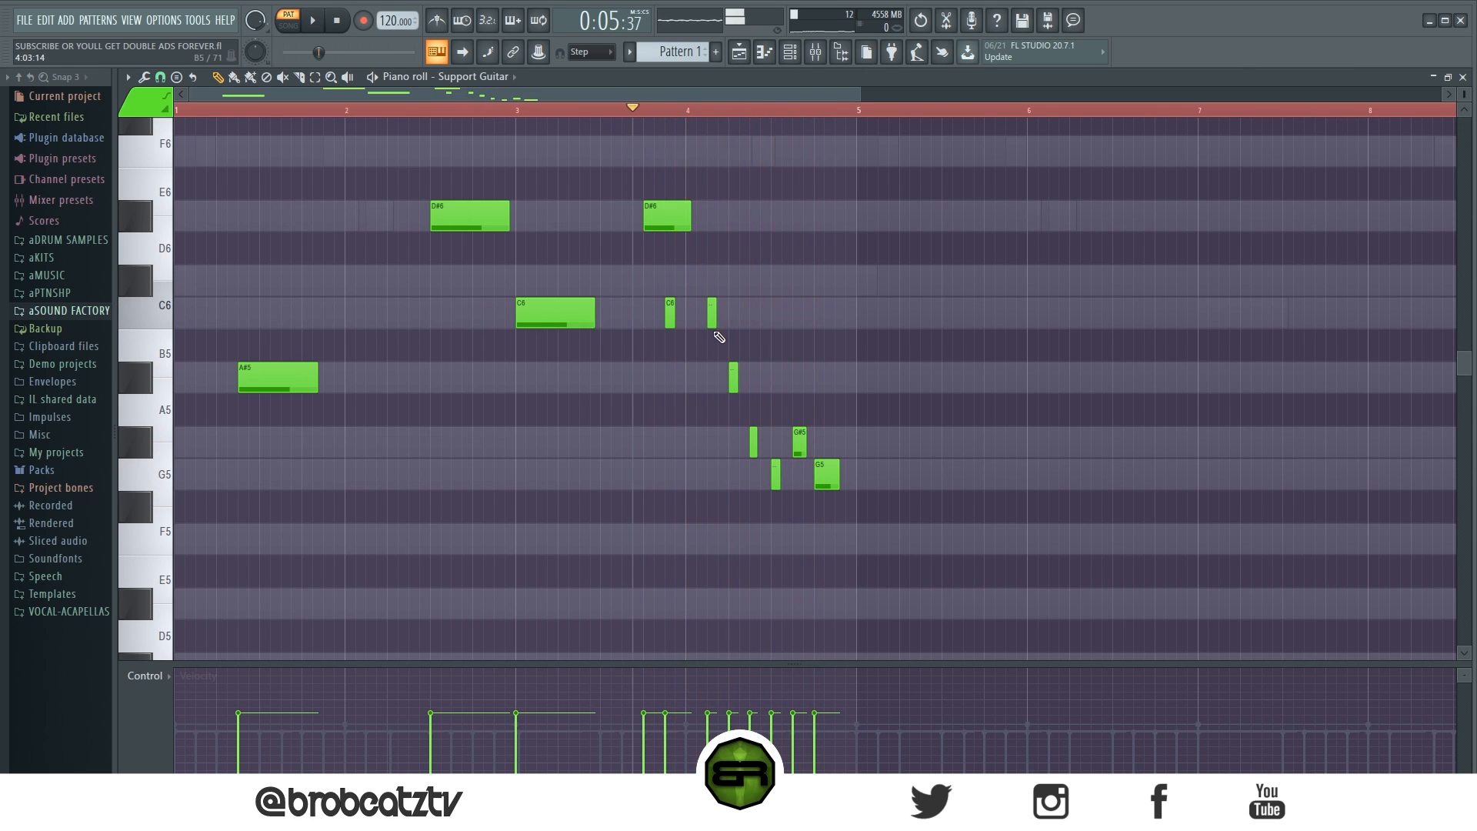
drag(748, 393, 749, 395)
key(space)
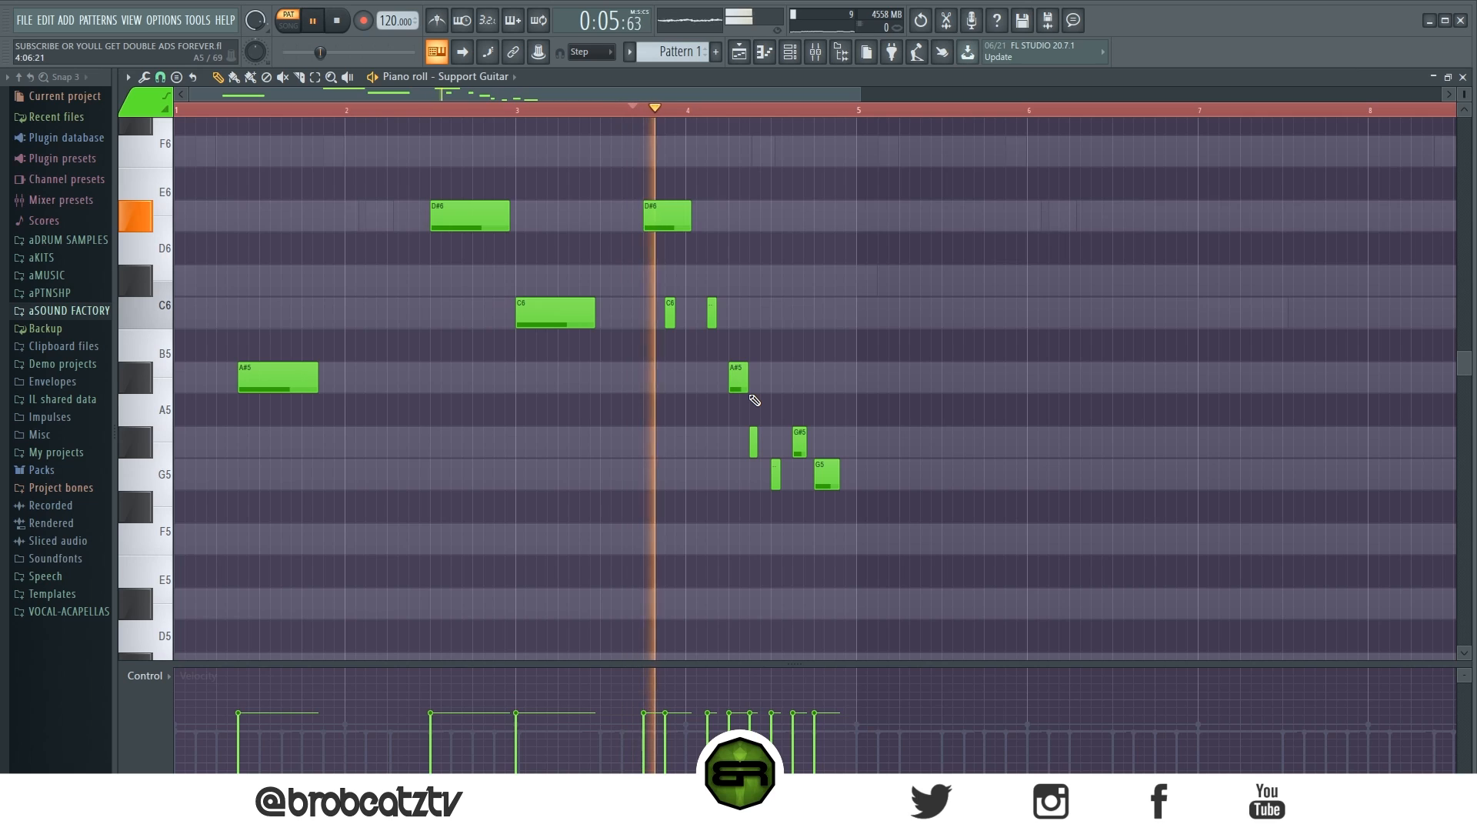
key(space)
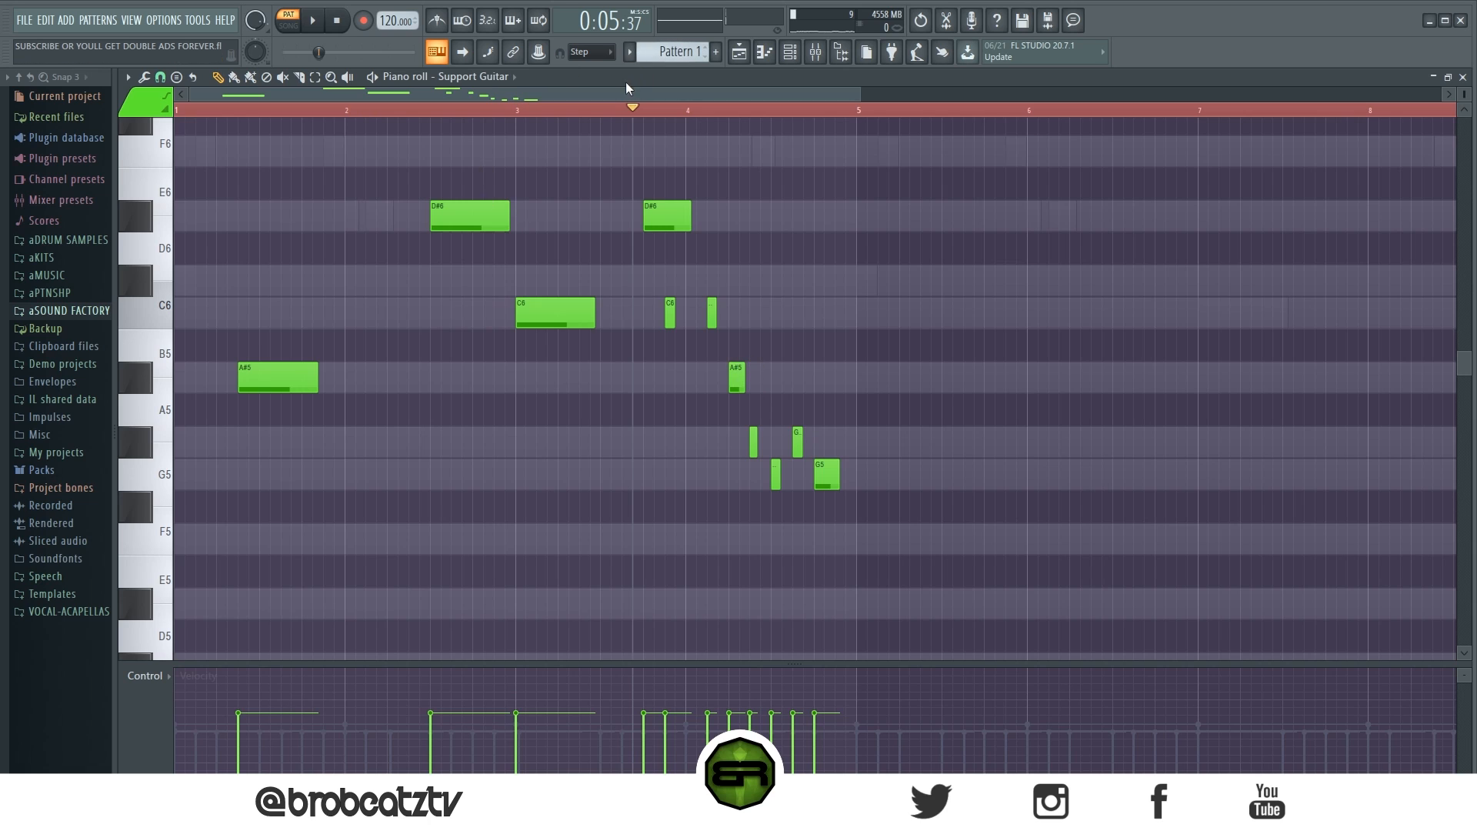
Duplicate the whole four-bar Support Guitar phrase into bars 5 to 8
key(ctrl+a)
drag(258, 368, 984, 399)
scroll(697, 119, down, 3)
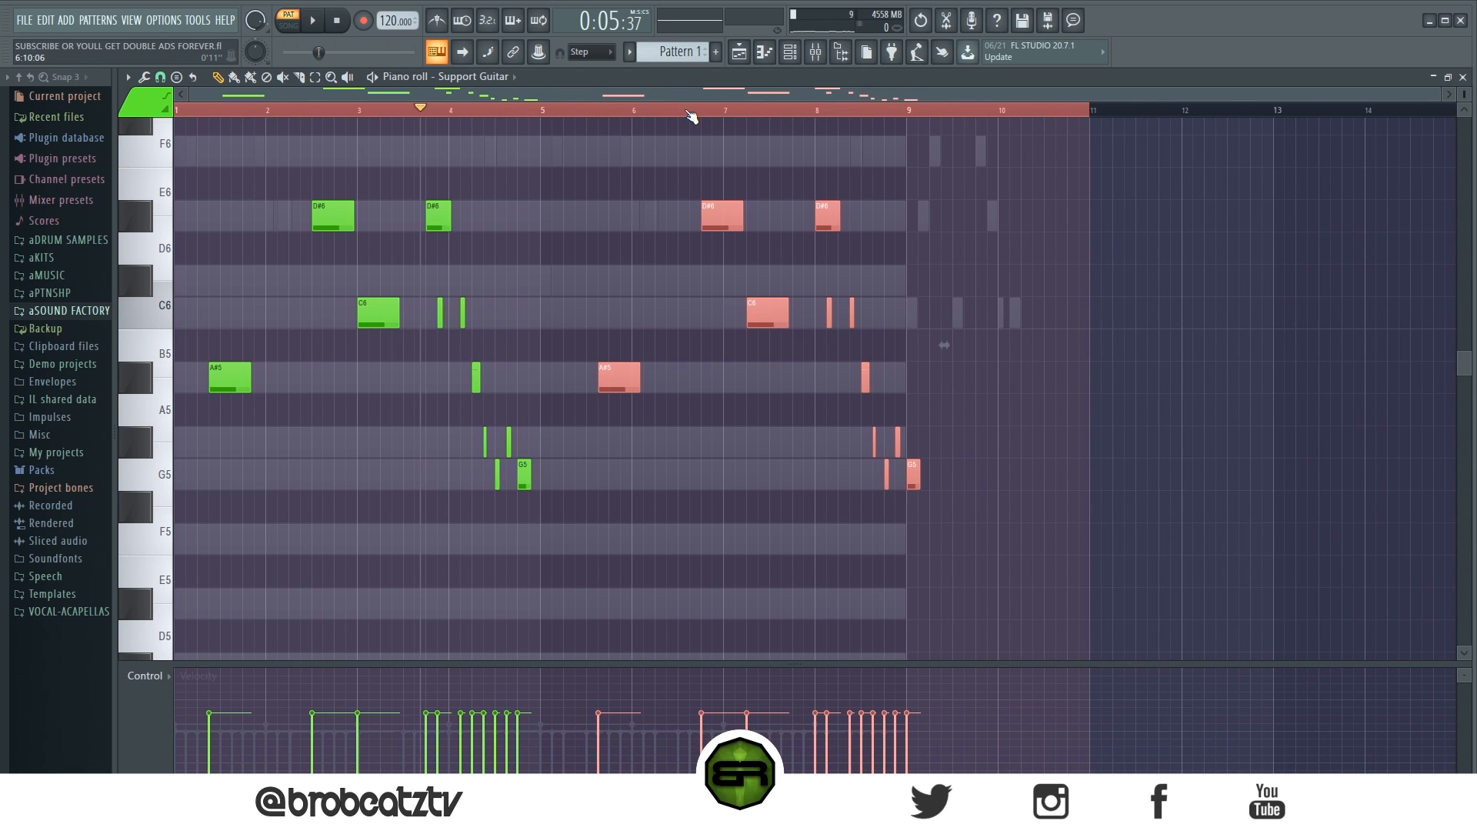
scroll(656, 159, up, 3)
key(ctrl+d)
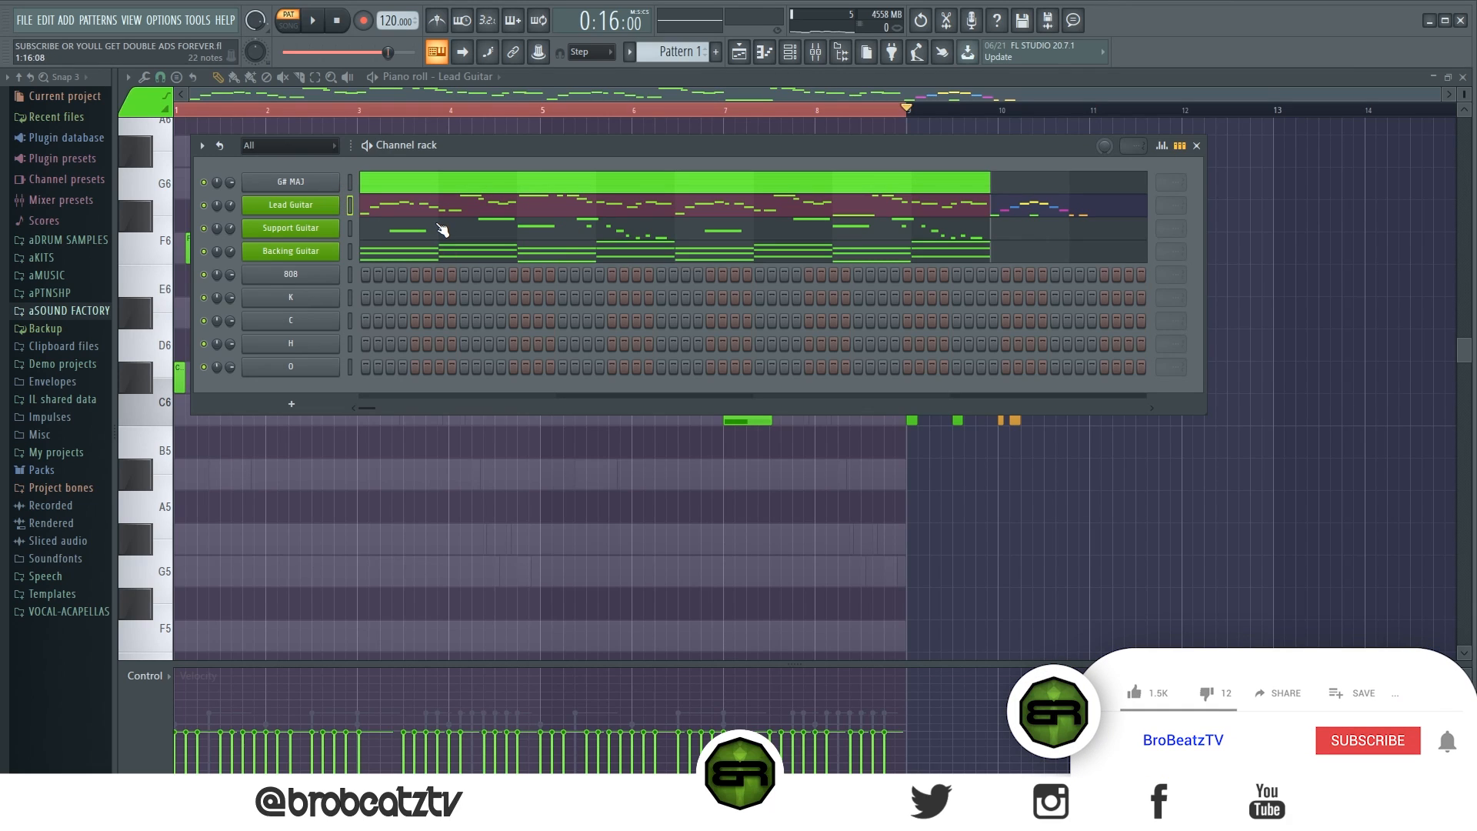
Open the 808 channel's piano roll and place a C#5 at the start of bar 1
right_click(337, 274)
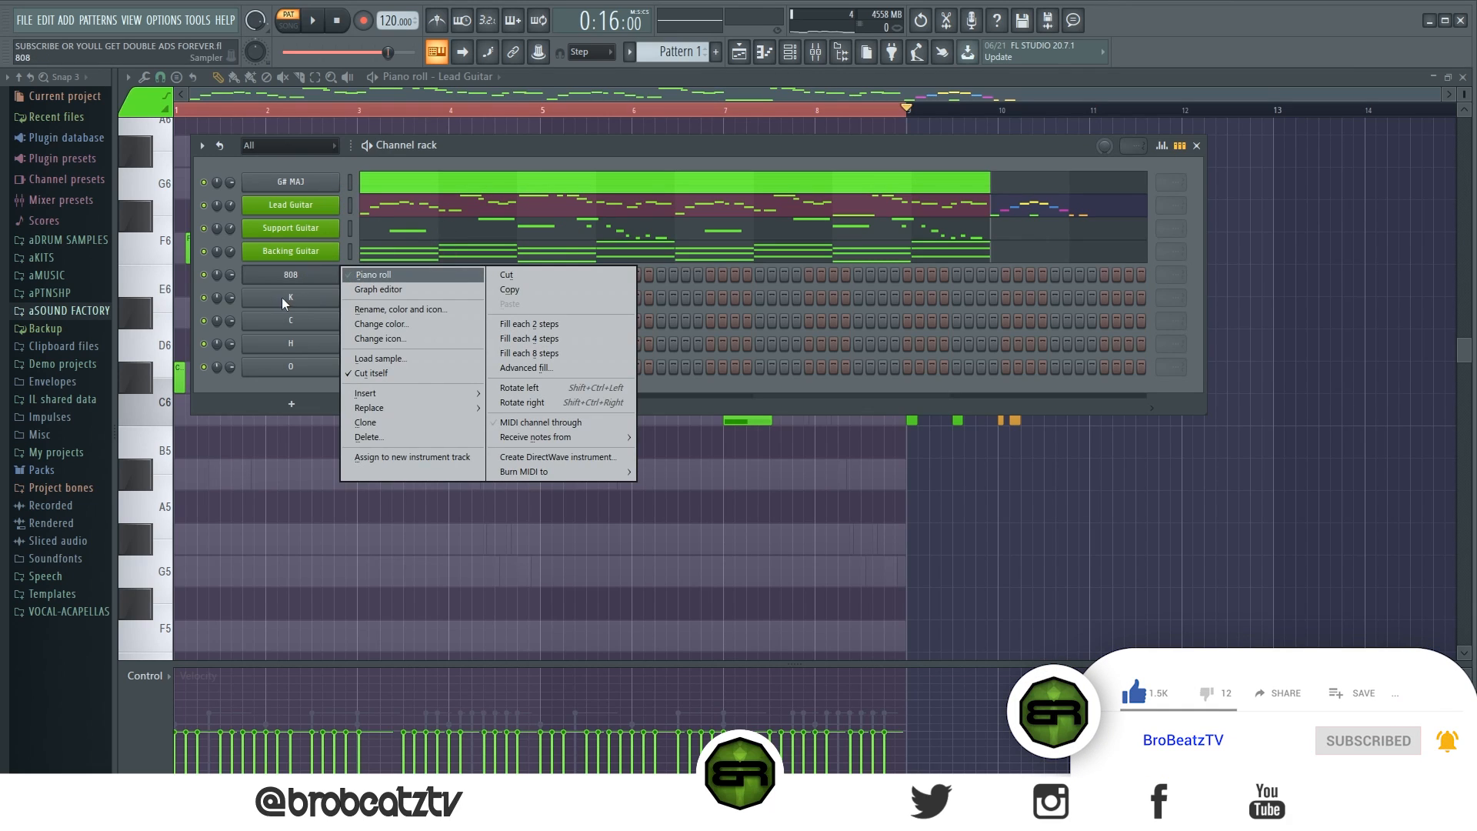
click(363, 275)
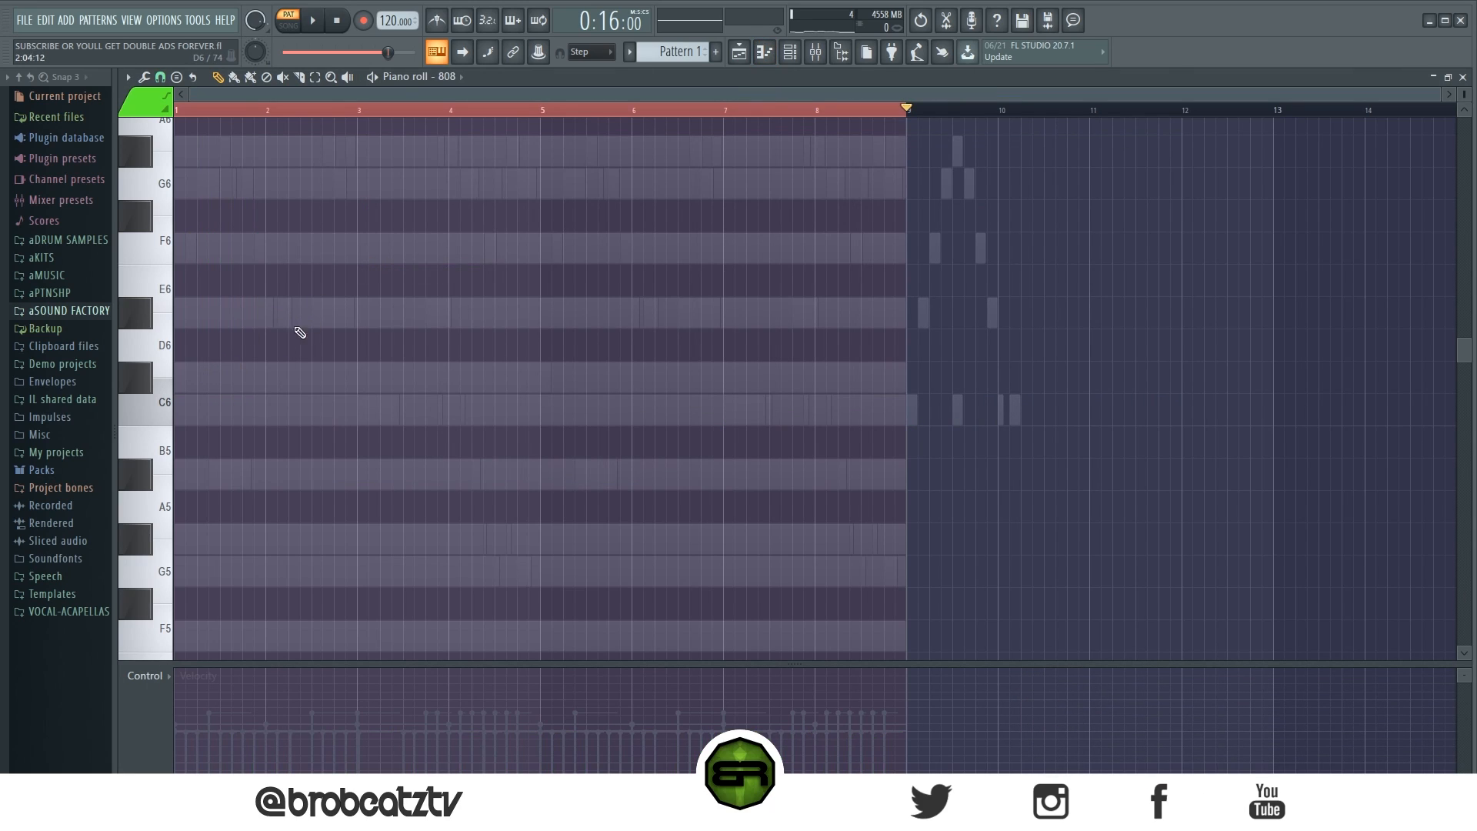
scroll(600, 234, down, 10)
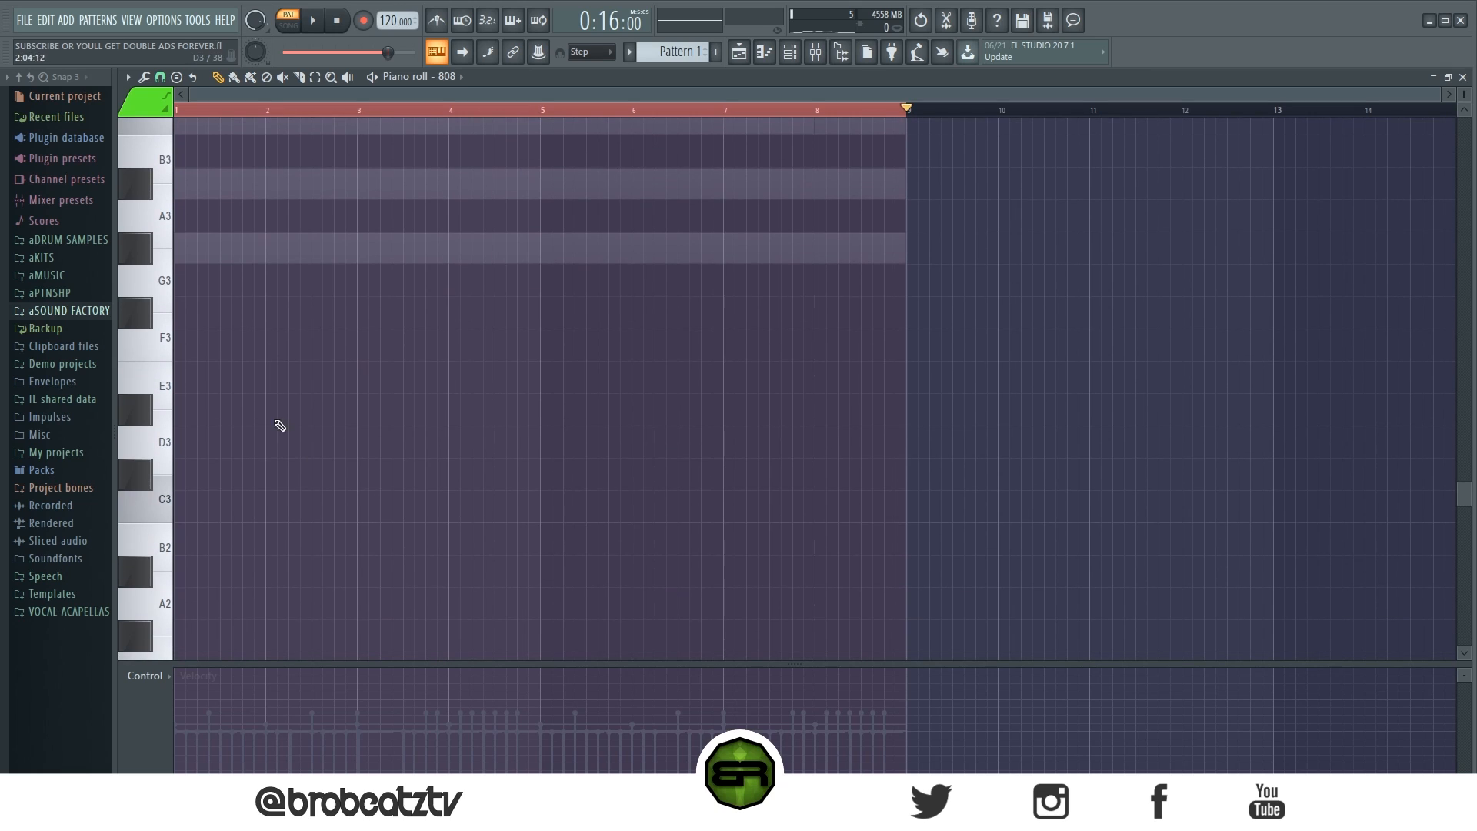
scroll(202, 303, up, 5)
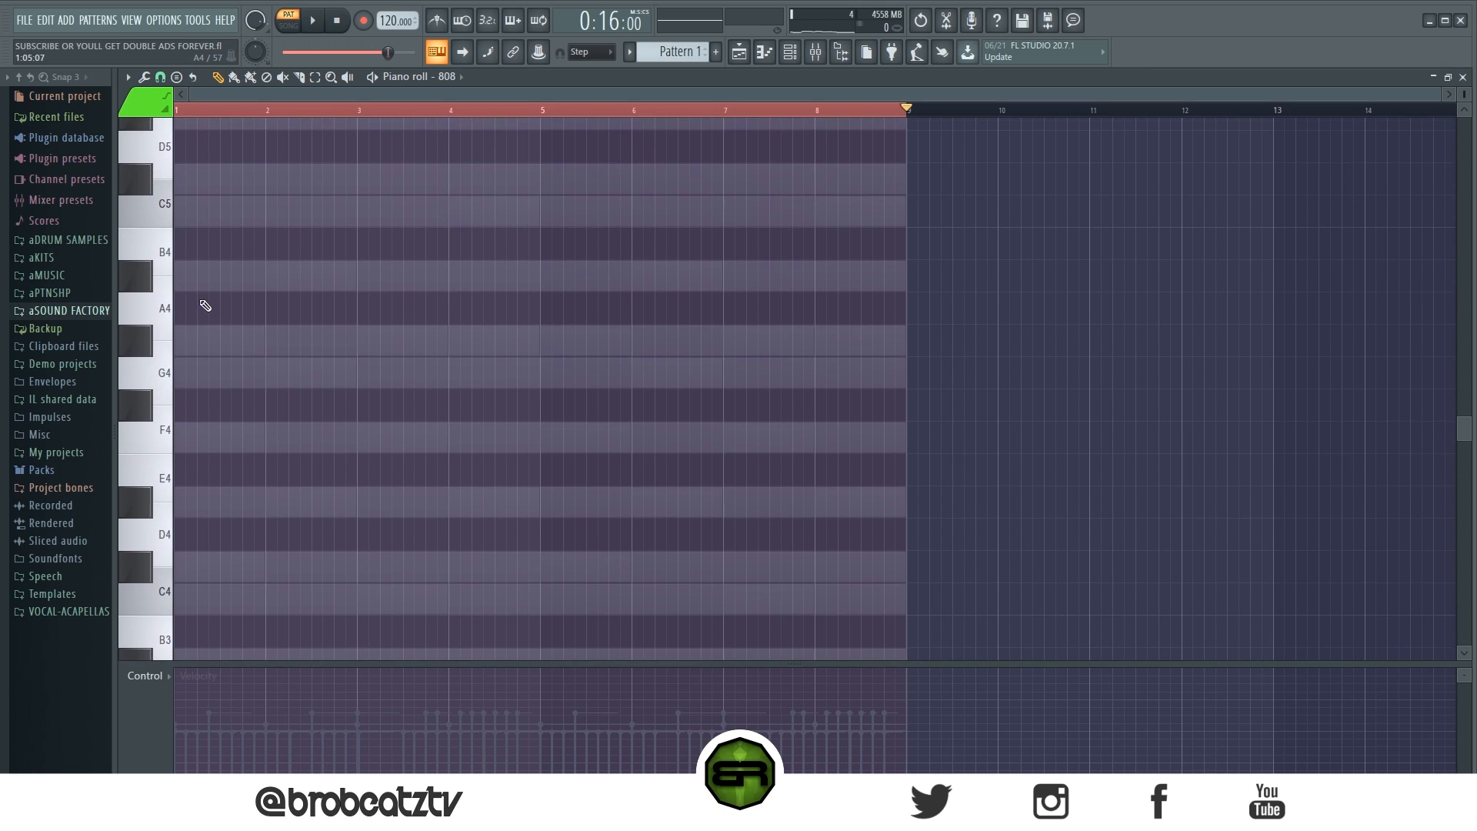
click(205, 350)
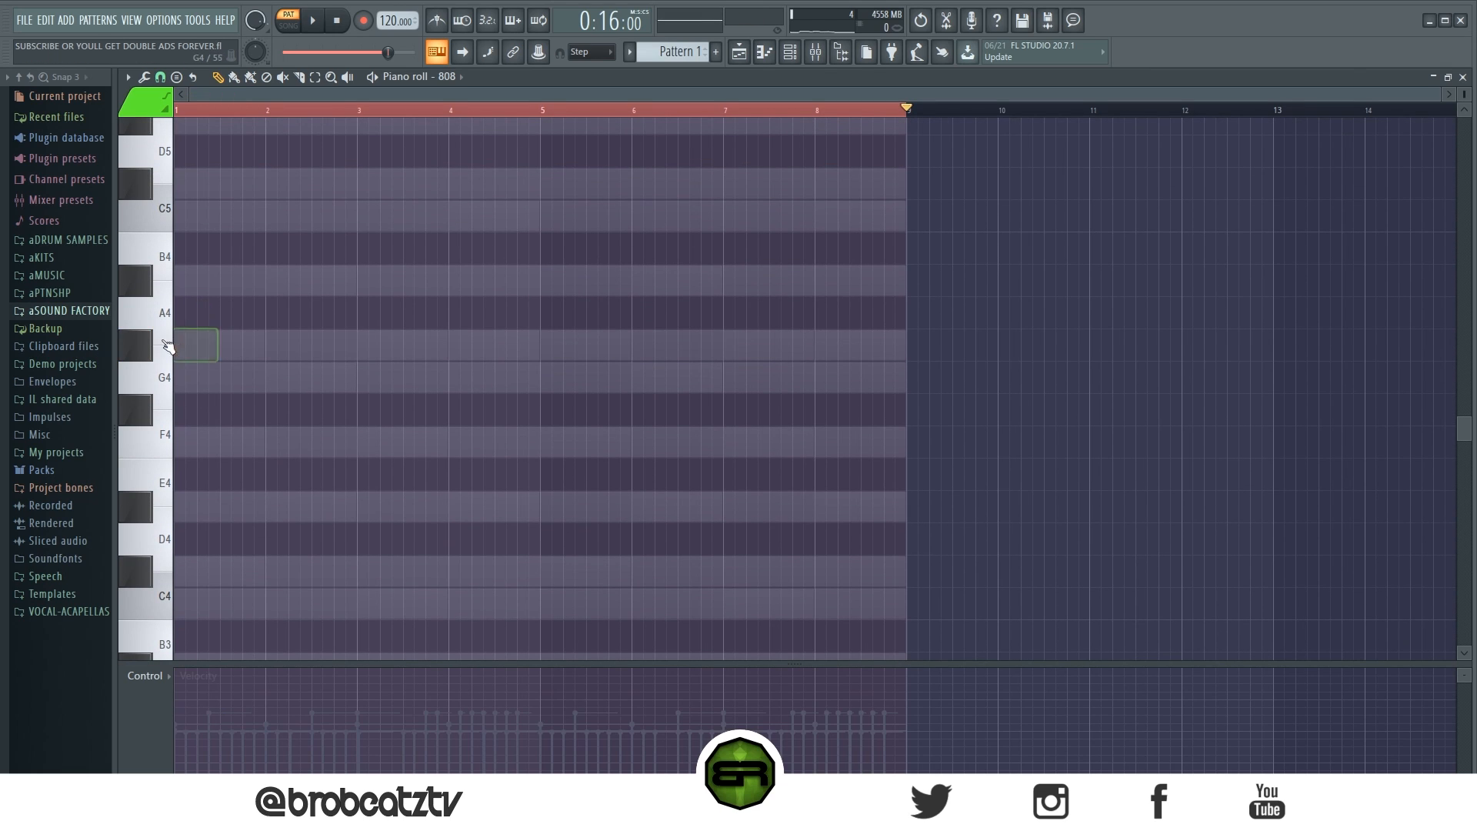
scroll(260, 306, up, 3)
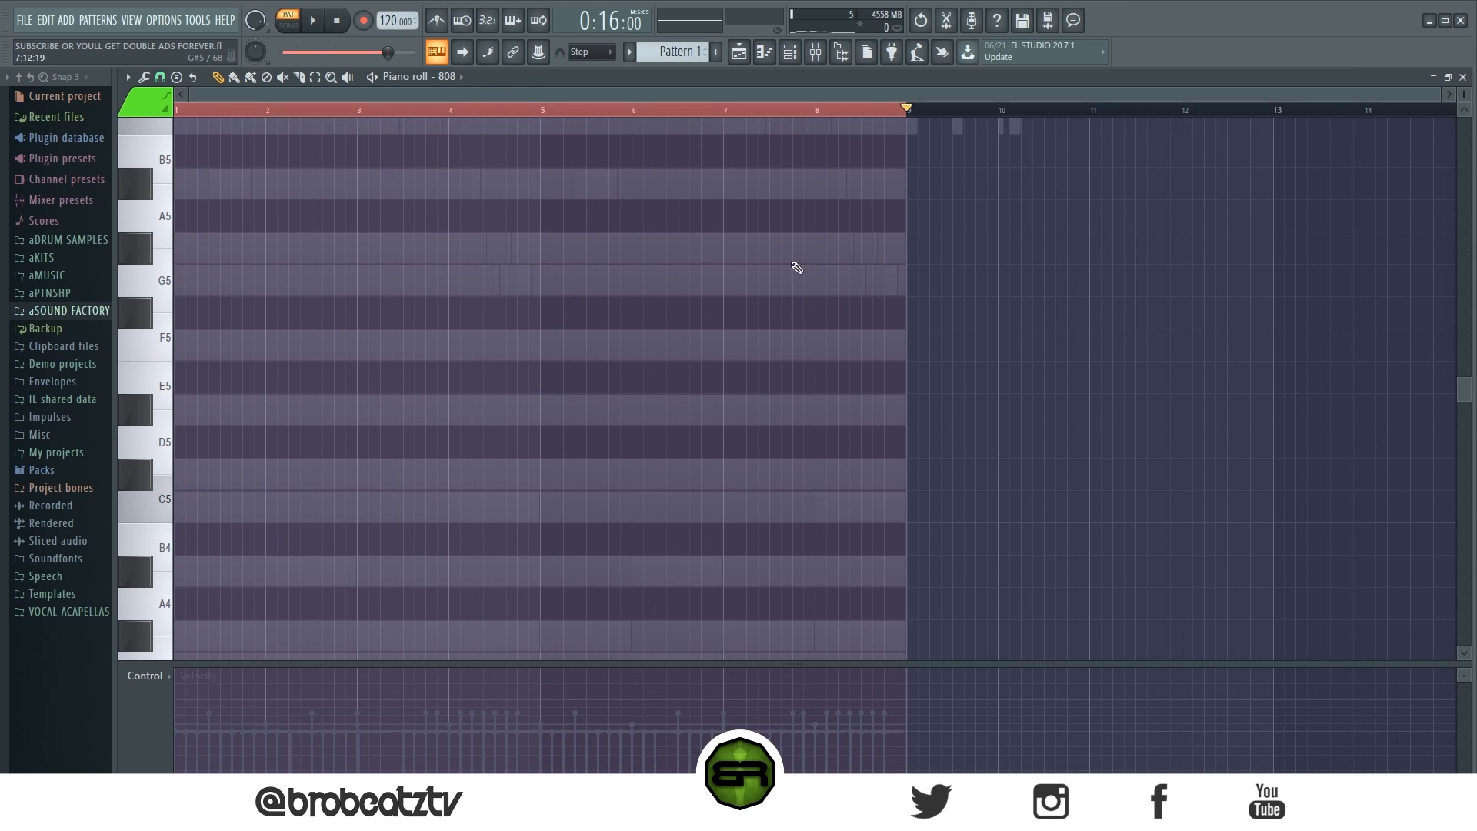
click(196, 377)
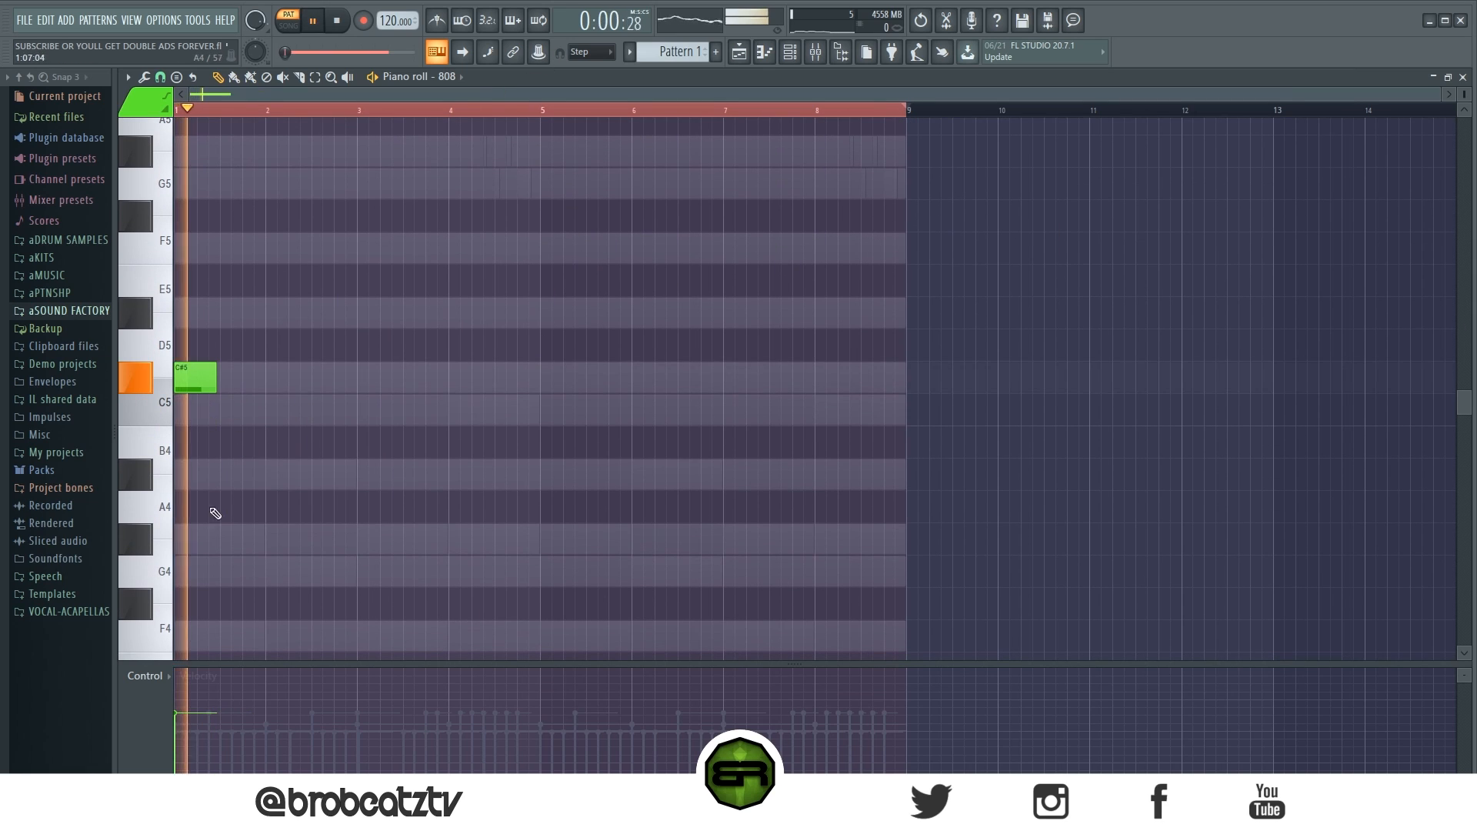
Copy the C#4, D#4, F4 and G#4 notes from bars 1 to 4 of the Backing Guitar
click(454, 76)
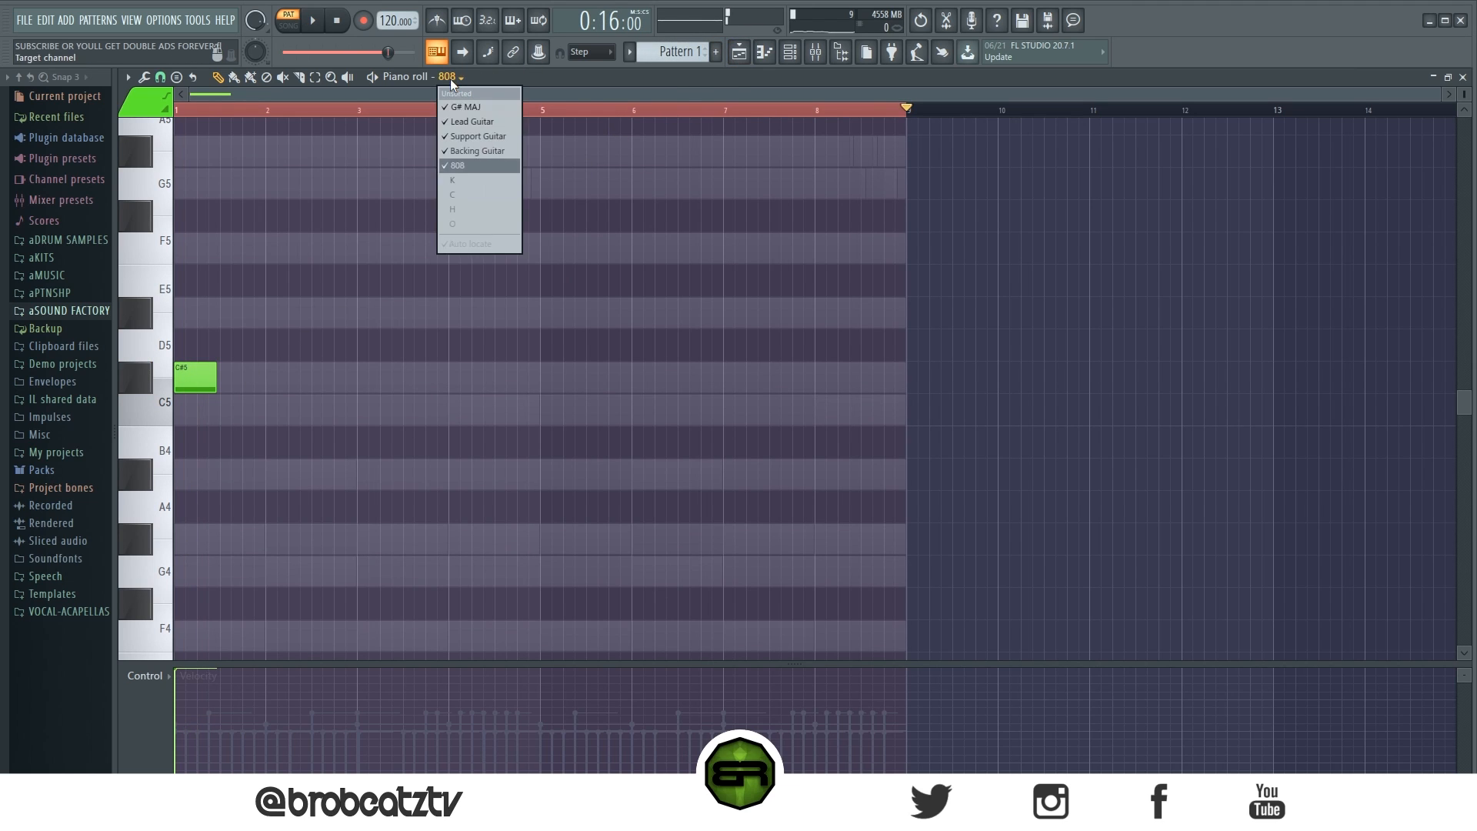
click(488, 153)
scroll(313, 348, down, 5)
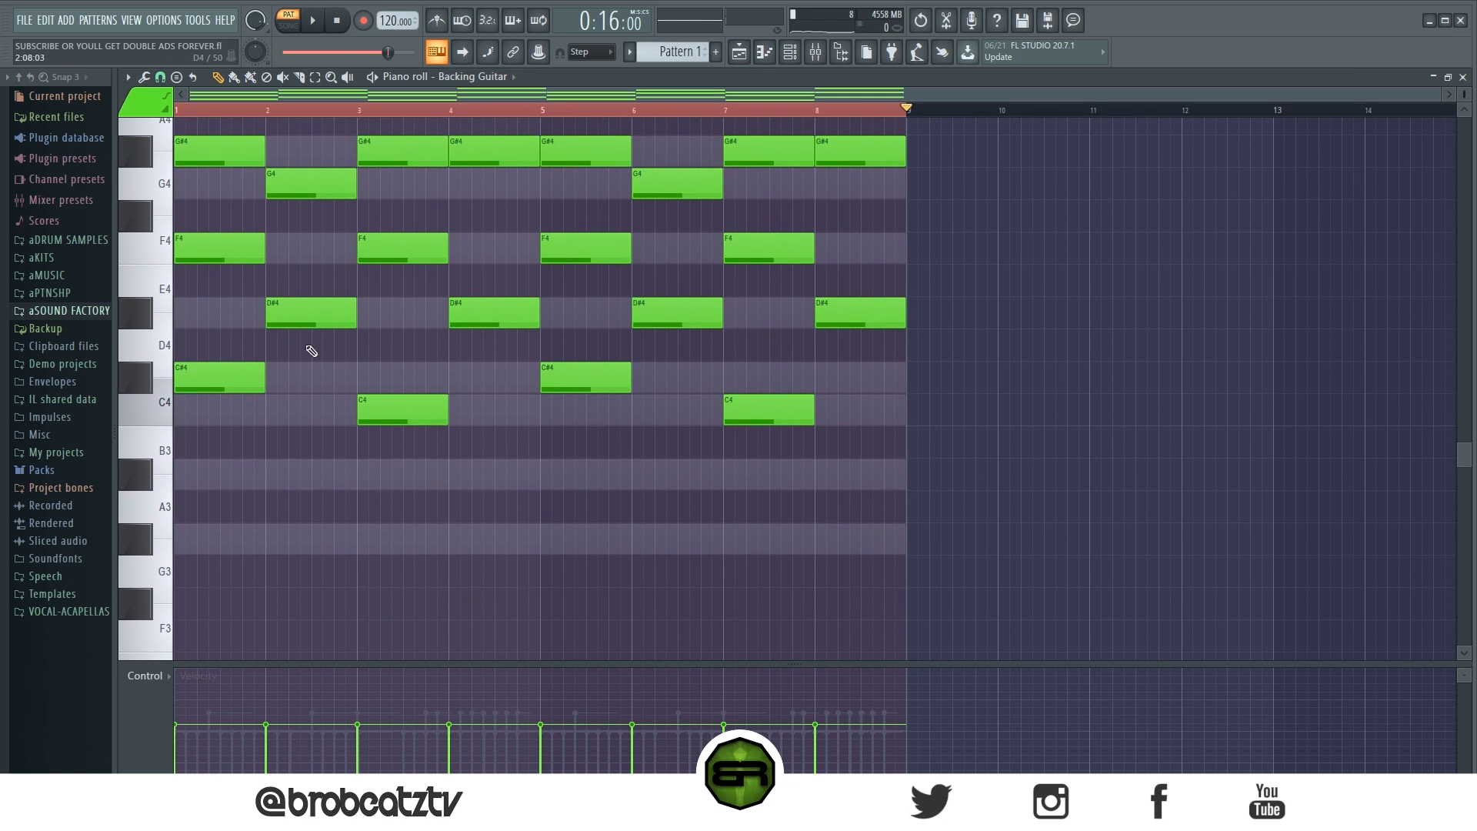
ctrl+click(223, 377)
ctrl+click(308, 311)
ctrl+click(412, 250)
ctrl+click(476, 152)
scroll(471, 251, up, 1)
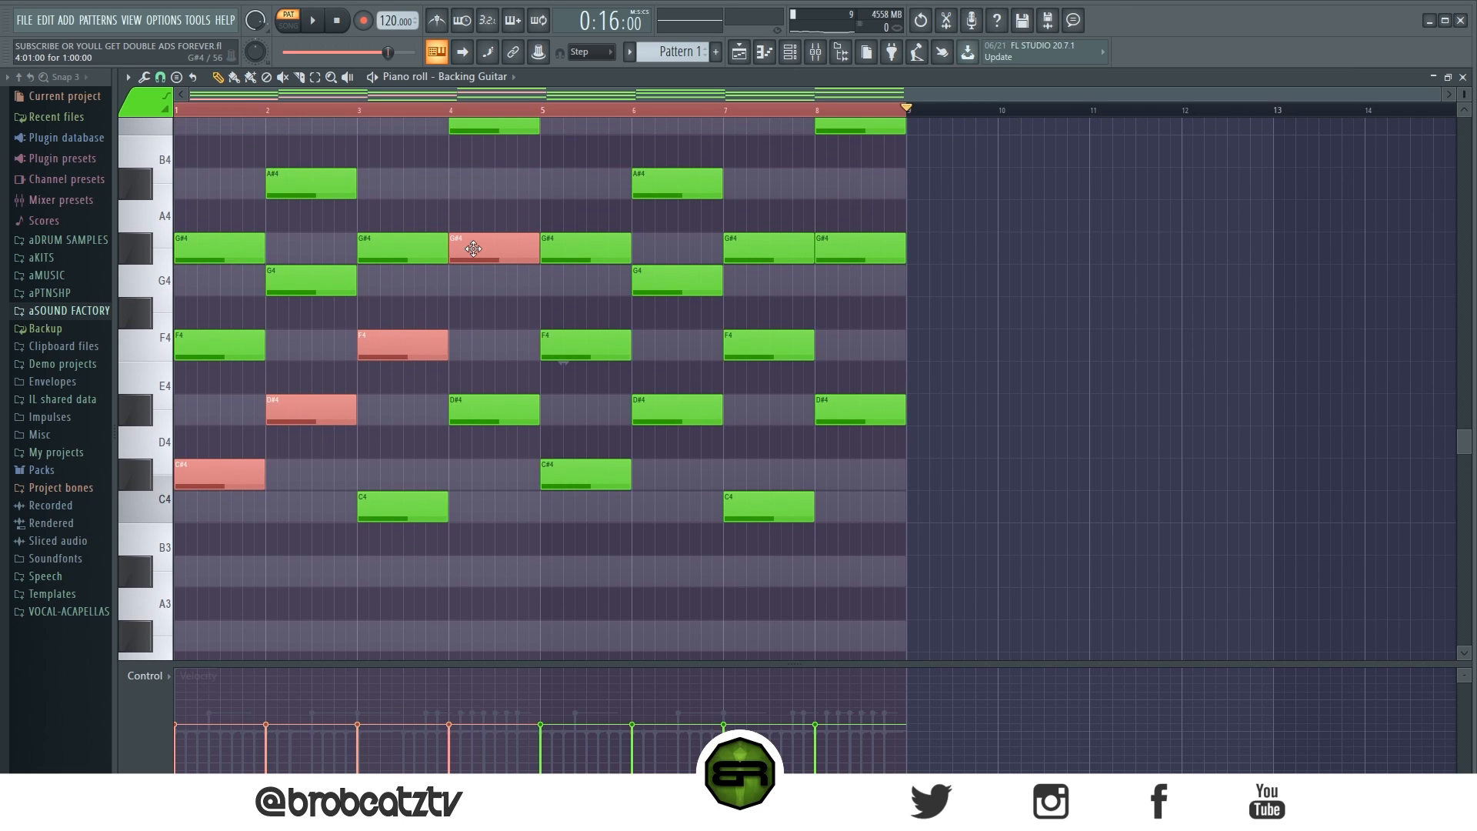
Paste the copied notes into the 808 piano roll and raise them one octave
click(492, 77)
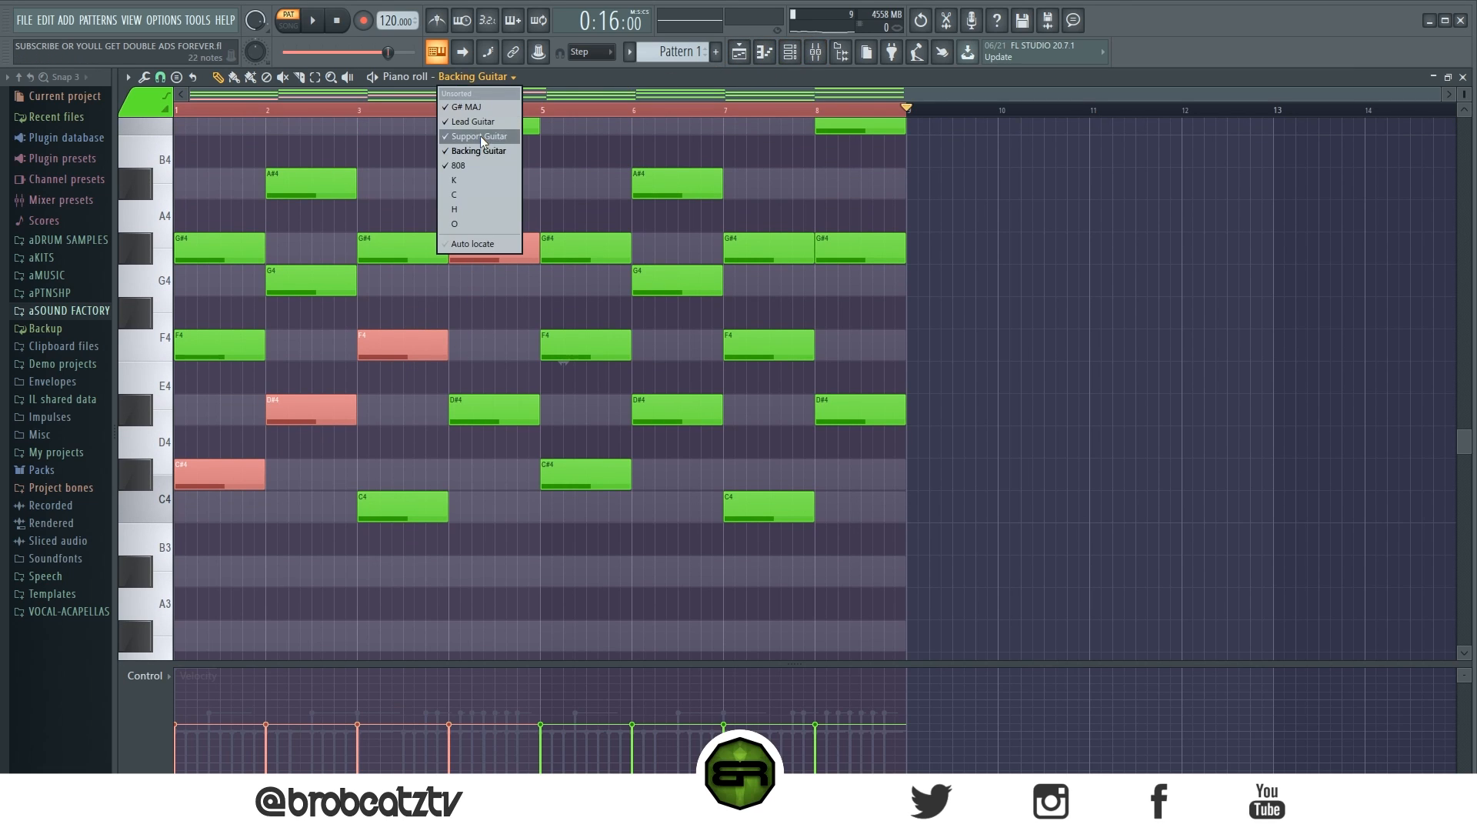
click(477, 165)
key(ctrl+v)
scroll(417, 296, up, 2)
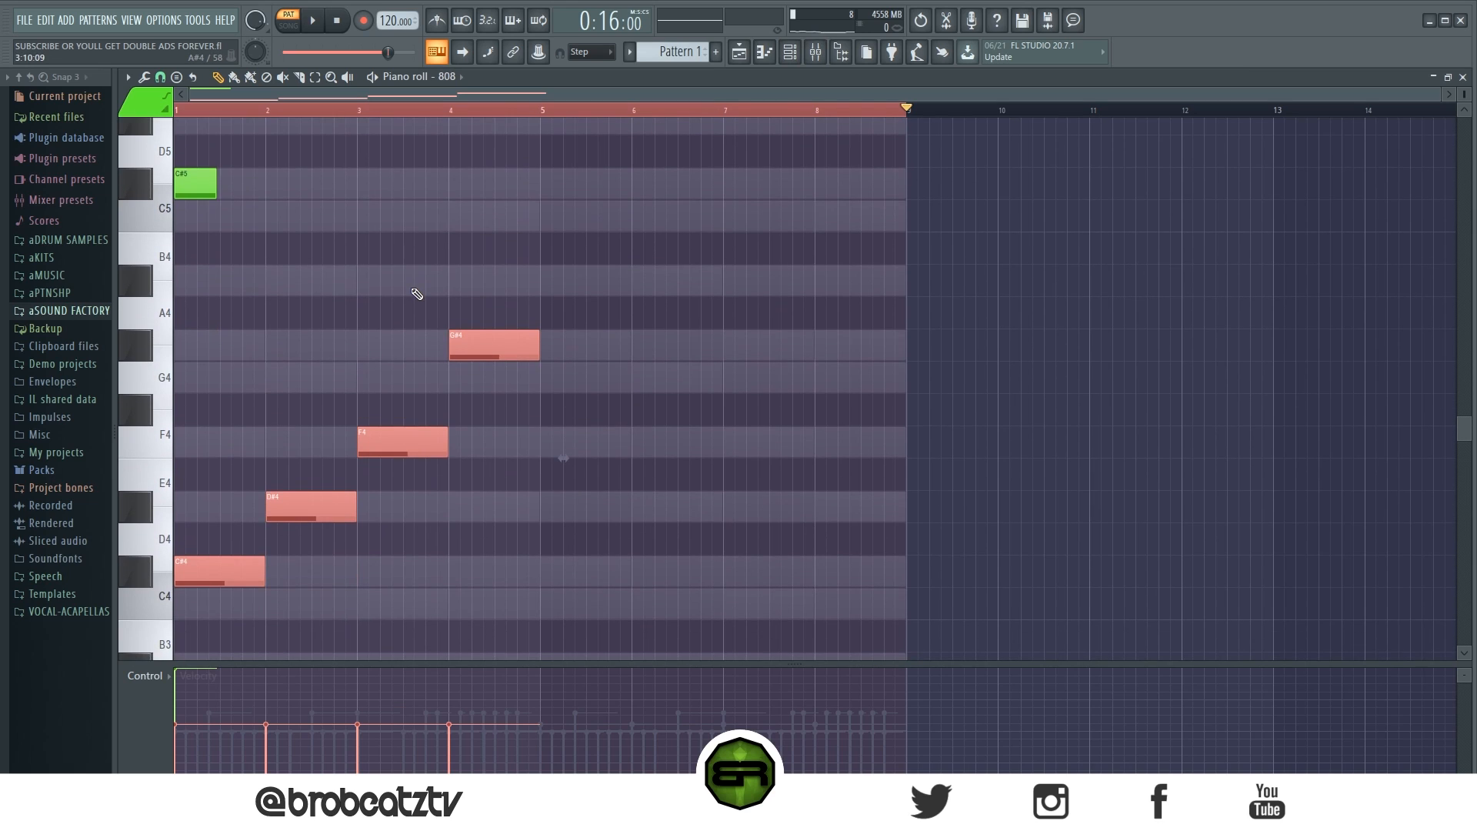
key(ctrl+Up)
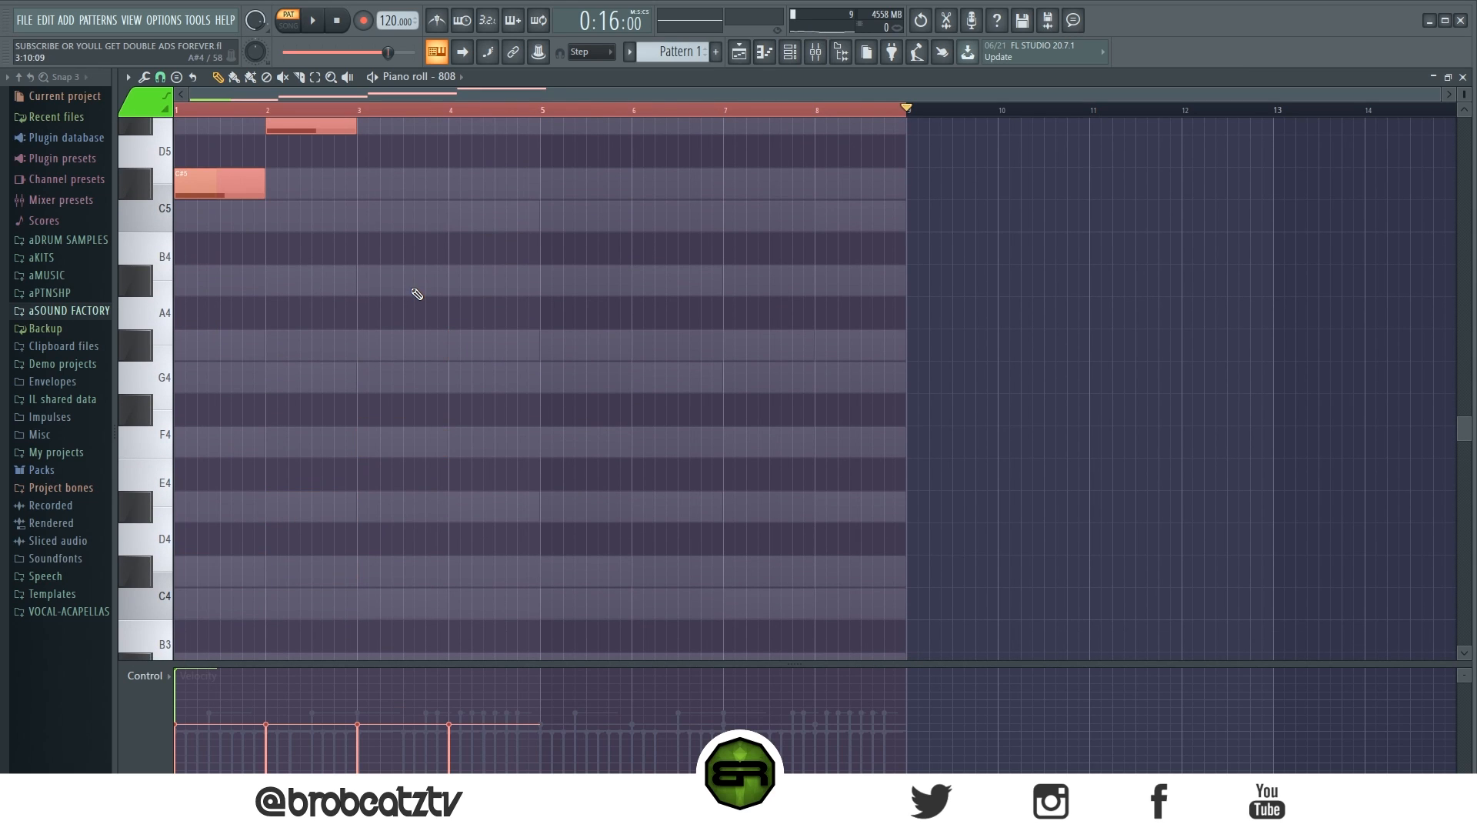
scroll(416, 295, up, 4)
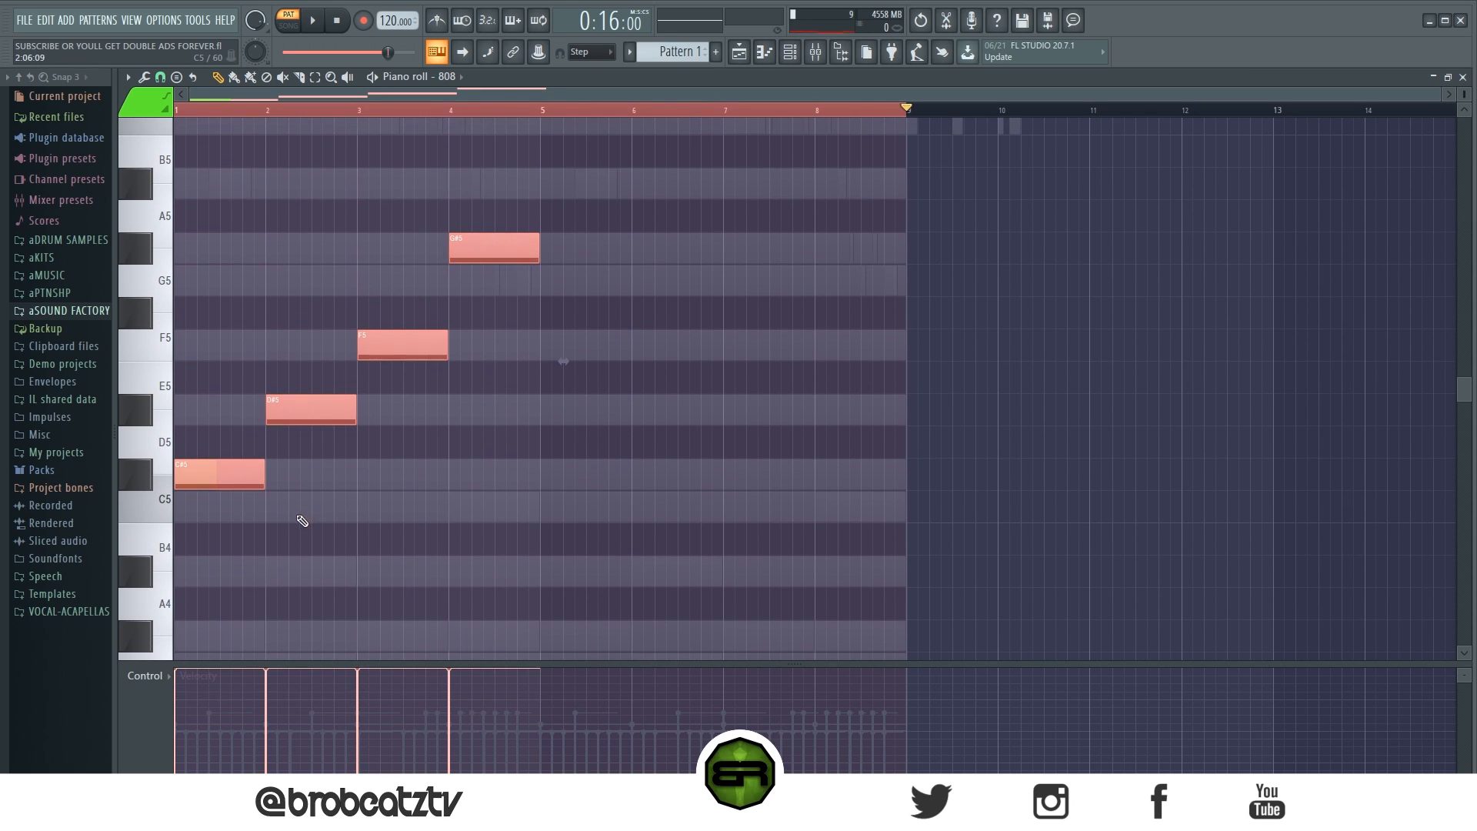
Shorten the 808's C#5 in bar 1 and replace bar 2's long D#5 with two short D#5 notes
click(250, 547)
drag(264, 486, 185, 486)
scroll(293, 100, up, 2)
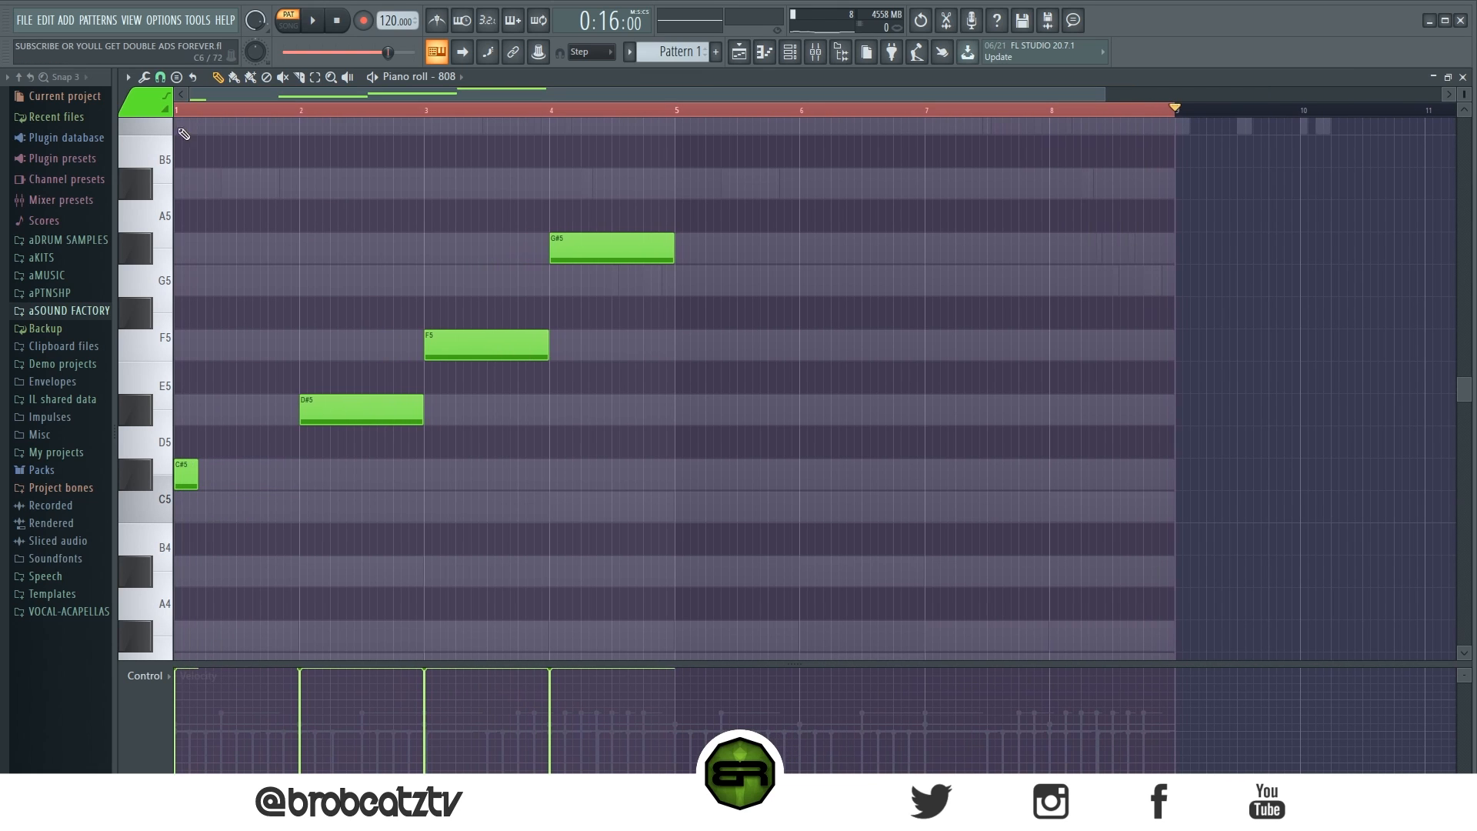
right_click(360, 415)
click(341, 410)
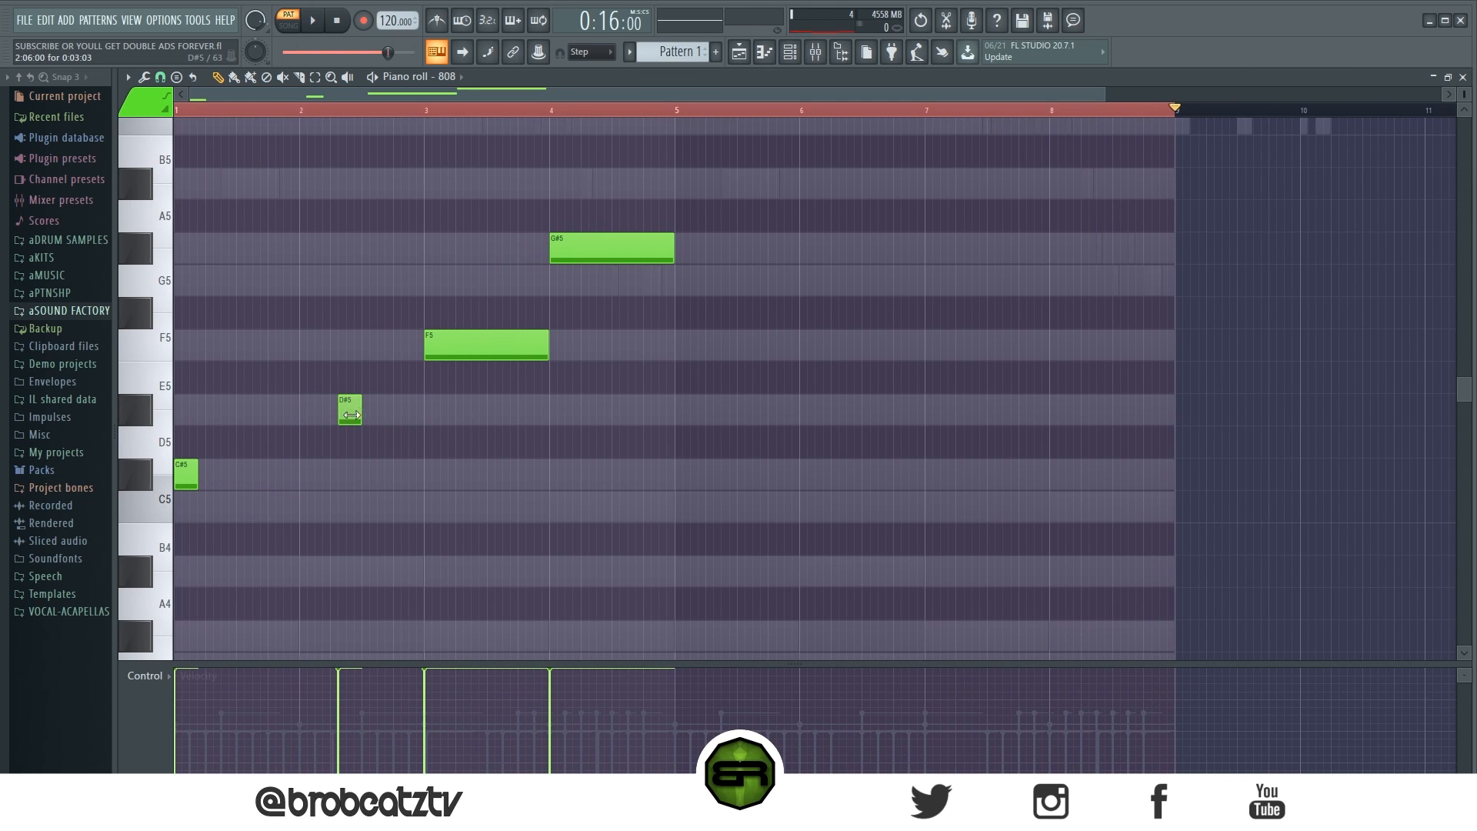
drag(348, 415, 341, 416)
click(382, 409)
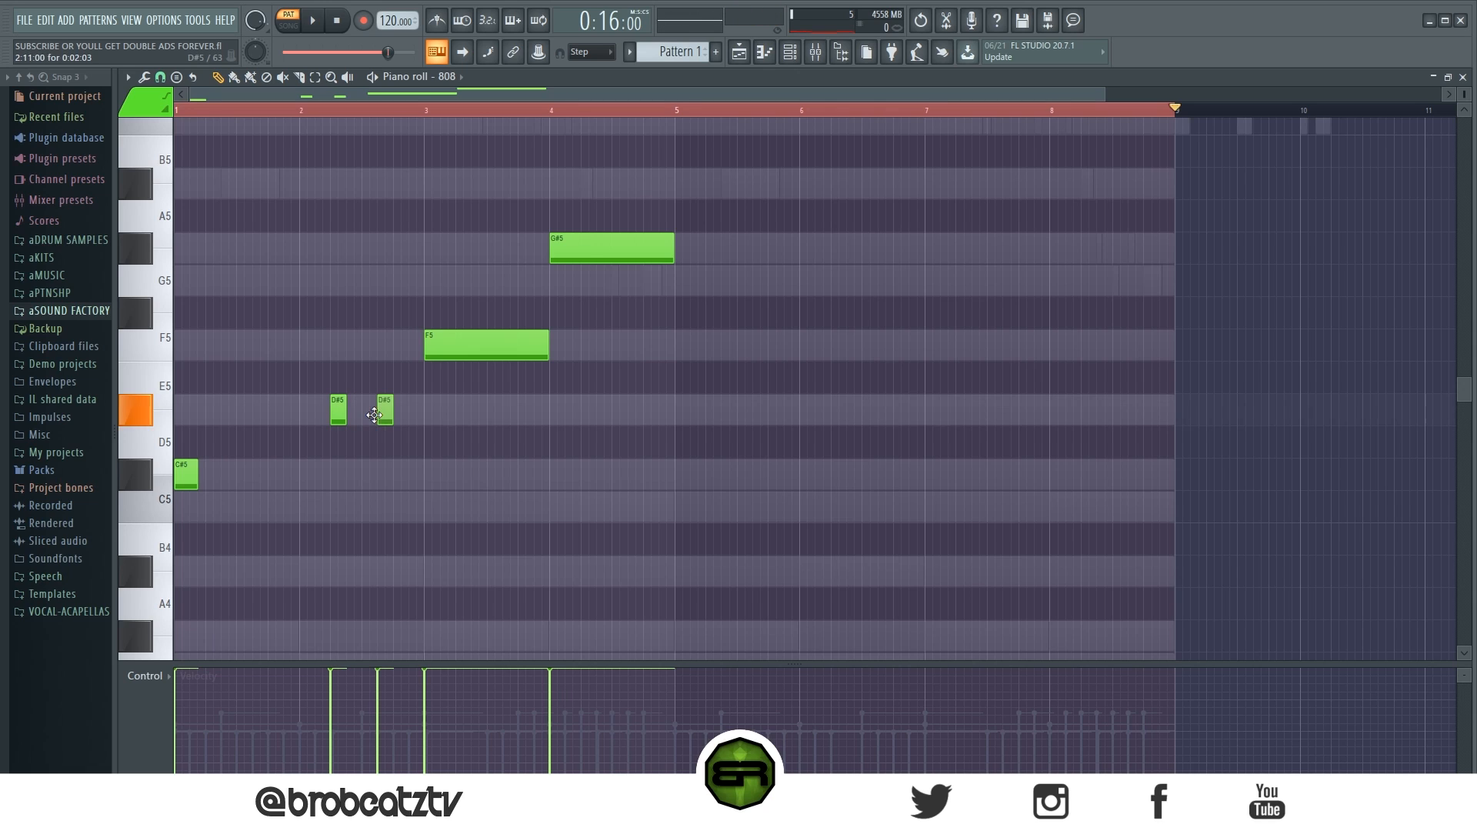
key(space)
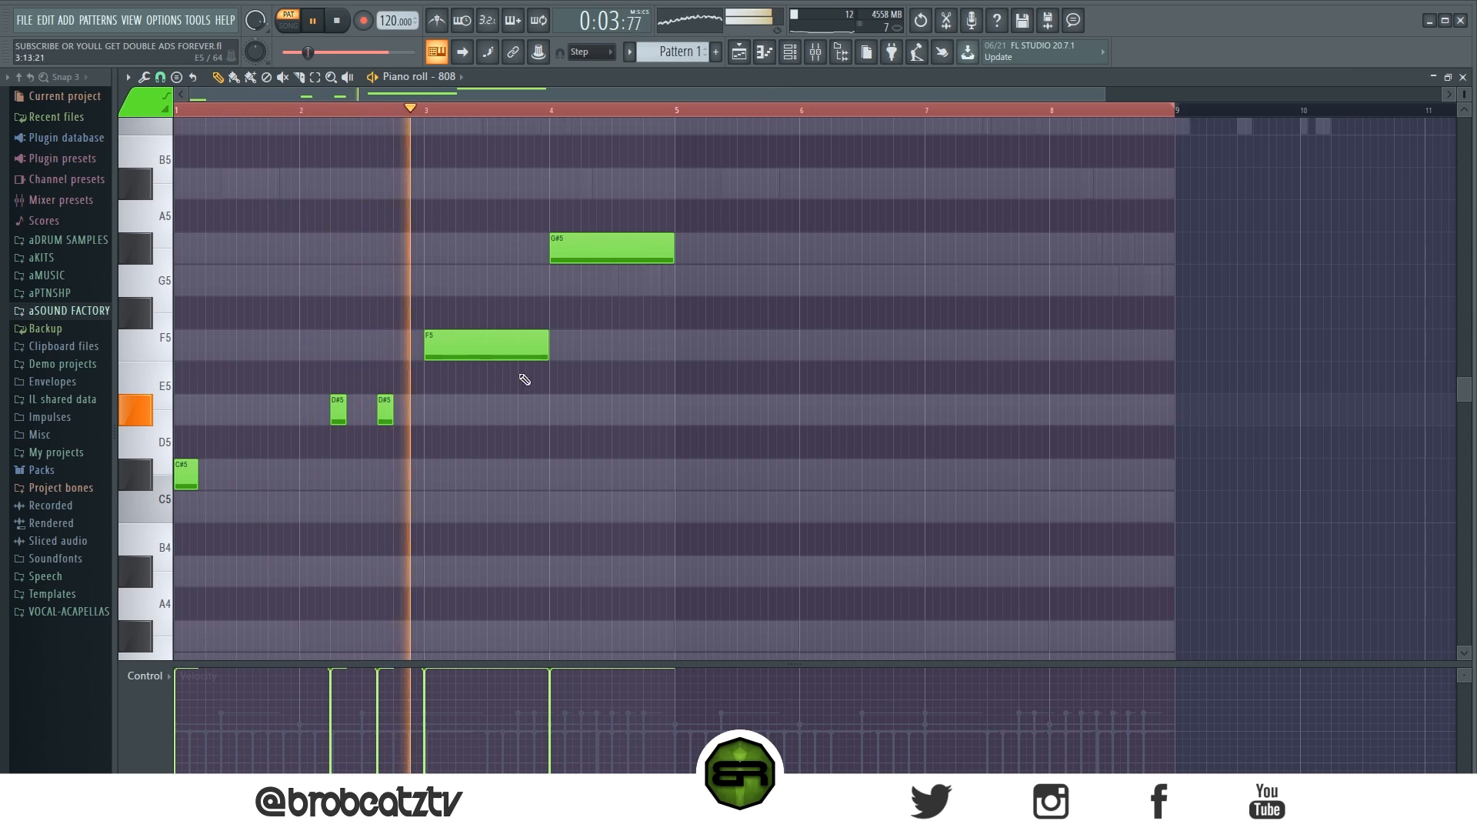
Replace bar 3's long F5 with one short F5 and bar 4's long G#5 with two short G#5 notes
right_click(465, 358)
click(431, 346)
key(space)
key(space)
right_click(560, 256)
key(space)
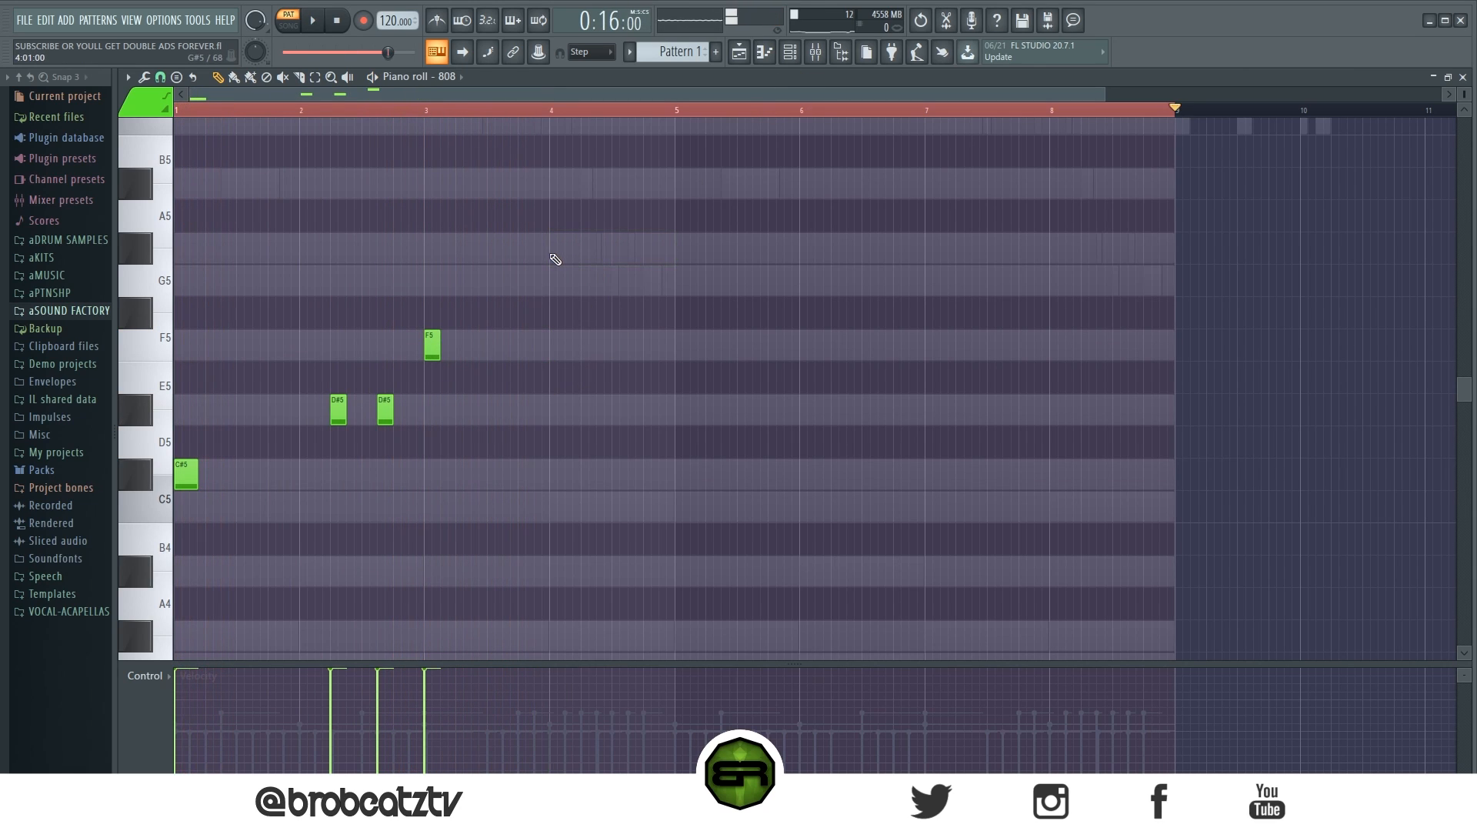
click(582, 253)
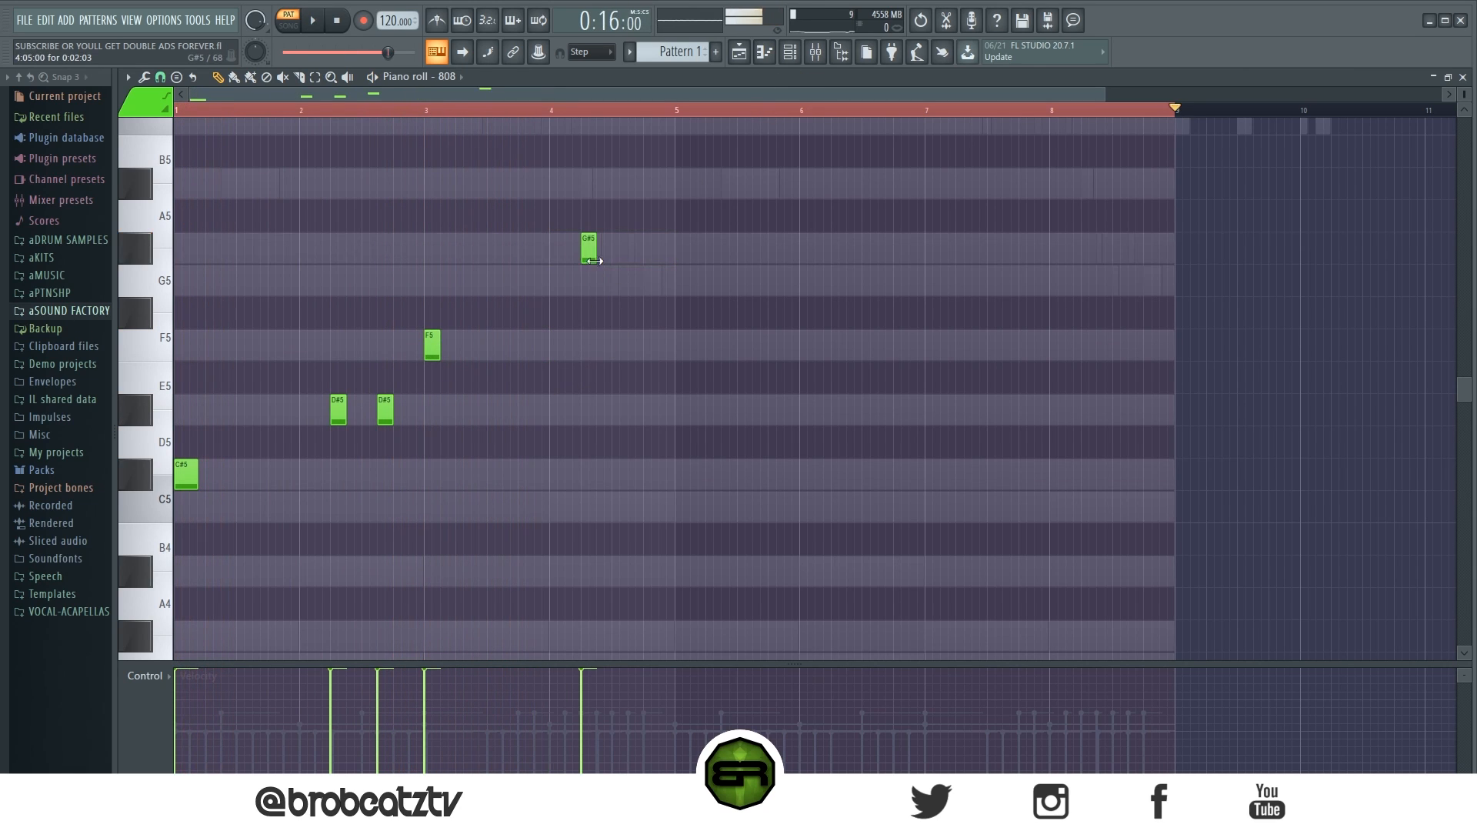
click(634, 255)
Duplicate the four-bar 808 line into bars 5 to 8
key(ctrl+a)
drag(187, 477, 687, 477)
key(ctrl+d)
Add an extra short G#5 at the end of bar 8 and lower bar 4's second G#5 by an octave
click(1154, 255)
drag(1157, 254, 1150, 254)
drag(658, 250, 618, 266)
key(ctrl+Down)
key(ctrl+d)
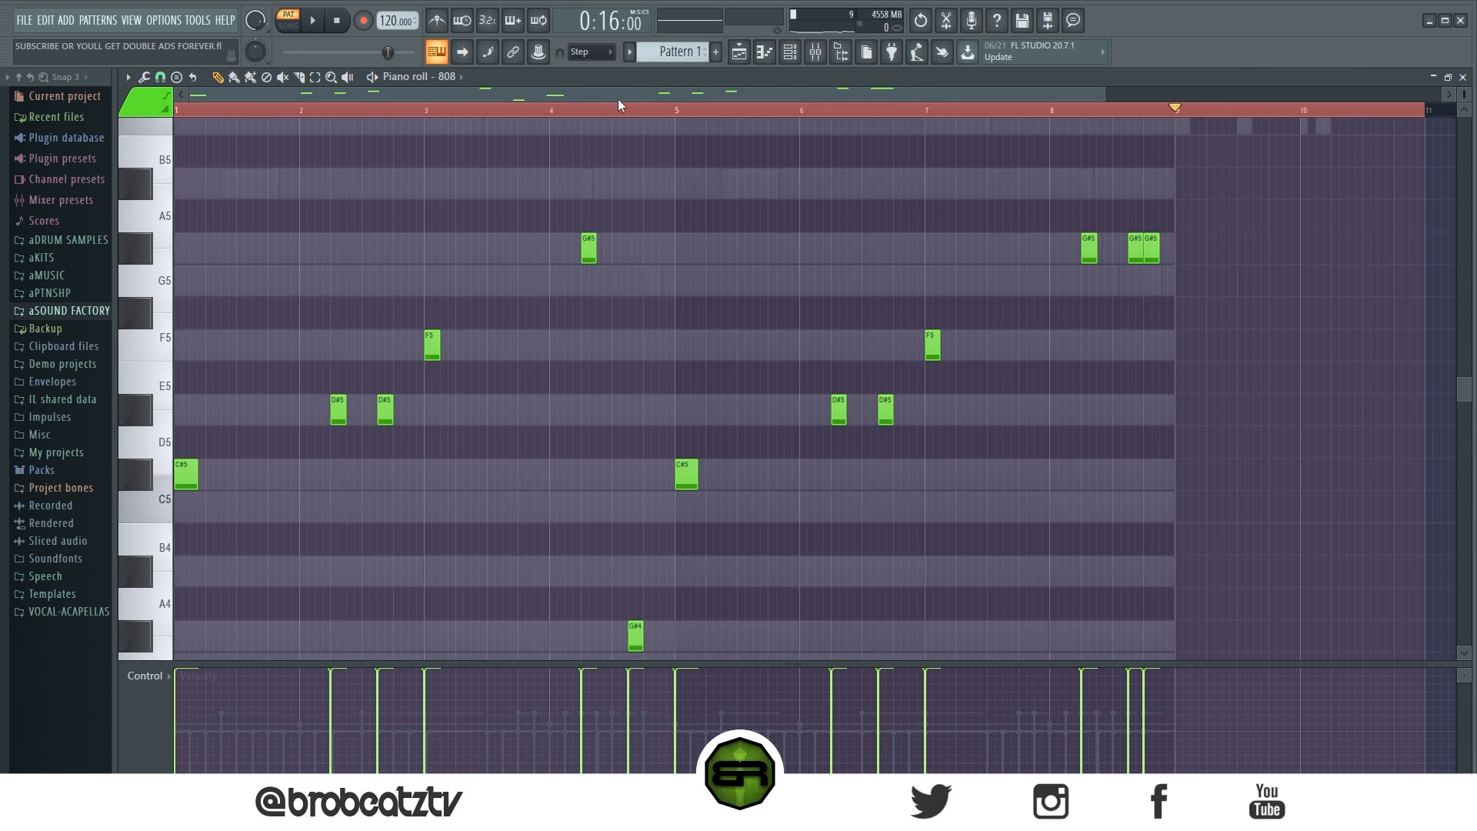
Play the pattern to hear the 808 line with the guitars
key(space)
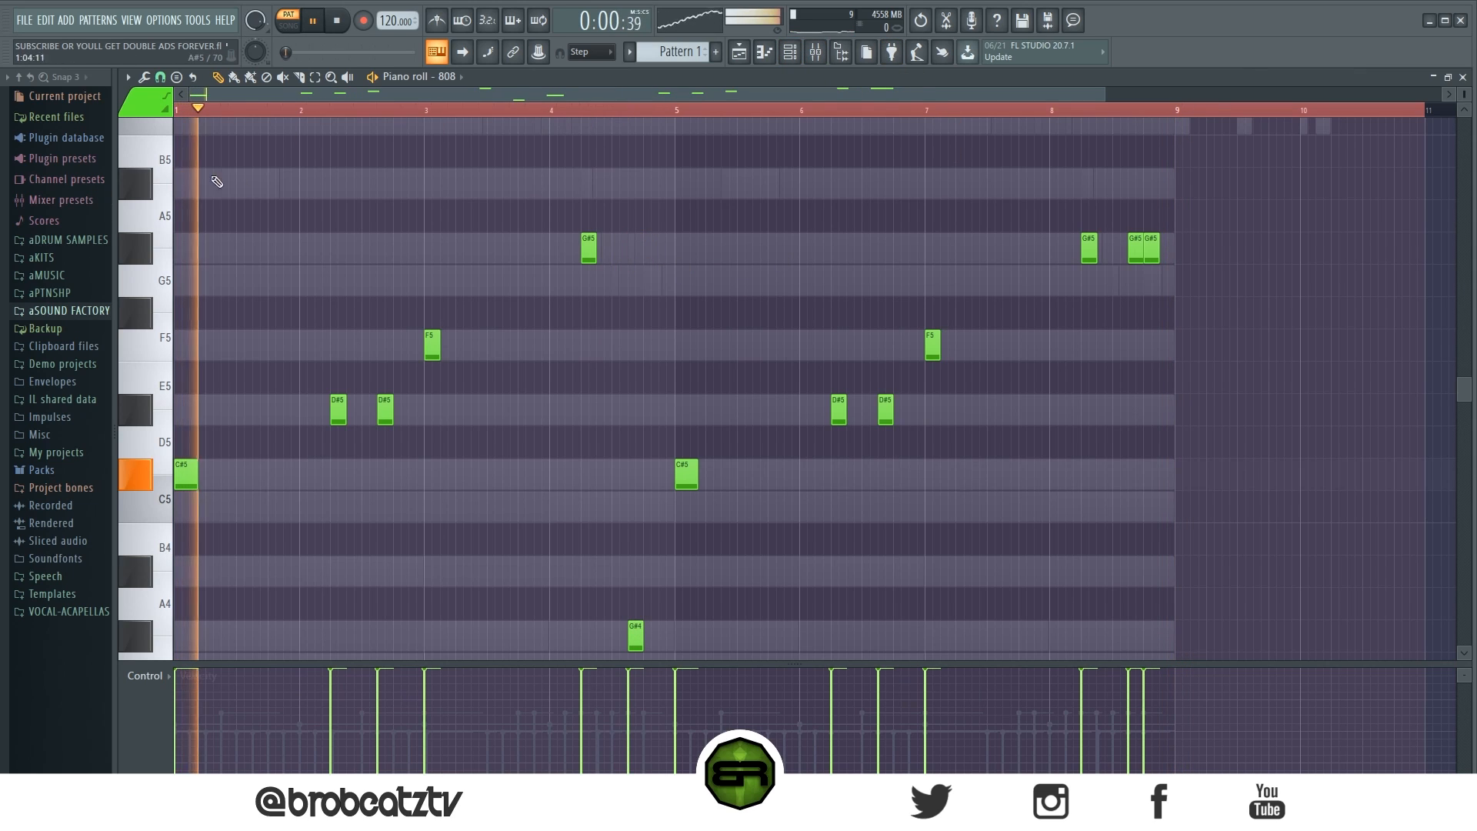
click(791, 53)
click(793, 55)
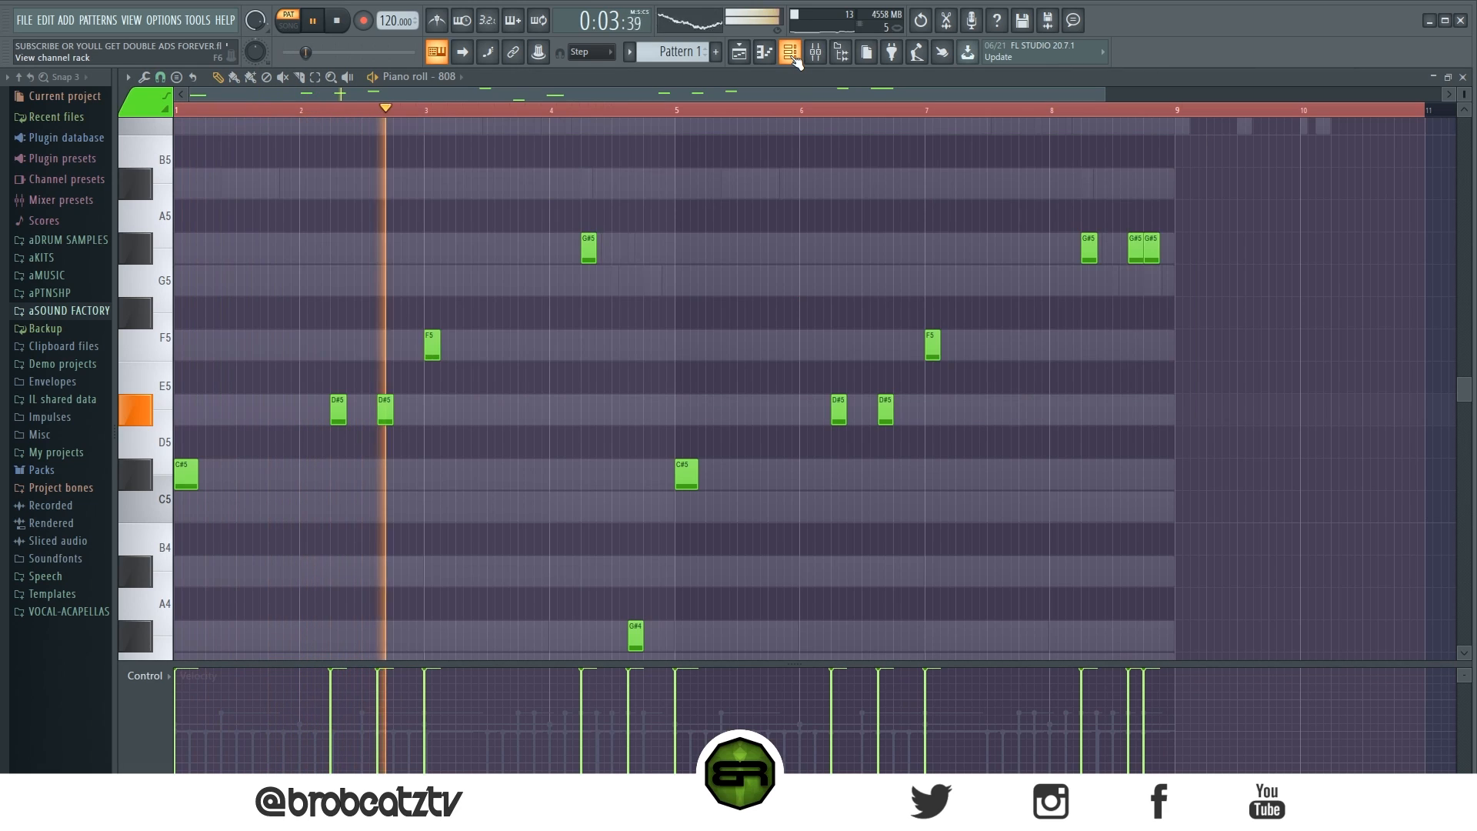
scroll(700, 289, down, 3)
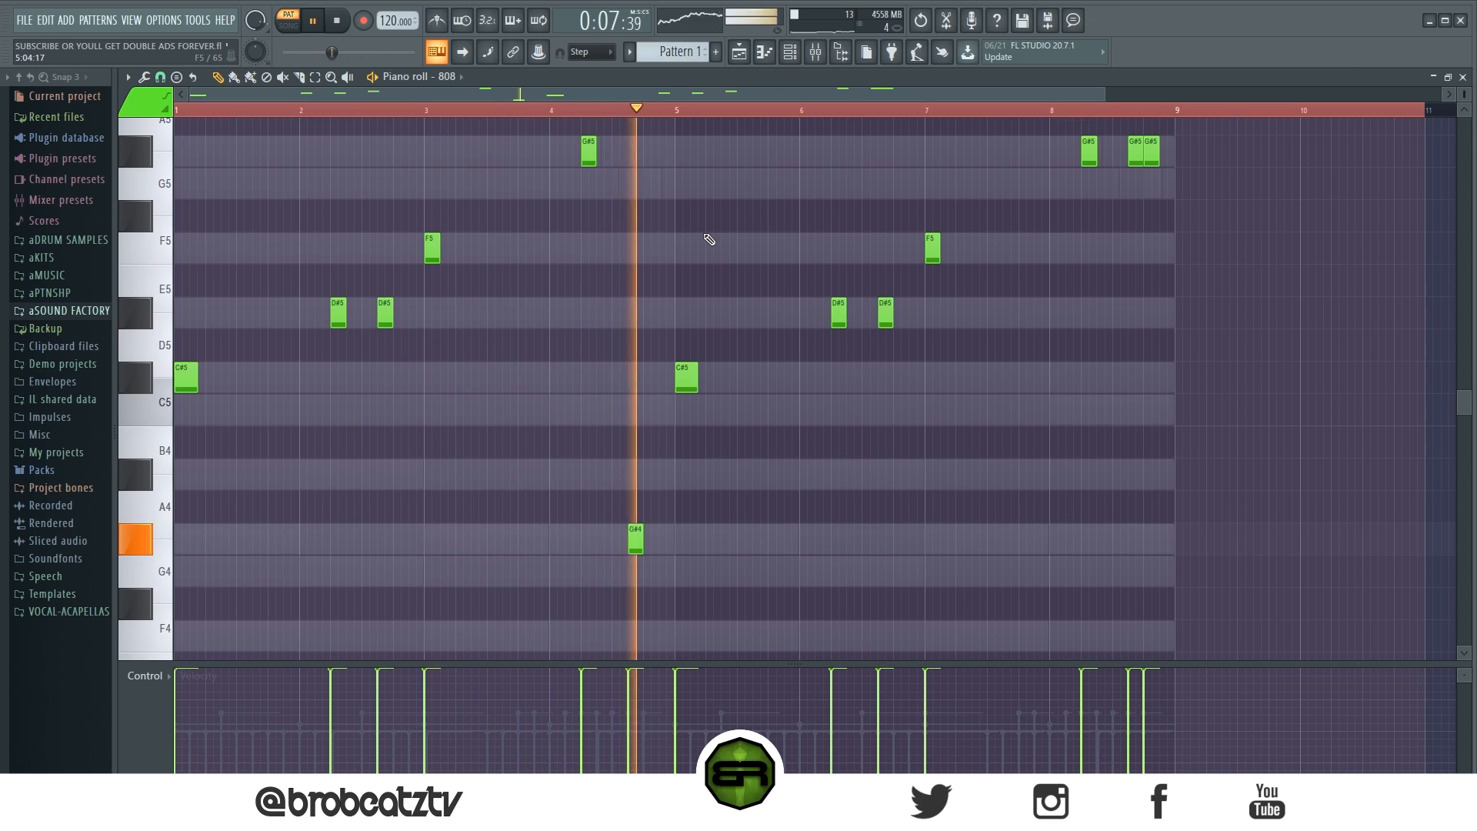
key(space)
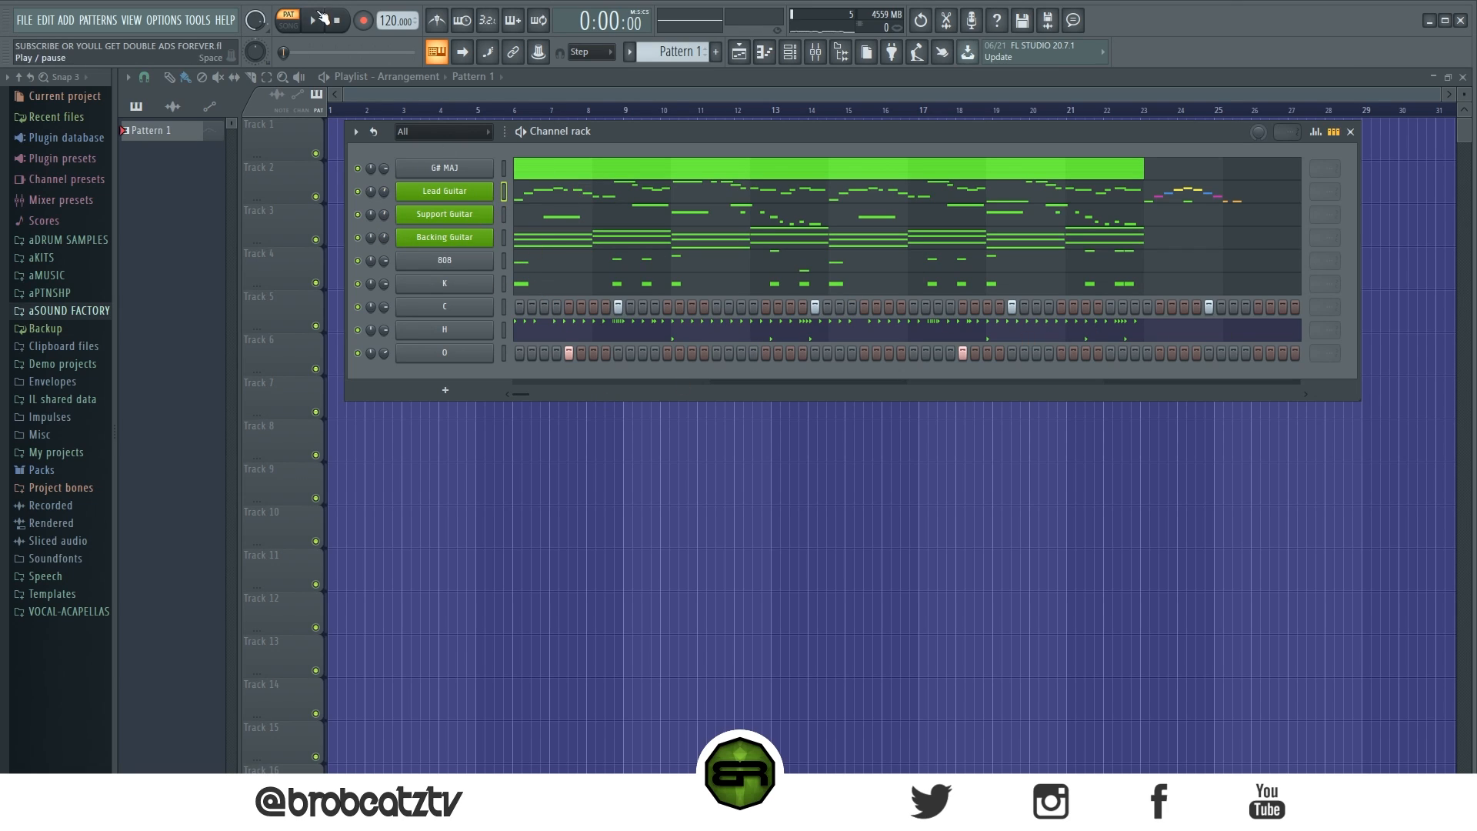
Look over the Lead Guitar notes, then play the full pattern with the playlist and channel rack open
click(966, 201)
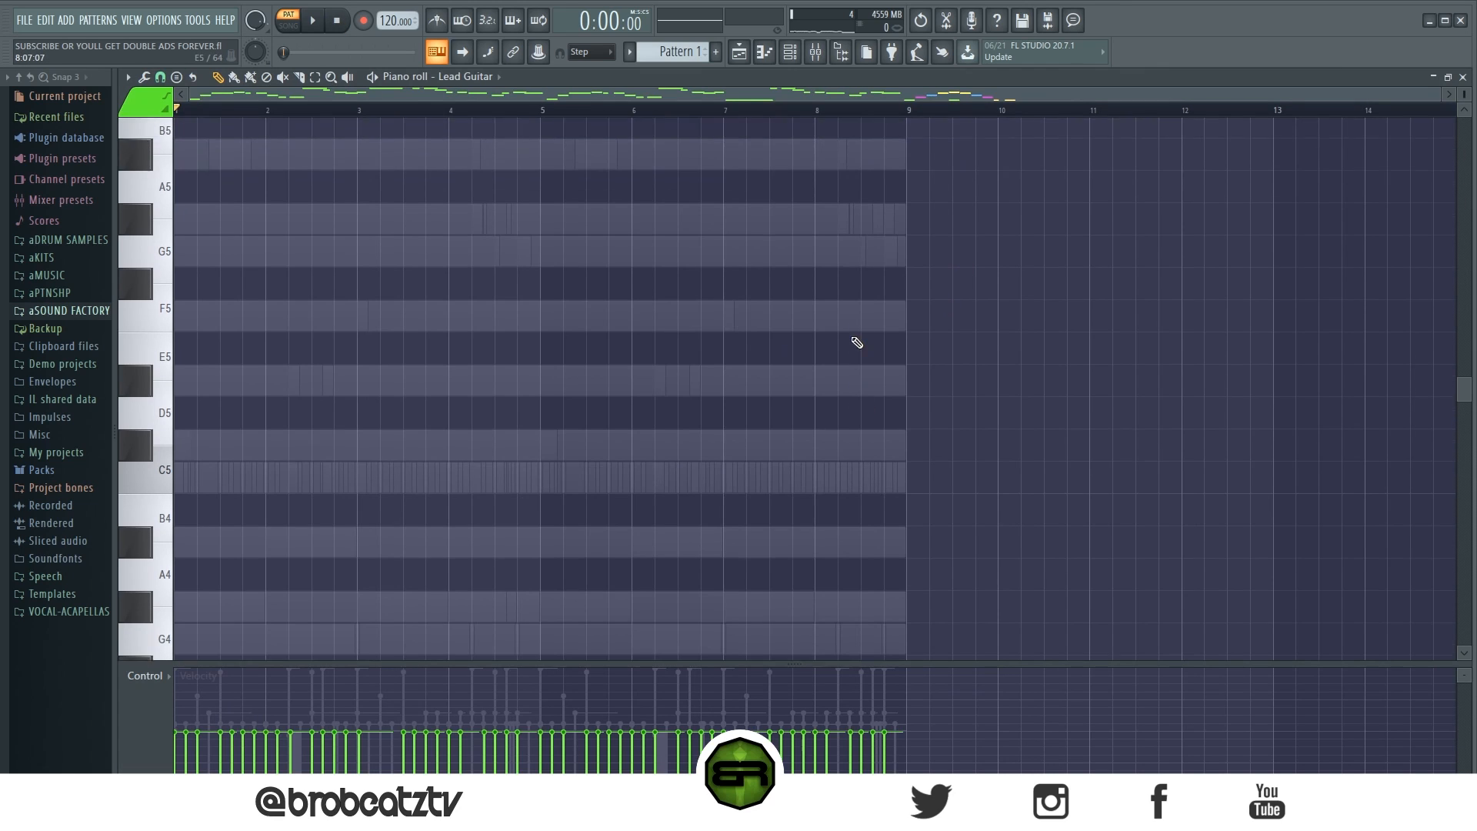
scroll(733, 526, up, 1)
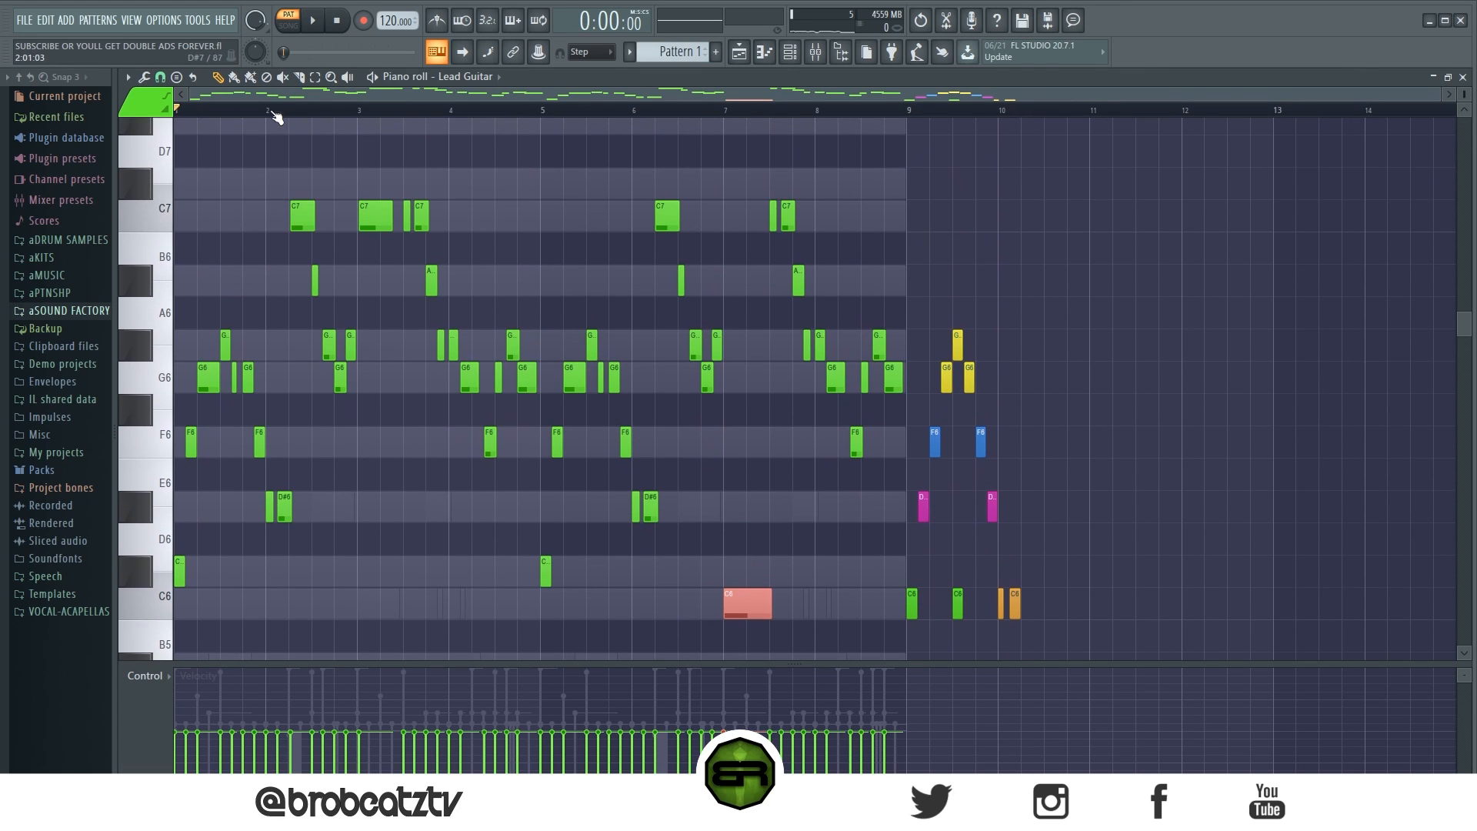
click(741, 56)
click(791, 56)
key(space)
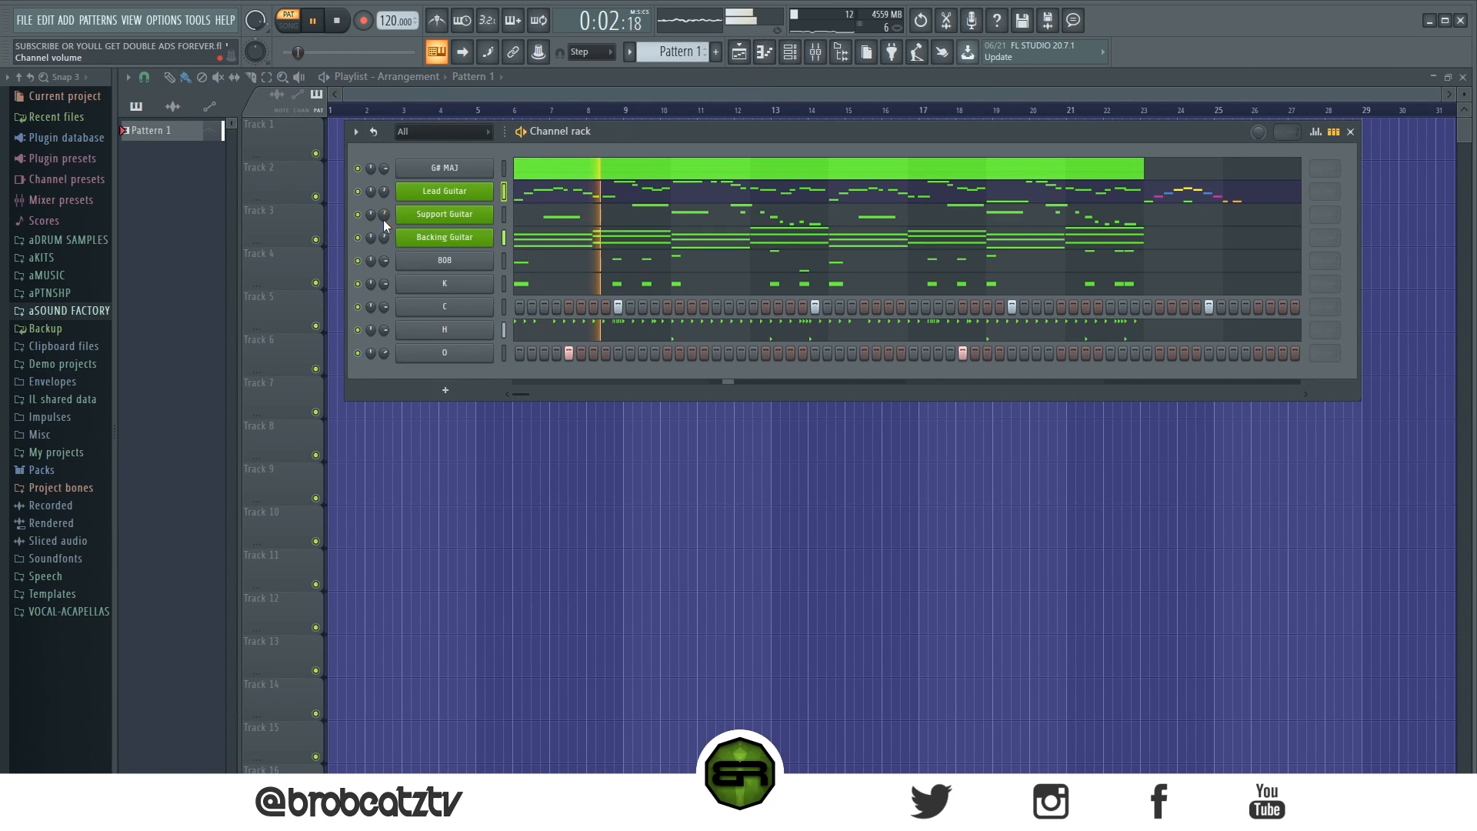
scroll(384, 214, up, 2)
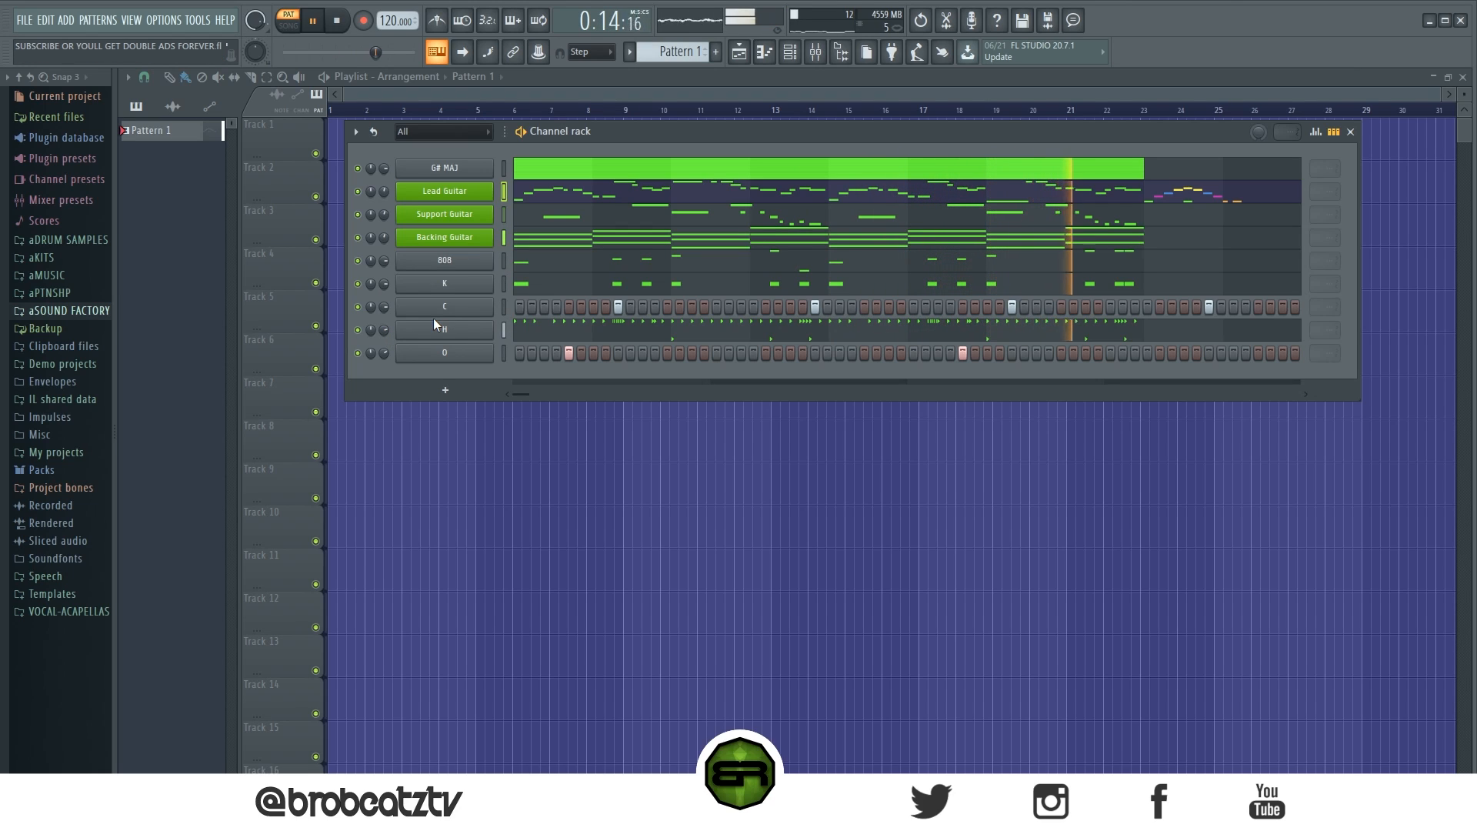
key(space)
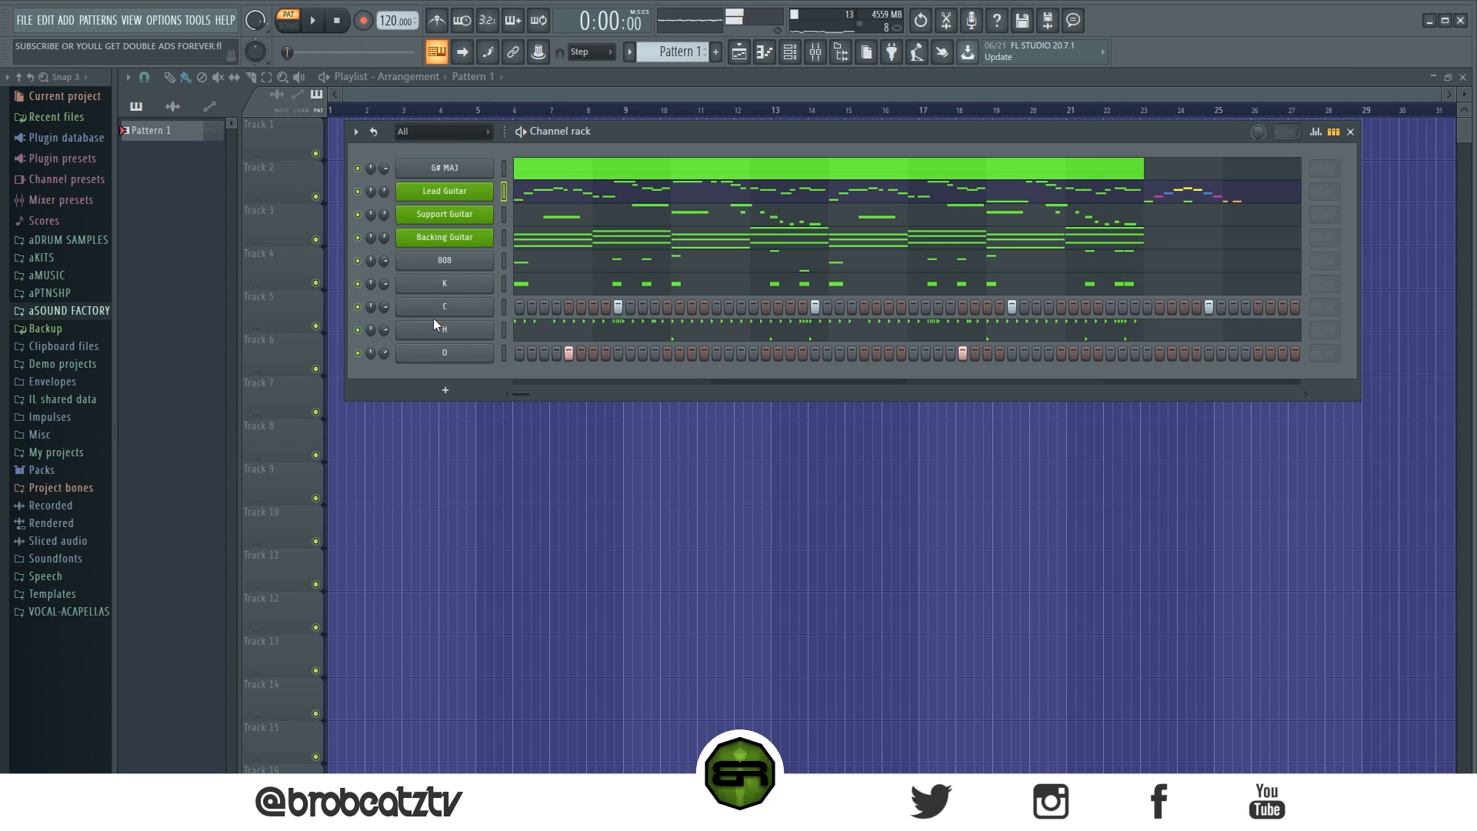